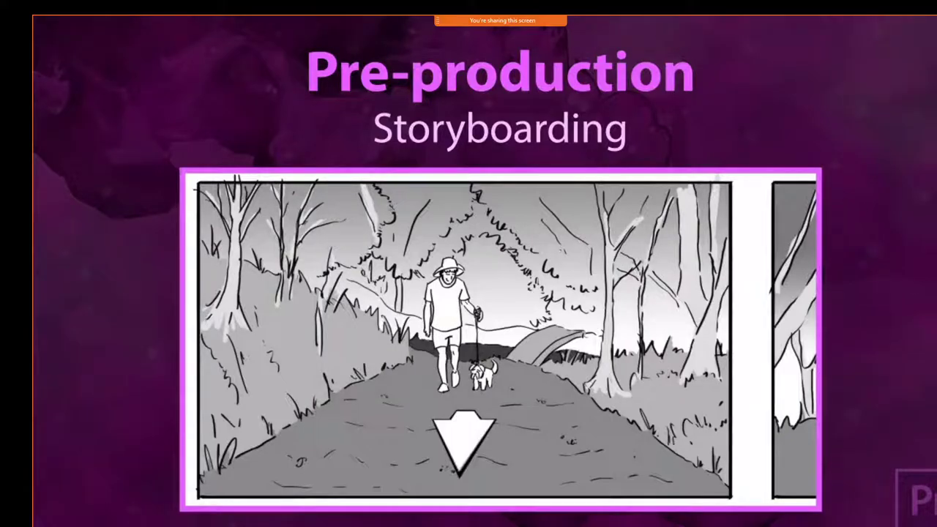
Drag the Lumin PDF worksheet window in from the screen edge over the storyboarding slide
left_click_drag(32, 52, 461, 52)
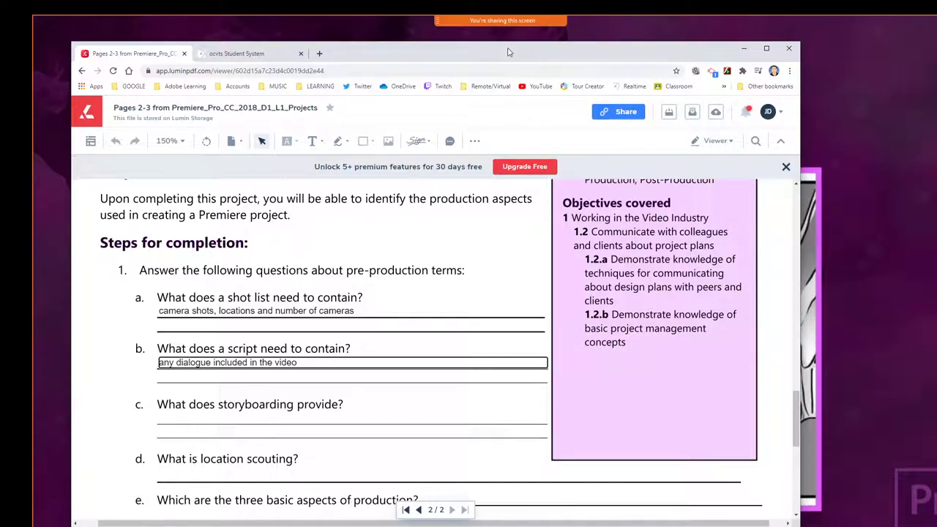
Zoom in on the worksheet page, then slide the window off-screen to reveal the Location scouting clip
key("ctrl+plus")
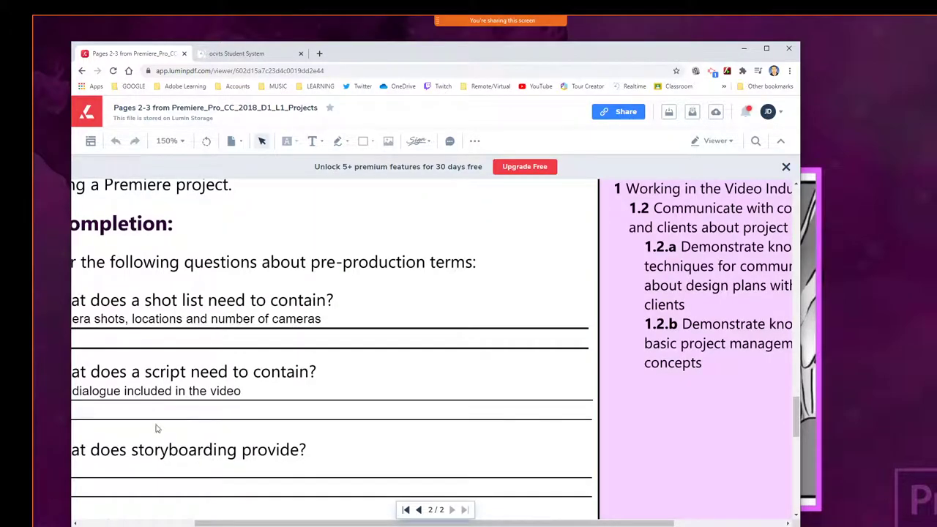
left_click_drag(235, 519, 145, 519)
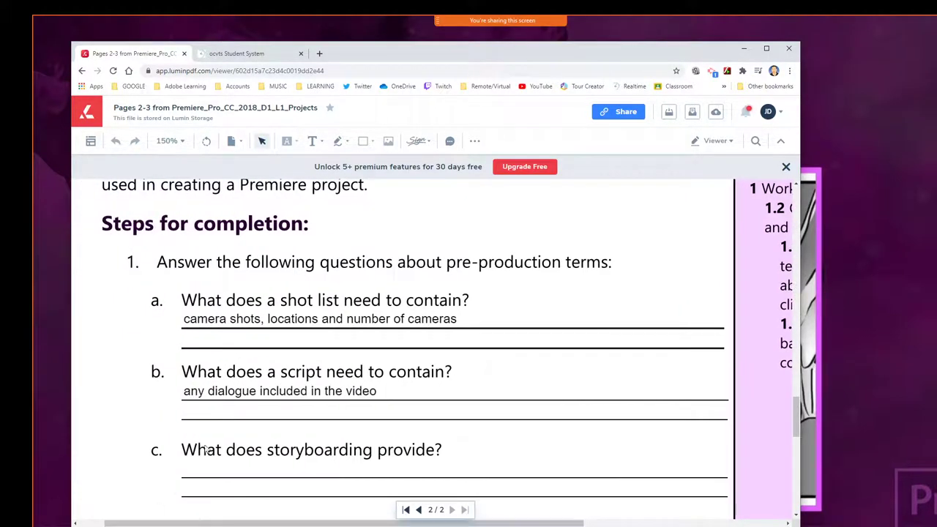
left_click_drag(550, 55, 0, 46)
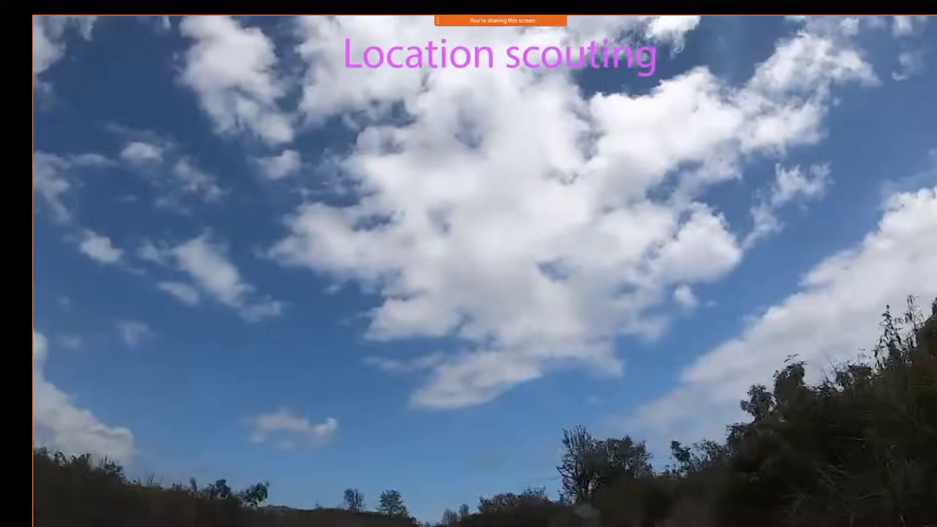
Bring the Lumin PDF worksheet back in front of the training video
key("alt+Tab")
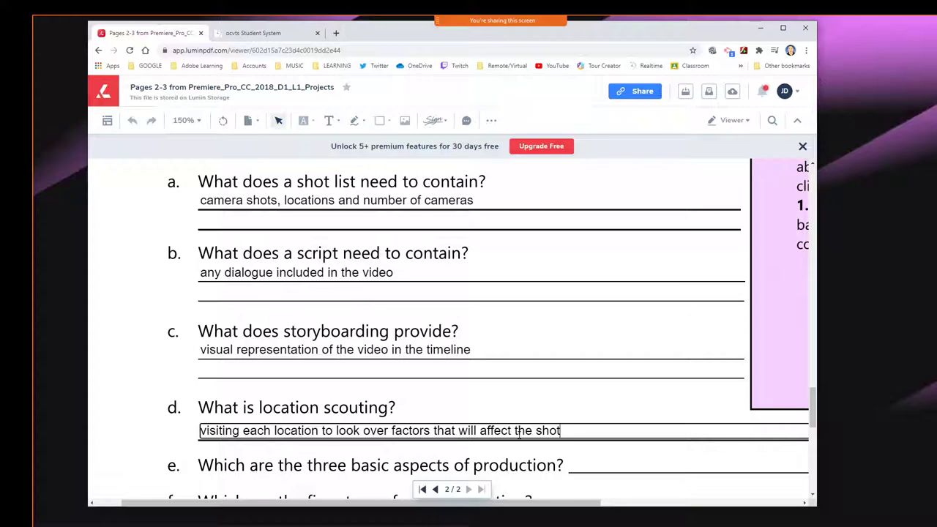
Change 'shot' to 'shoot' in answer d, scroll down to question f, and switch desktops
left_click(555, 430)
type("o")
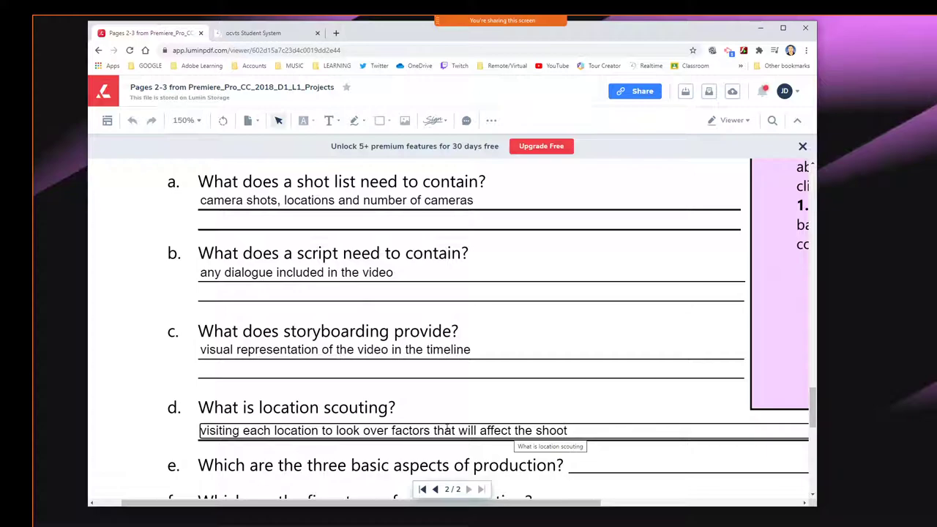
scroll(444, 429, "down", 1)
scroll(447, 431, "down", 2)
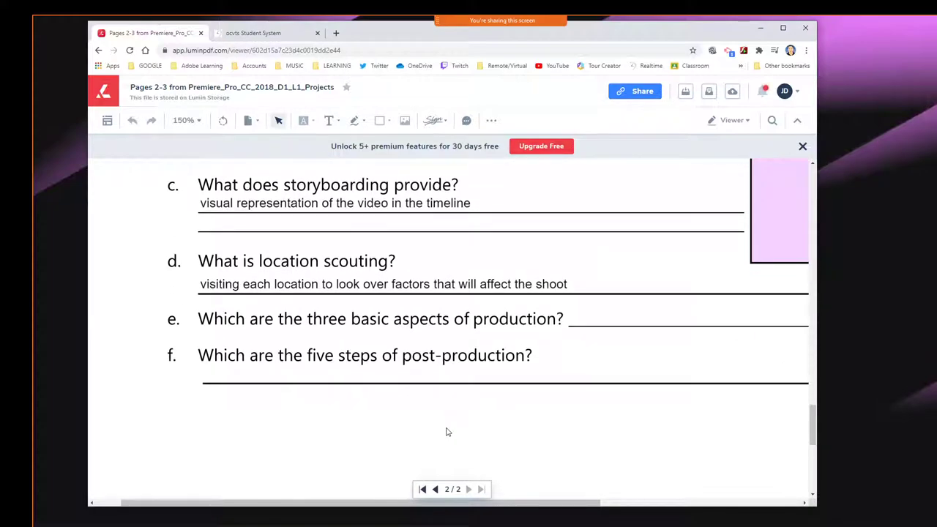
key("ctrl+super+Right")
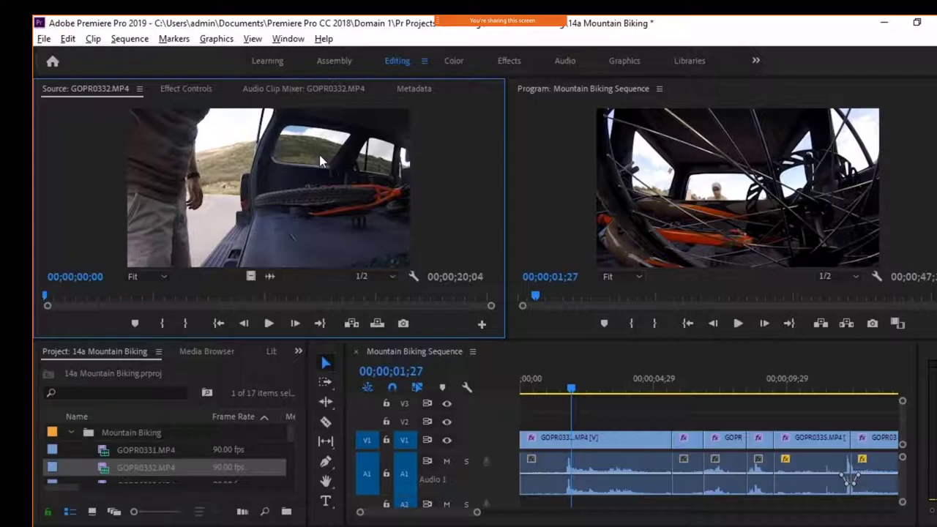
Enter 'set-up, filming and wrap' as the answer to question e and shift the worksheet window right
key("alt+Tab")
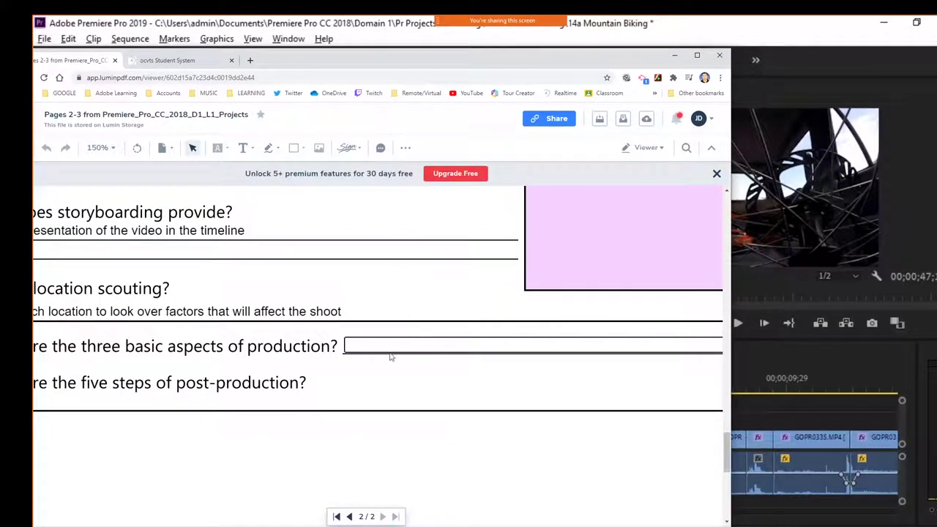
type("set-up, filming")
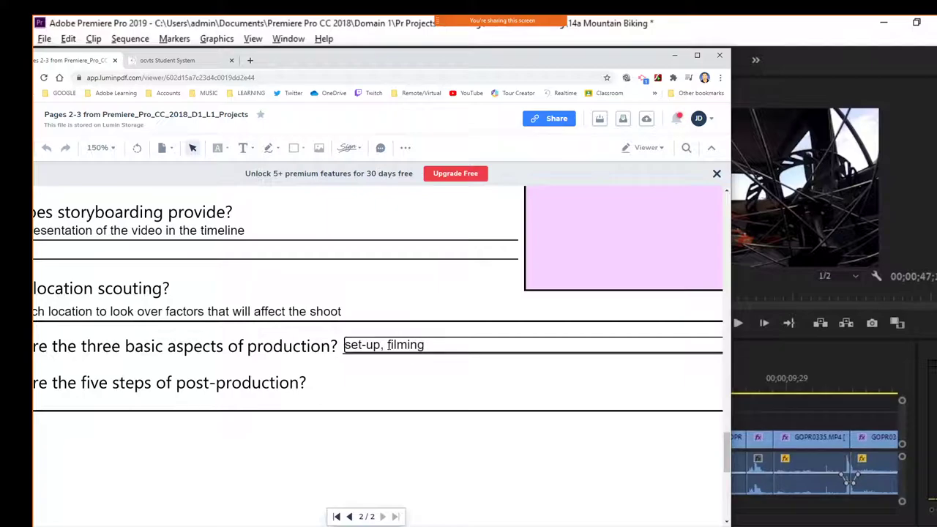
type(" and wrap")
left_click_drag(450, 68, 527, 63)
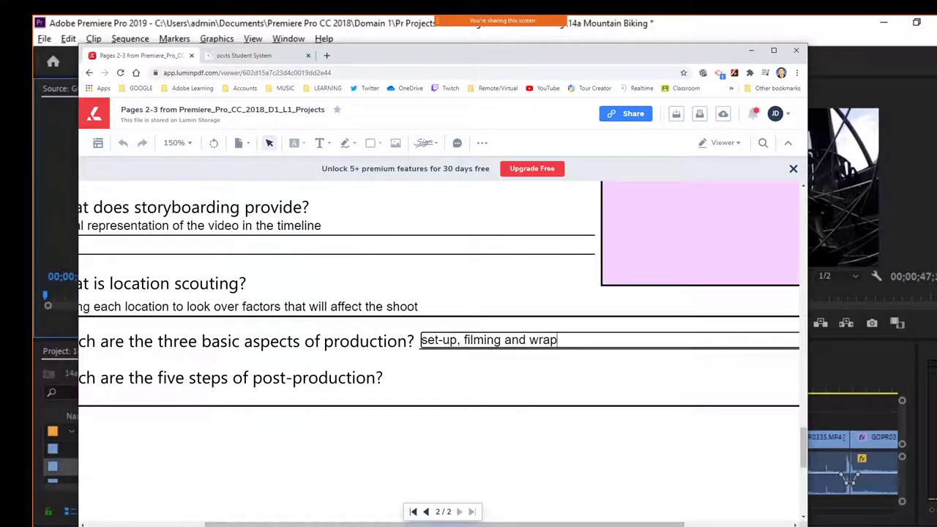
left_click_drag(532, 524, 486, 524)
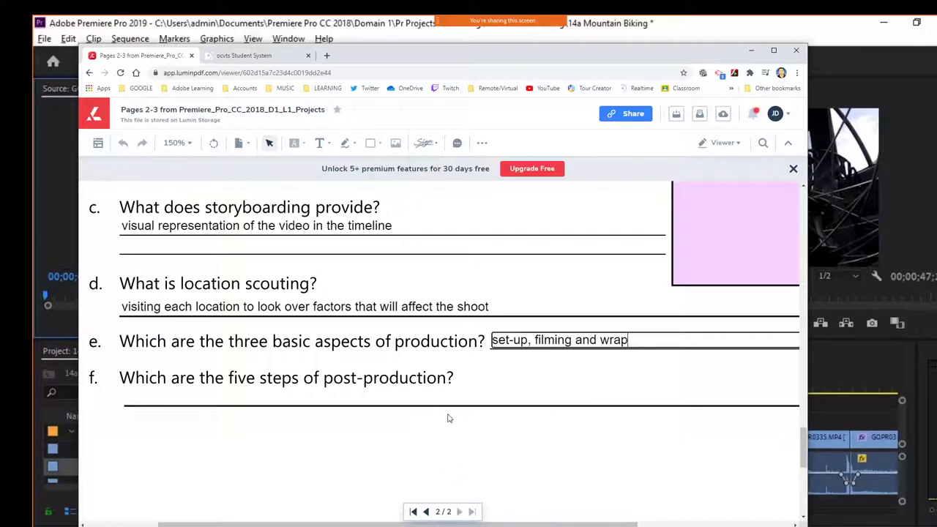
Check the production answer around 'wrap', then put the worksheet away to return to Premiere Pro
left_click(543, 339)
left_click(598, 340)
scroll(579, 344, "down", 1)
scroll(579, 344, "up", 1)
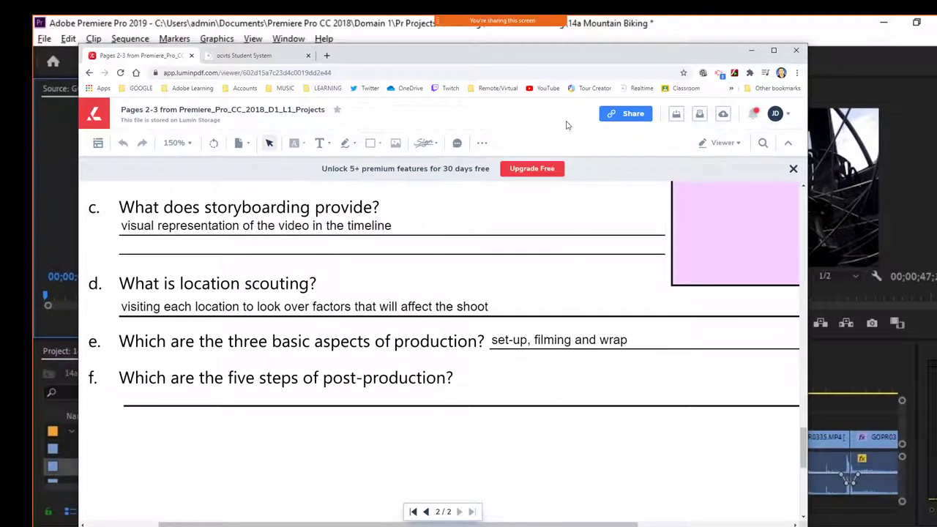
left_click(751, 50)
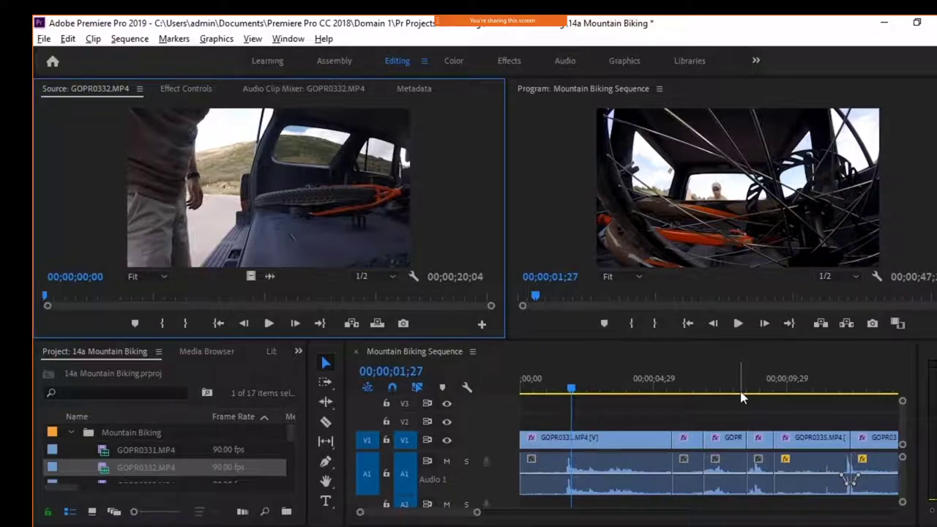
Switch Premiere Pro from the Editing workspace to the Color workspace
left_click(467, 62)
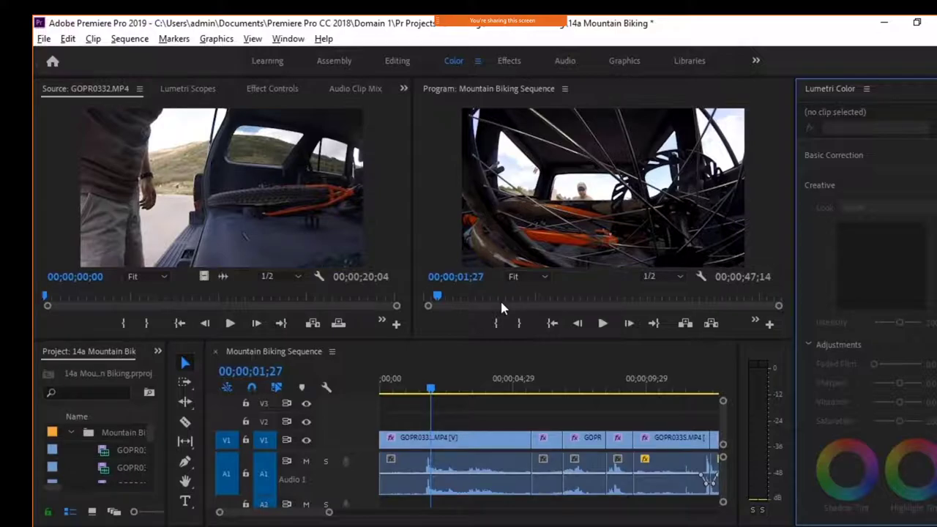
Export the GOPR0332 clip through File > Export > Media as AVI with the NTSC DV preset
left_click(44, 39)
mouse_move(154, 450)
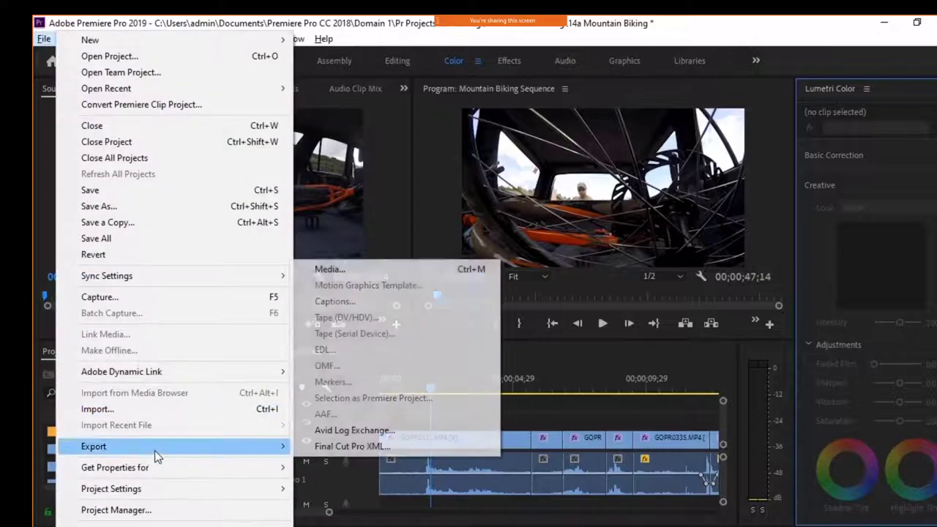
left_click(414, 267)
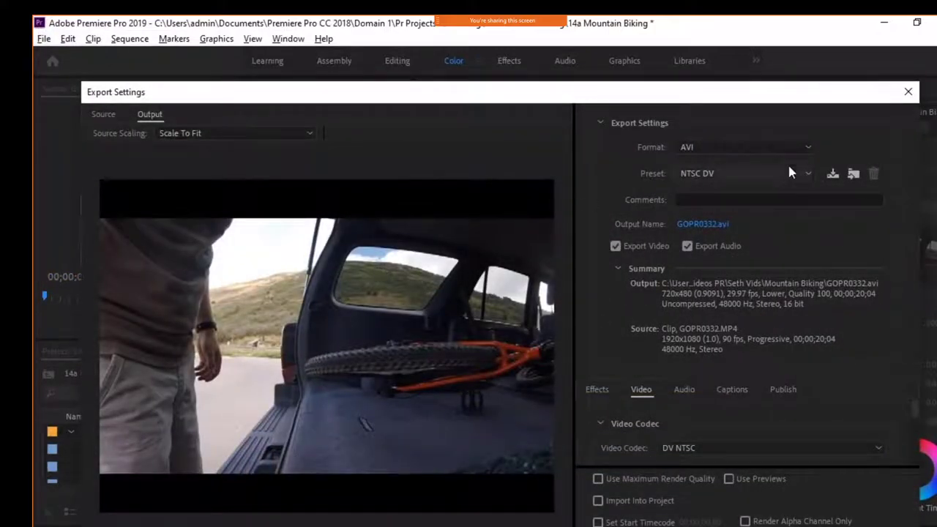
left_click(810, 149)
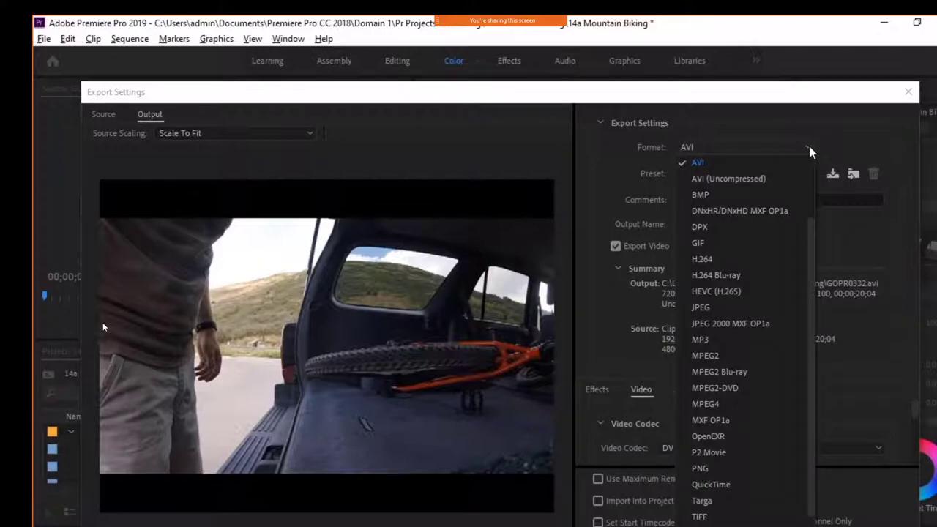
left_click(836, 139)
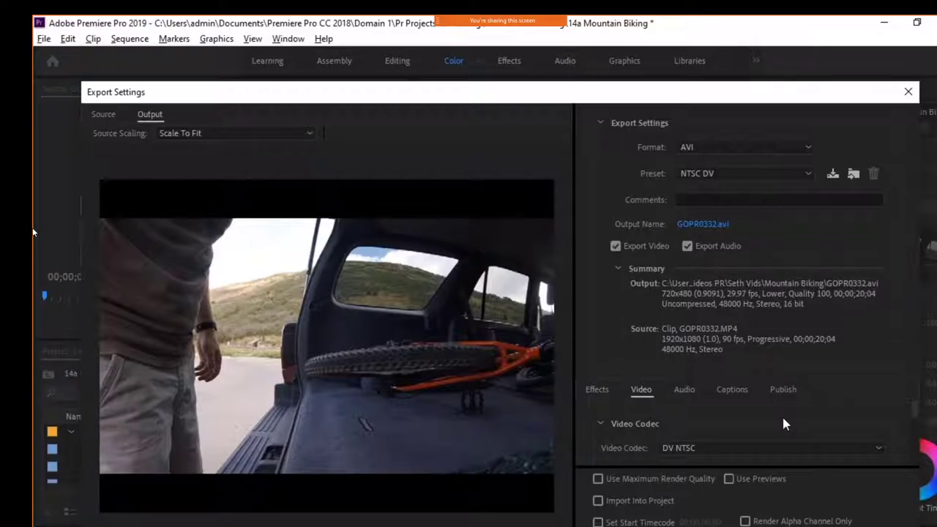
left_click_drag(458, 97, 455, 31)
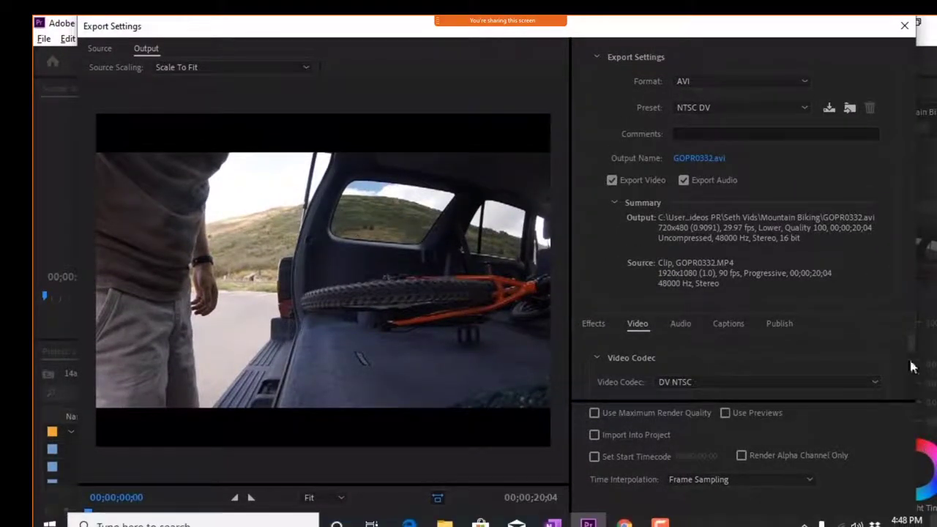
left_click(791, 524)
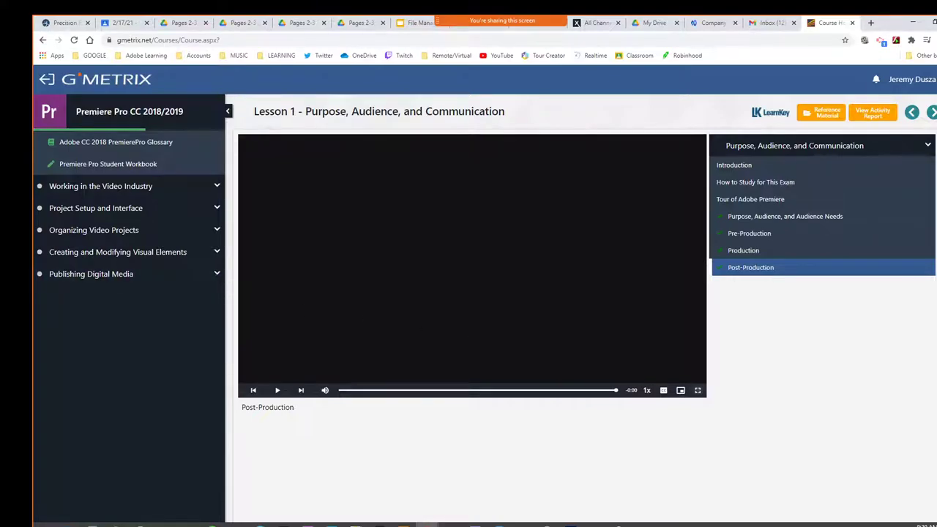
Drag the Lumin PDF worksheet window in from the left edge over the GMetrix Post-Production lesson page
left_click_drag(32, 67, 390, 57)
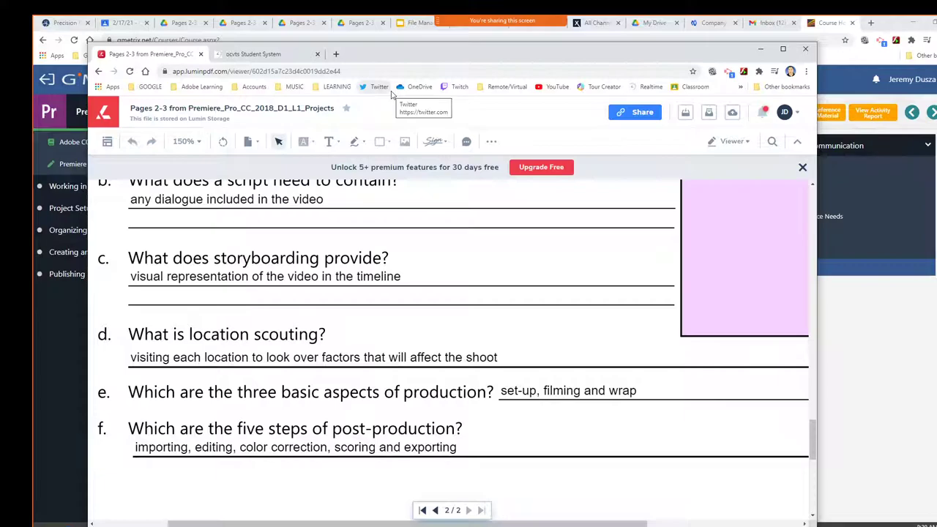
left_click(781, 51)
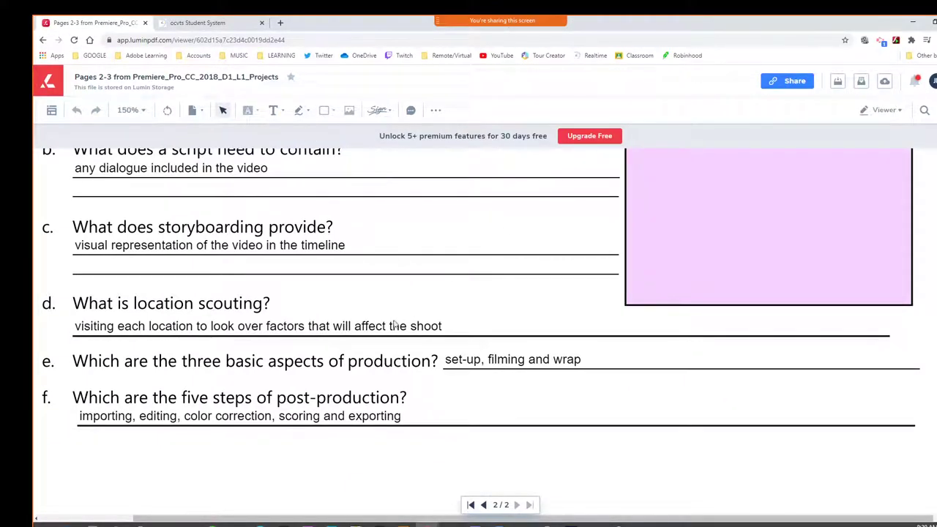
scroll(382, 342, "up", 5)
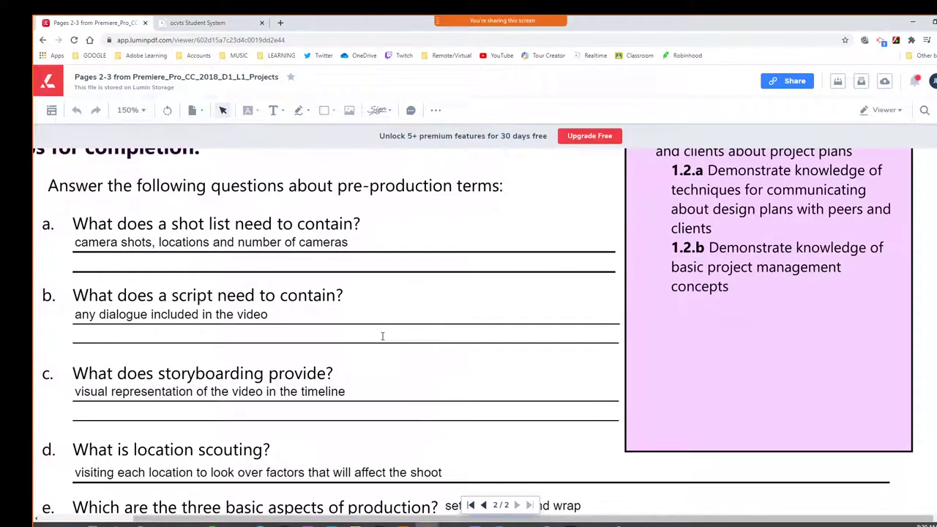
scroll(382, 336, "down", 2)
scroll(382, 336, "down", 2)
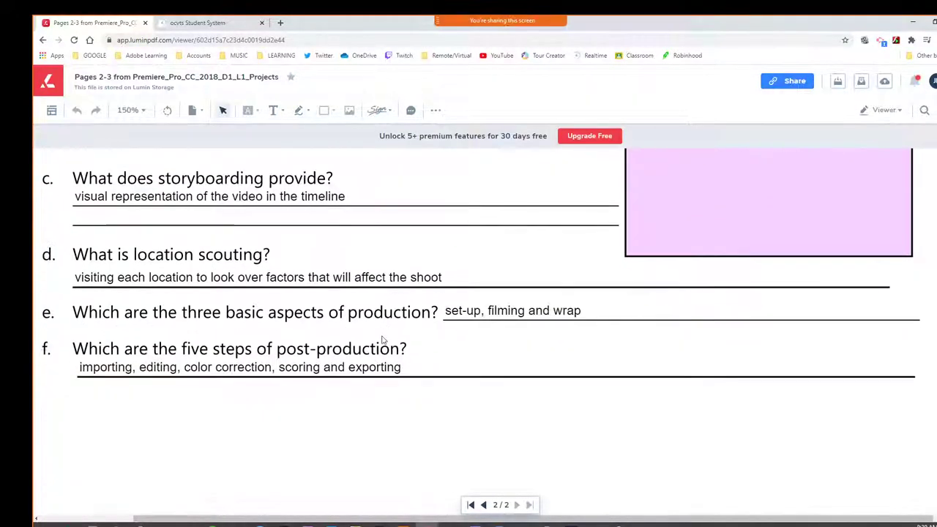
left_click(108, 366)
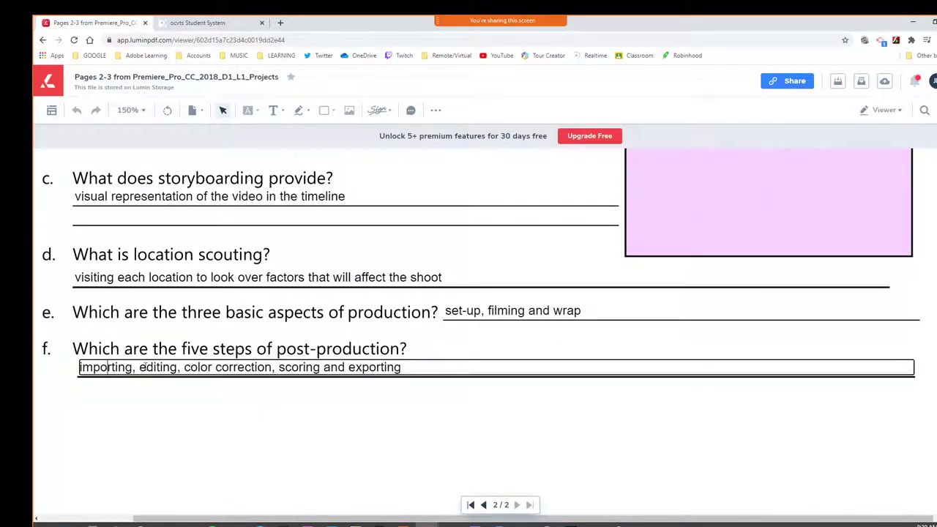
left_click(155, 367)
left_click_drag(154, 367, 160, 367)
left_click_drag(191, 367, 245, 367)
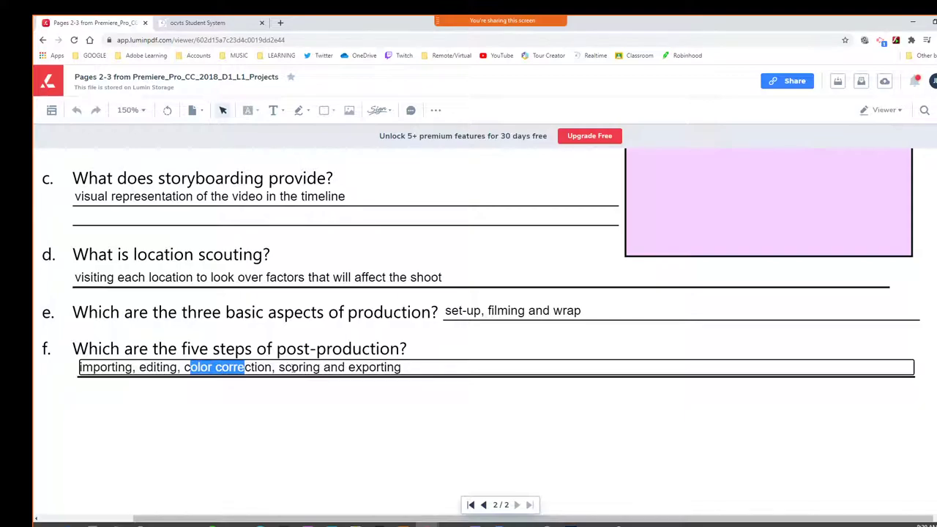
left_click_drag(286, 367, 320, 369)
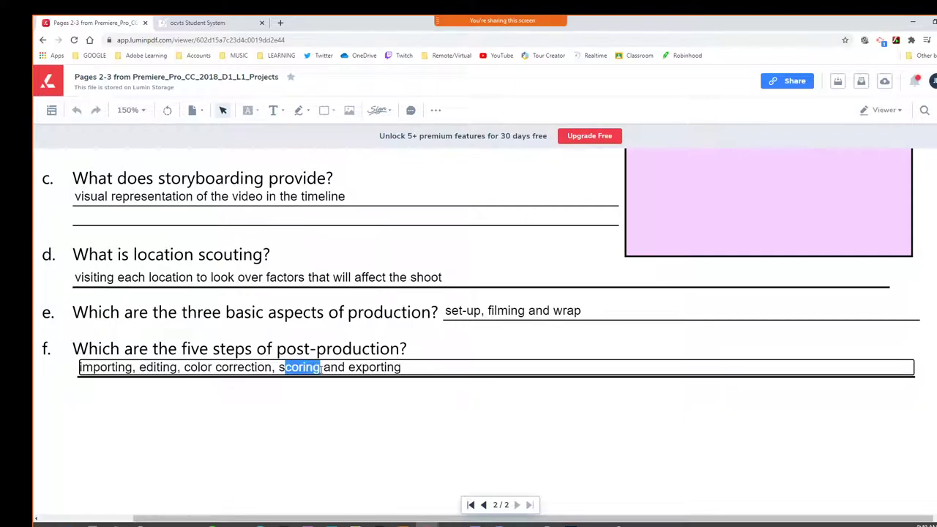
left_click(283, 369)
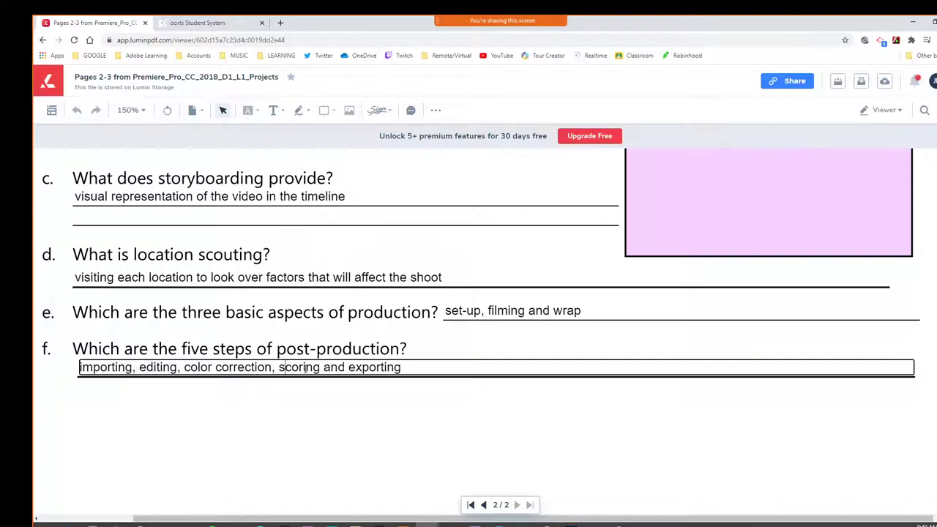
left_click_drag(348, 367, 402, 368)
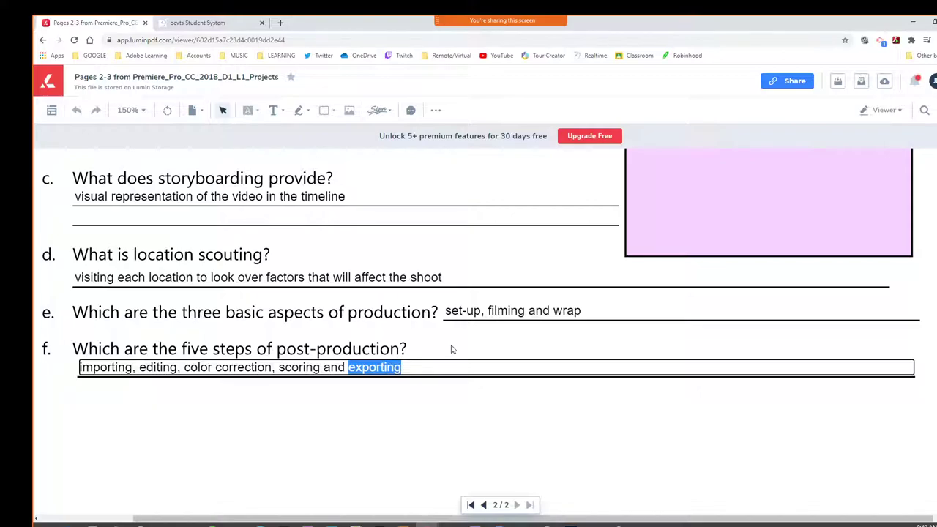
scroll(452, 349, "up", 1)
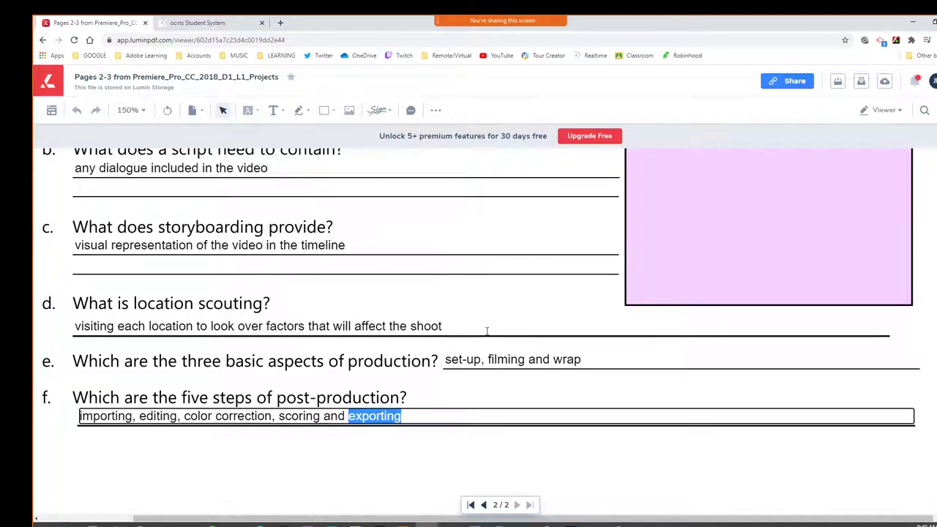
scroll(485, 331, "up", 10)
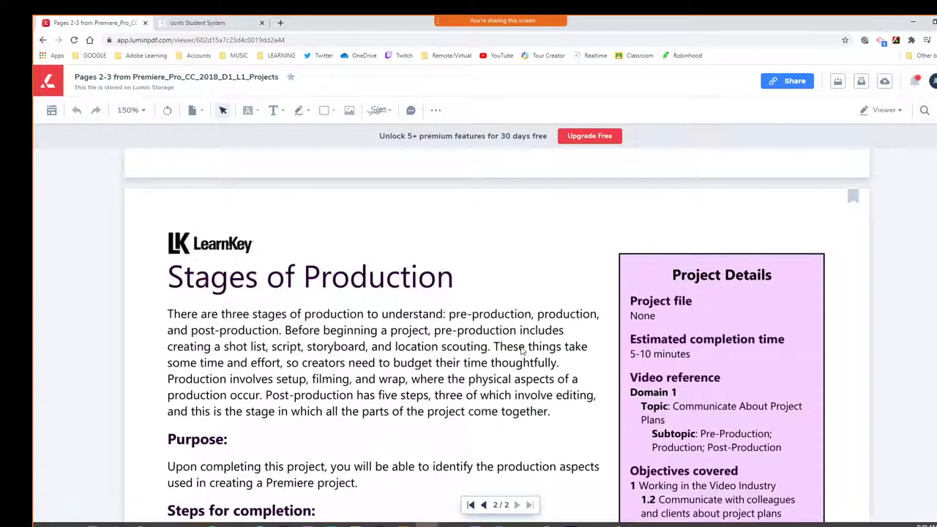
scroll(524, 346, "up", 2)
scroll(524, 345, "up", 6)
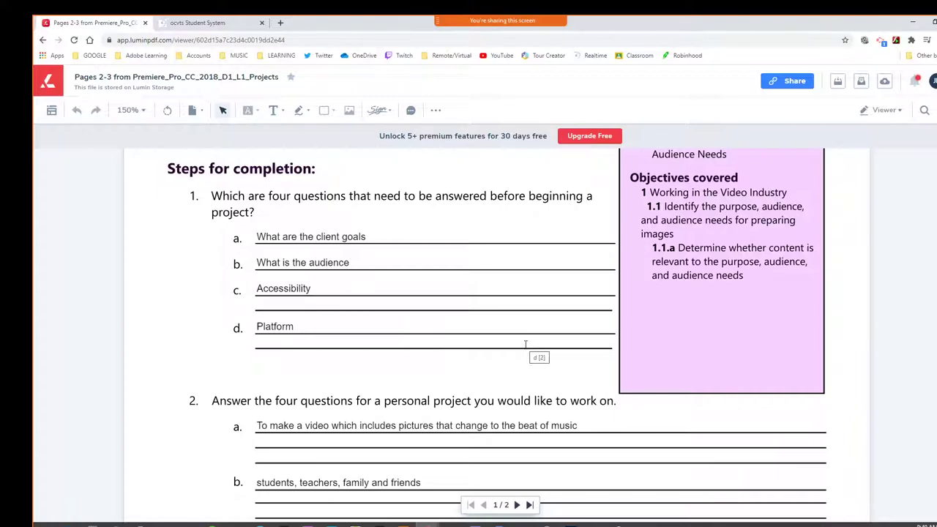
scroll(525, 344, "up", 1)
scroll(524, 344, "down", 3)
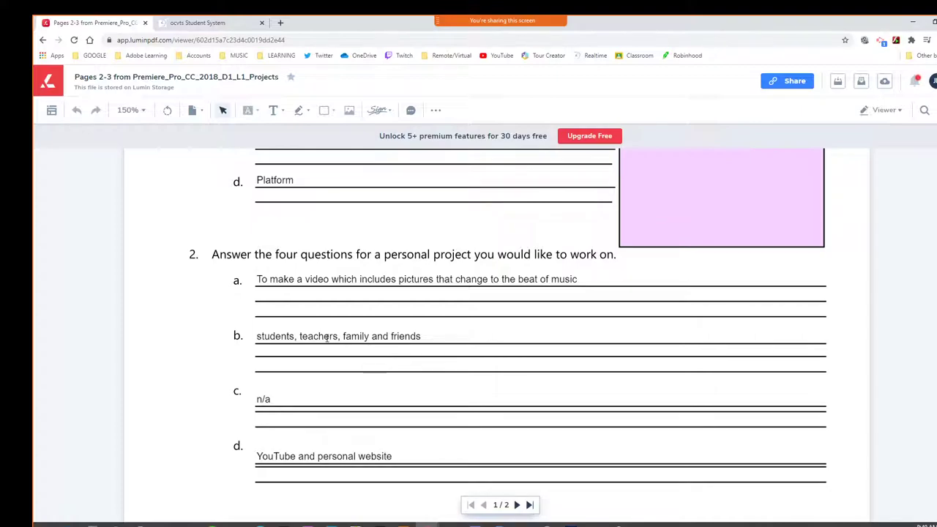
scroll(324, 338, "down", 2)
scroll(324, 338, "down", 10)
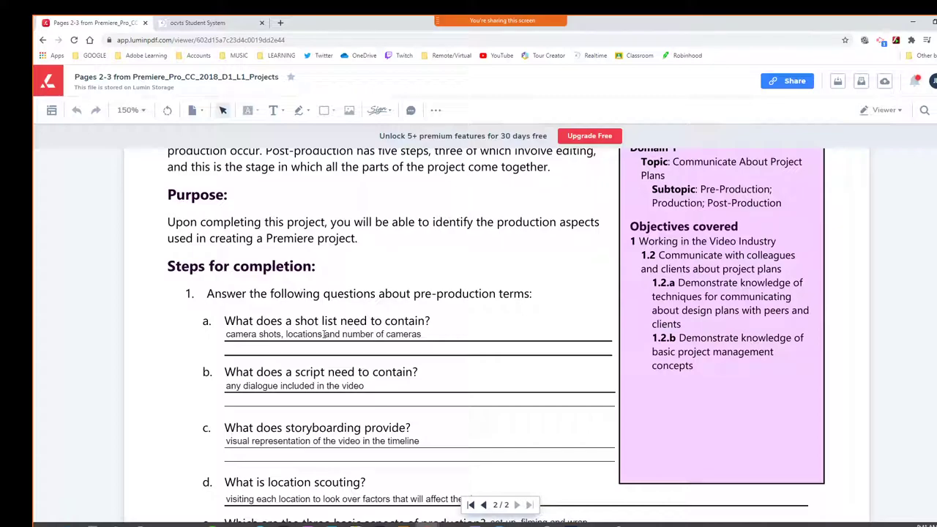
scroll(324, 334, "down", 1)
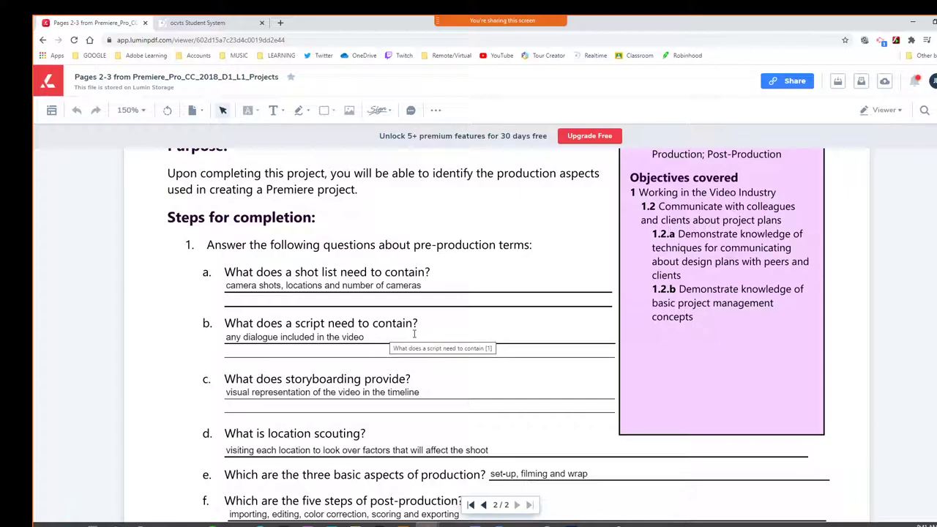
left_click(339, 285)
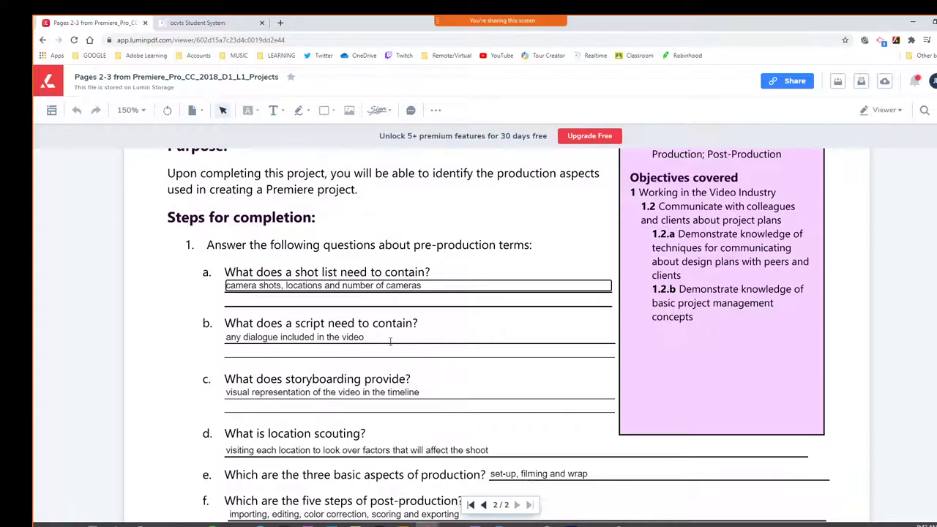
scroll(395, 339, "down", 3)
scroll(394, 338, "up", 9)
scroll(395, 342, "up", 6)
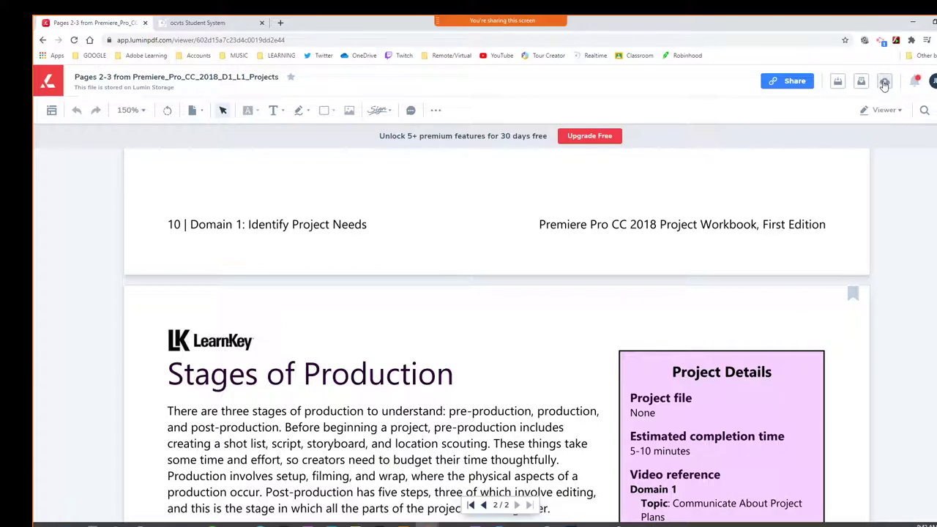
Sync 'Pages 2-3 from Premiere_Pro_CC_2018_D1_L1_Projects.pdf' to Google Drive and confirm the upload
left_click(884, 82)
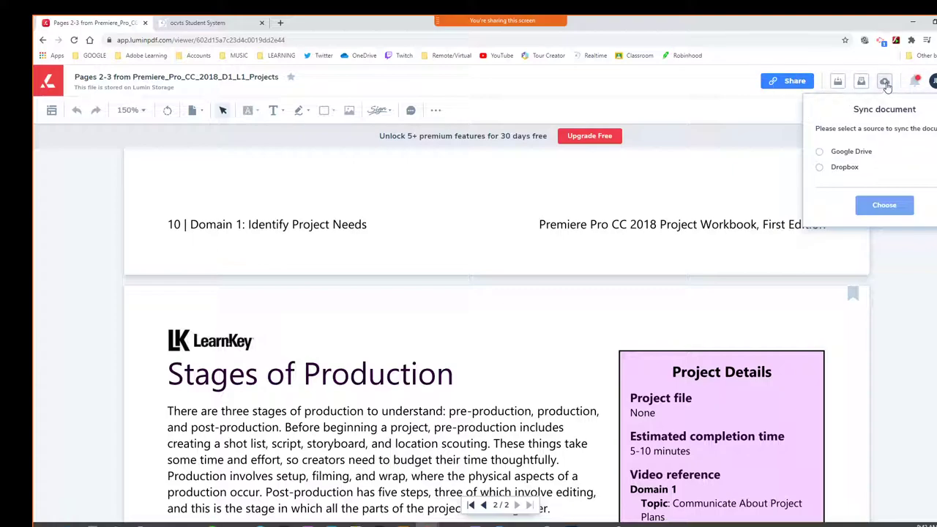
left_click(821, 152)
left_click(881, 205)
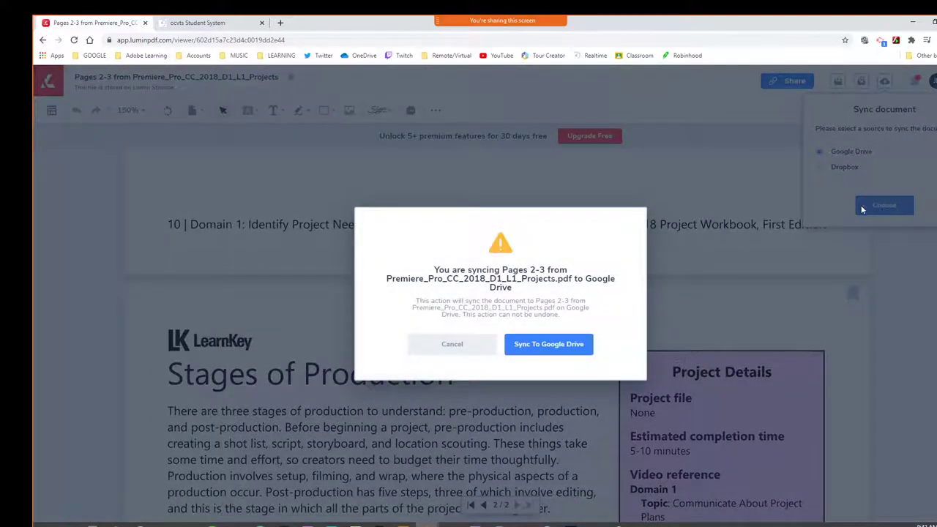
left_click(540, 350)
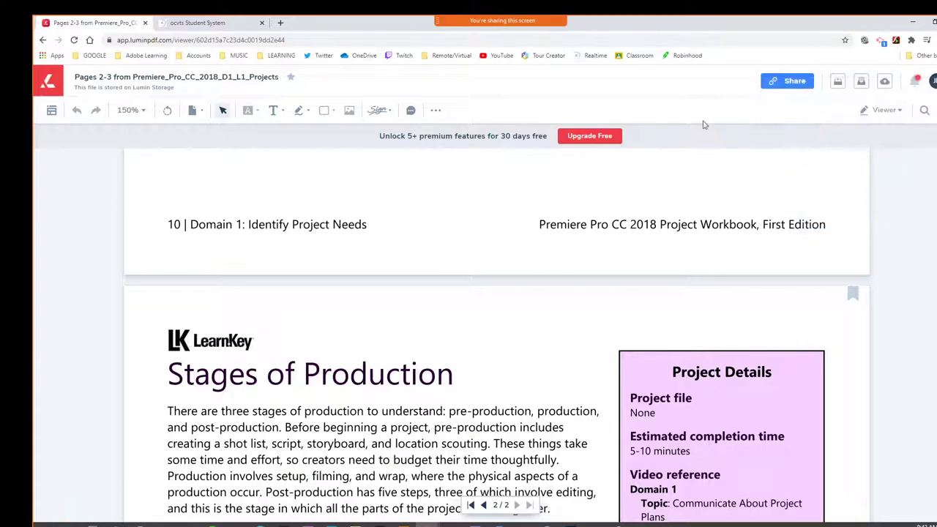
Open Google Drive in a new tab, view the uploaded Pages 2-3 worksheet PDF, then return to My Drive
left_click(280, 23)
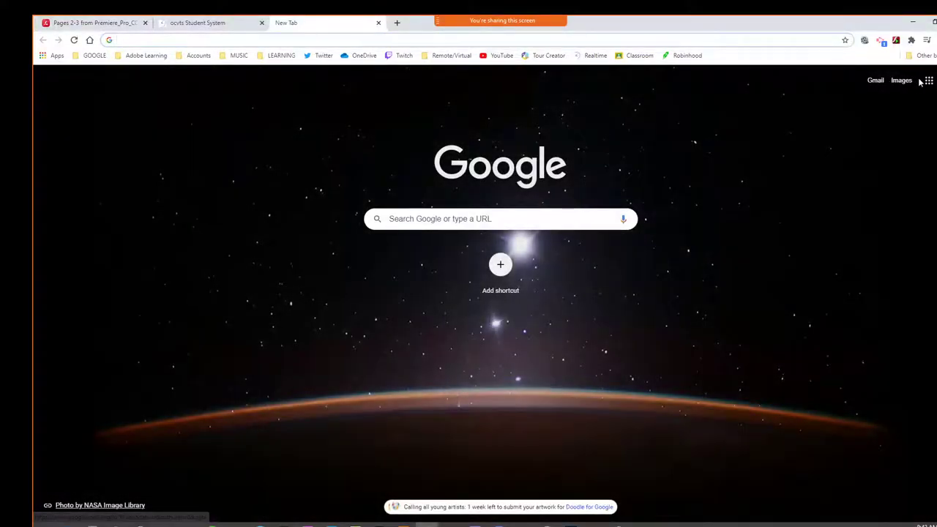
left_click(925, 81)
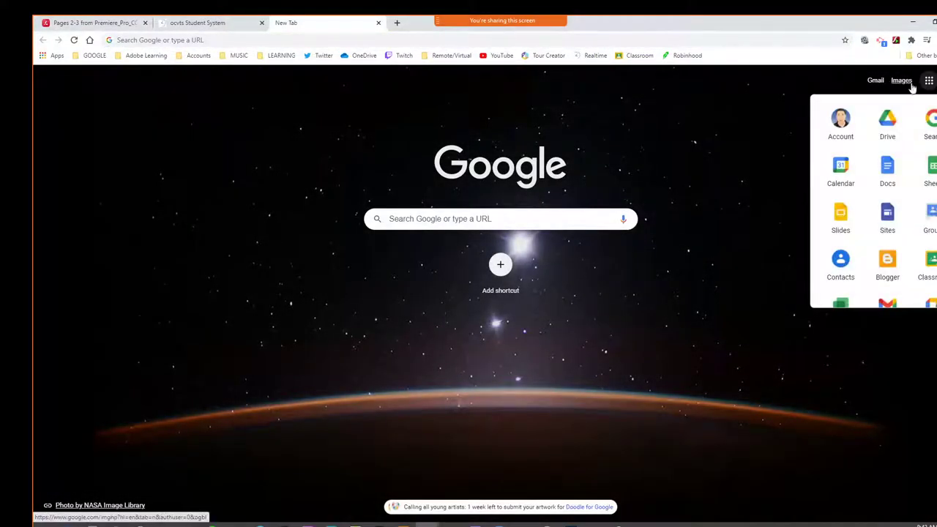
left_click(889, 125)
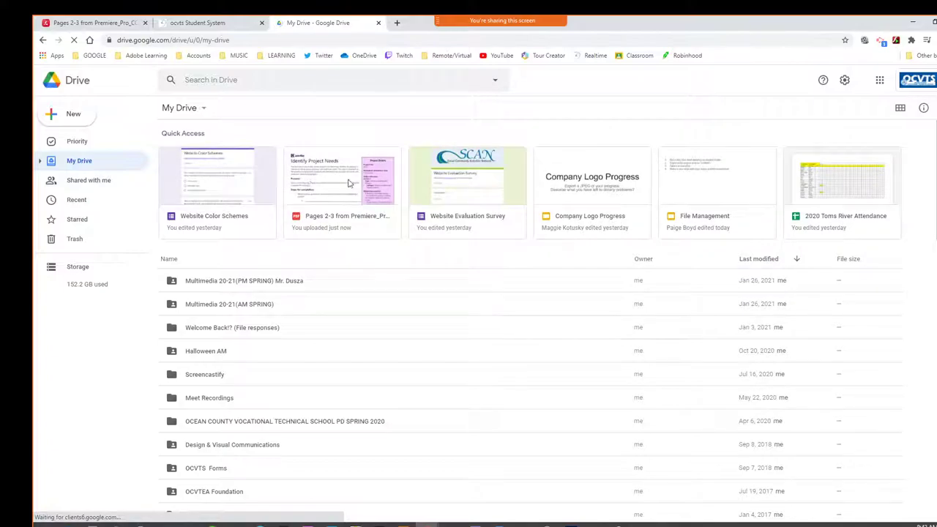
left_click(325, 183)
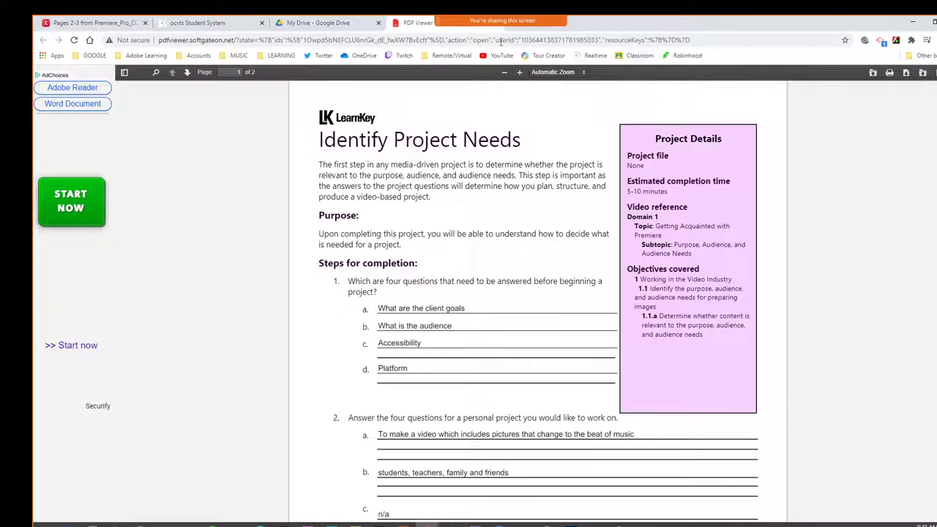
left_click(326, 28)
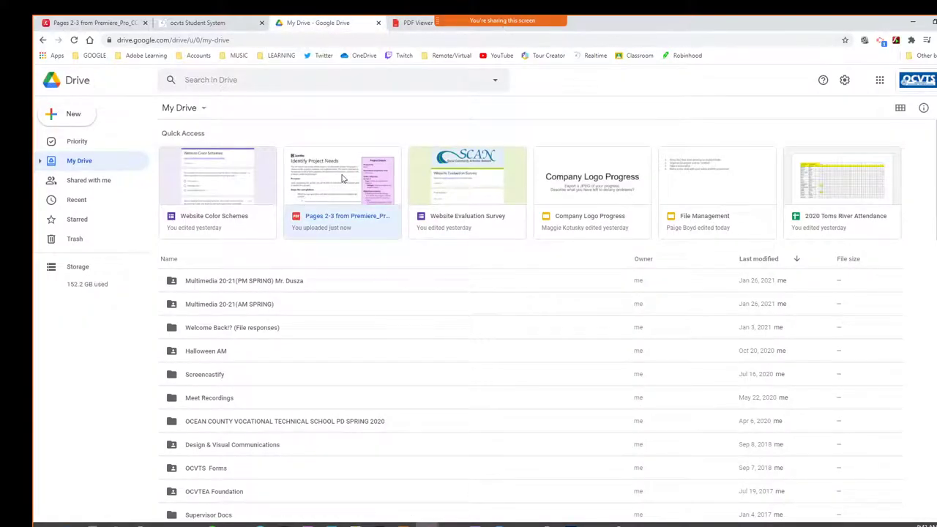
Open sharing for the Pages 2-3 Projects PDF and enter a student's name and school e-mail
right_click(341, 178)
left_click(359, 226)
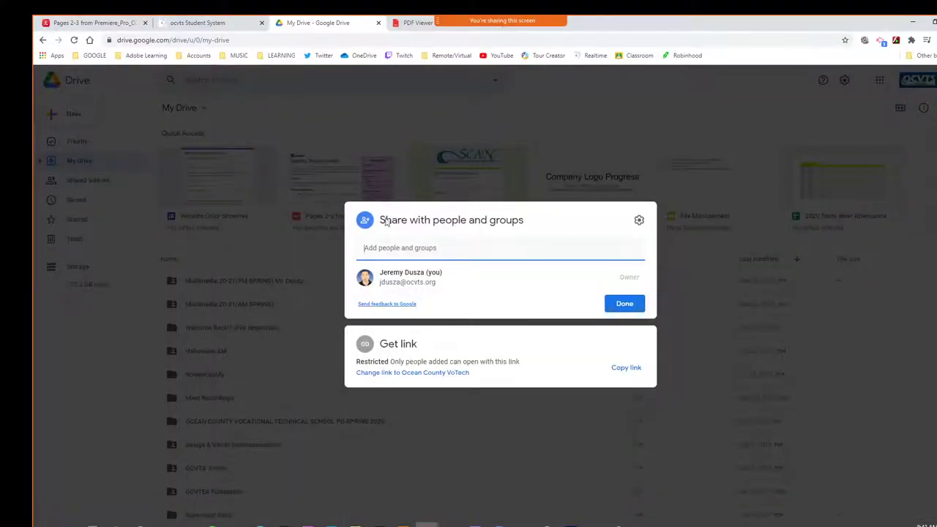
left_click(406, 247)
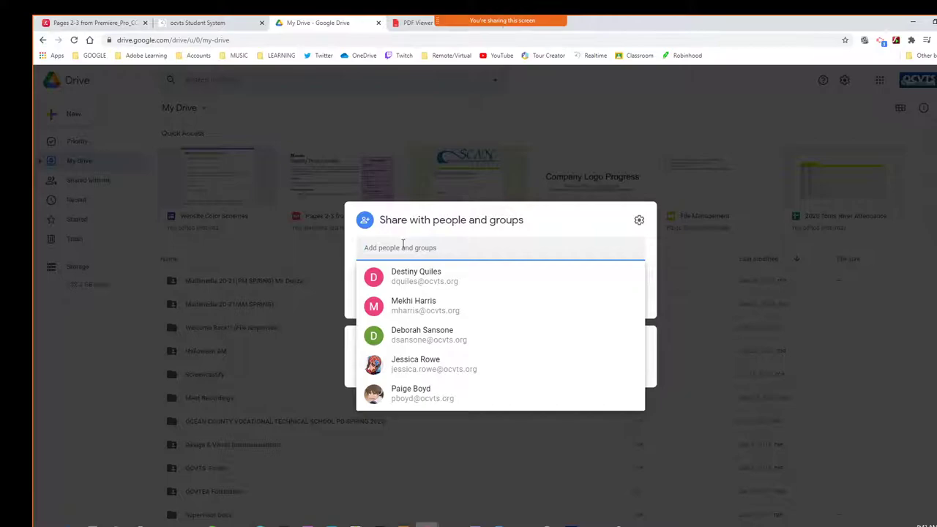
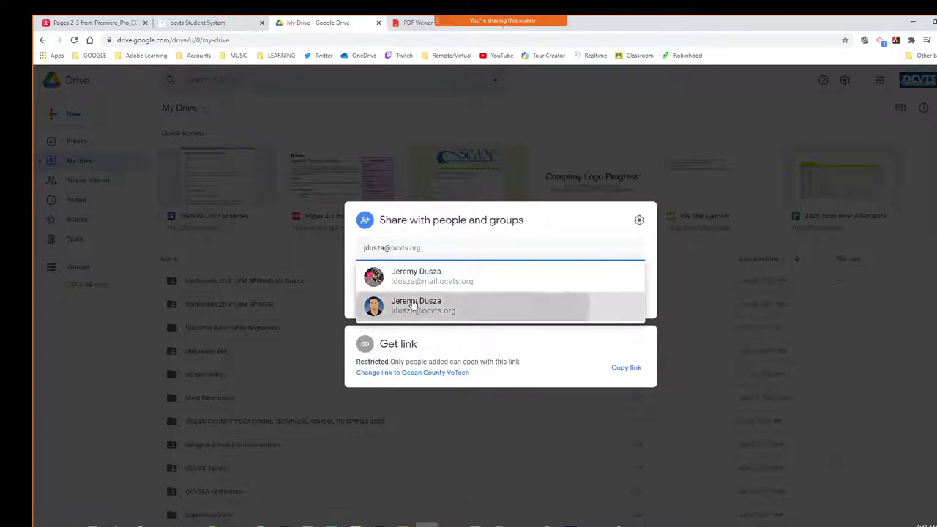
Select the suggested school account, then cancel and close the Share dialog
left_click(411, 304)
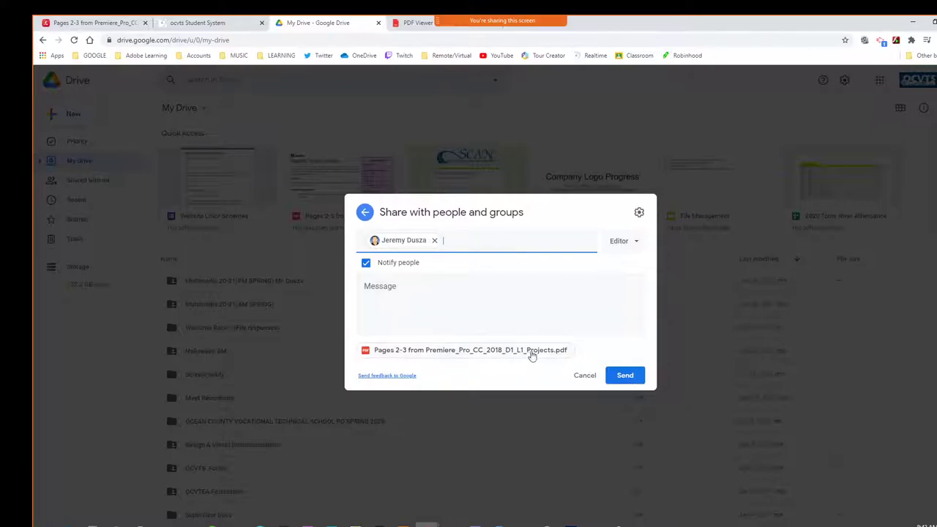
left_click(586, 376)
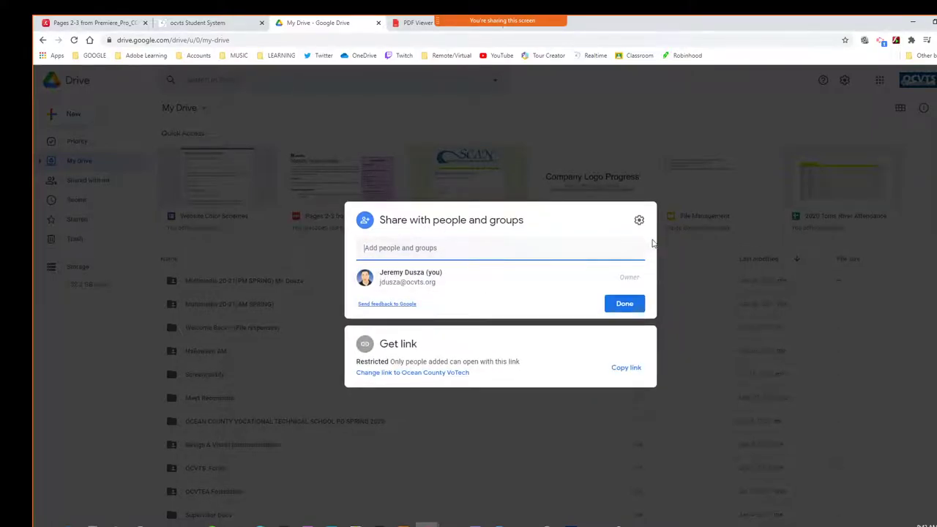
left_click(765, 89)
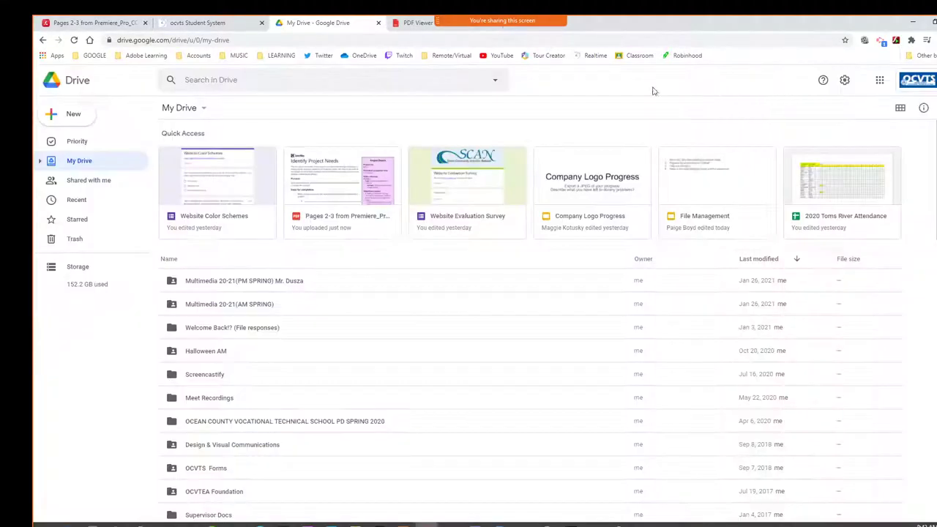
Look over the Shared with me list, then go back to the Projects PDF in Lumin PDF
left_click(147, 187)
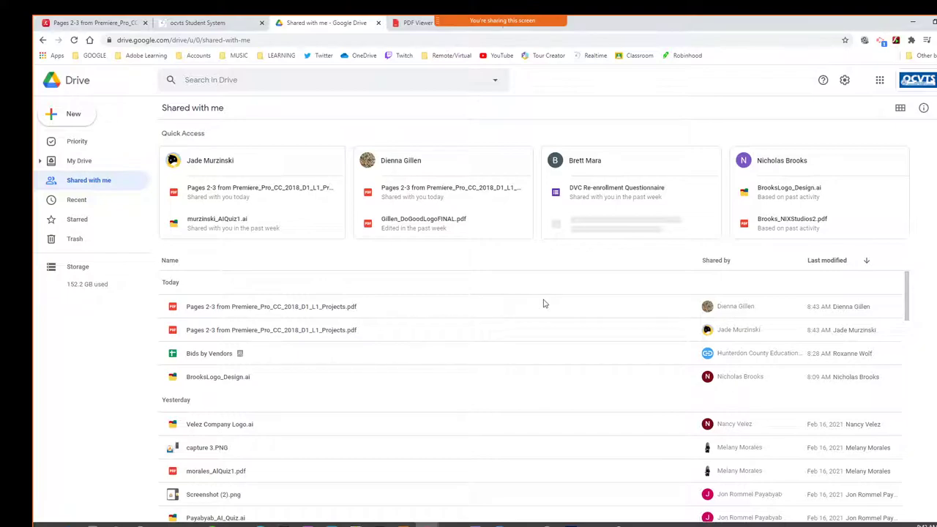
left_click(404, 25)
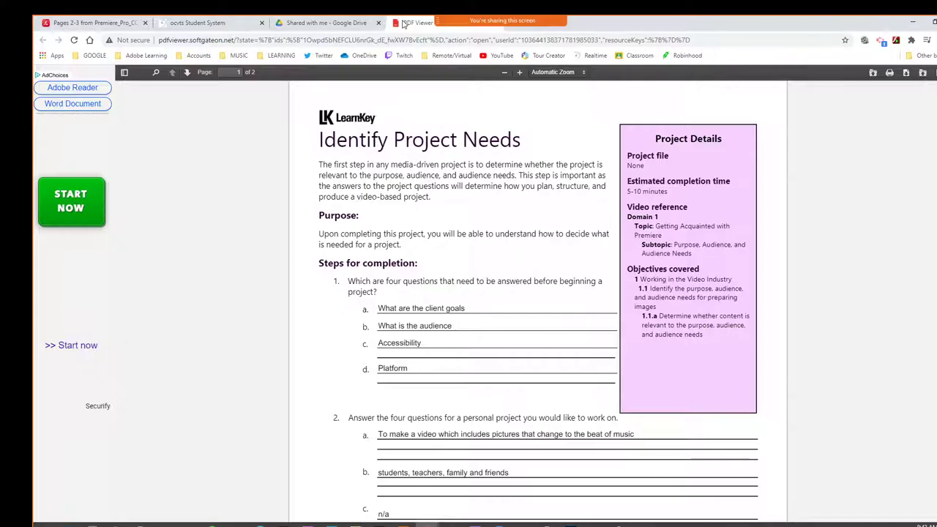
left_click(105, 24)
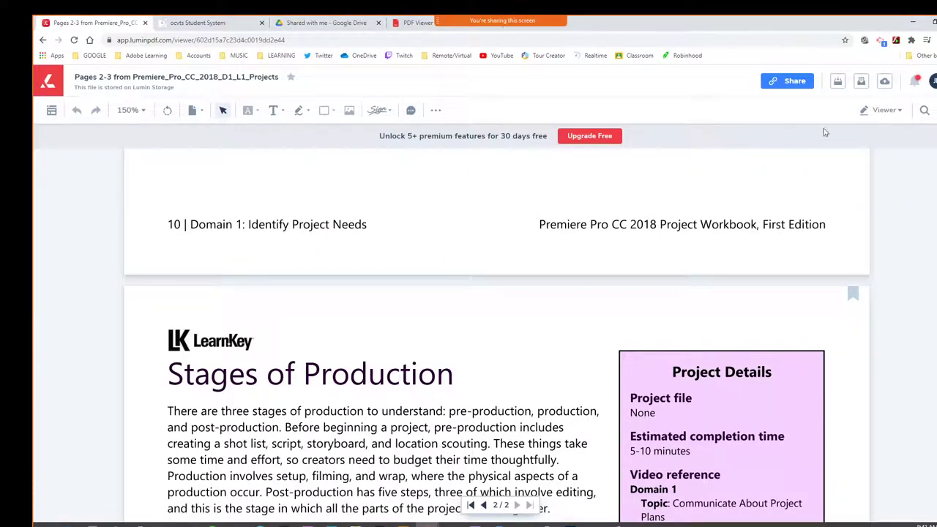
Sync the Pages 2-3 Projects PDF to Google Drive and return to the Shared with me list
left_click(884, 81)
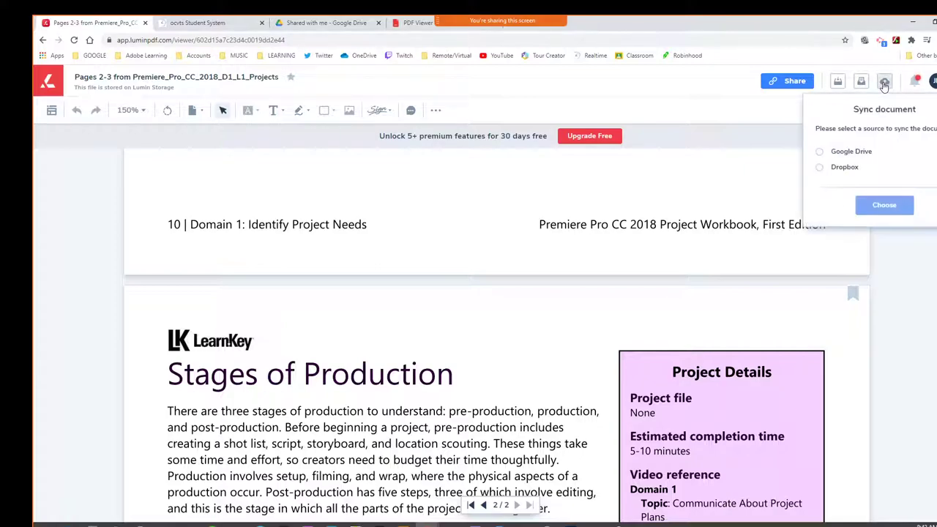
left_click(819, 151)
left_click(882, 205)
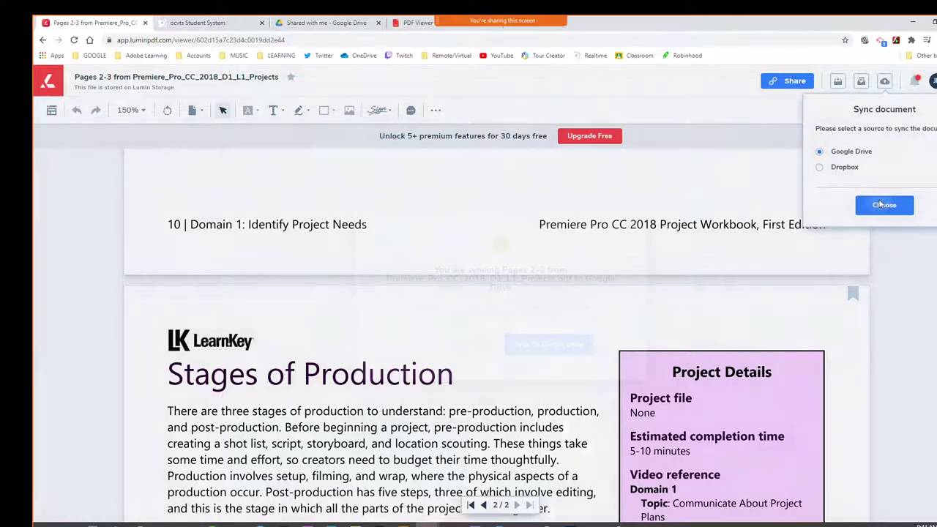
left_click(553, 347)
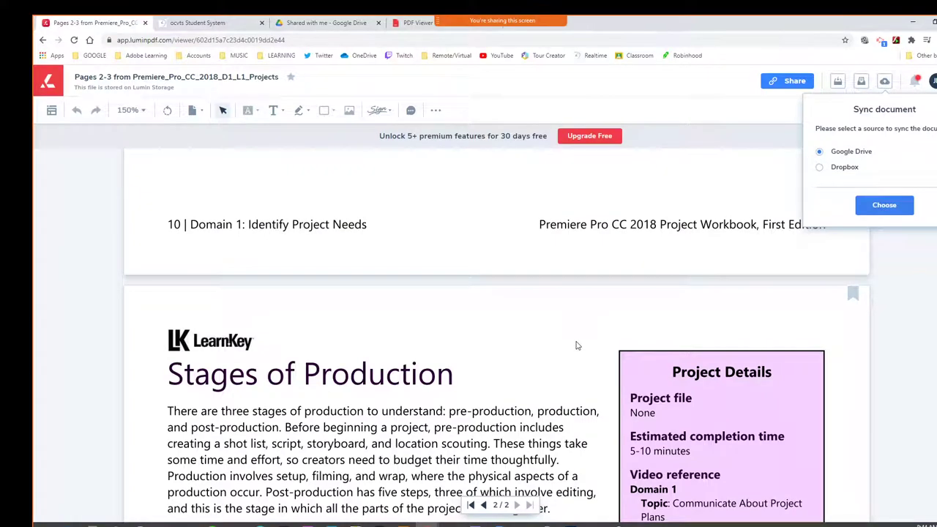
left_click(328, 23)
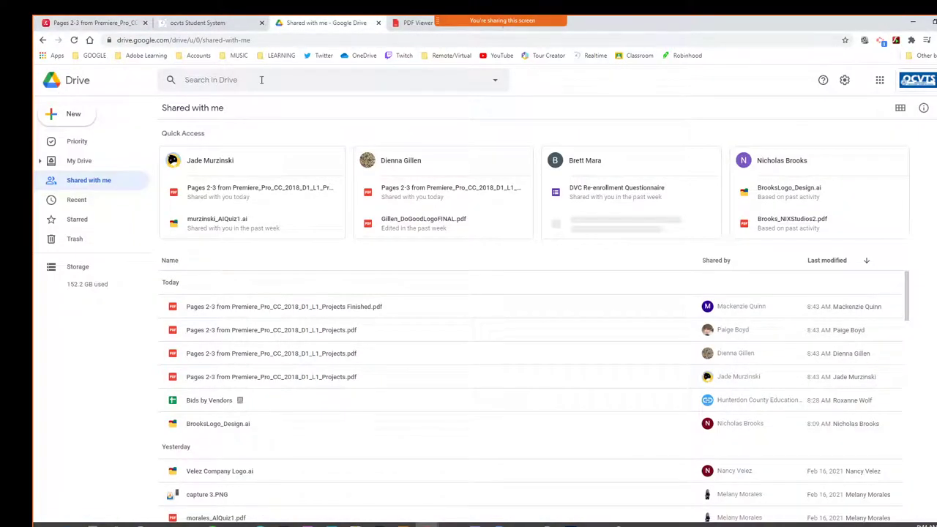
From My Drive, open the Share dialog for the Pages 2-3 Projects PDF
left_click(77, 160)
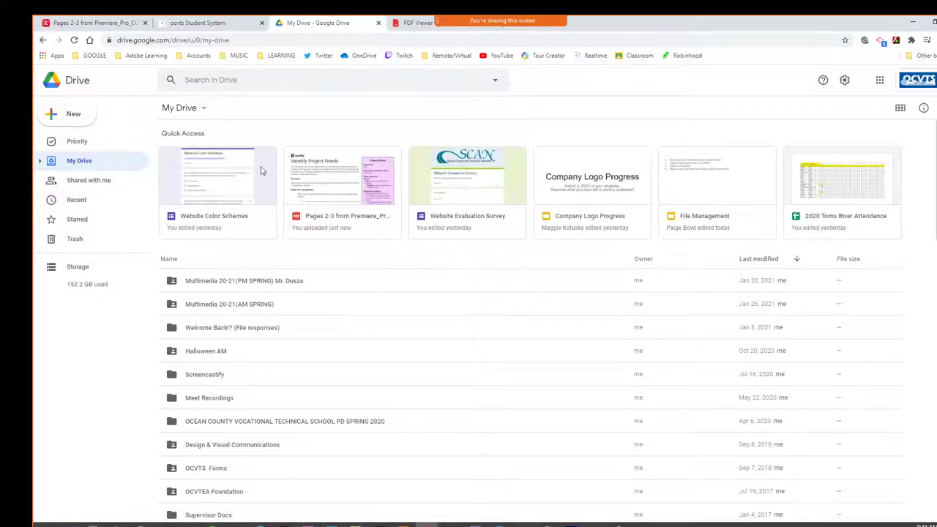
right_click(339, 178)
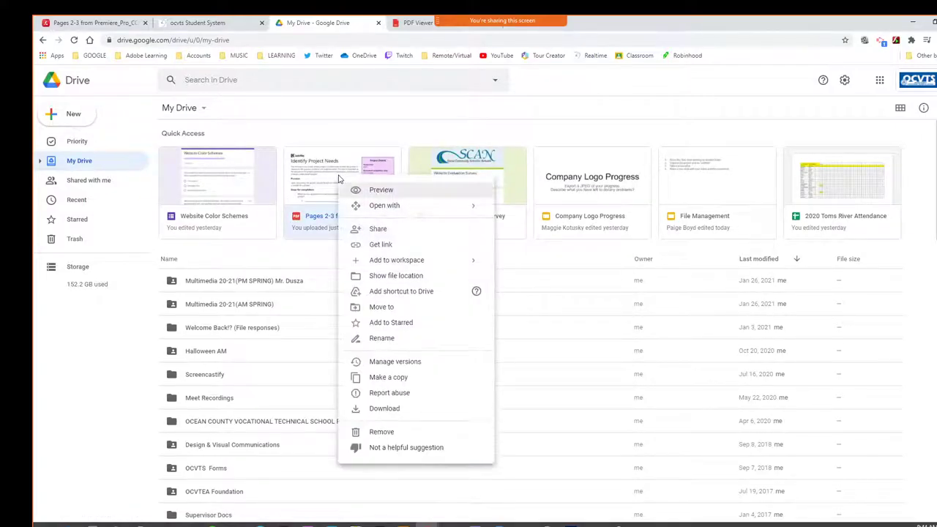
left_click(444, 228)
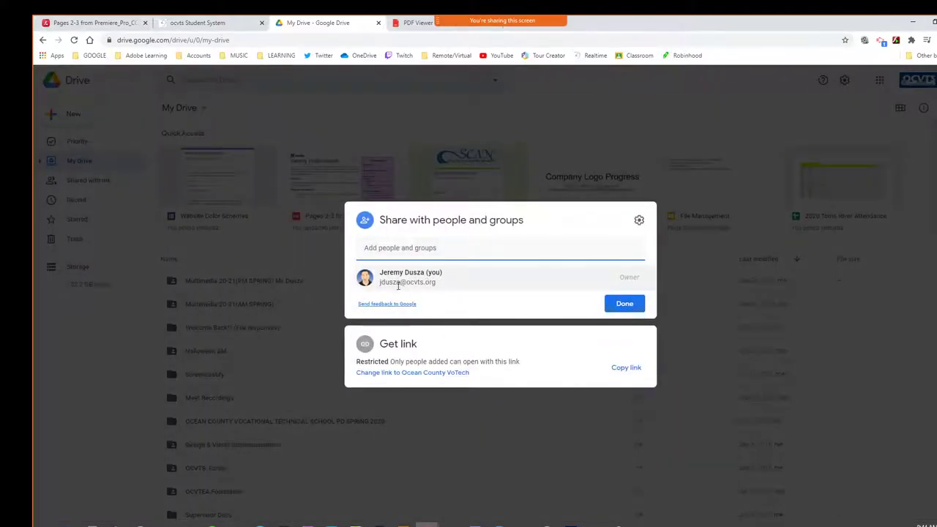
mouse_move(424, 287)
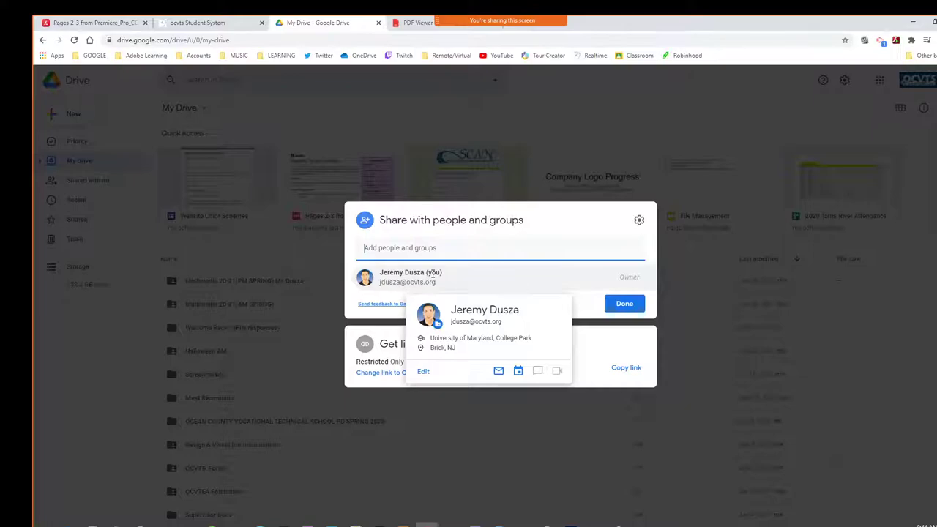
Review the answers to questions 1 and 2 on page 1 and dismiss the sync popup
left_click(133, 26)
scroll(479, 268, "up", 1)
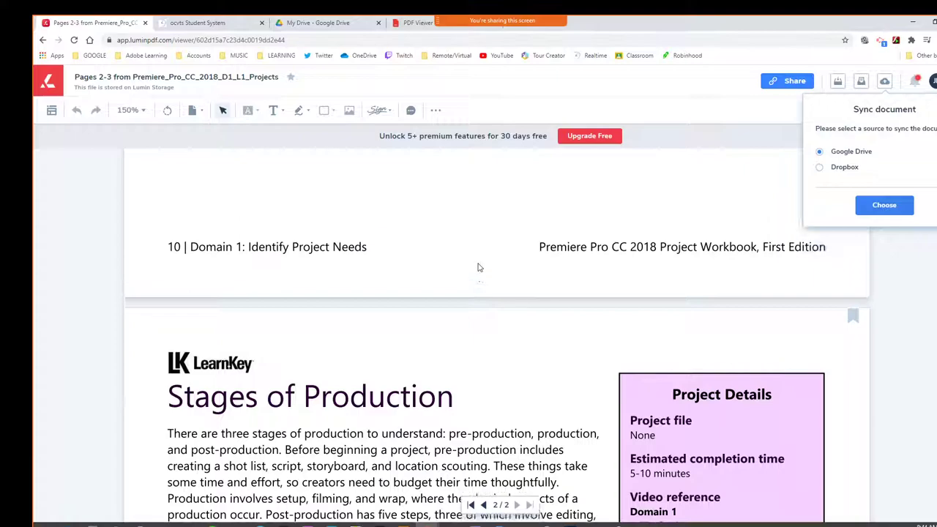
scroll(480, 268, "up", 6)
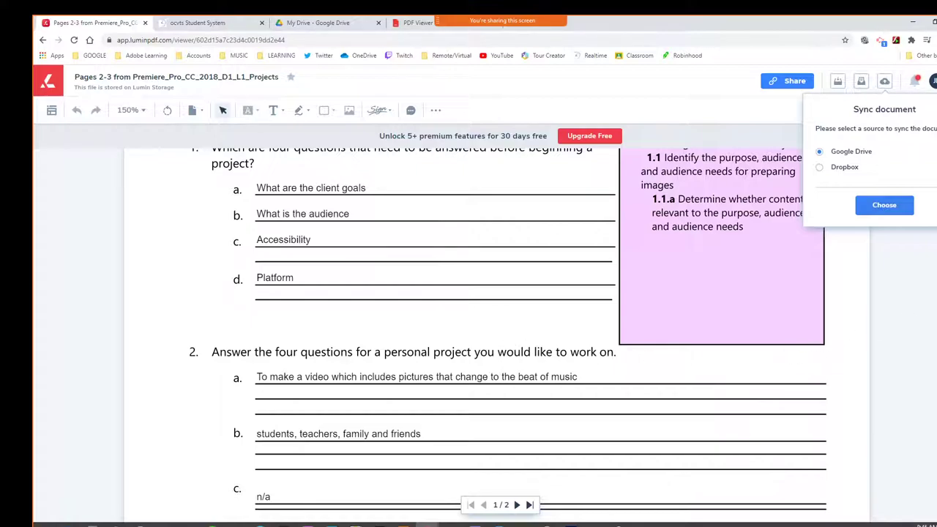
key("Escape")
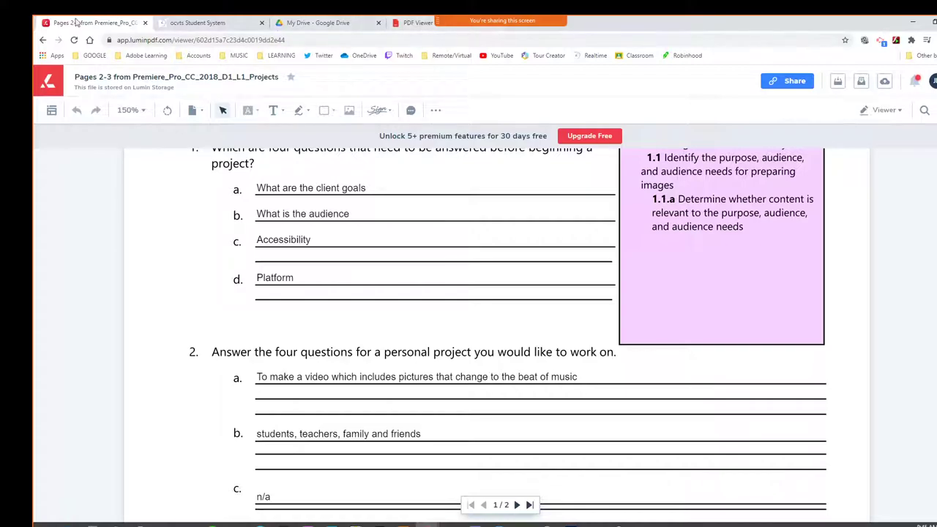
left_click(638, 56)
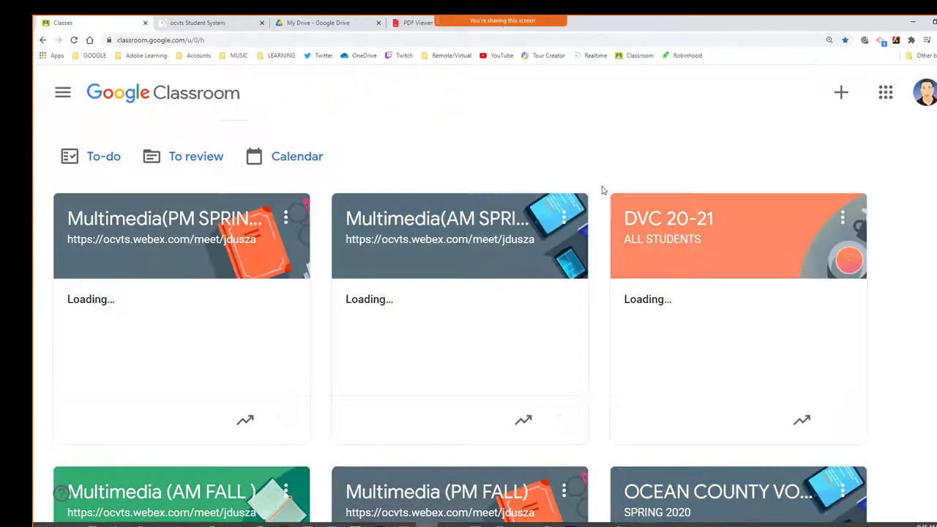
Open the Multimedia(AM SPRING) 2/17/21 material post and its Website Color Schemes Google Form
left_click(460, 231)
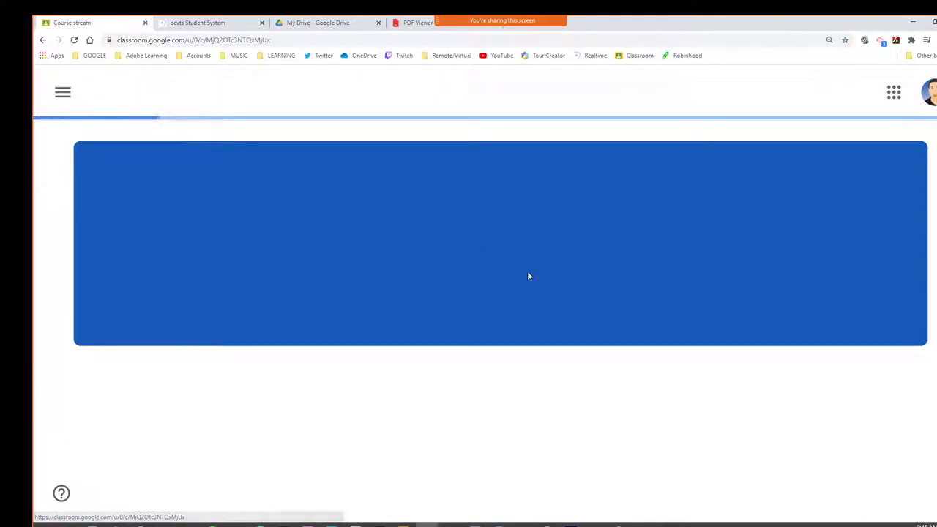
scroll(591, 389, "down", 2)
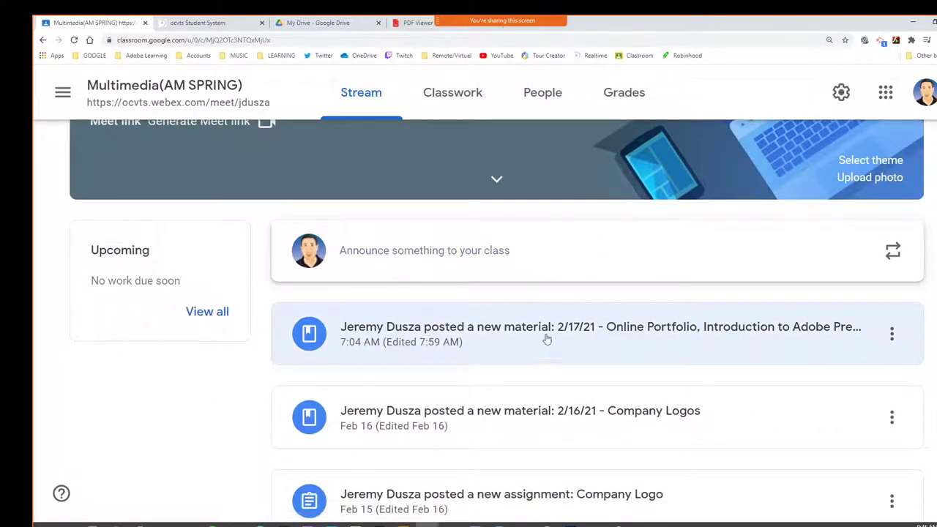
left_click(546, 335)
scroll(717, 389, "down", 1)
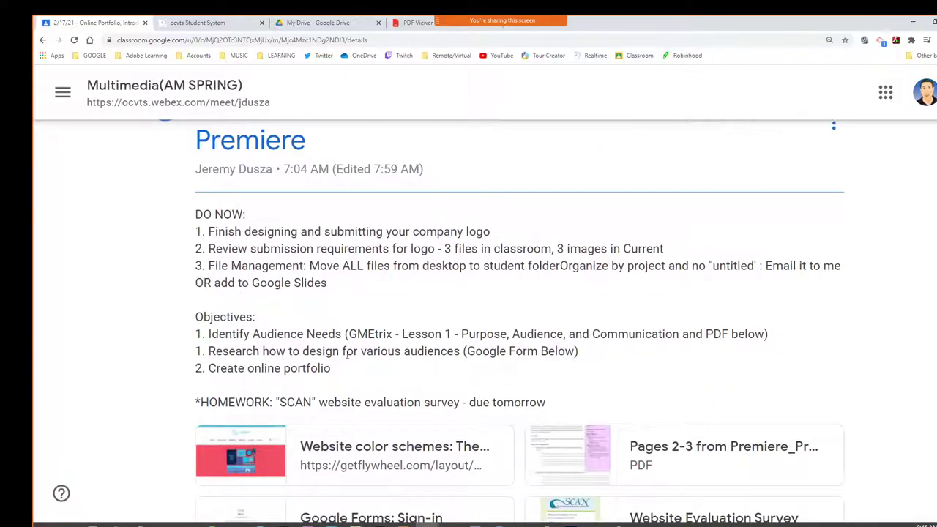
scroll(410, 373, "down", 2)
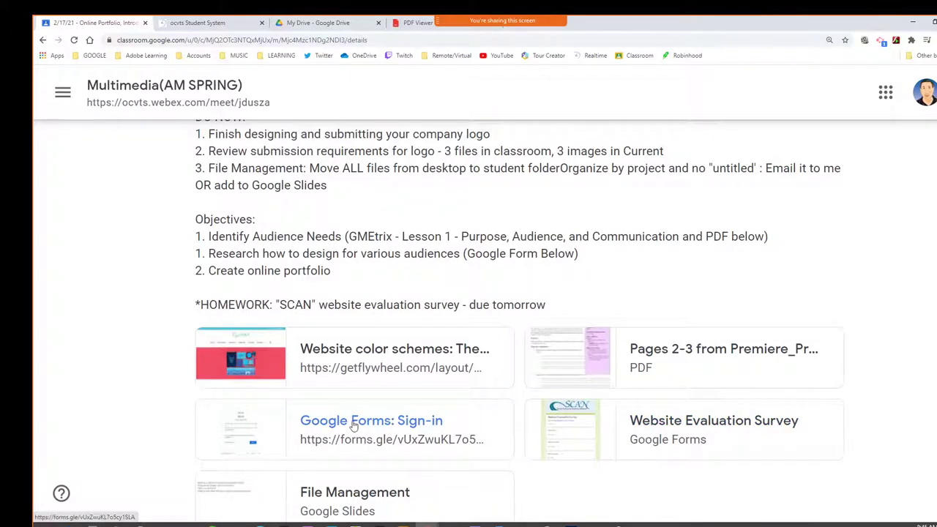
scroll(353, 426, "down", 1)
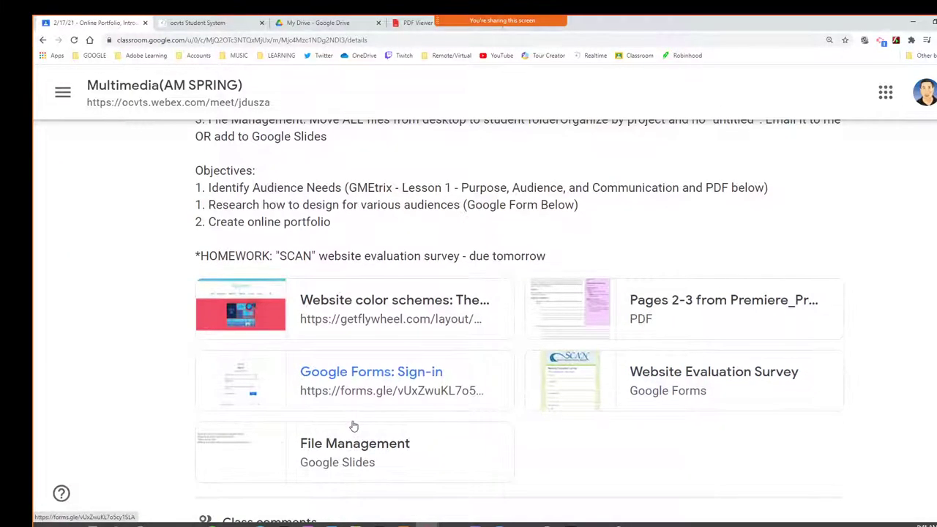
left_click(375, 378)
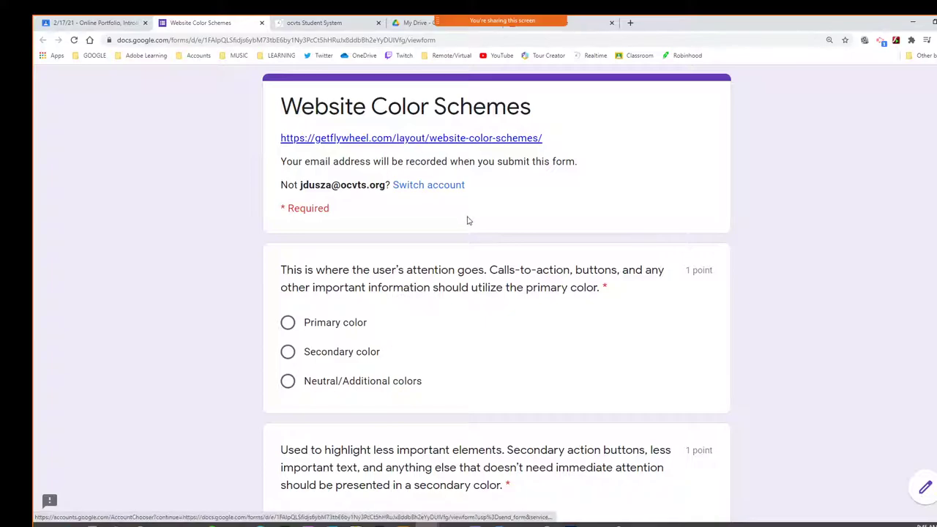
Open the getflywheel.com color schemes article linked under the form title in a new tab
left_click(387, 139)
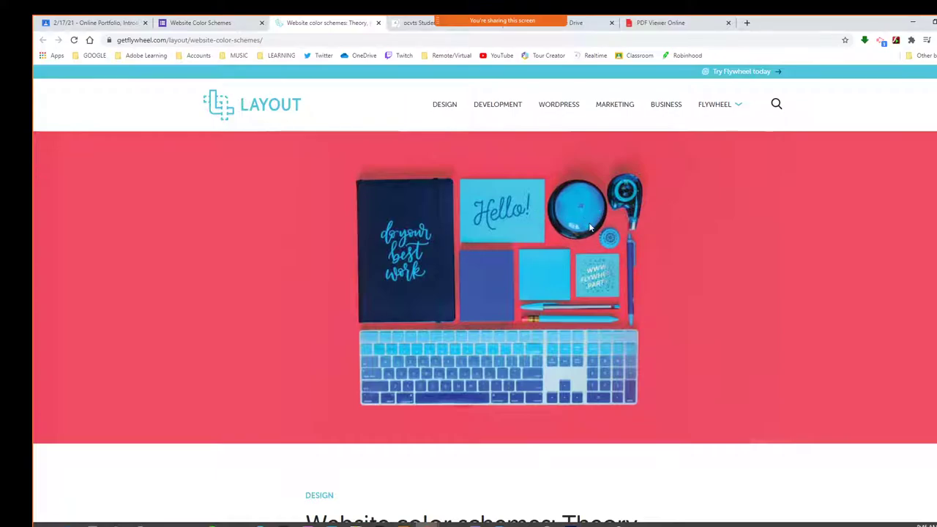
Rearrange the browser tabs, glance at the PDF, and come back to the color schemes article
scroll(505, 187, "down", 1)
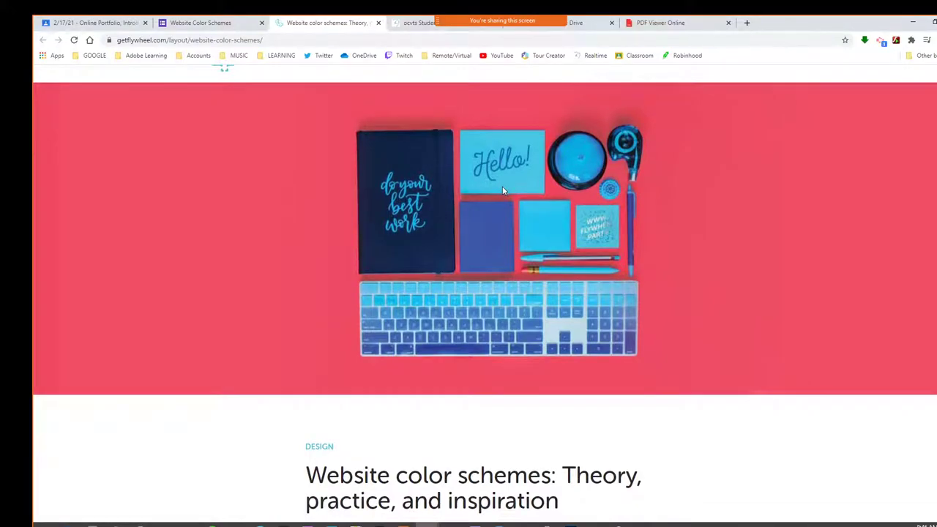
left_click_drag(204, 23, 44, 31)
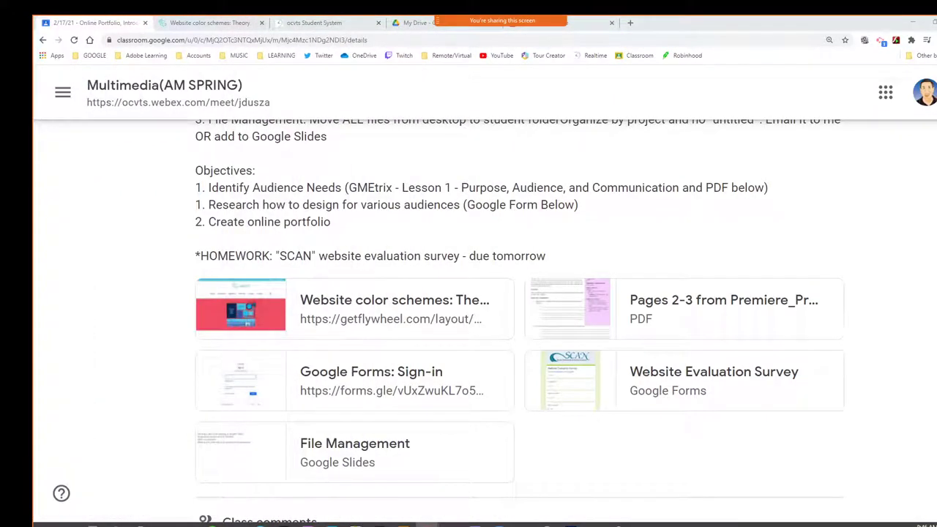
left_click(592, 28)
left_click(227, 23)
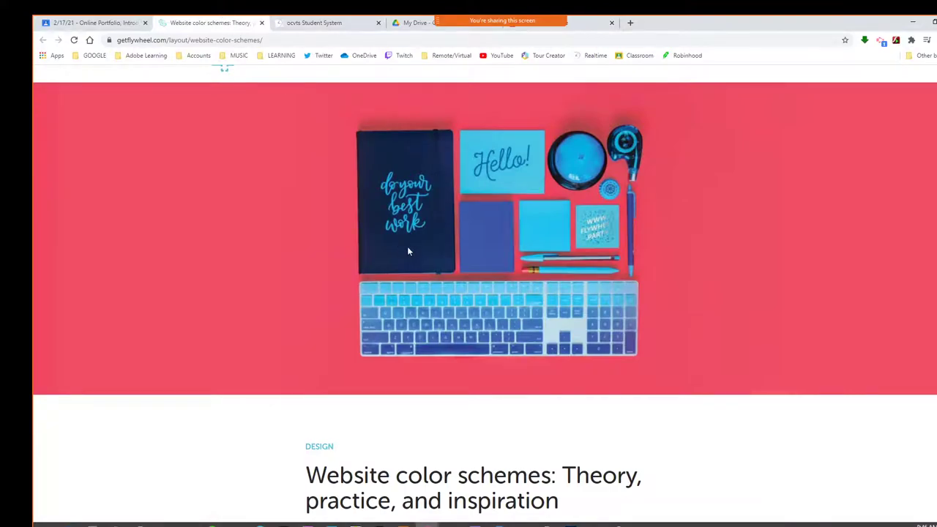
Read down the color schemes article and open its 'See the top 13 design trends' link
scroll(505, 311, "down", 3)
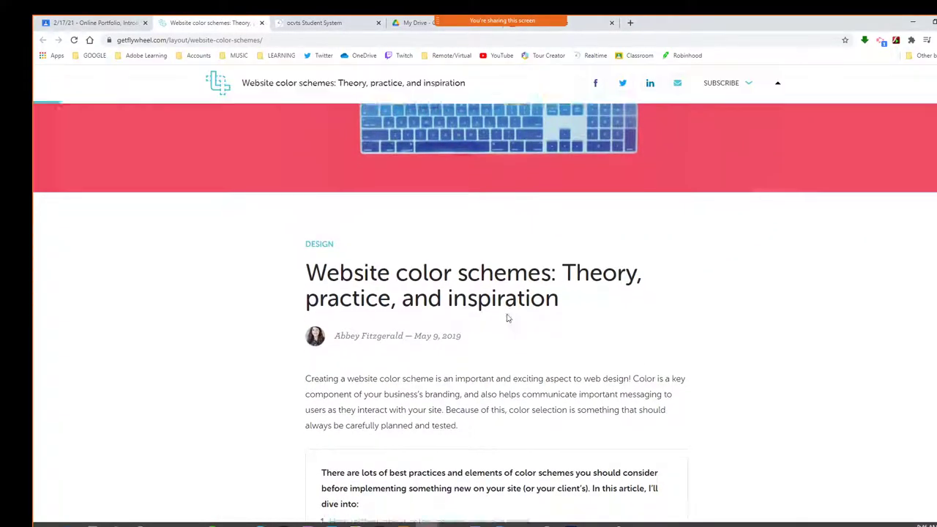
scroll(507, 318, "down", 2)
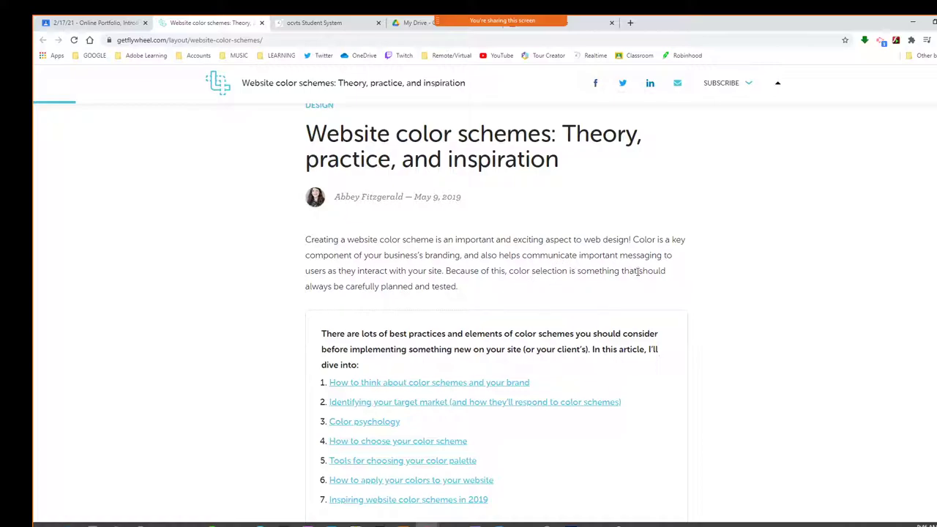
scroll(623, 305, "down", 1)
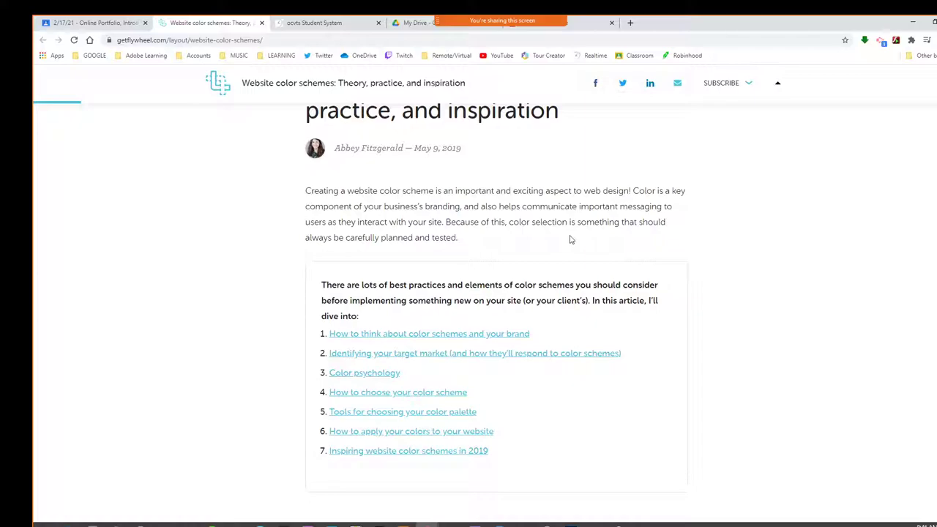
scroll(571, 240, "down", 1)
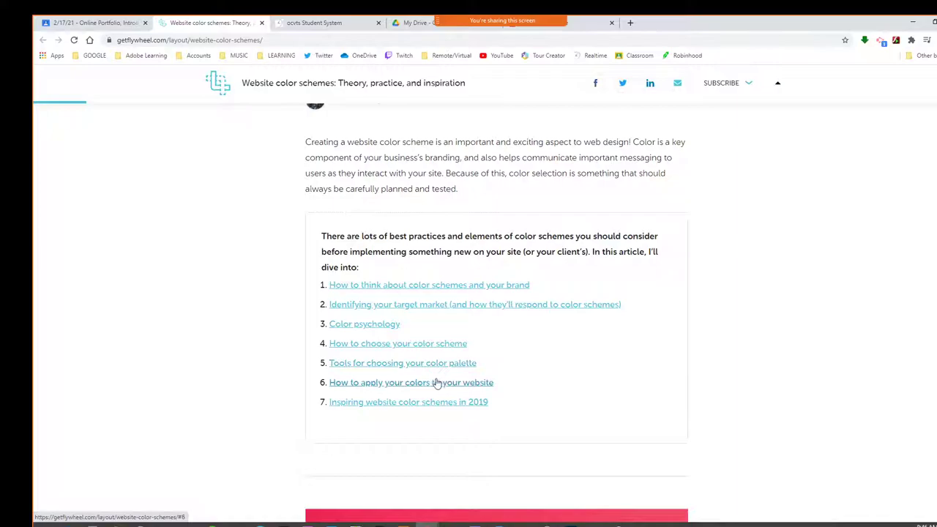
scroll(432, 381, "down", 5)
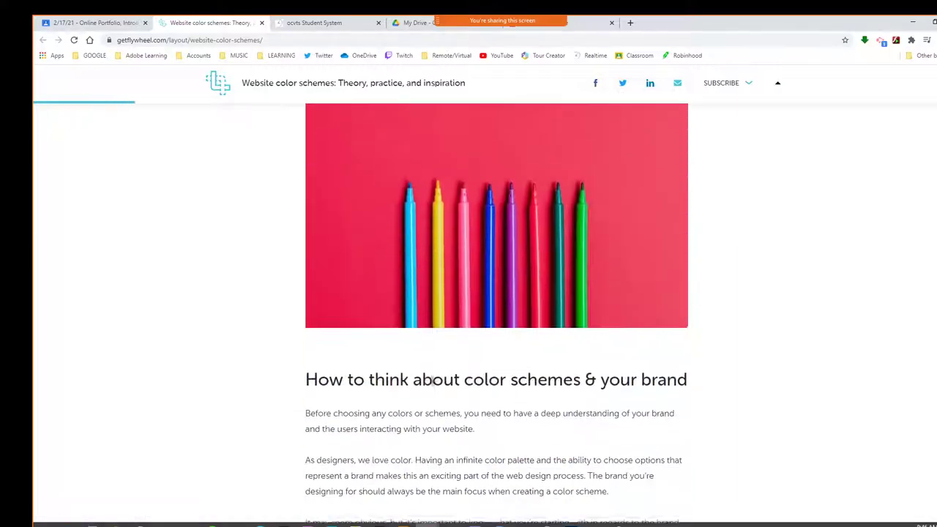
scroll(432, 381, "down", 2)
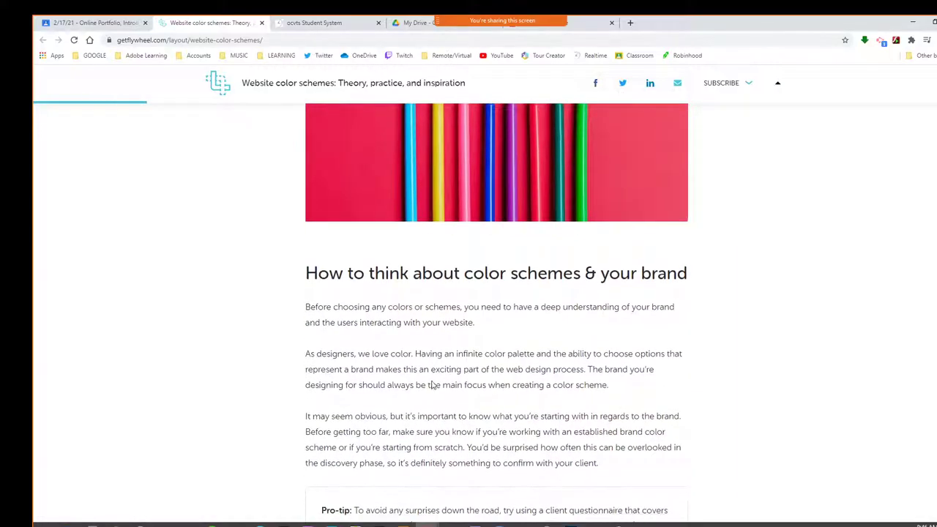
scroll(432, 384, "down", 8)
scroll(432, 384, "down", 7)
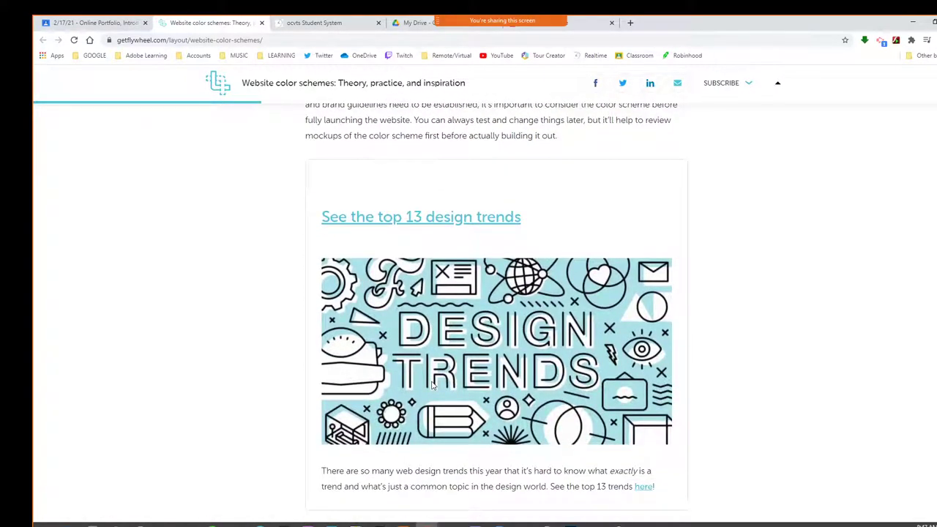
scroll(447, 294, "down", 5)
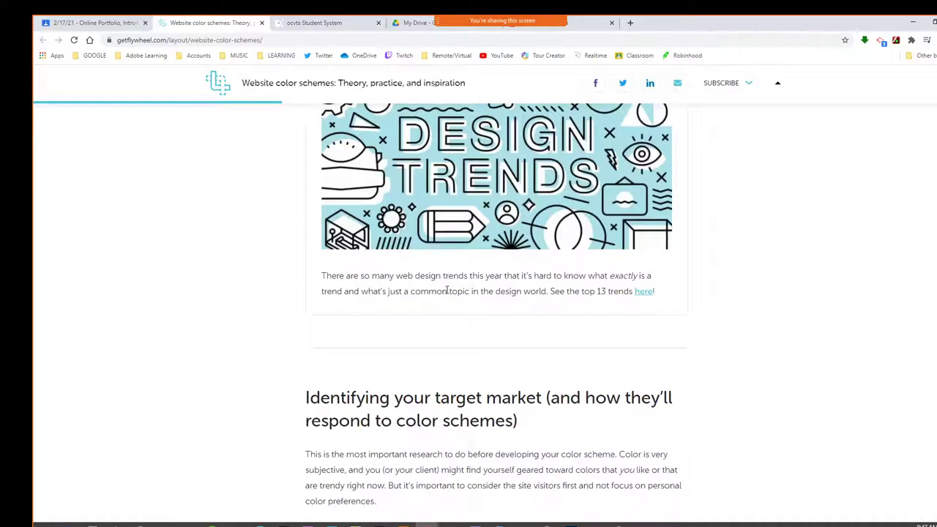
scroll(446, 294, "up", 2)
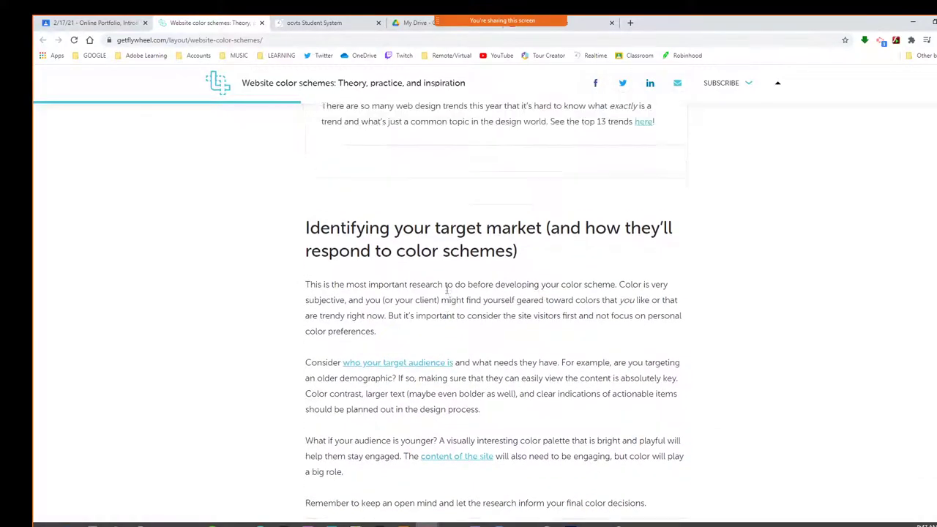
scroll(447, 293, "up", 4)
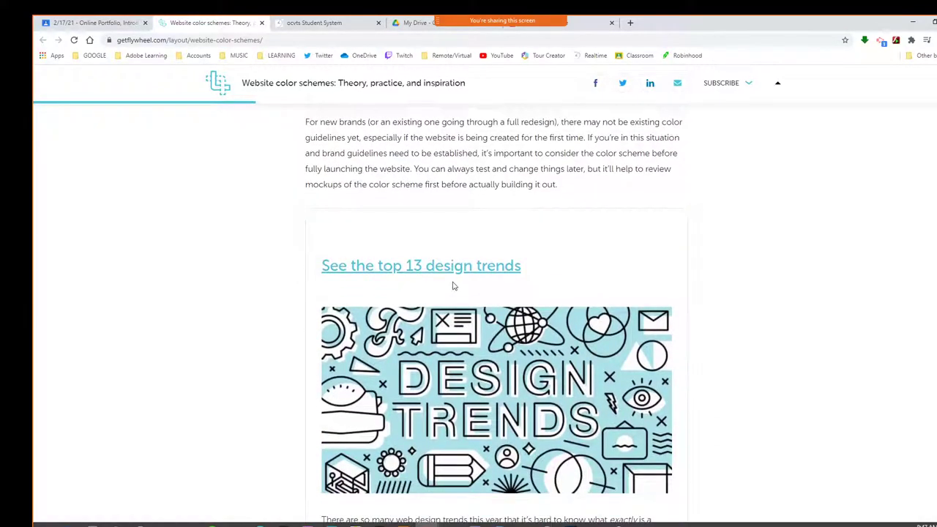
left_click(454, 275)
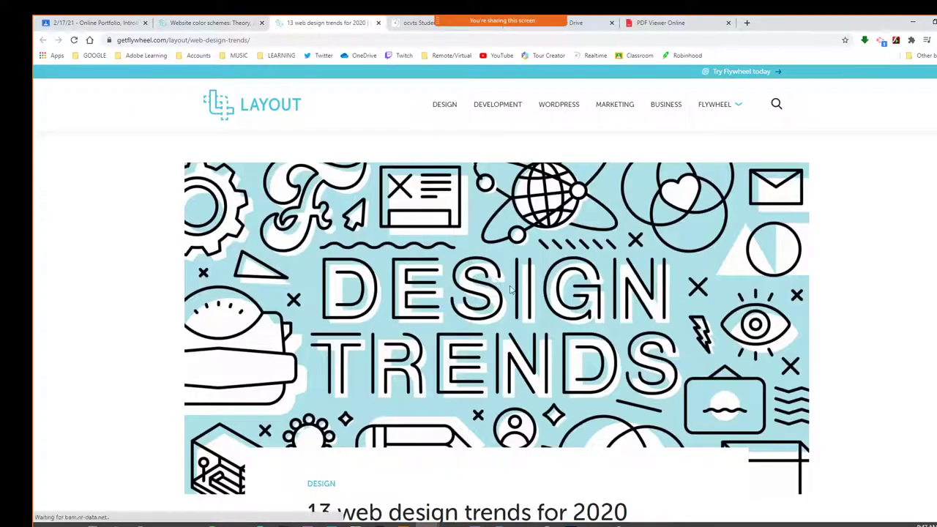
Read past the Minimalism and 3D trends and jump to the Abstract illustration section
scroll(585, 306, "down", 1)
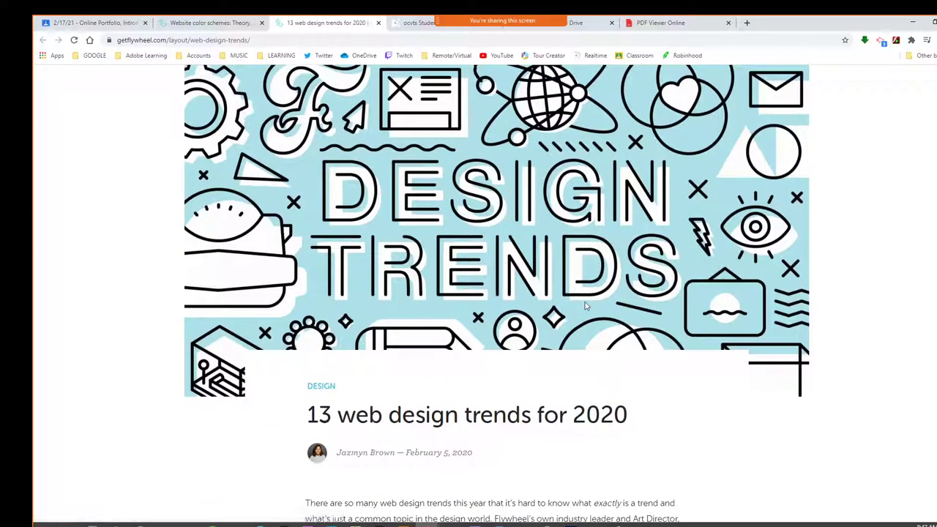
scroll(585, 306, "down", 1)
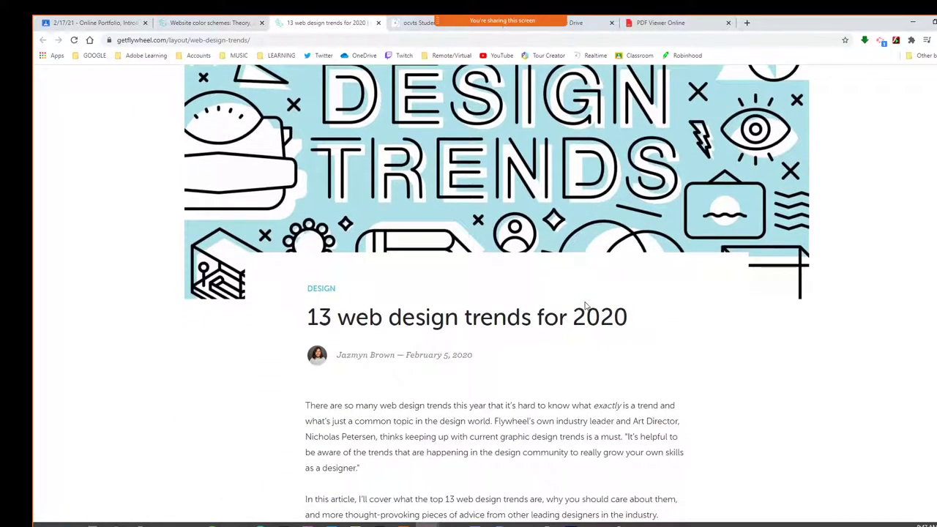
scroll(585, 306, "down", 4)
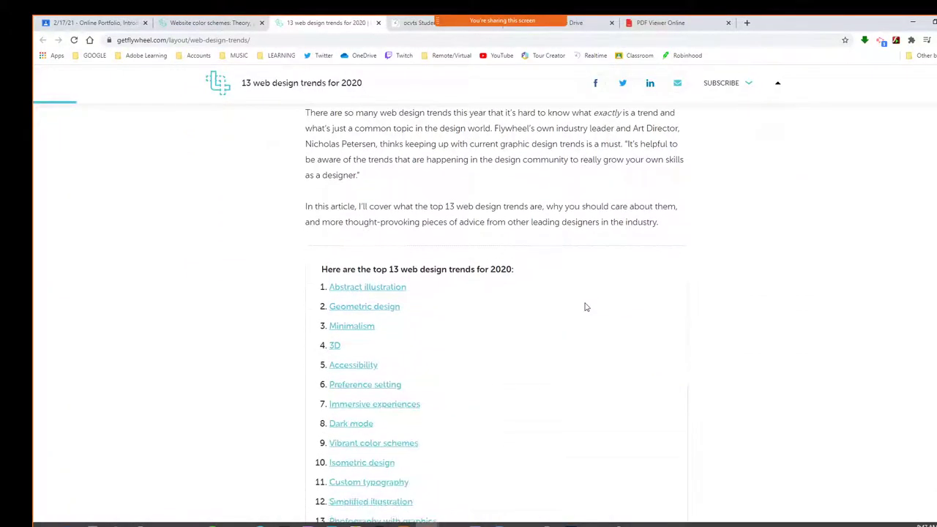
left_click(360, 191)
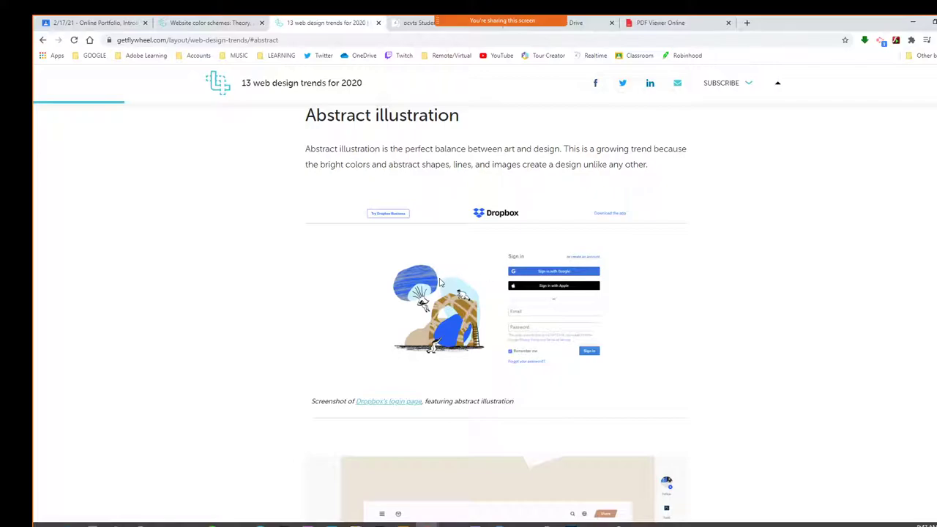
Continue reading the trends down to the Accessibility section and its GDPR compliance discussion
scroll(442, 283, "down", 2)
scroll(505, 299, "down", 2)
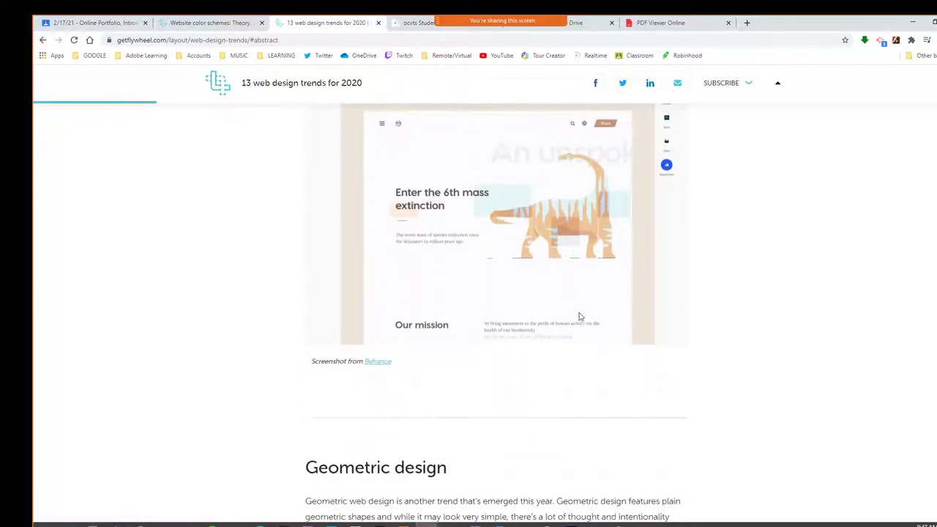
scroll(571, 309, "up", 1)
scroll(654, 309, "down", 4)
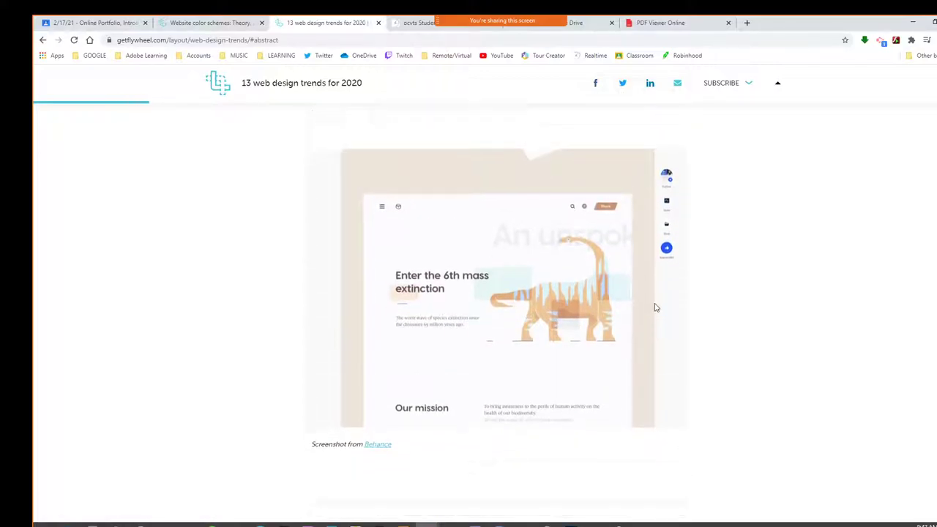
scroll(654, 309, "down", 1)
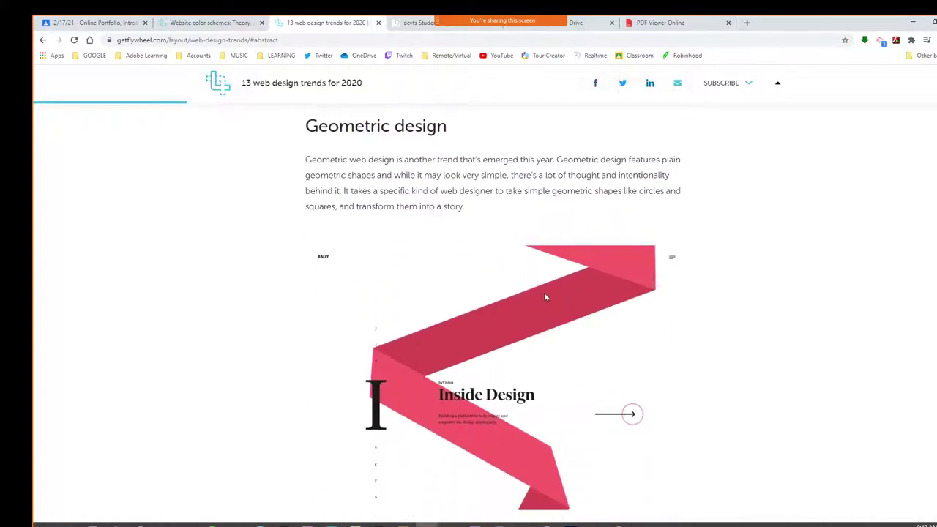
scroll(544, 296, "down", 1)
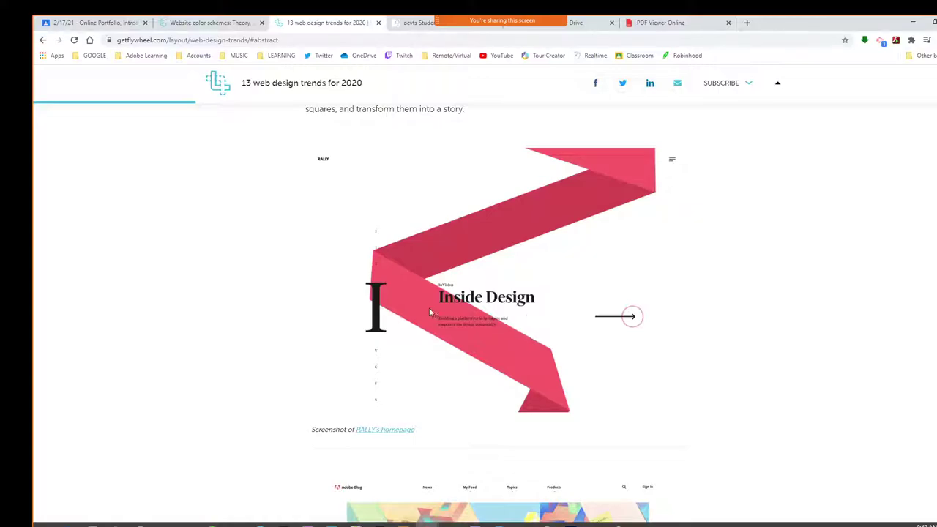
scroll(463, 325, "down", 1)
scroll(459, 324, "down", 2)
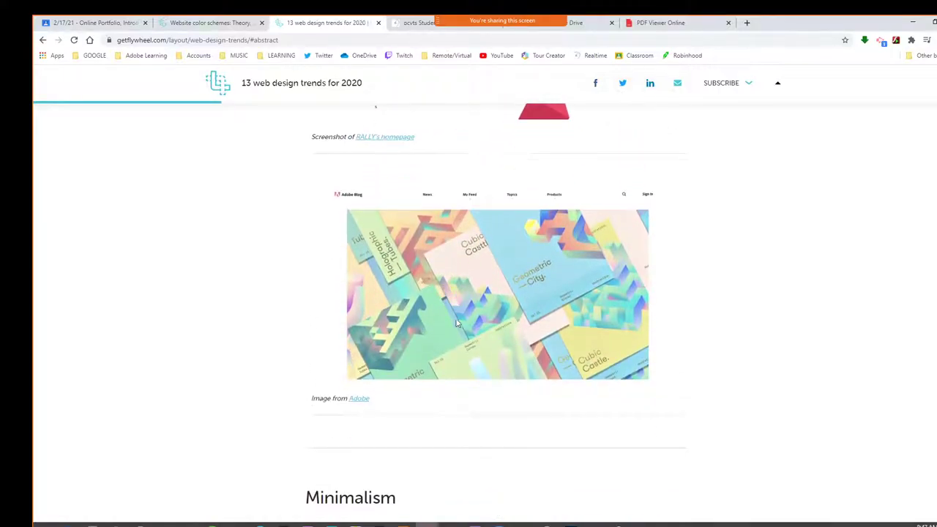
scroll(412, 289, "down", 3)
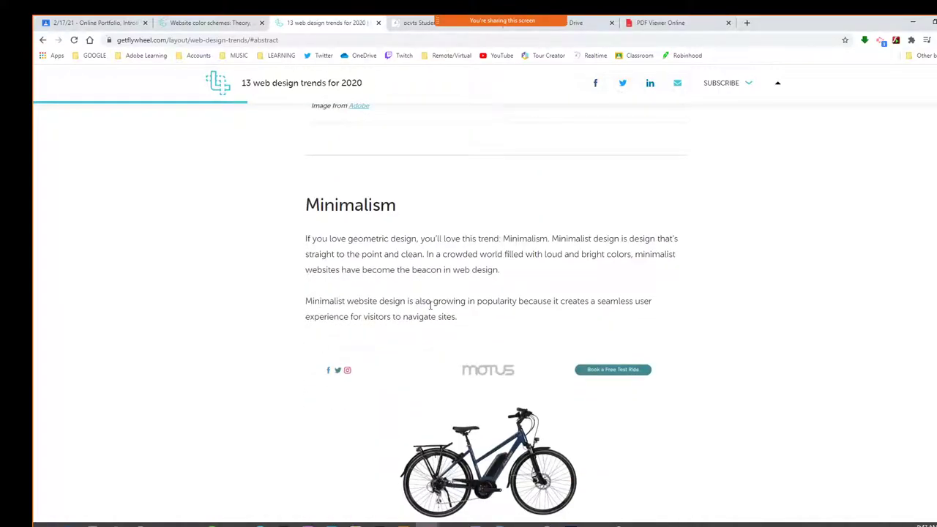
scroll(430, 305, "down", 1)
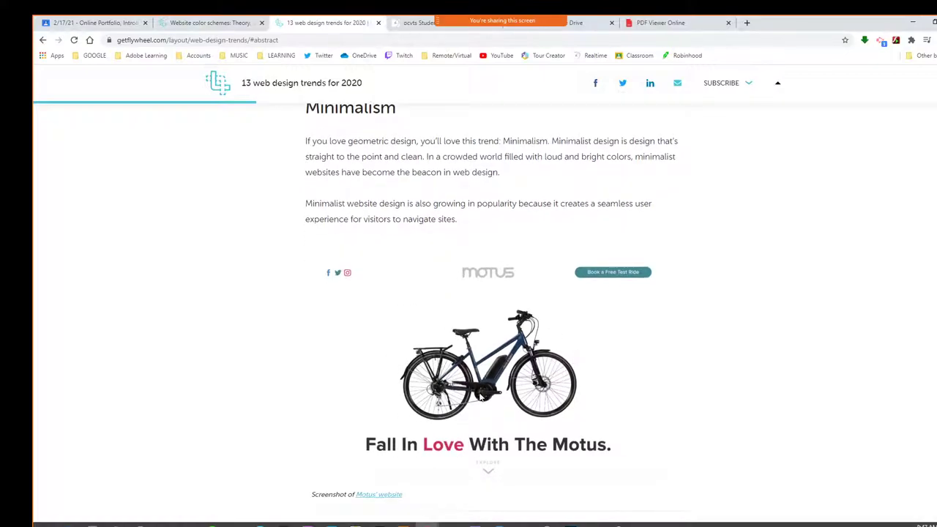
scroll(485, 392, "down", 2)
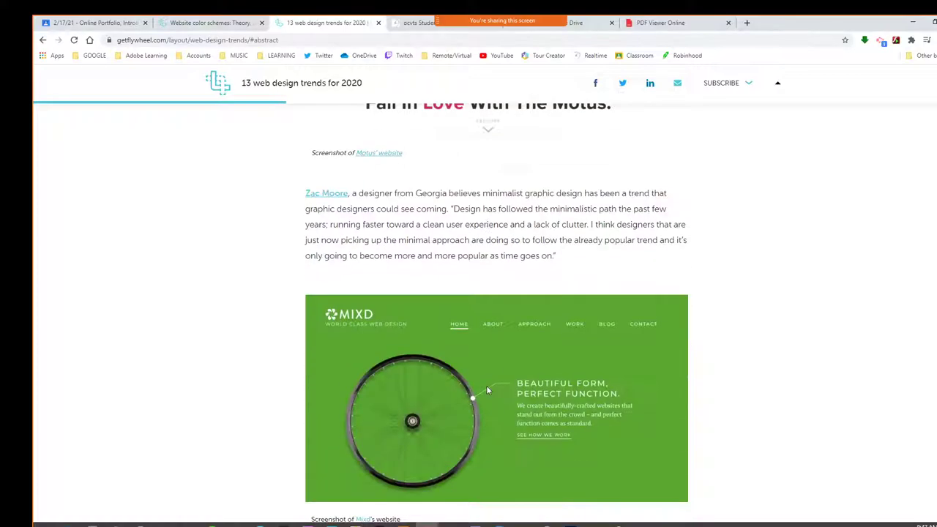
scroll(486, 385, "down", 2)
scroll(489, 389, "down", 4)
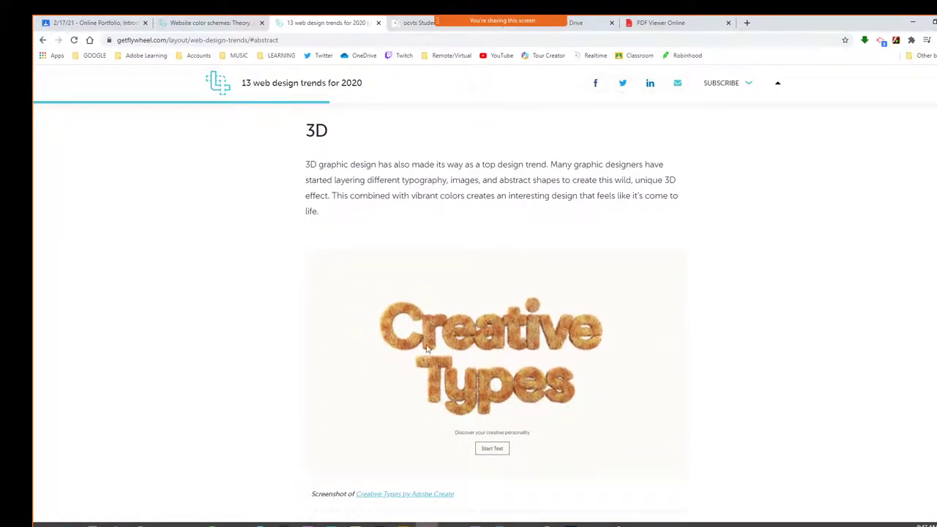
scroll(473, 368, "down", 10)
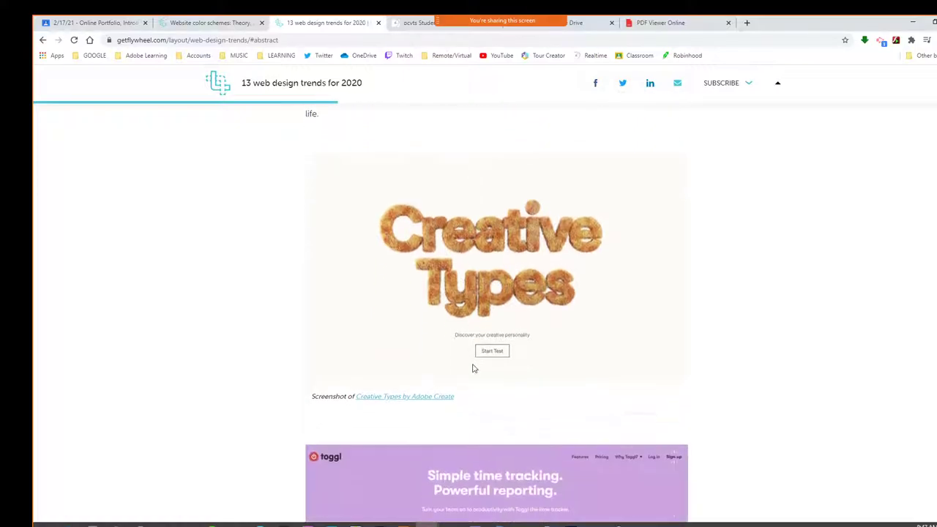
scroll(473, 365, "down", 2)
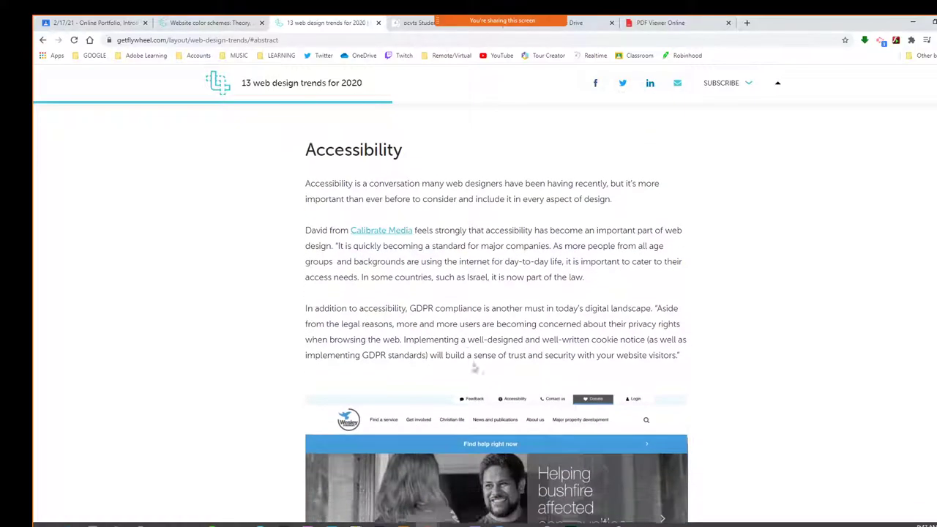
scroll(473, 367, "down", 3)
scroll(473, 366, "up", 2)
scroll(473, 367, "up", 2)
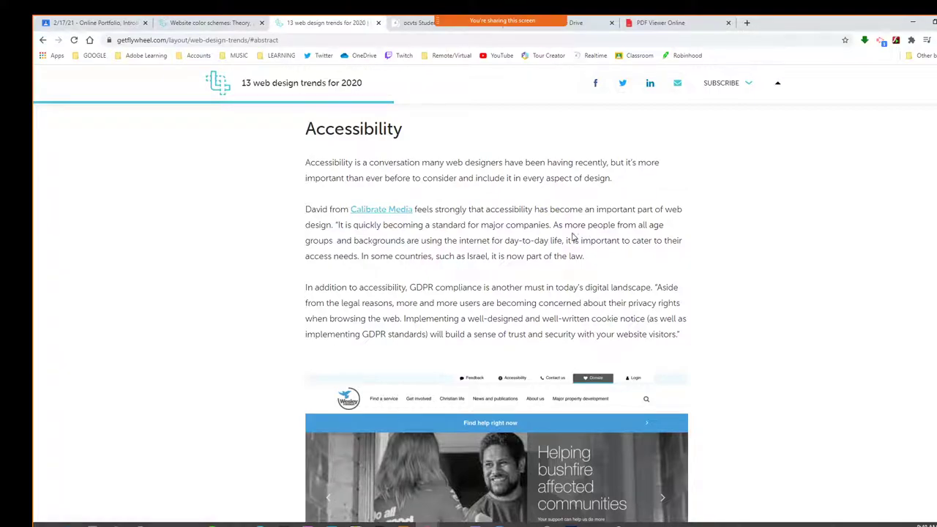
Skim the remaining trends through Isometric illustration, then return to the Website color schemes tab
scroll(688, 252, "down", 5)
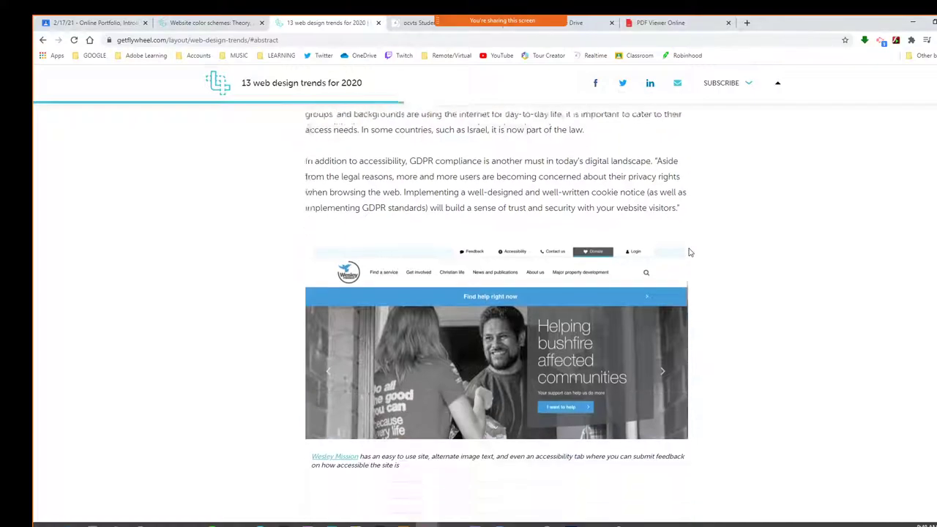
scroll(688, 252, "down", 4)
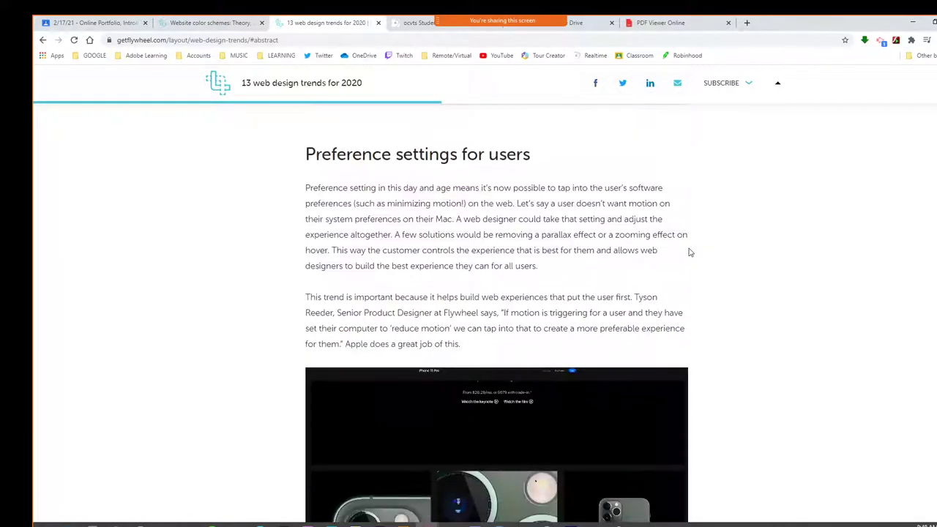
scroll(688, 253, "up", 1)
scroll(688, 252, "down", 7)
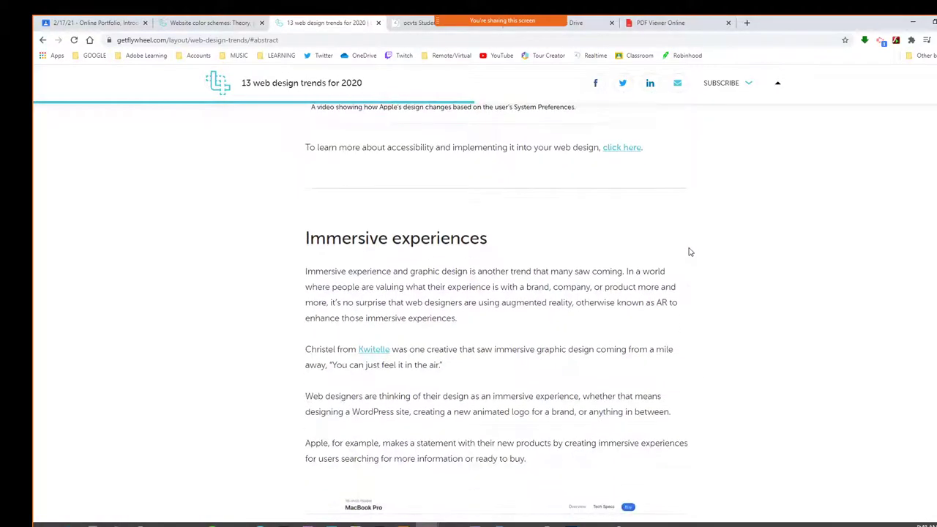
scroll(688, 252, "down", 1)
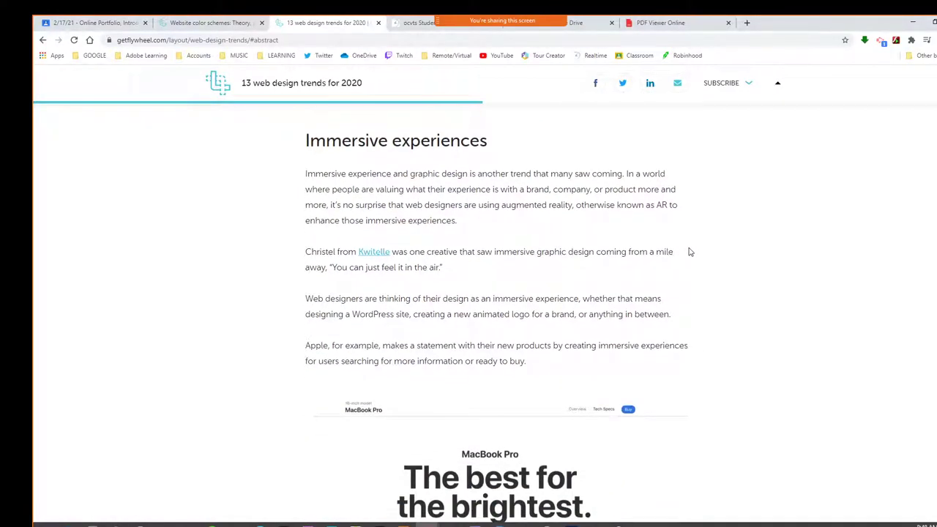
scroll(688, 252, "down", 3)
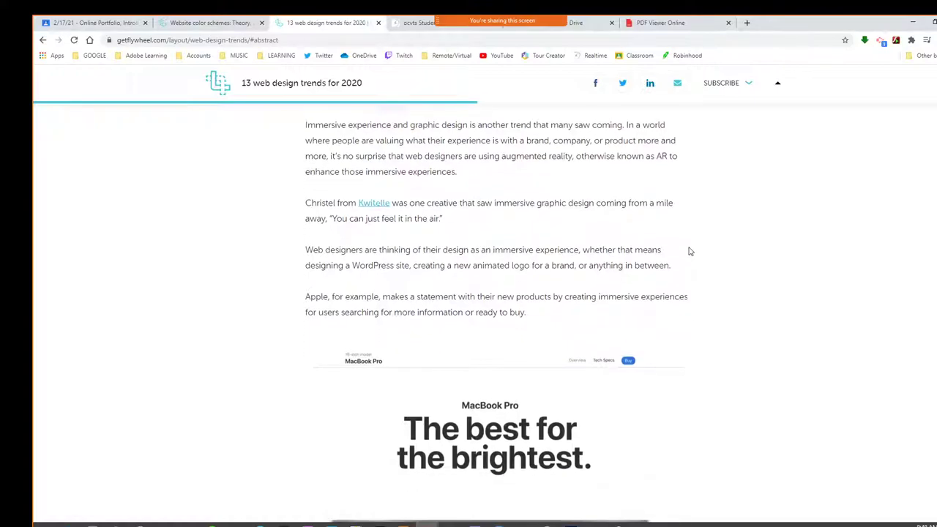
scroll(688, 252, "down", 3)
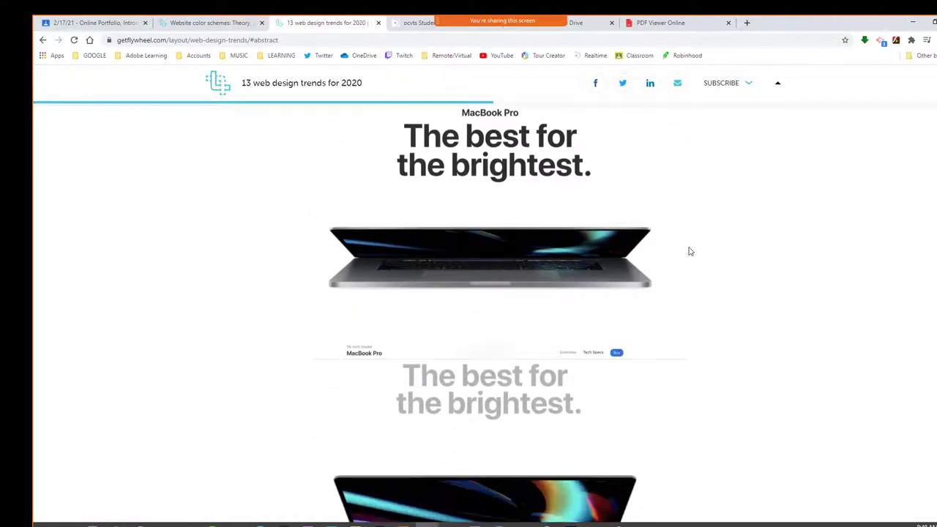
scroll(688, 252, "down", 7)
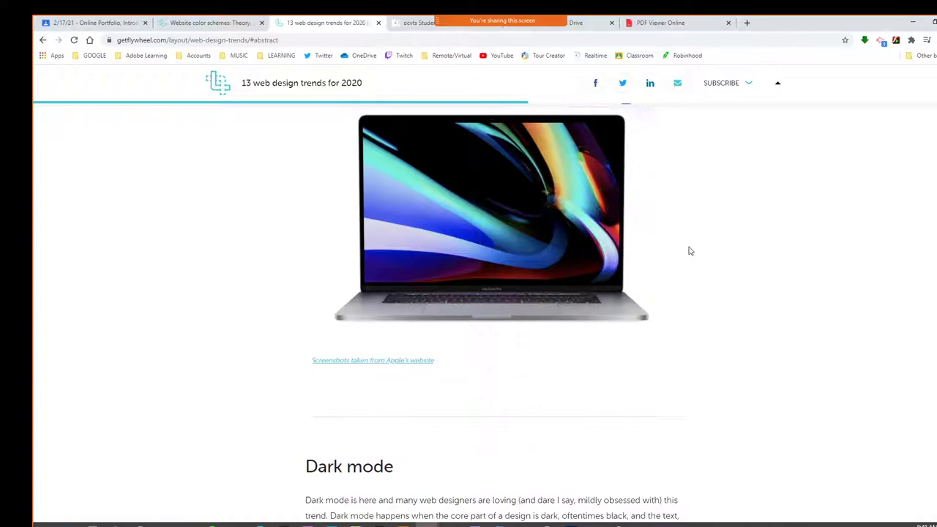
scroll(688, 251, "down", 12)
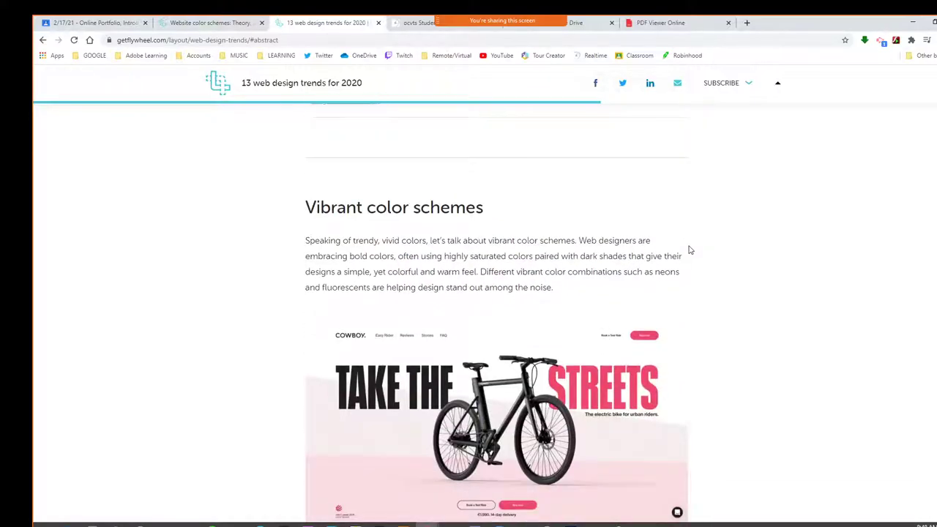
scroll(688, 250, "down", 2)
scroll(689, 250, "down", 3)
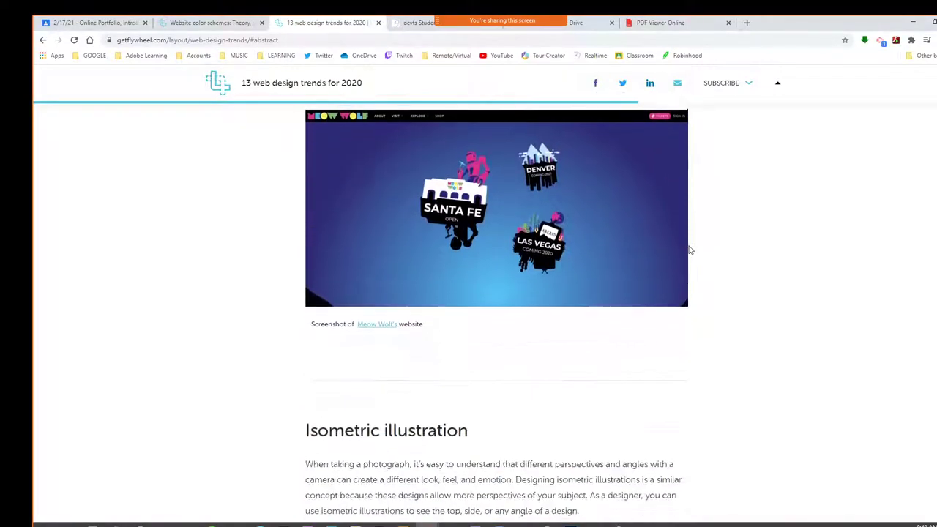
scroll(689, 250, "down", 5)
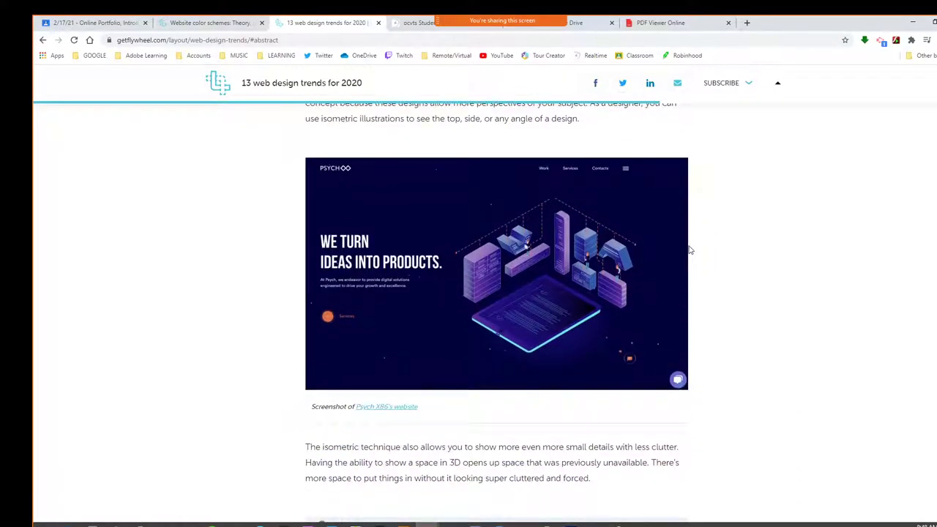
scroll(688, 249, "down", 9)
scroll(674, 235, "up", 4)
left_click(228, 25)
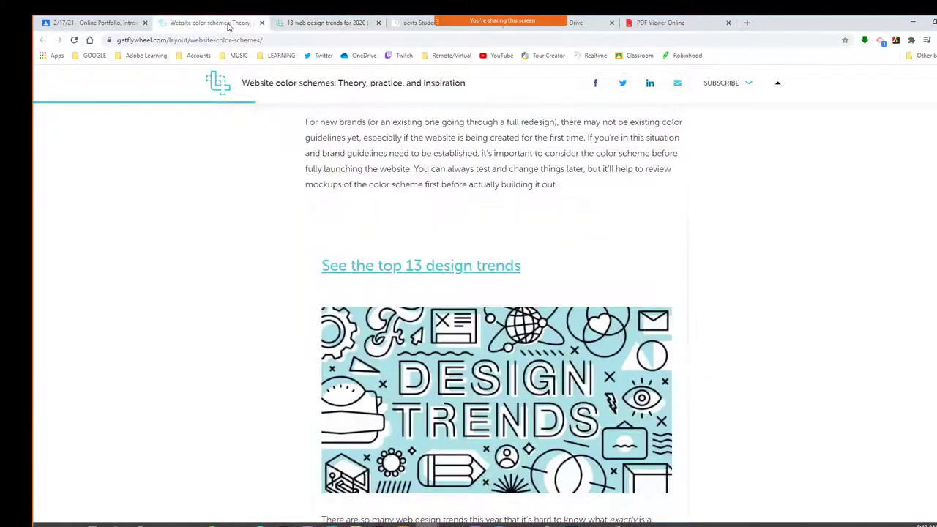
Scroll the color schemes article down to the Primary, Secondary and Neutral colors list
scroll(510, 314, "down", 5)
scroll(509, 315, "down", 6)
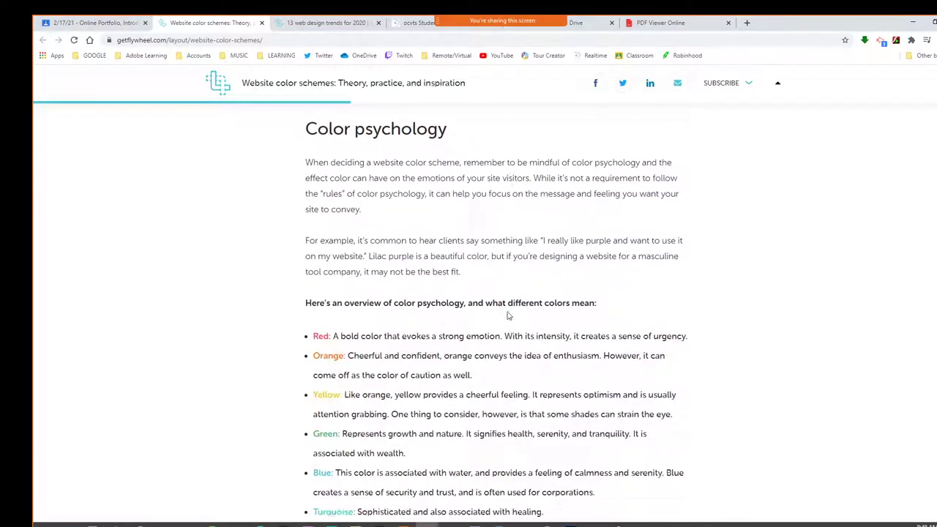
scroll(508, 315, "down", 2)
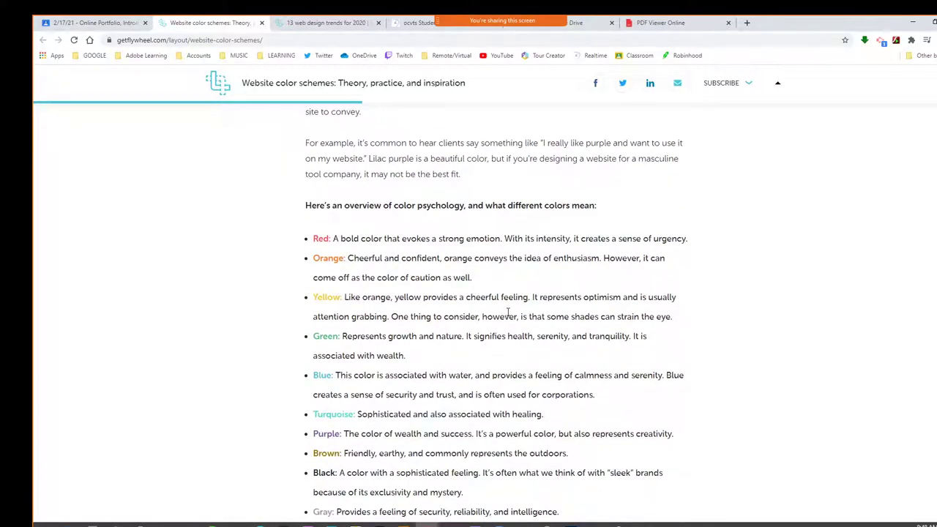
scroll(509, 315, "up", 3)
scroll(509, 315, "down", 10)
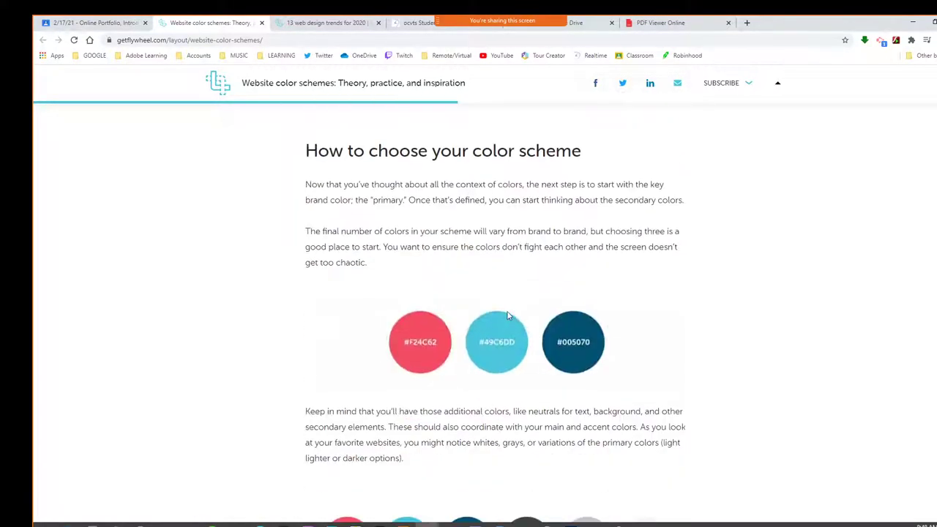
scroll(509, 314, "down", 12)
scroll(508, 316, "down", 15)
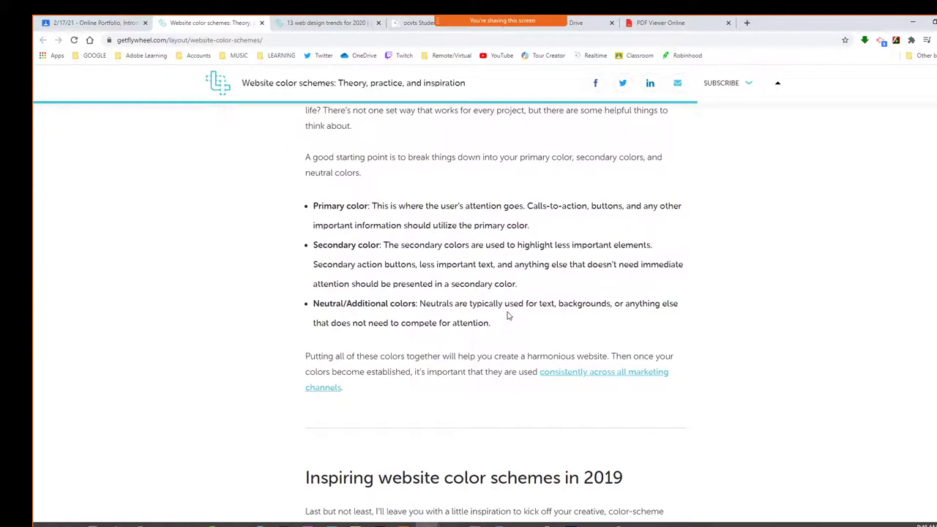
scroll(509, 315, "up", 1)
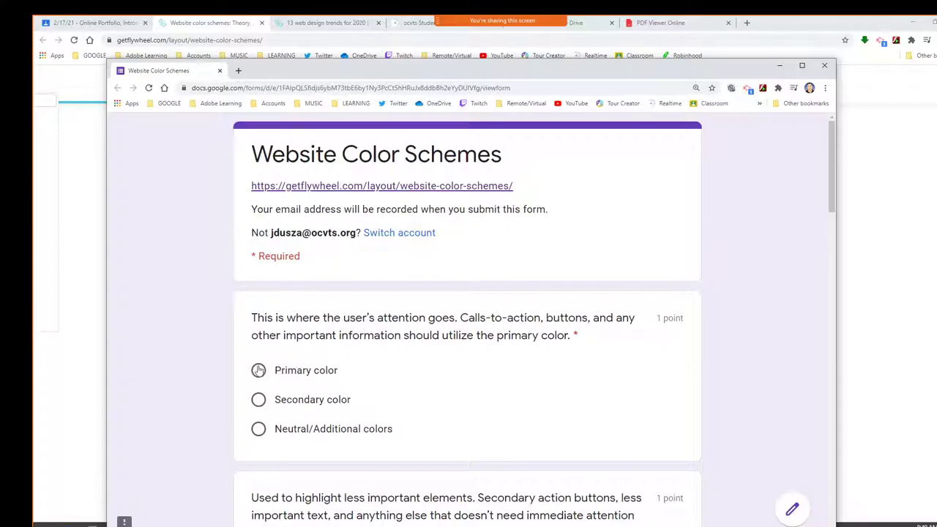
Answer the first quiz question with Primary color, then minimize the quiz to view the article
left_click(258, 370)
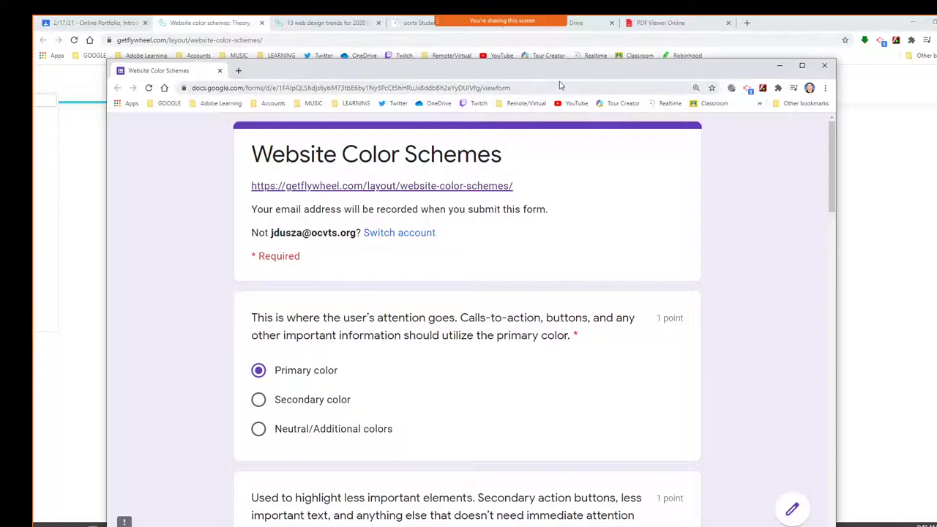
scroll(658, 293, "down", 3)
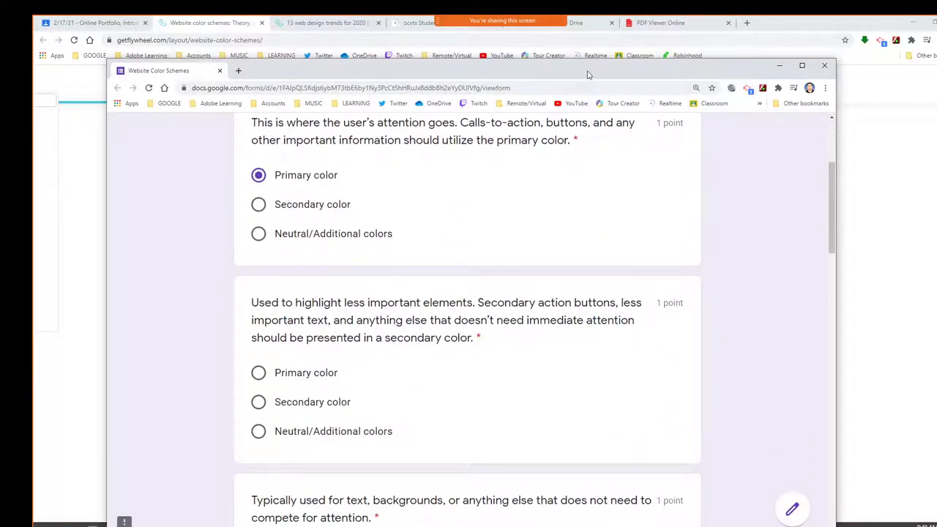
key("super+Down")
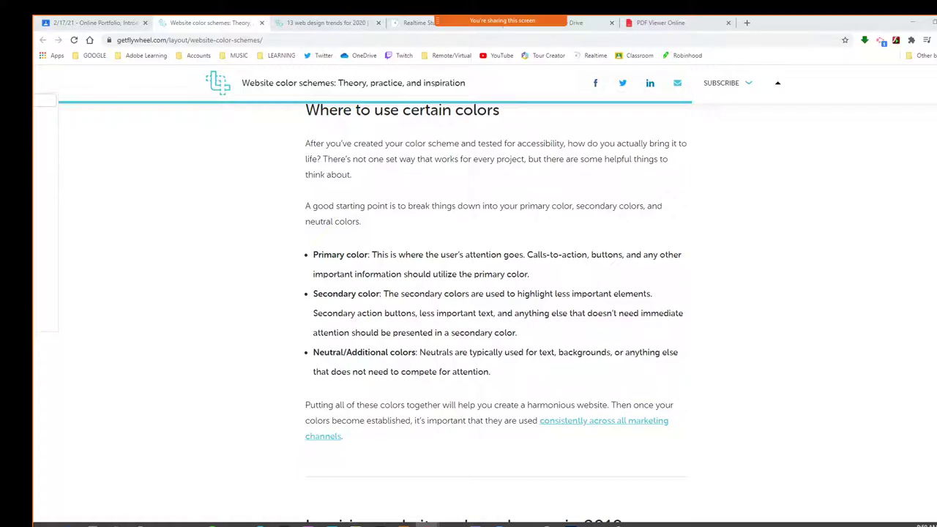
Answer the next questions with Secondary color and Neutral/Additional colors, then move the form aside
key("alt+Tab")
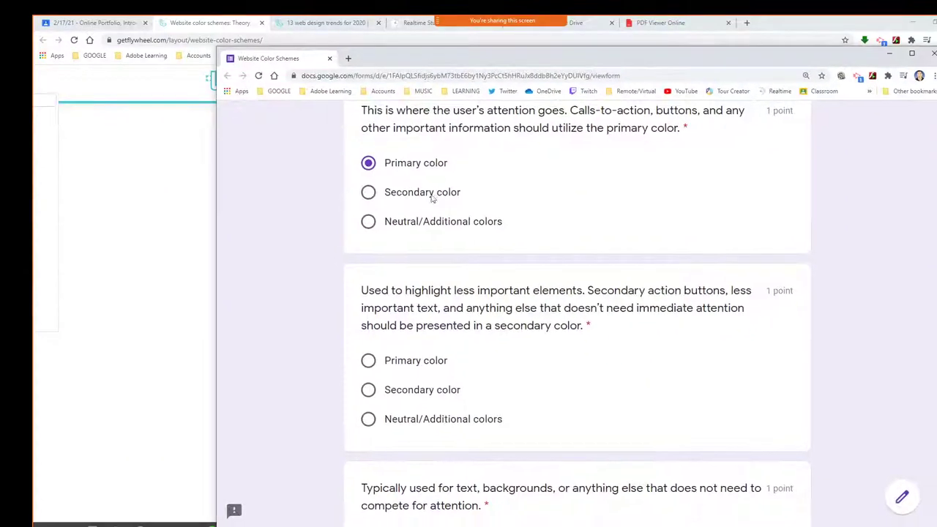
left_click(369, 390)
scroll(514, 348, "down", 3)
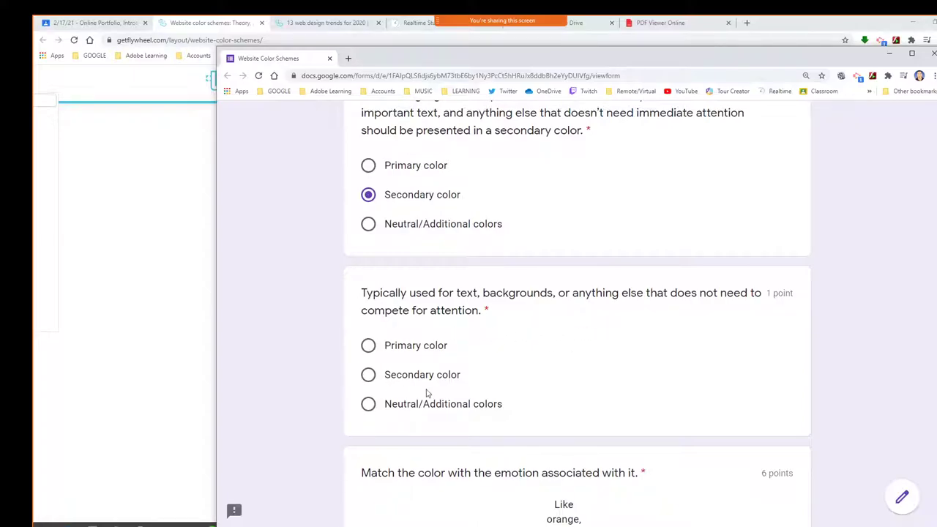
left_click(368, 405)
left_click_drag(756, 59, 0, 59)
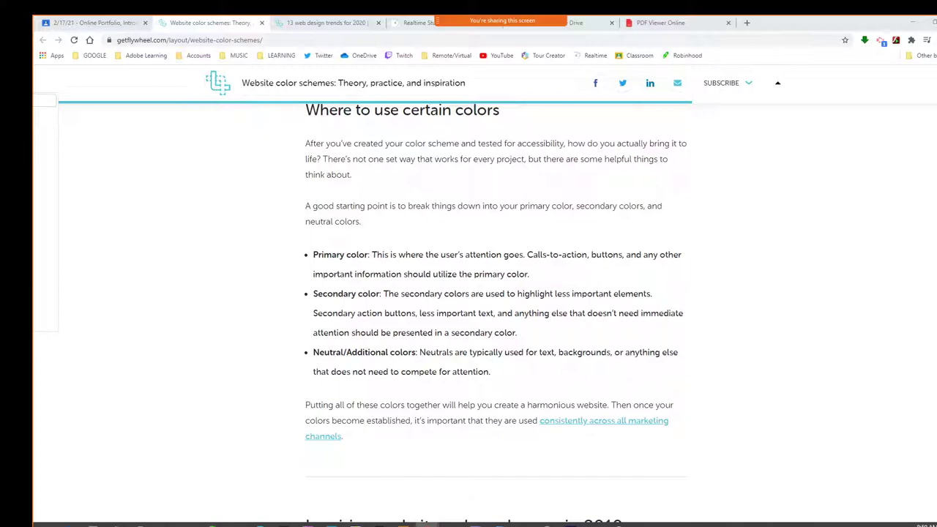
Scroll back up the Flywheel article past the color tools to the Red-through-White psychology list
scroll(472, 310, "up", 1)
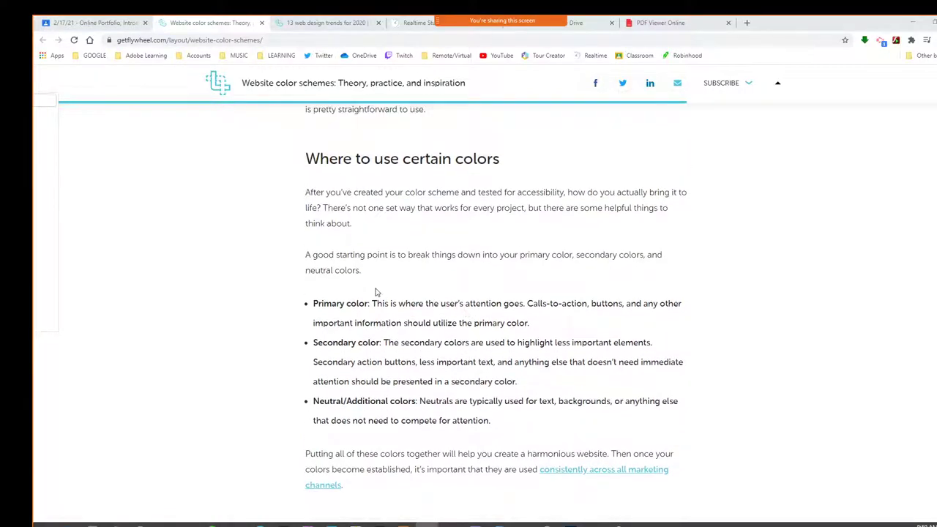
scroll(376, 292, "up", 1)
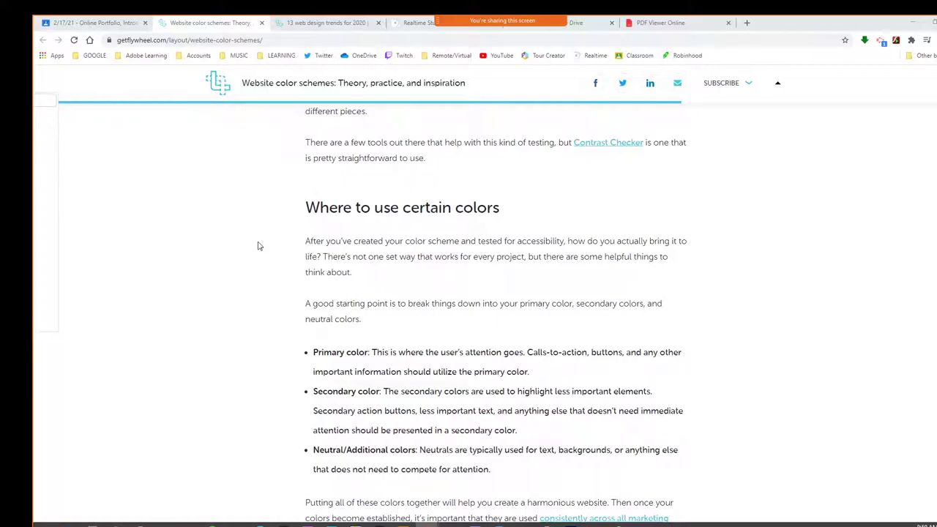
scroll(541, 219, "up", 6)
scroll(533, 227, "up", 20)
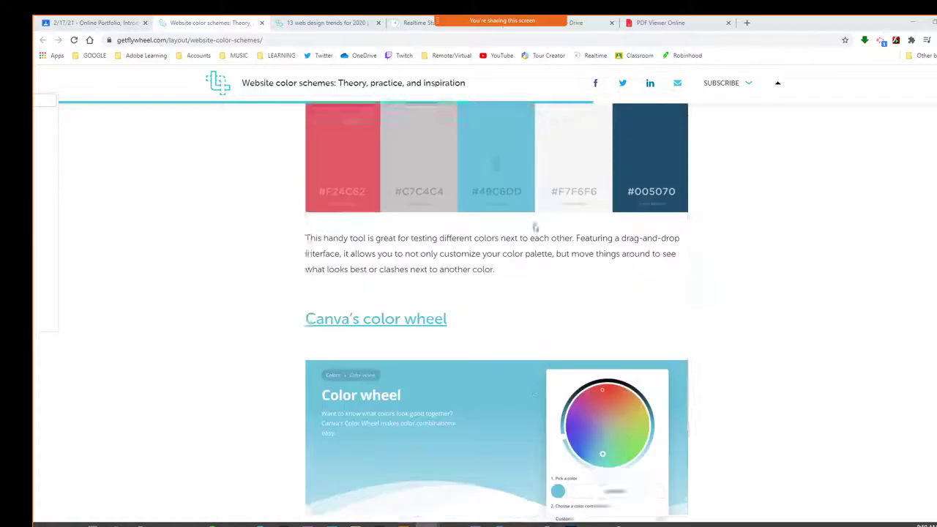
scroll(524, 221, "up", 15)
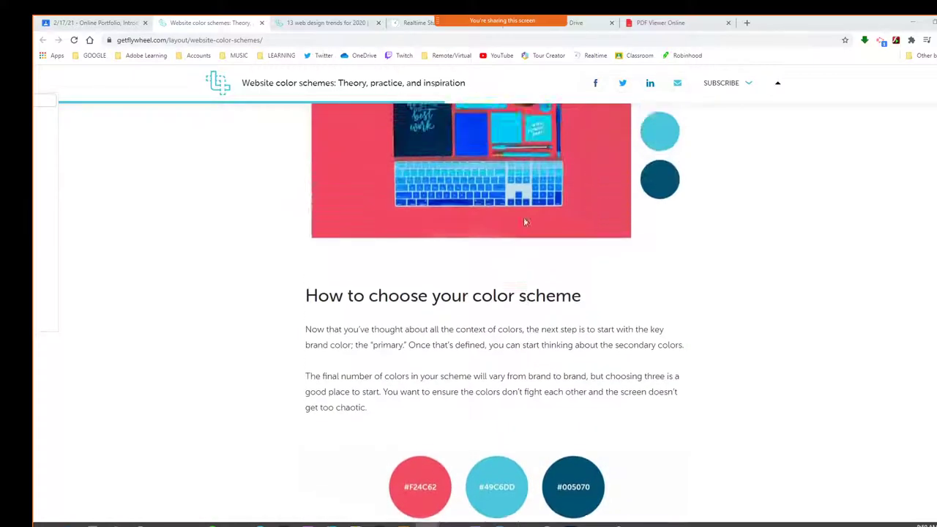
scroll(524, 221, "up", 1)
scroll(497, 222, "down", 1)
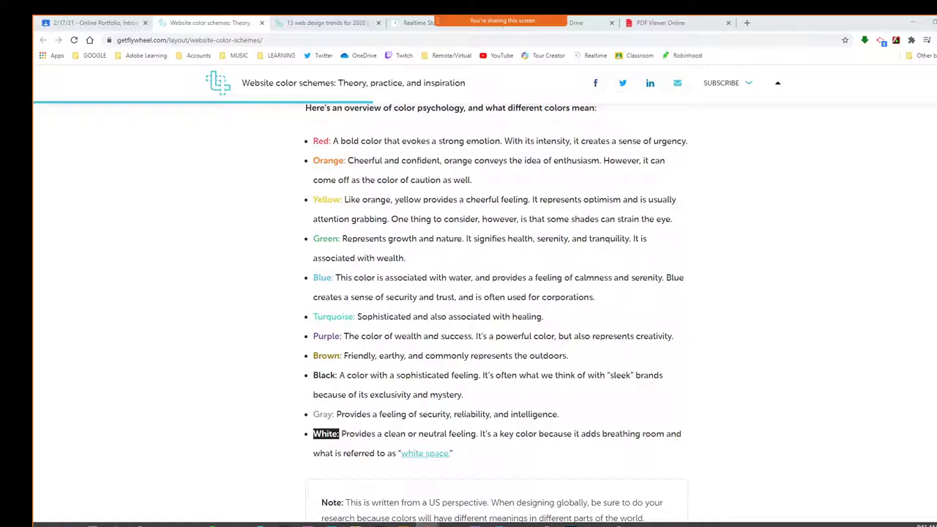
Match Red to the bold, urgent-emotion description in the quiz grid and move the form aside
key("alt+Tab")
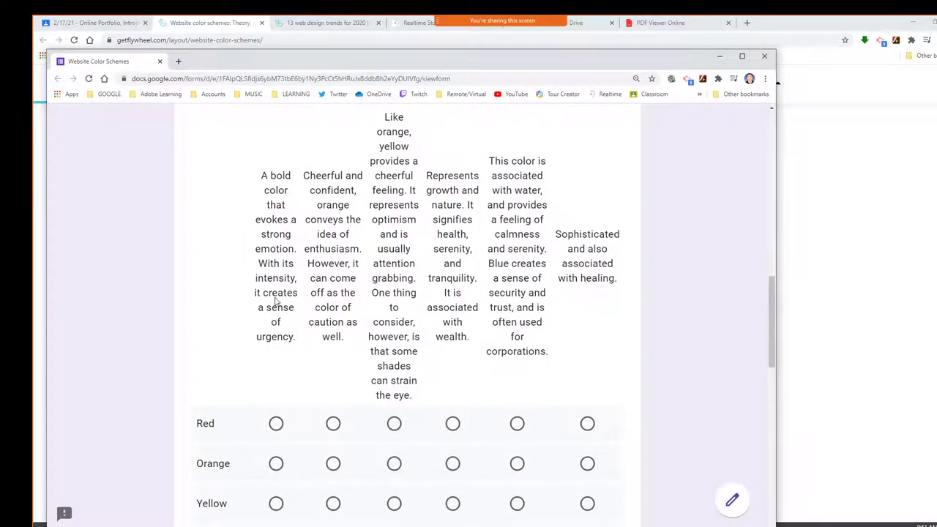
left_click(276, 423)
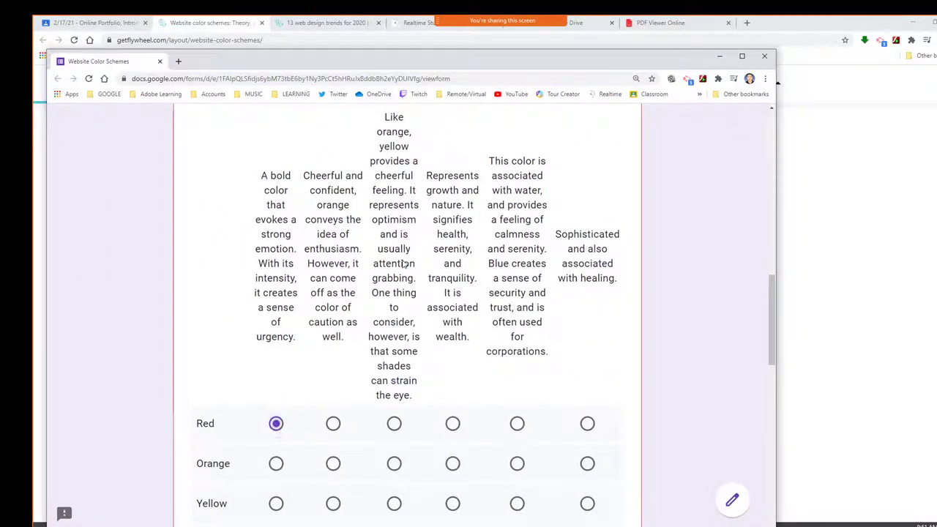
left_click_drag(540, 60, 32, 62)
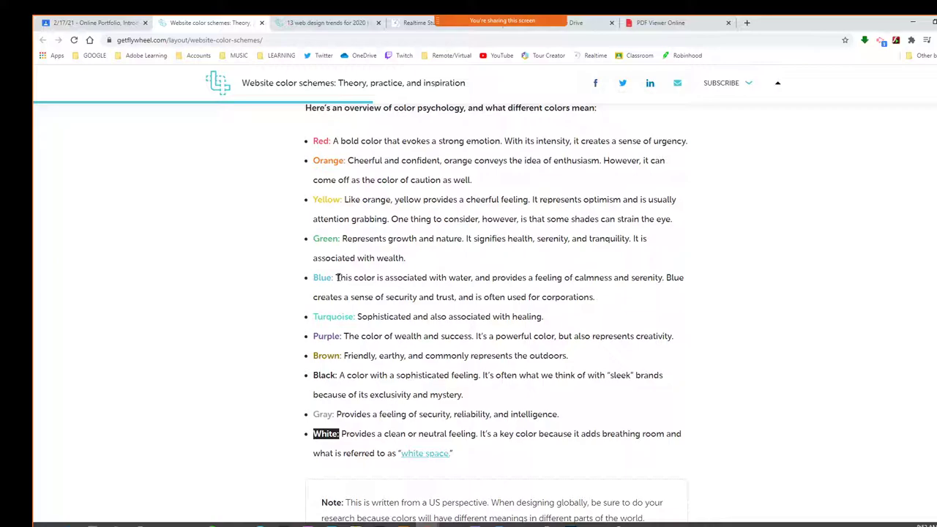
left_click_drag(336, 278, 598, 297)
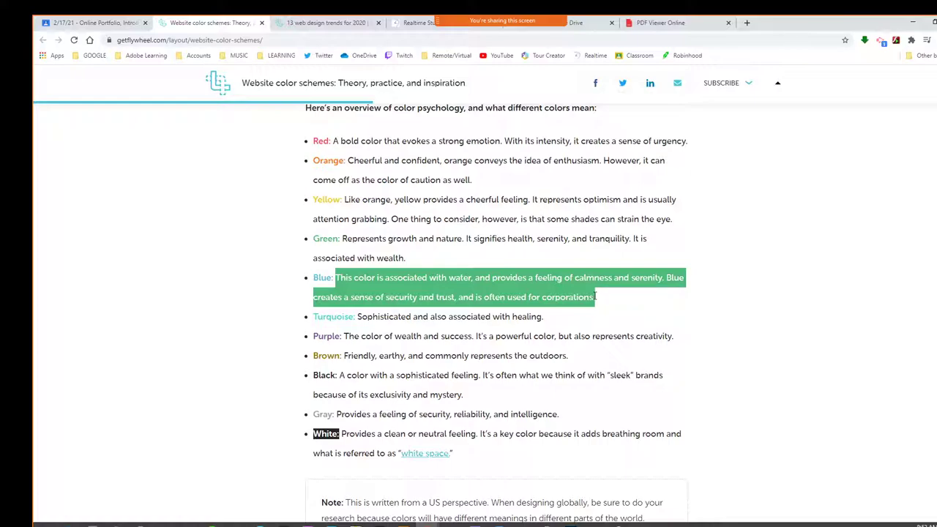
left_click(550, 318)
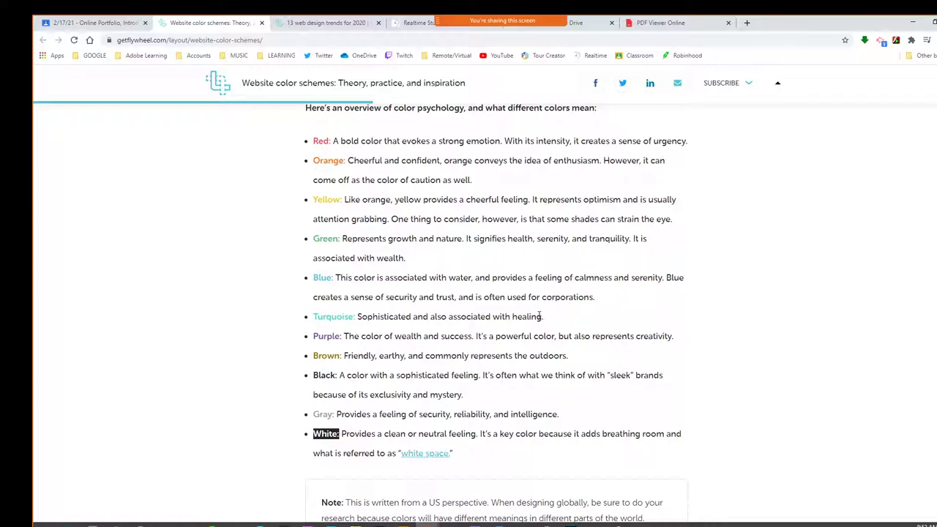
left_click_drag(548, 317, 356, 316)
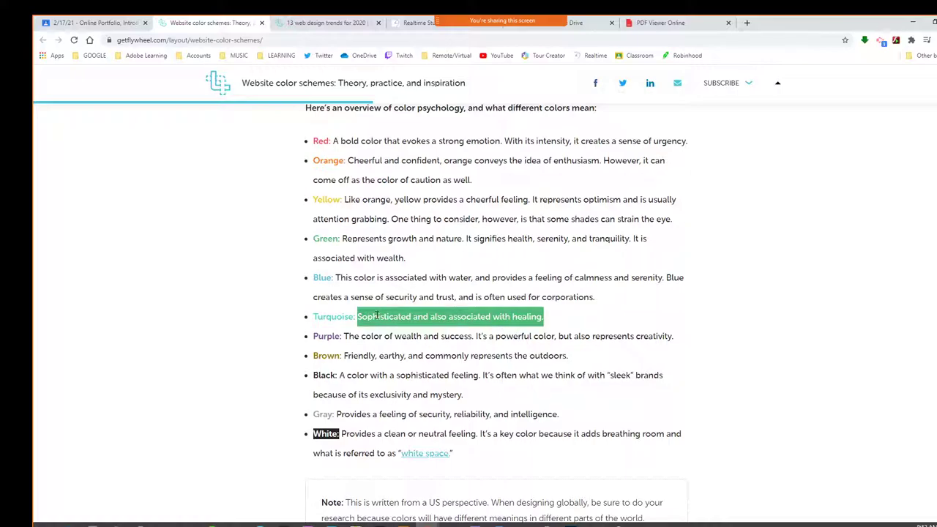
left_click(446, 327)
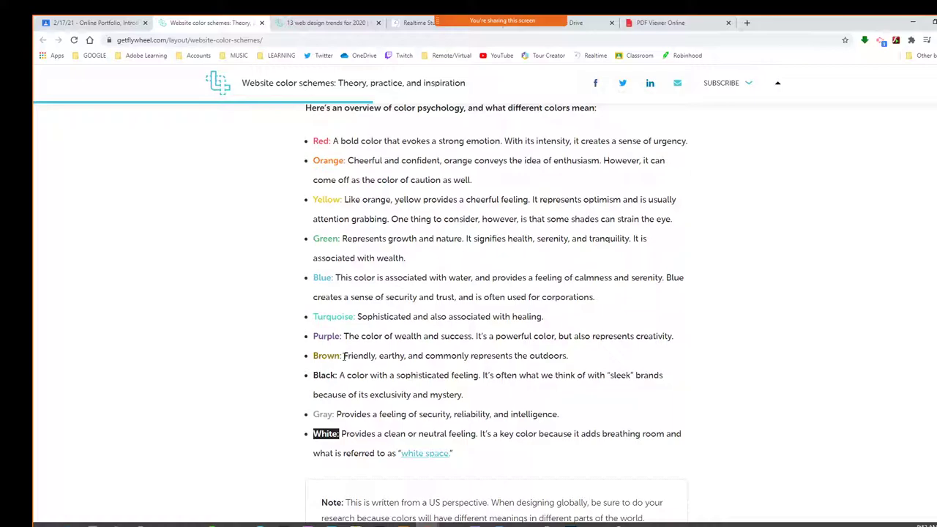
Highlight the Black color's description and zoom the article text to 125%
left_click_drag(343, 355, 573, 359)
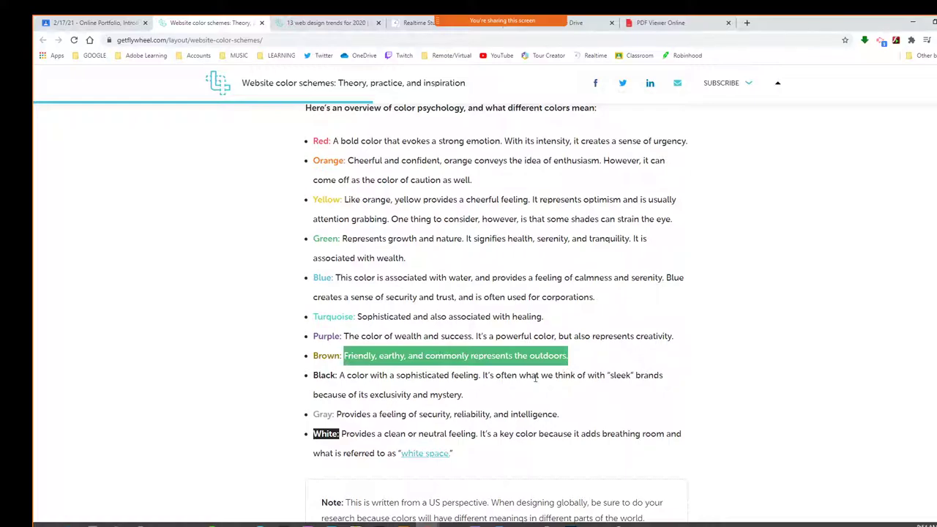
left_click(400, 378)
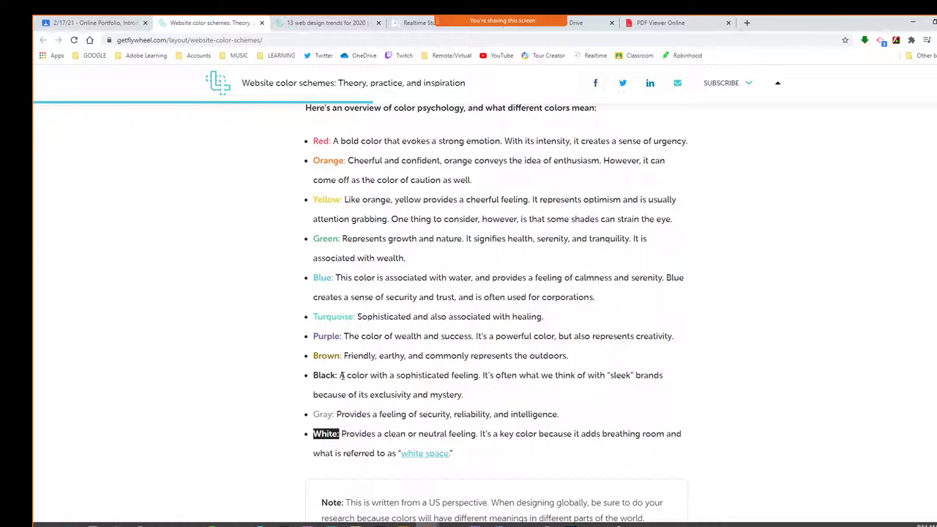
left_click_drag(340, 376, 467, 397)
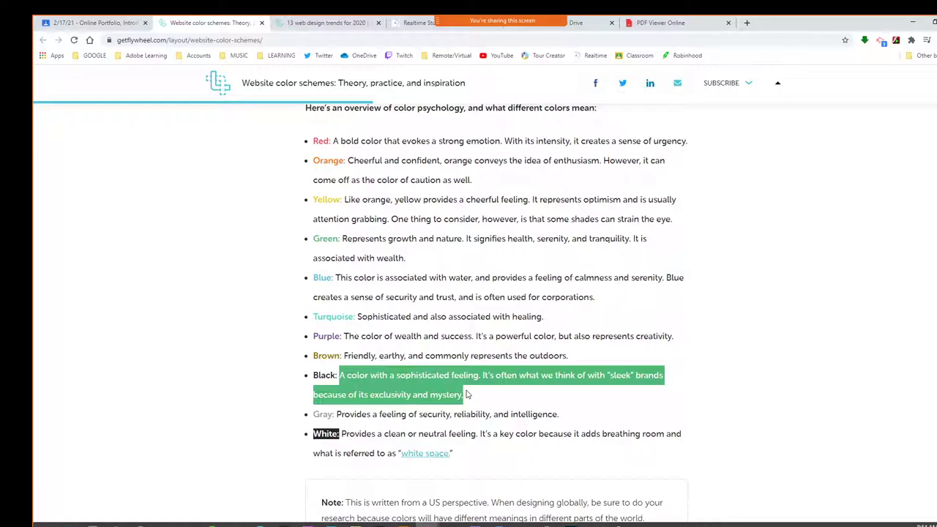
key("ctrl+plus")
key("ctrl+plus")
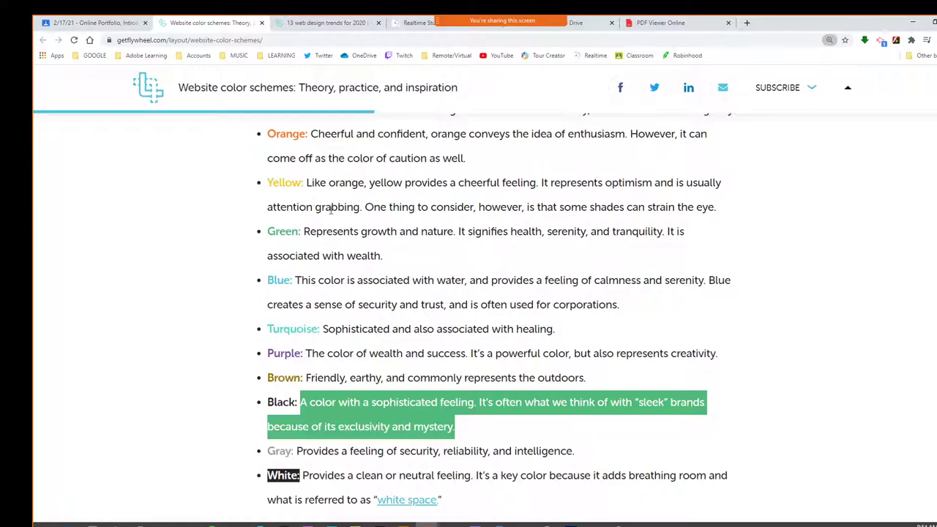
scroll(341, 221, "down", 1)
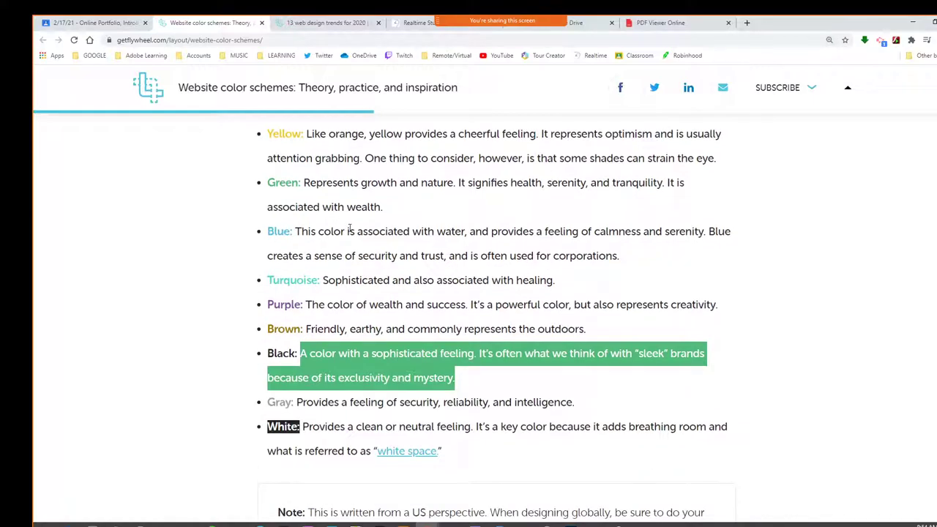
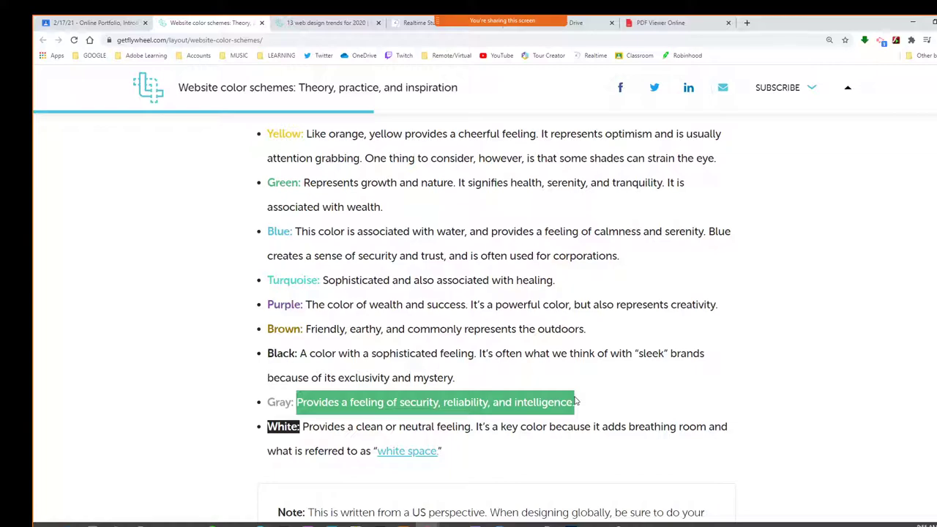
Clear the Gray highlight and select the White colour's description in the colour-psychology list
left_click(511, 398)
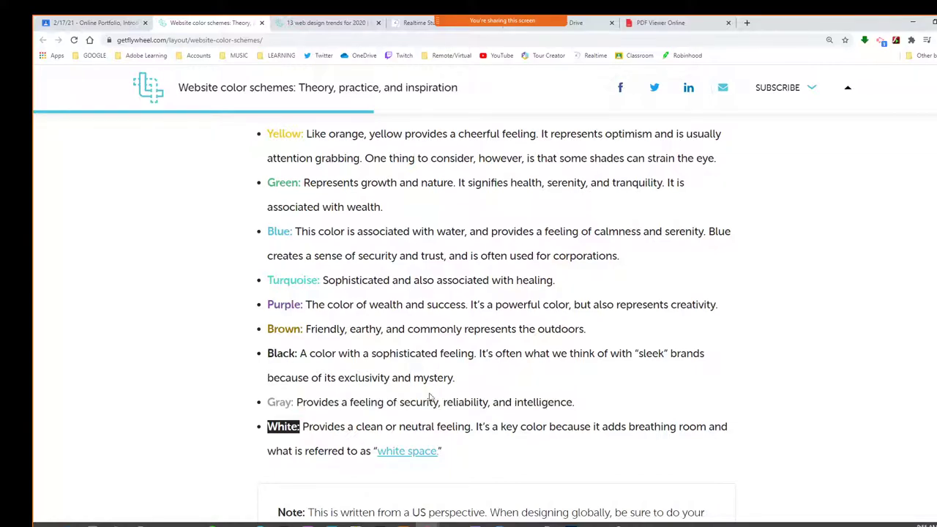
scroll(429, 396, "down", 1)
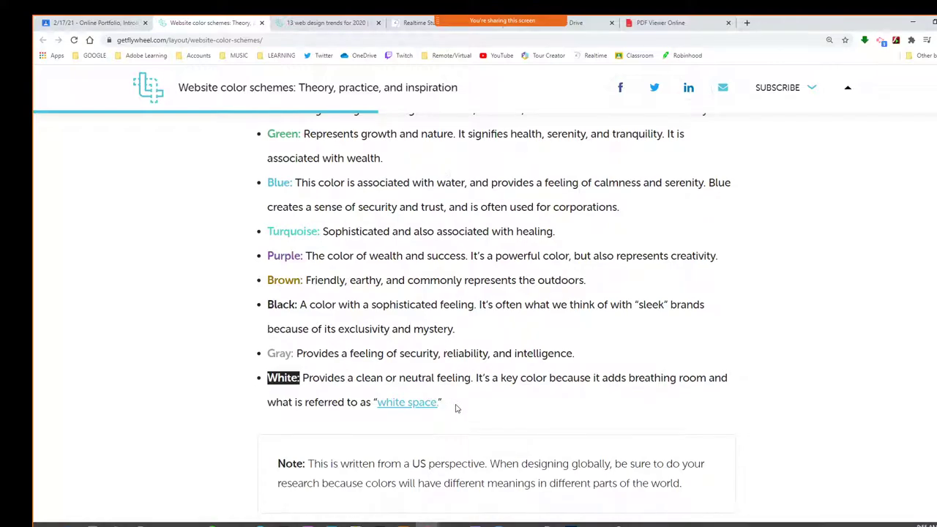
left_click_drag(442, 403, 306, 380)
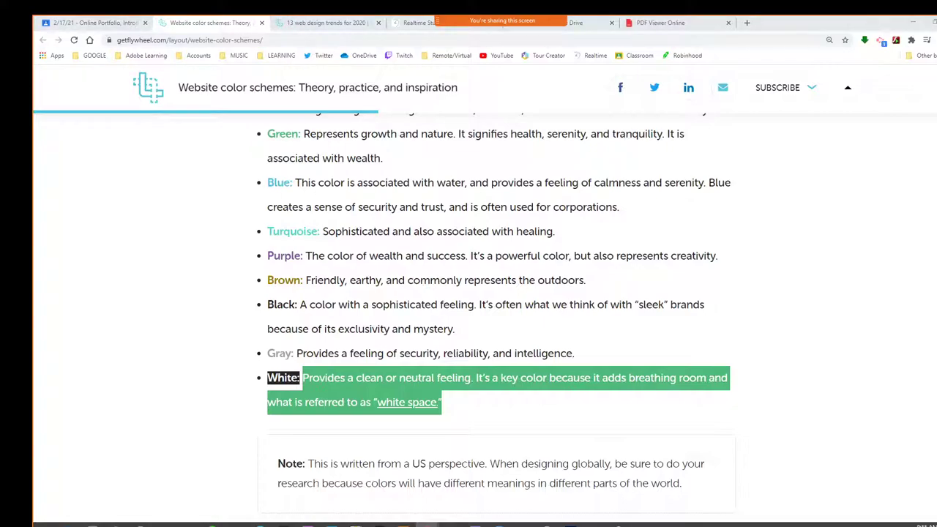
scroll(450, 333, "up", 1)
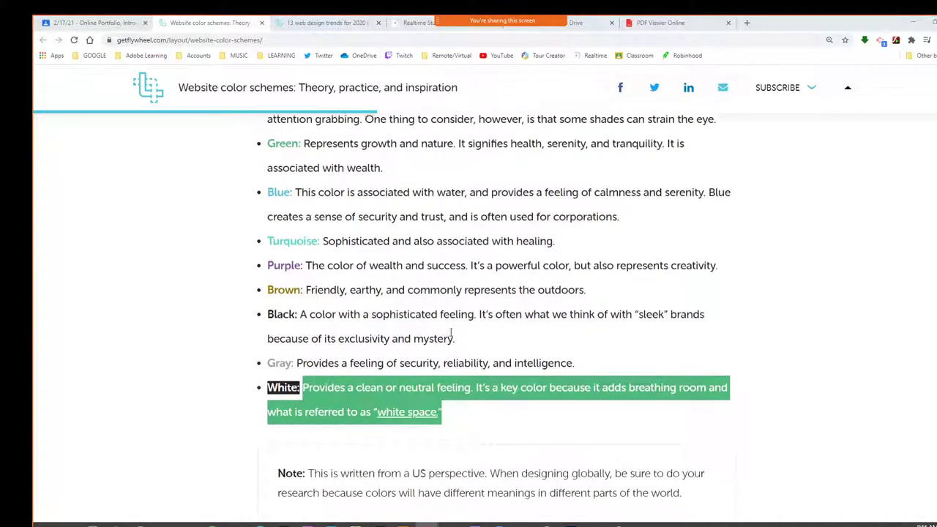
scroll(446, 331, "up", 1)
scroll(446, 332, "down", 1)
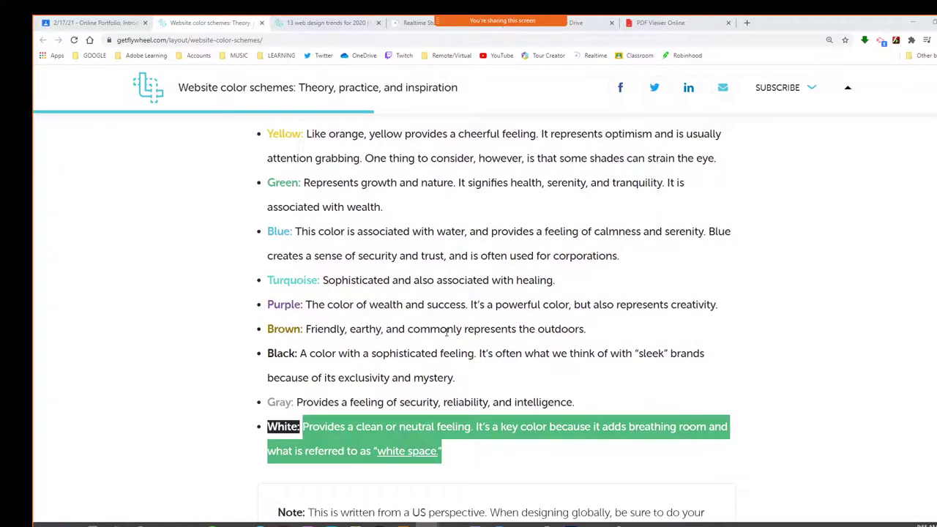
scroll(445, 331, "up", 1)
scroll(445, 331, "up", 1)
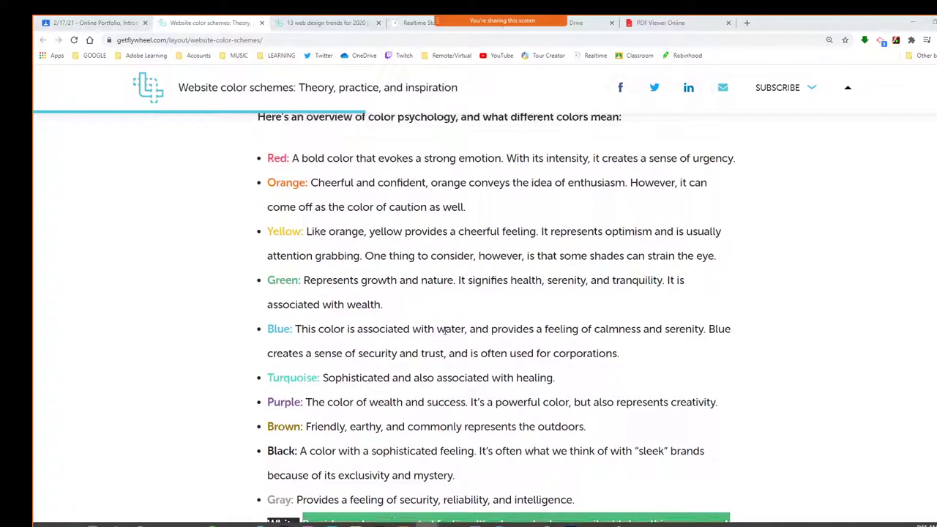
Read down the article to its colour-scheme tools and open coolors.co in a new tab
scroll(444, 330, "down", 1)
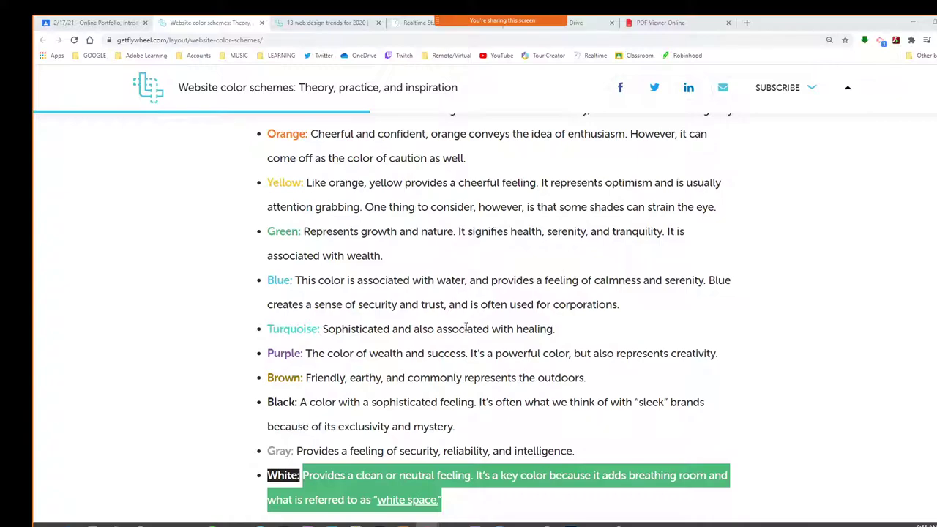
scroll(460, 278, "up", 1)
scroll(447, 410, "down", 1)
scroll(416, 454, "down", 1)
scroll(370, 360, "up", 1)
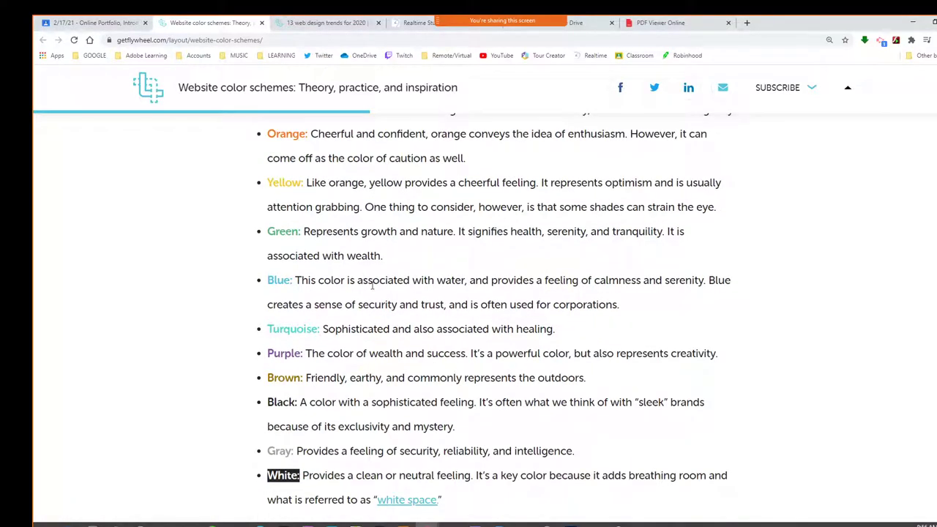
scroll(392, 294, "up", 1)
scroll(392, 294, "down", 4)
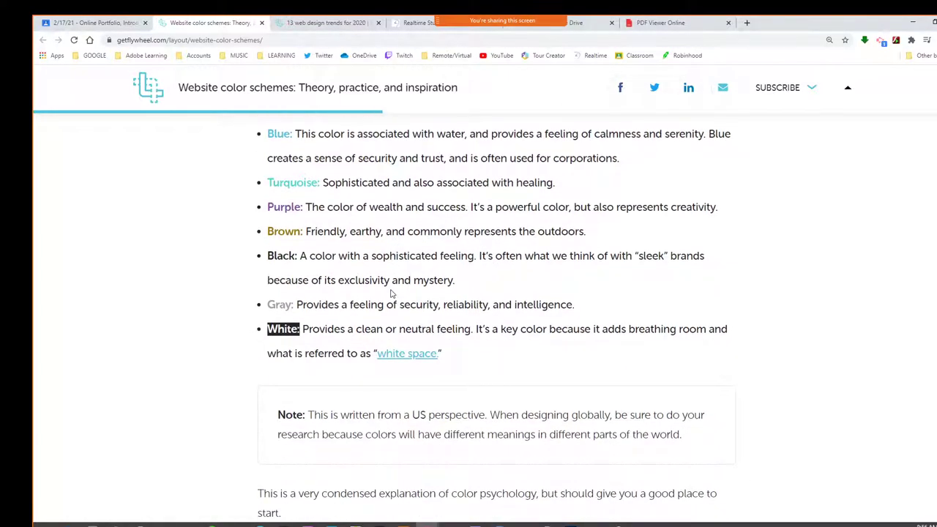
scroll(395, 295, "up", 2)
scroll(397, 295, "up", 7)
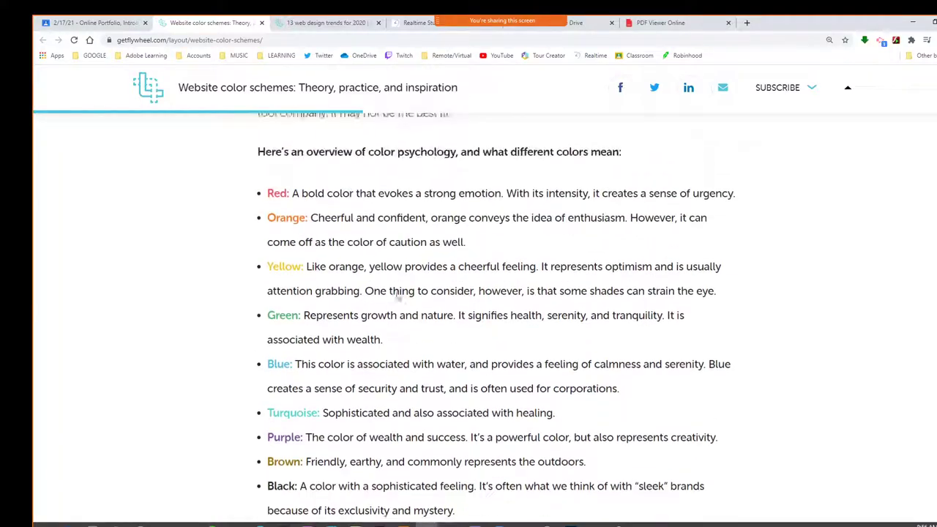
scroll(400, 300, "up", 13)
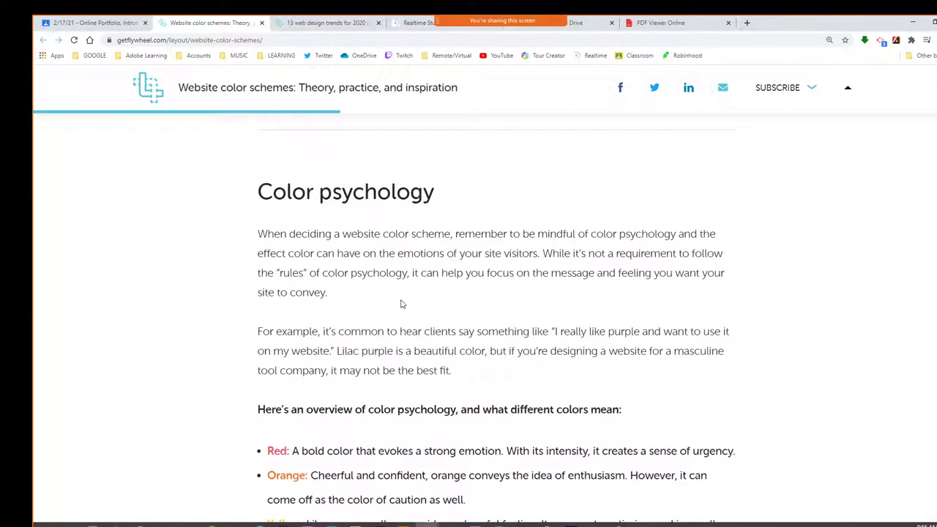
scroll(395, 306, "up", 4)
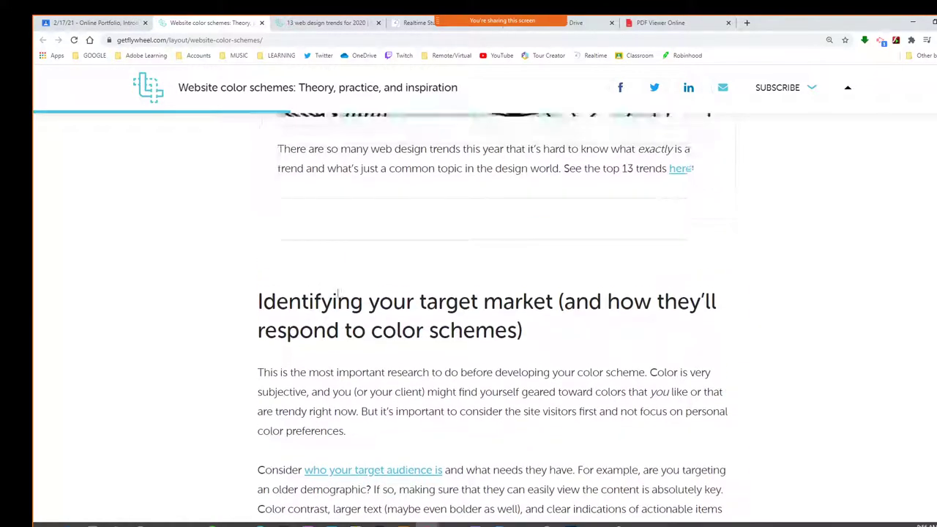
scroll(417, 300, "down", 12)
scroll(418, 298, "down", 15)
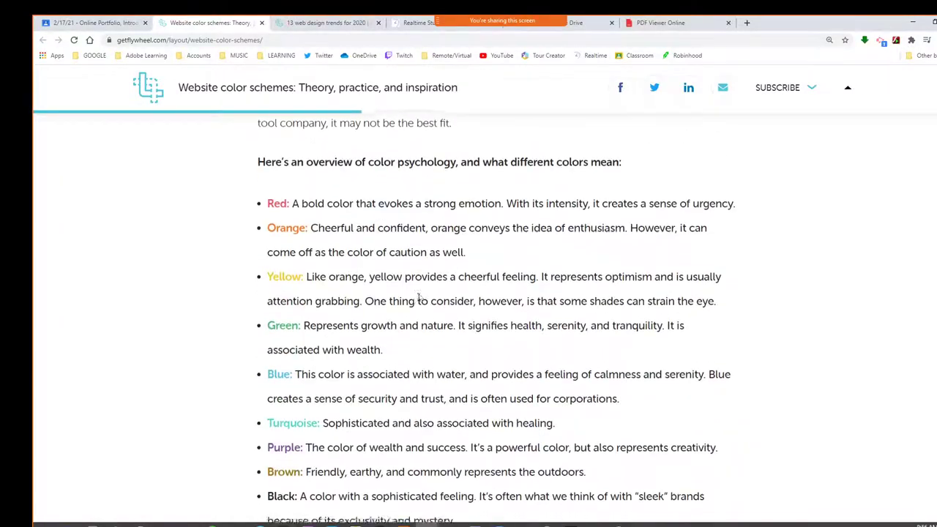
scroll(417, 300, "down", 3)
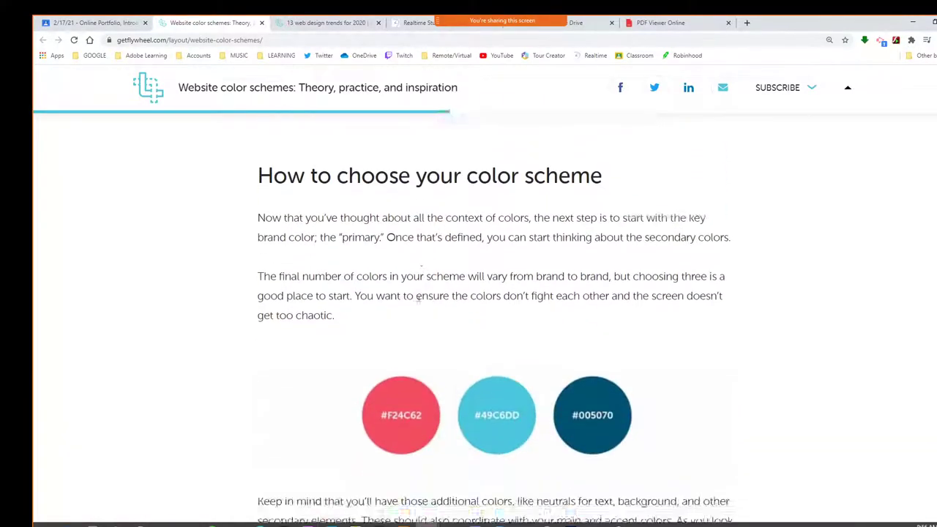
scroll(418, 300, "up", 3)
scroll(420, 299, "down", 4)
scroll(419, 299, "down", 6)
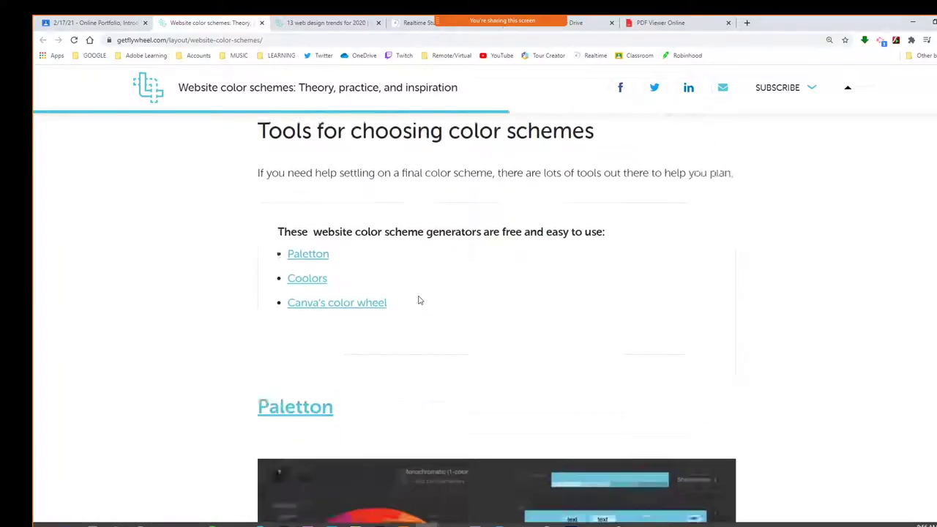
scroll(417, 300, "down", 2)
scroll(416, 300, "down", 5)
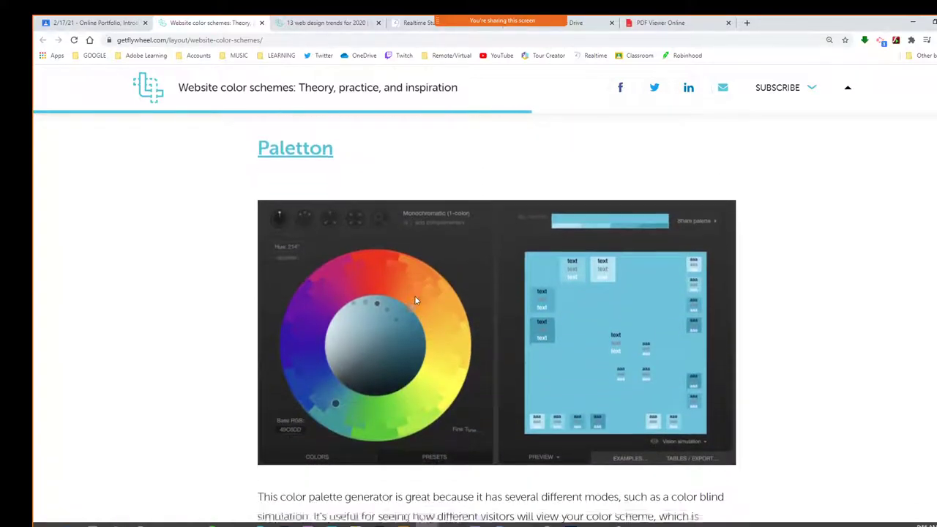
scroll(414, 300, "down", 1)
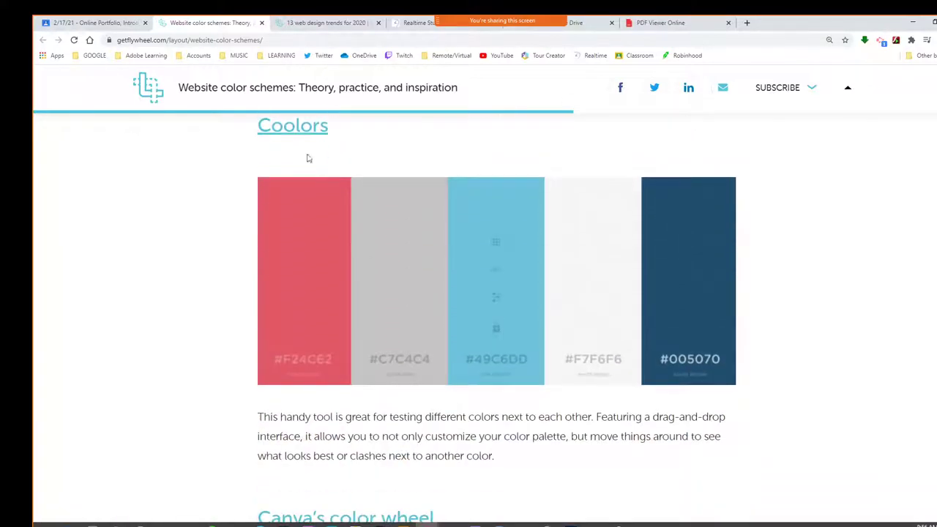
left_click(296, 129)
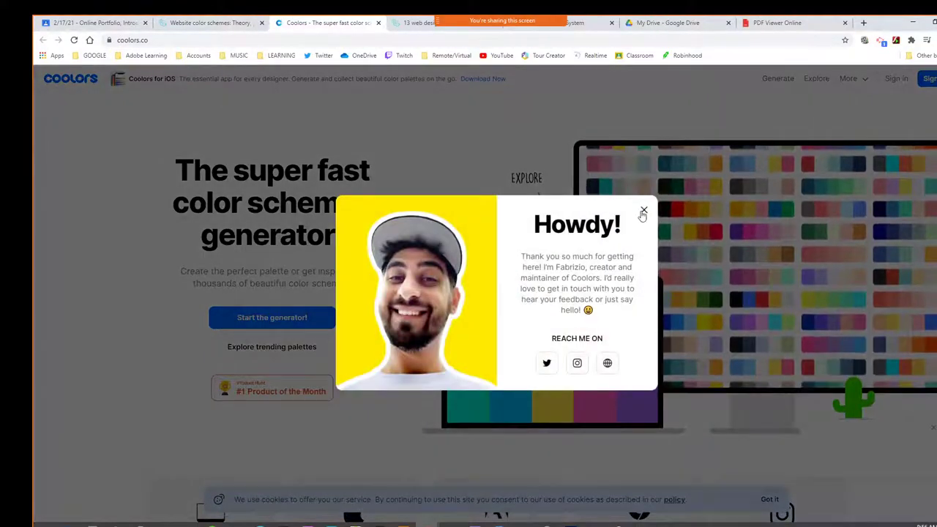
Dismiss the Howdy and What's new pop-ups and launch the Coolors palette generator
left_click(643, 210)
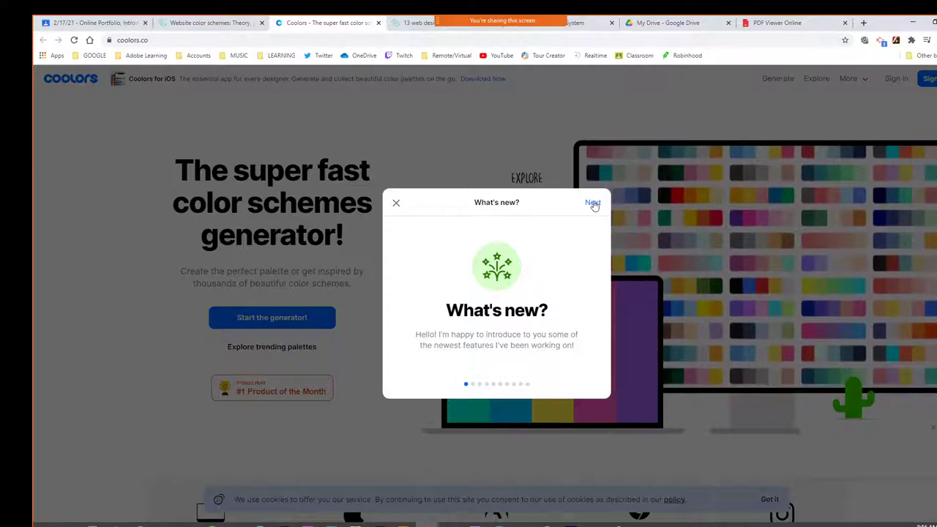
left_click(396, 202)
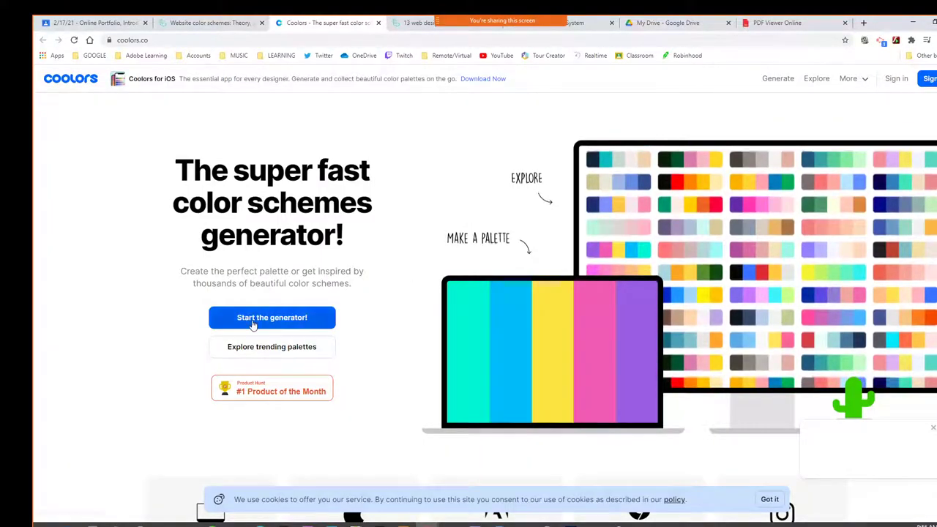
left_click(289, 318)
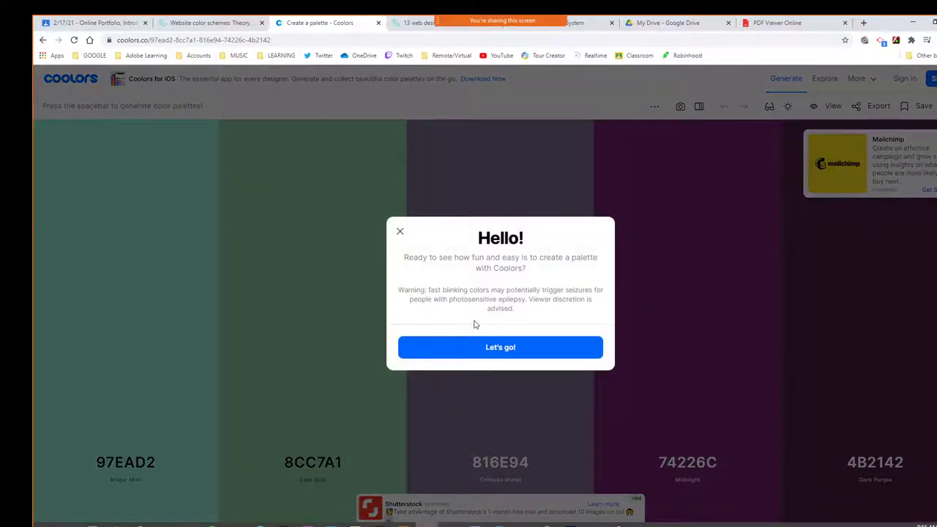
Close the Hello dialog, preview the shades of 8CC7A1, then return to the palette
left_click(401, 233)
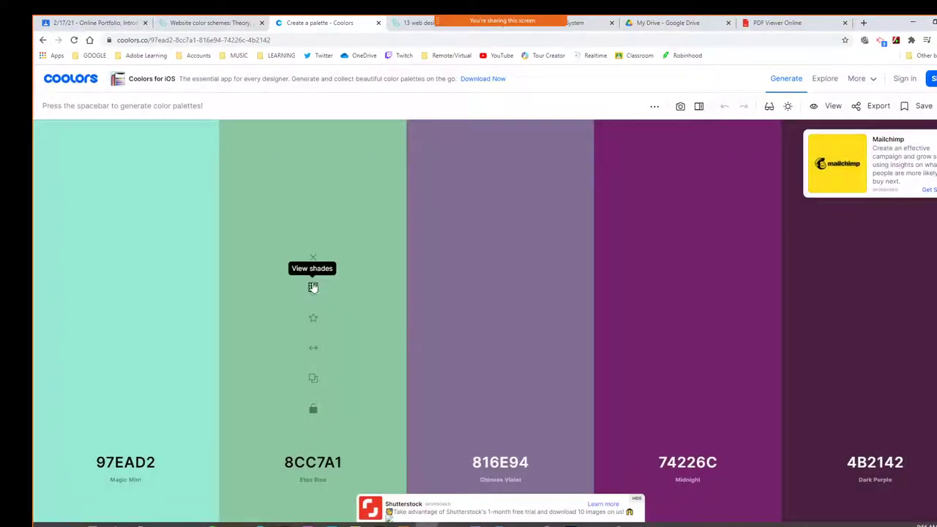
left_click(314, 289)
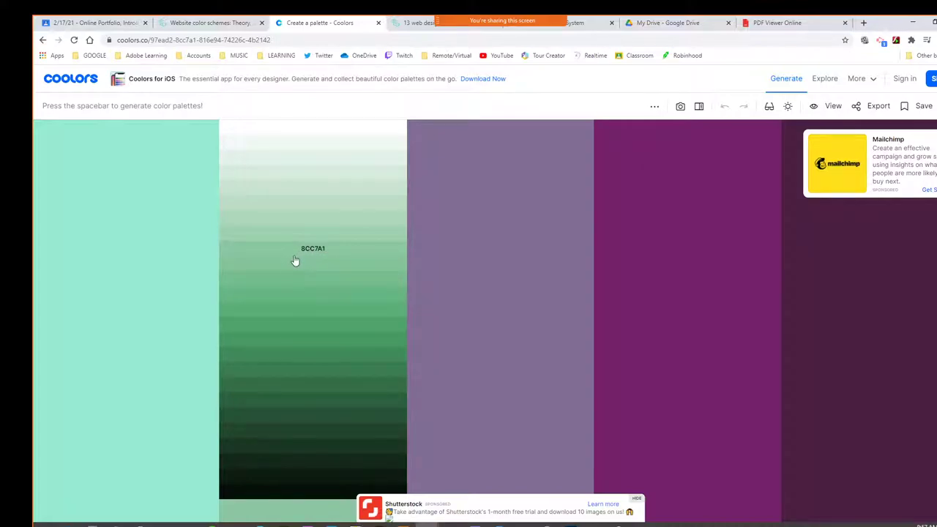
left_click(111, 108)
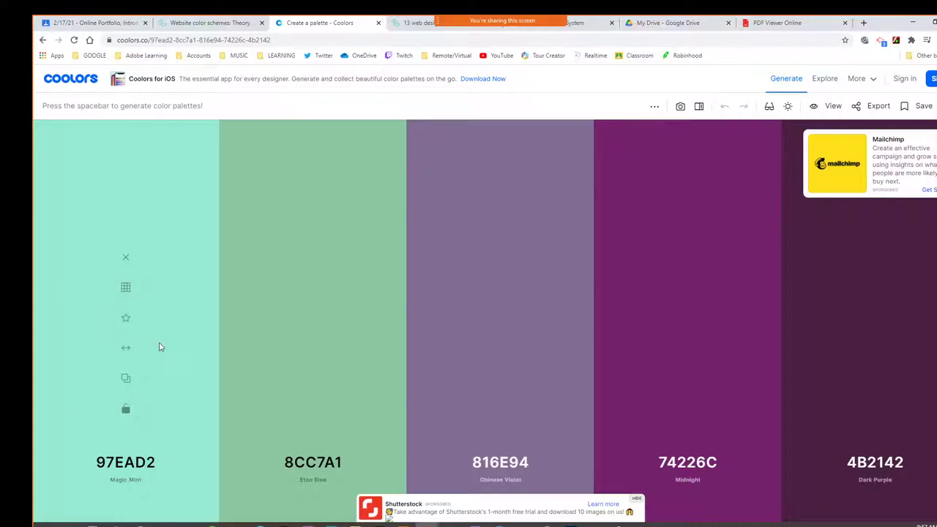
Remove 97EAD2, lock 8CC7A1 and regenerate the unlocked colours several times
left_click(126, 259)
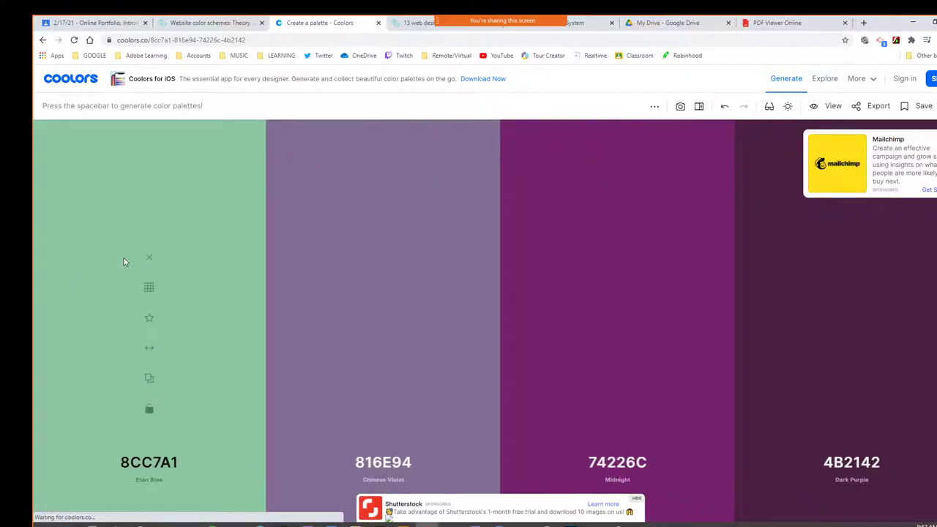
left_click(150, 411)
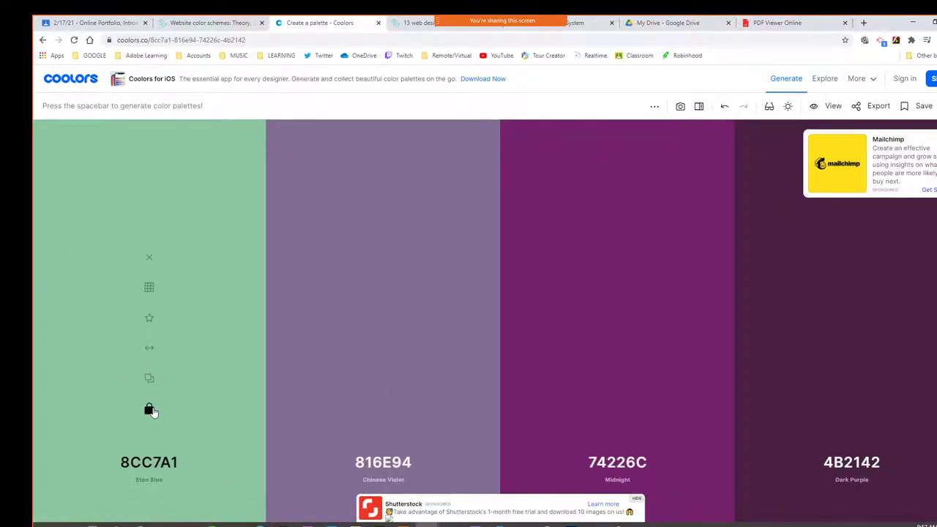
key("space")
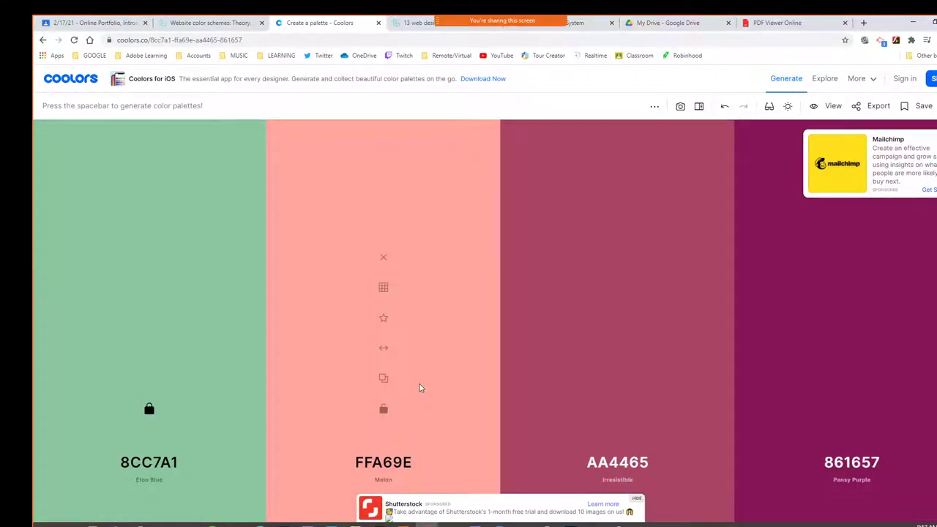
key("space")
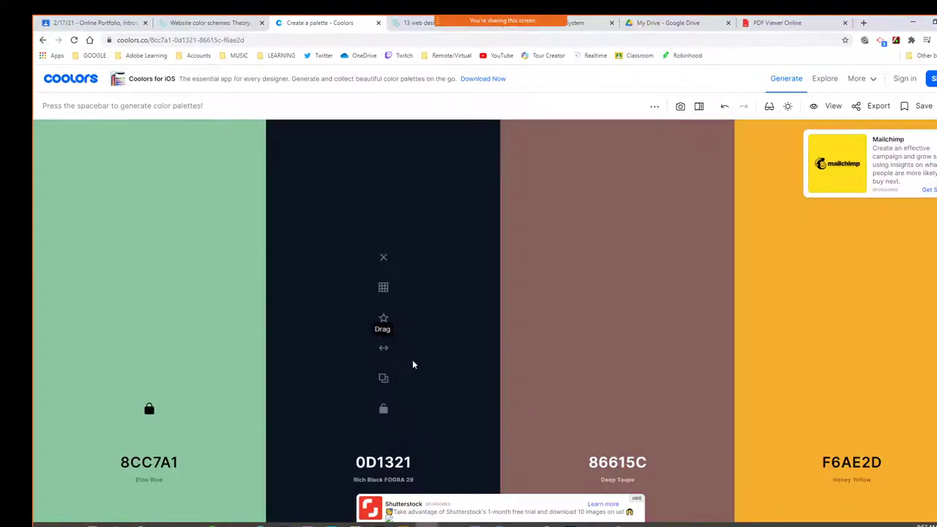
key("space")
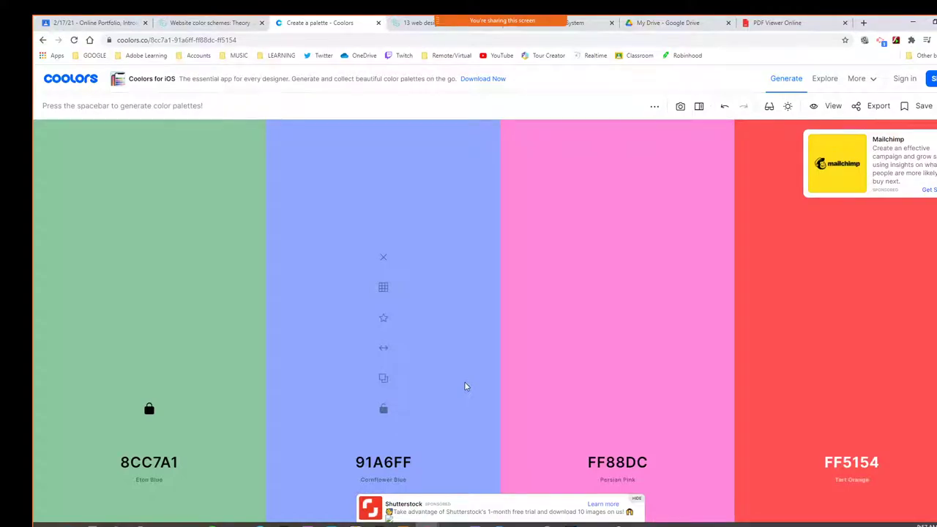
key("space")
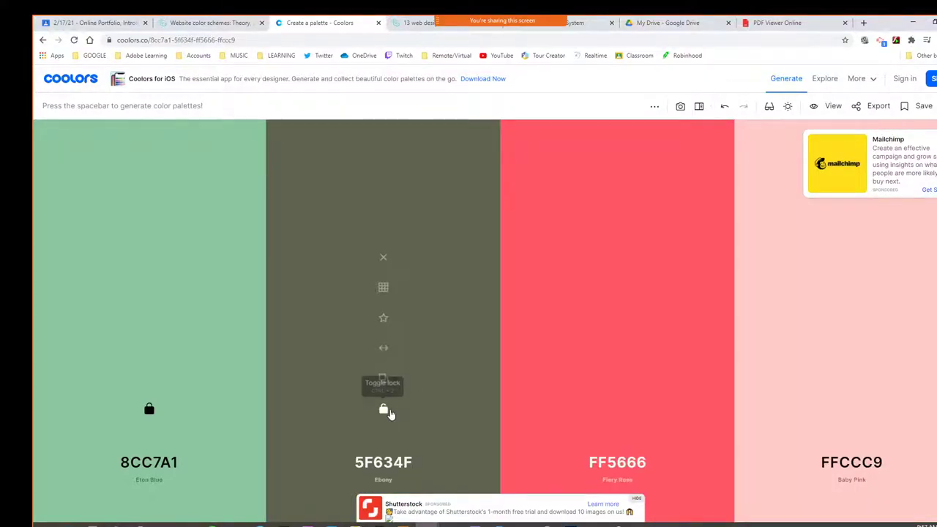
Lock 5F634F as well and regenerate, leaving the palette 8CC7A1, 5F634F, 731DD8, C1666B
left_click(384, 409)
key("space")
key("space")
key("space")
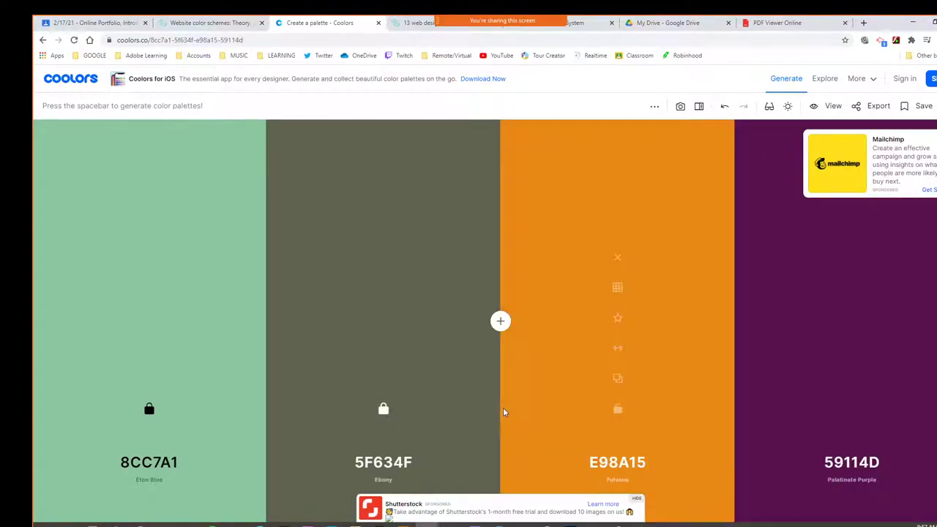
key("space")
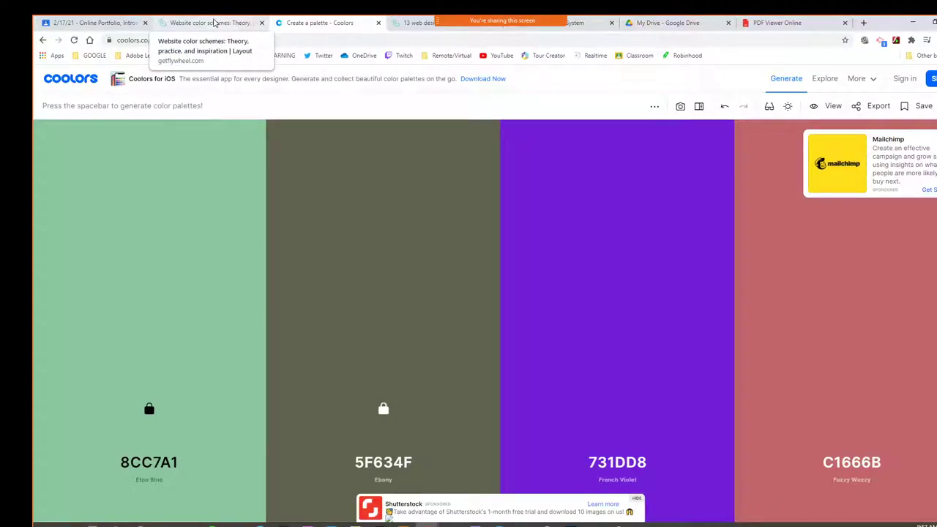
left_click(214, 23)
Open Paletton, set base colour AA3939, try Triad and Tetrad, then choose Monochromatic
scroll(326, 194, "up", 2)
scroll(331, 208, "up", 5)
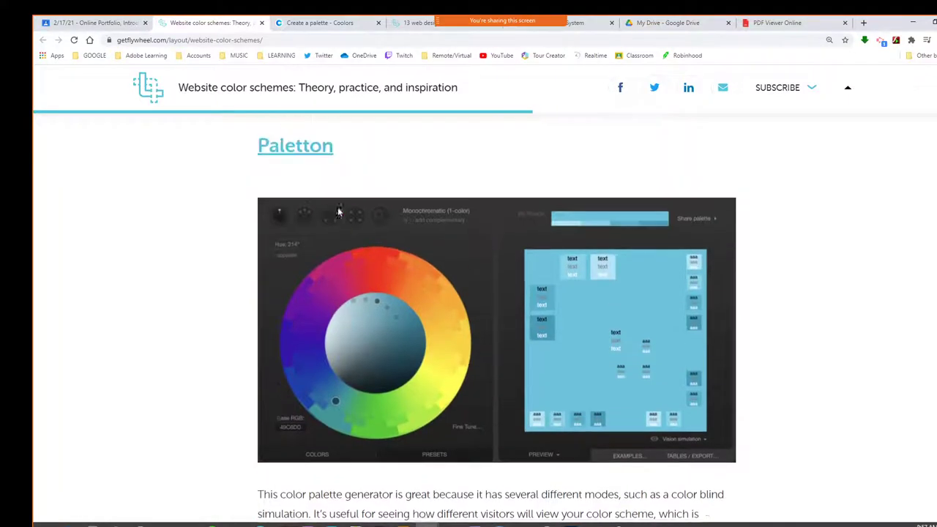
left_click(293, 165)
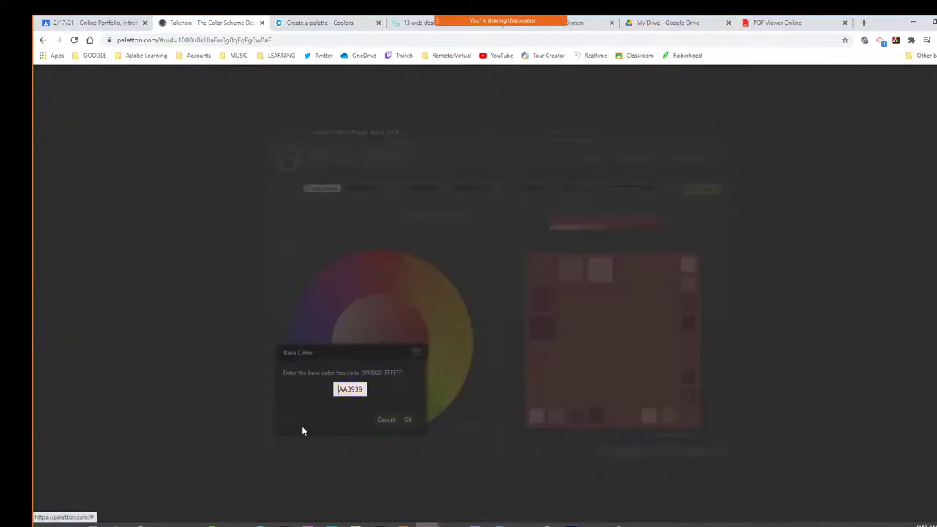
left_click(303, 428)
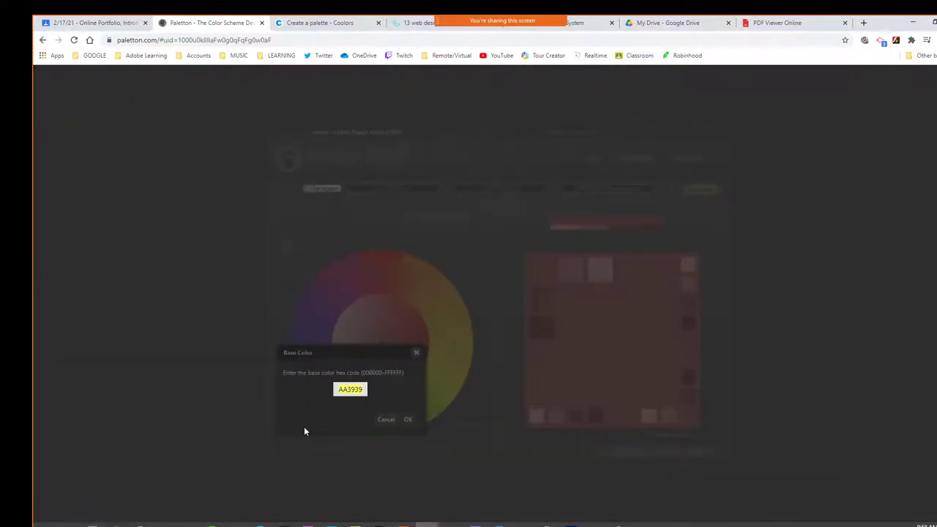
left_click(410, 420)
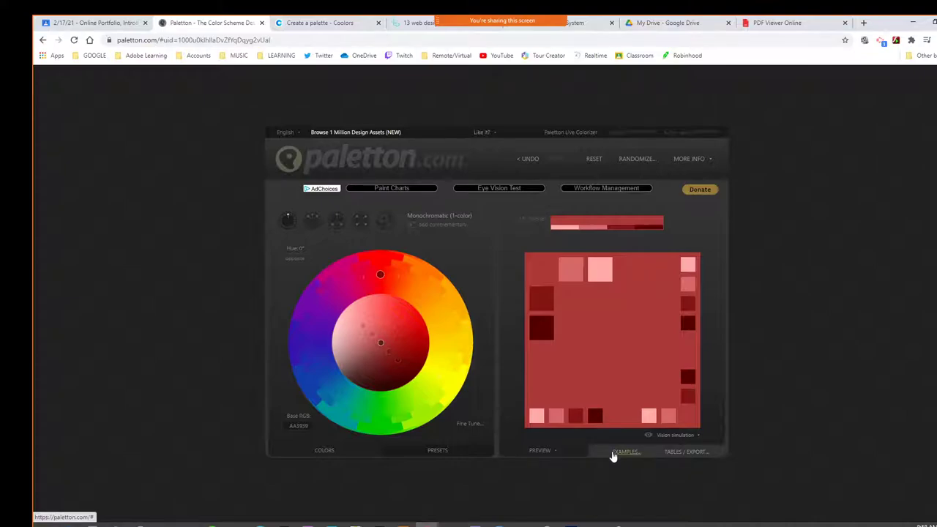
left_click(313, 221)
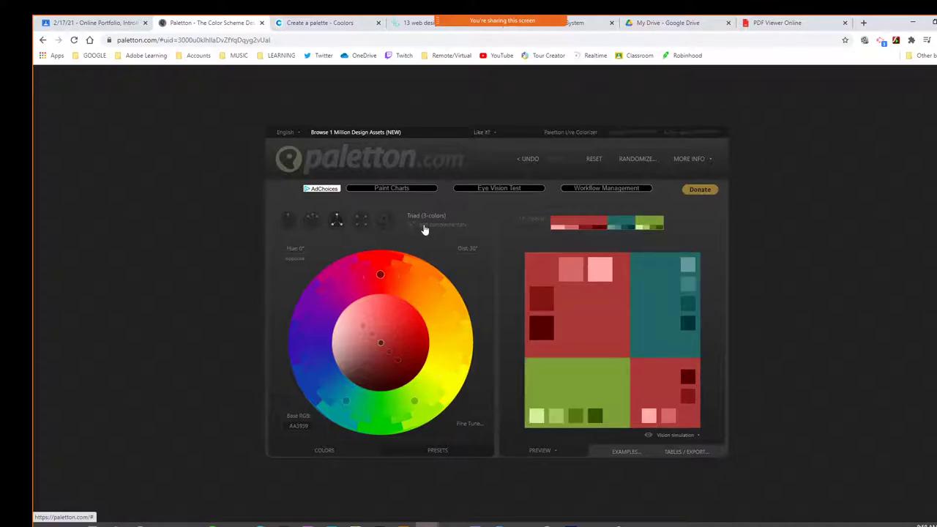
left_click(359, 226)
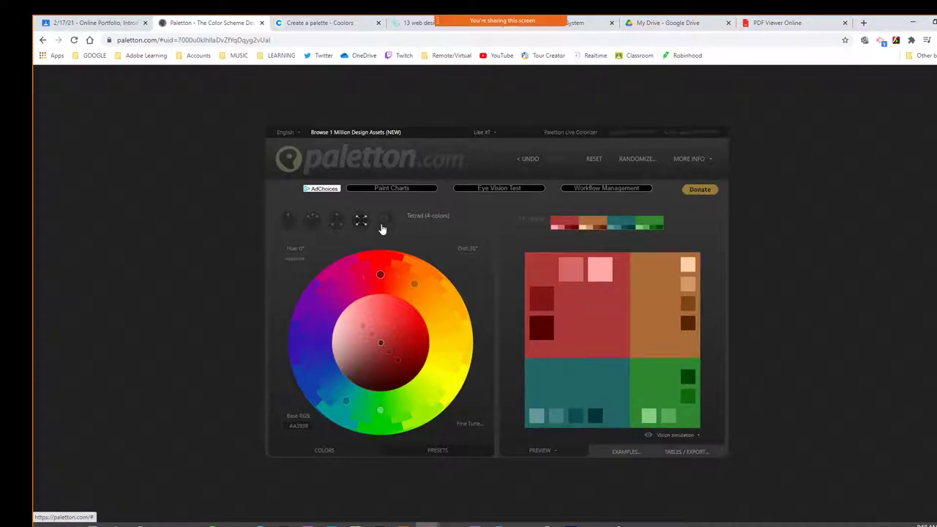
left_click(286, 221)
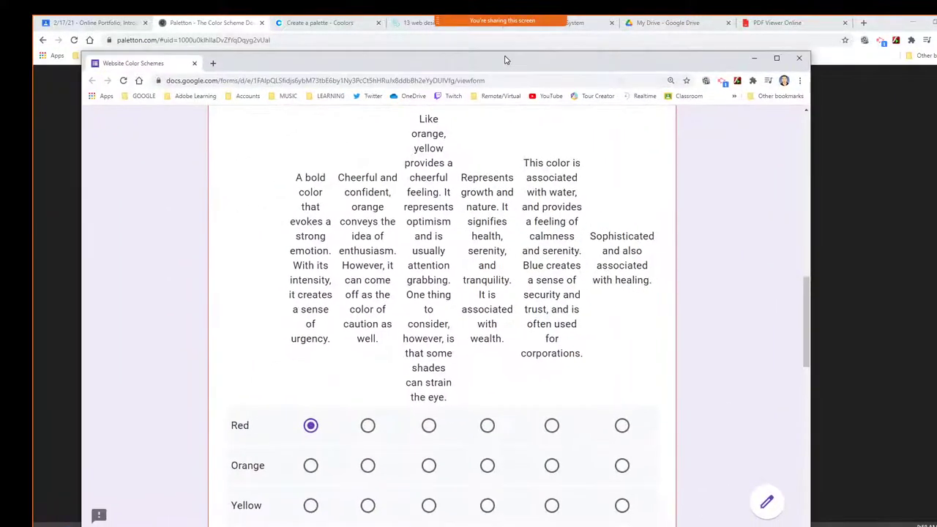
Restore the Google Forms window and scroll to the colour grids after a premature Next attempt
left_click_drag(299, 75, 522, 55)
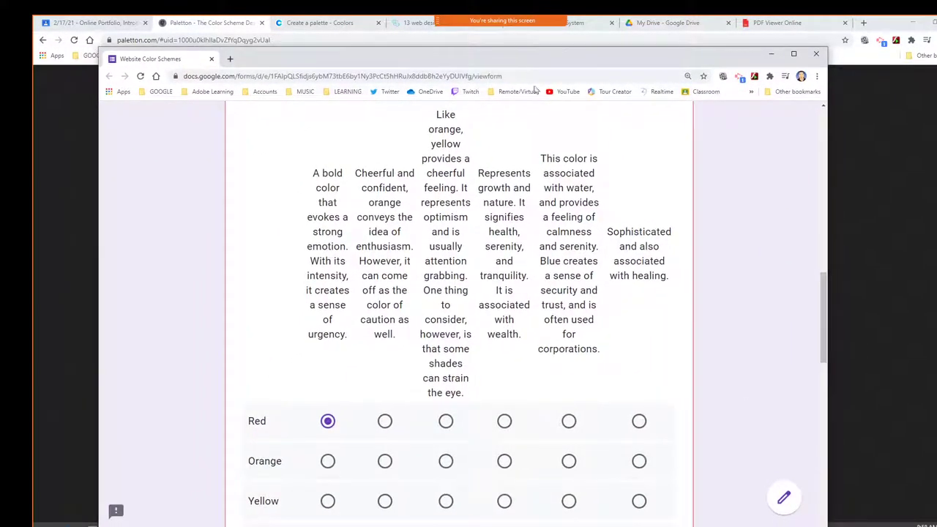
scroll(577, 290, "down", 2)
scroll(576, 290, "down", 5)
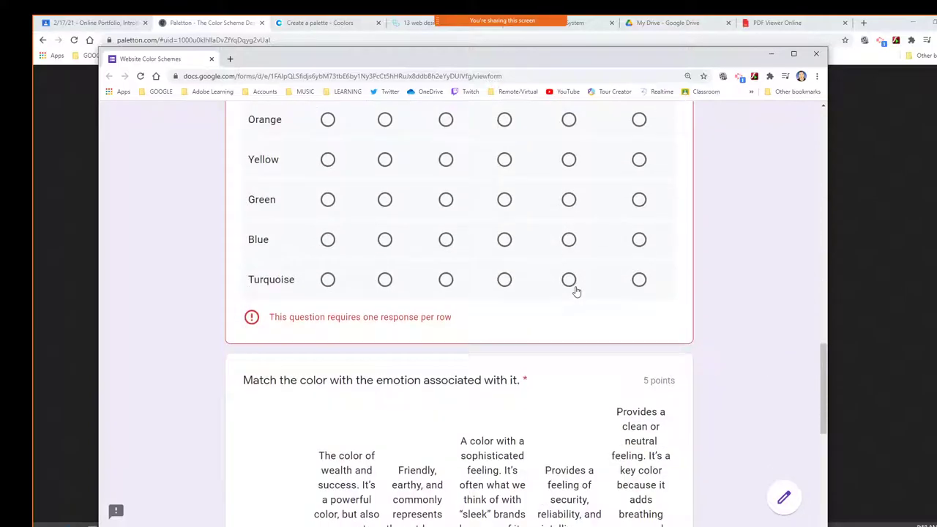
scroll(357, 267, "down", 4)
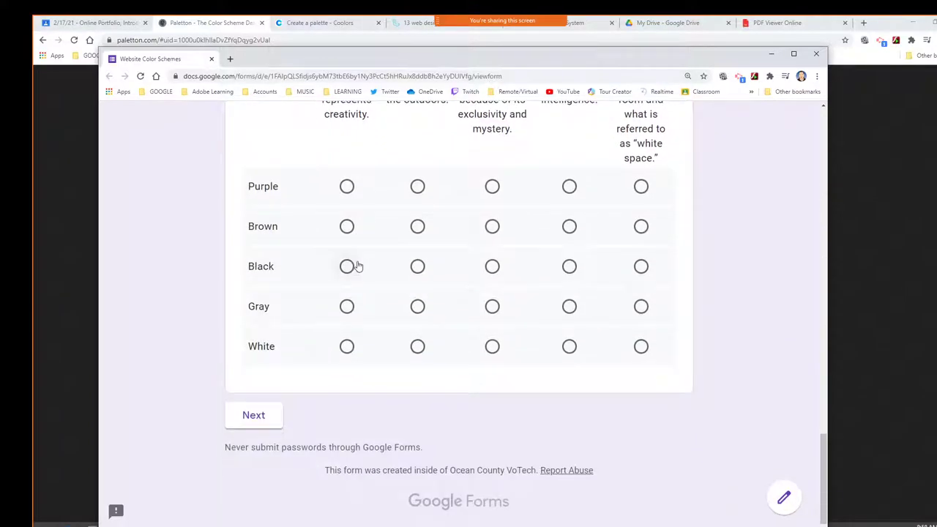
left_click(244, 415)
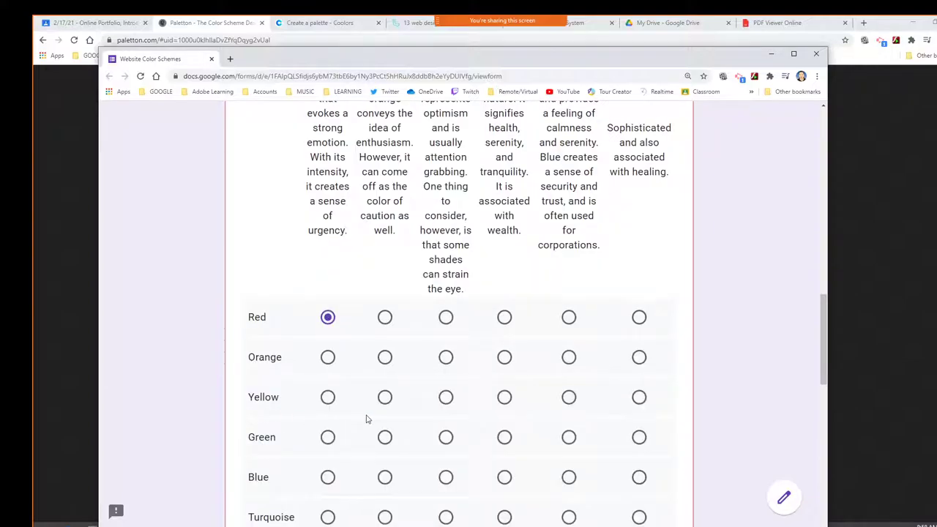
scroll(384, 403, "down", 2)
scroll(390, 393, "up", 1)
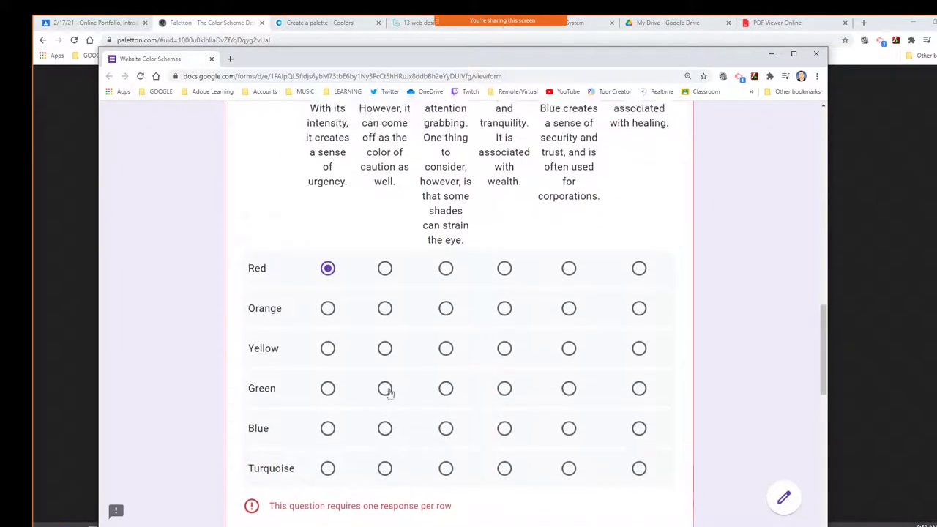
Match Orange, Yellow, Green, Blue and Turquoise to their descriptions in the first grid
left_click(385, 308)
left_click(446, 349)
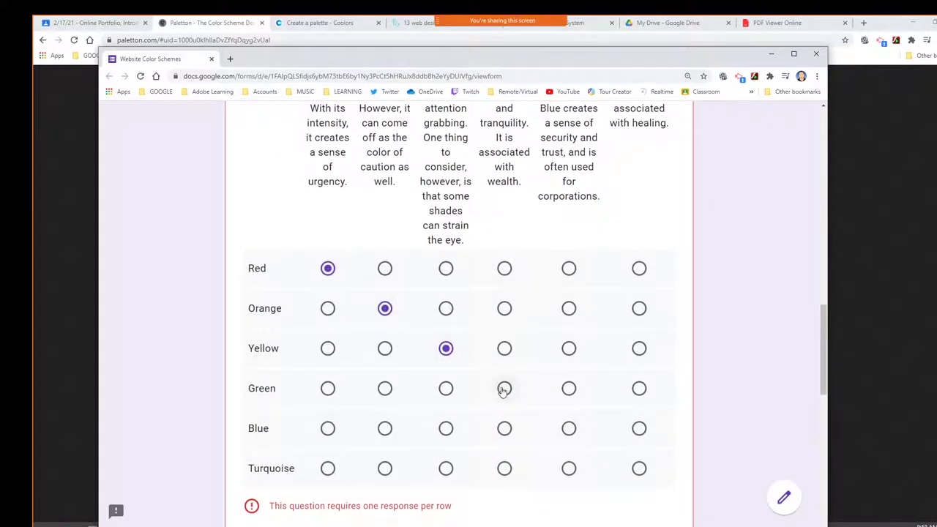
left_click(504, 388)
left_click(569, 428)
left_click(636, 466)
scroll(628, 459, "down", 5)
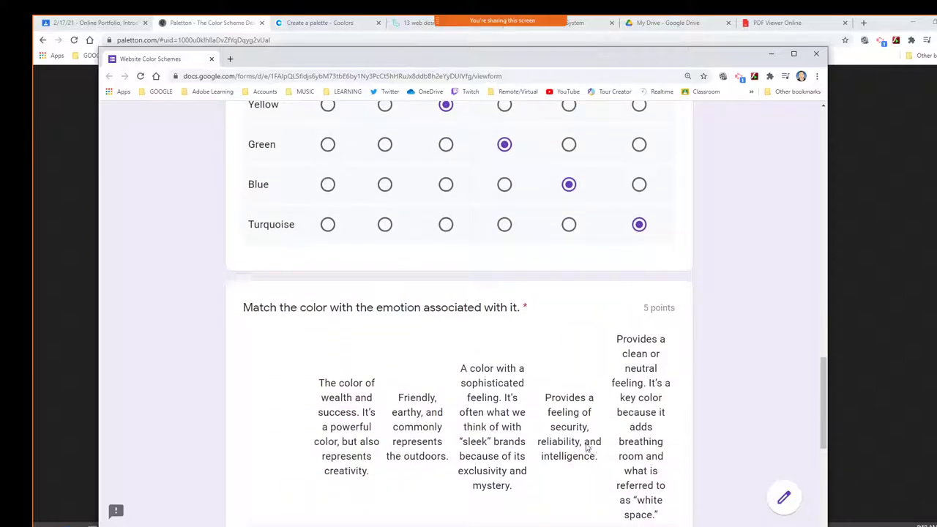
Match Purple, Brown, Black, Gray and White to their descriptions, then submit the page
left_click(346, 349)
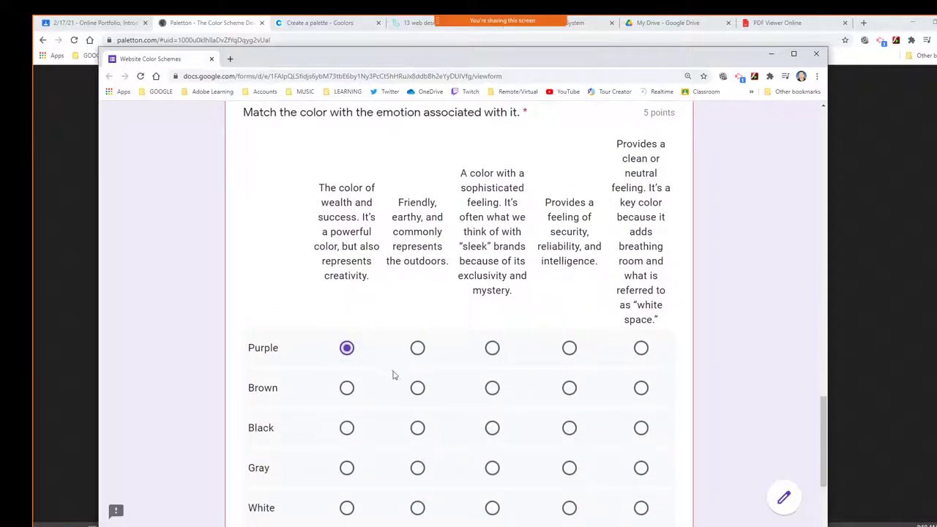
left_click(417, 389)
left_click(492, 428)
left_click(570, 468)
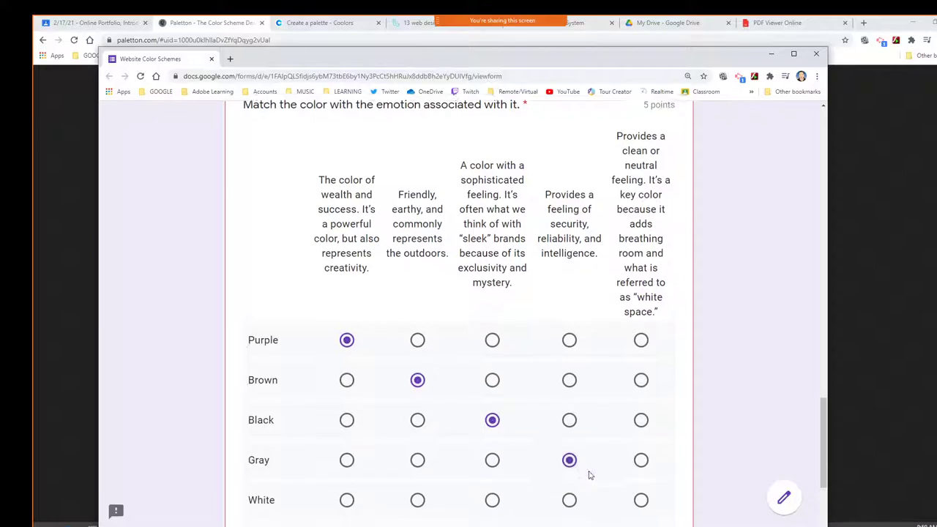
scroll(629, 439, "down", 2)
left_click(640, 362)
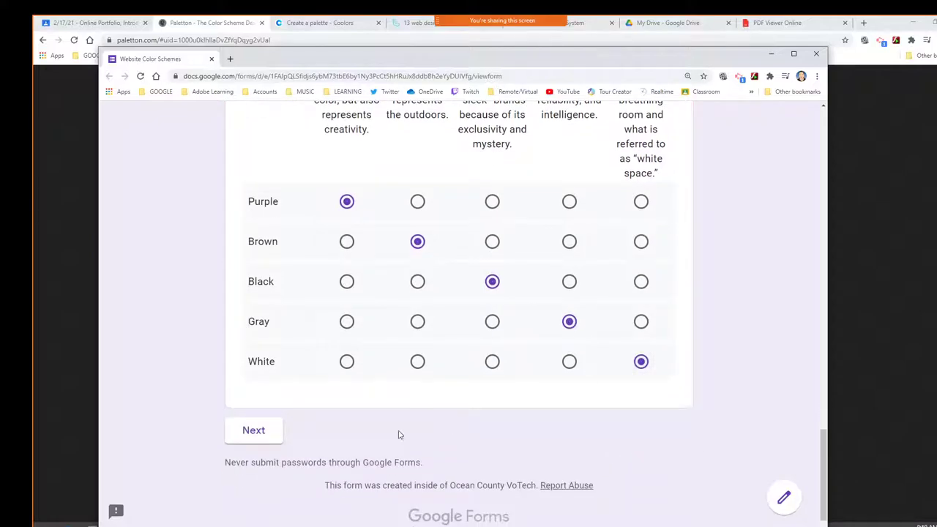
left_click(256, 431)
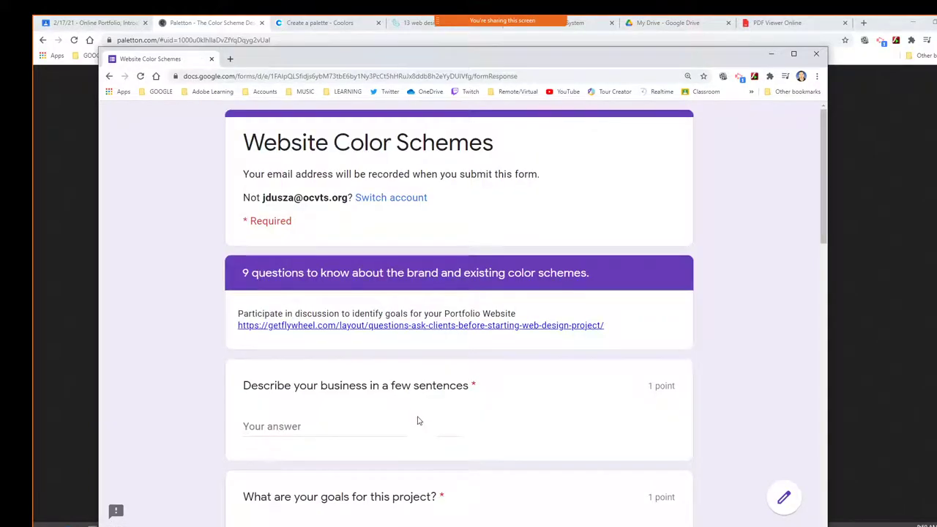
Scroll into the brand questions and place the cursor in the business description answer
scroll(418, 420, "down", 2)
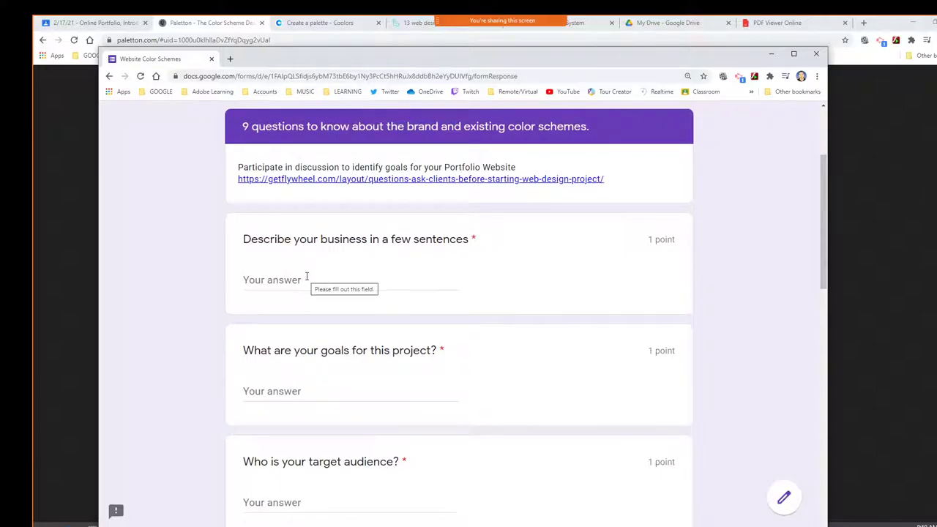
left_click(307, 277)
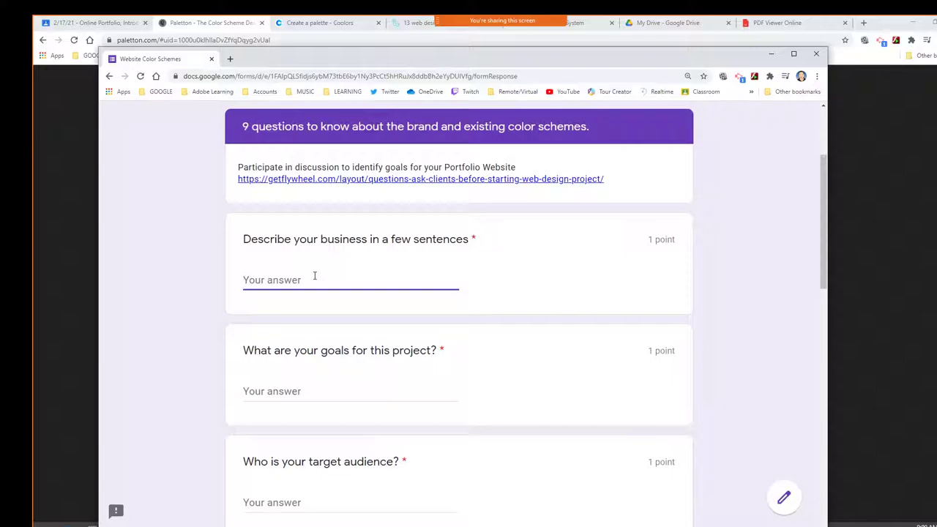
Answer the business description with 'Video, Animation, Digital Art'
type("Video, Animation, Digi")
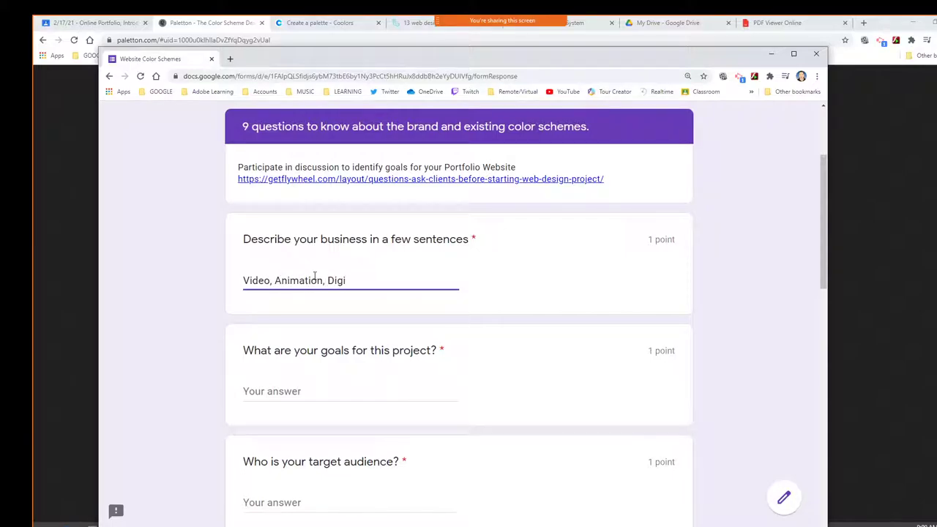
type("tal")
key("BackSpace")
type("l Art")
left_click(230, 59)
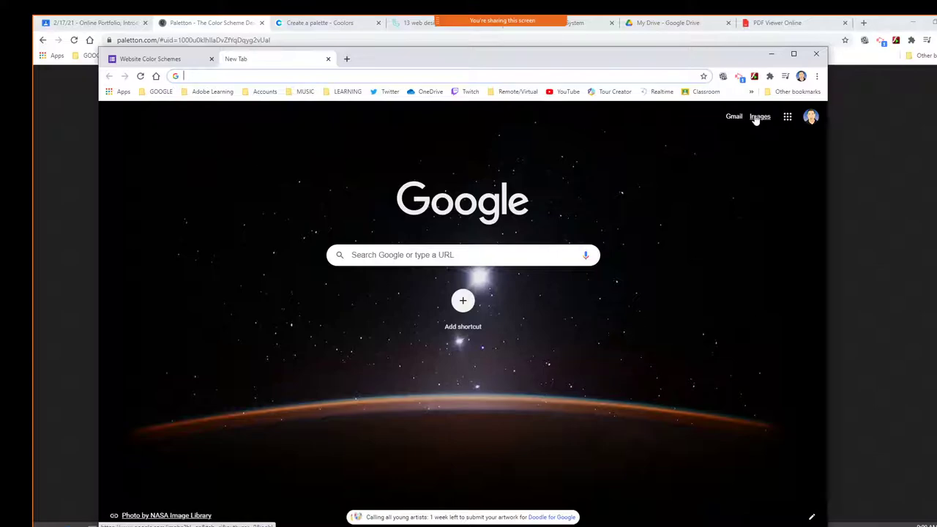
left_click(157, 59)
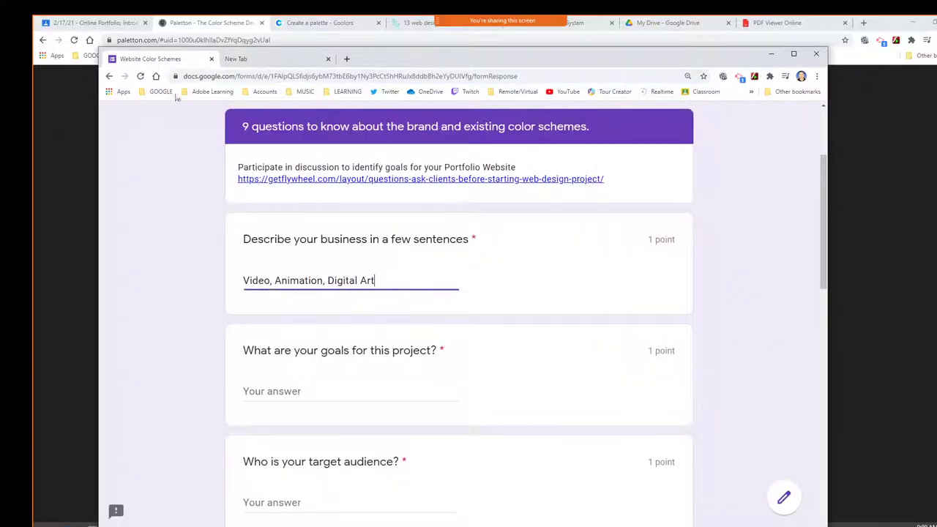
Answer project goals with 'display art, get hired or get accepted into college'
left_click(287, 393)
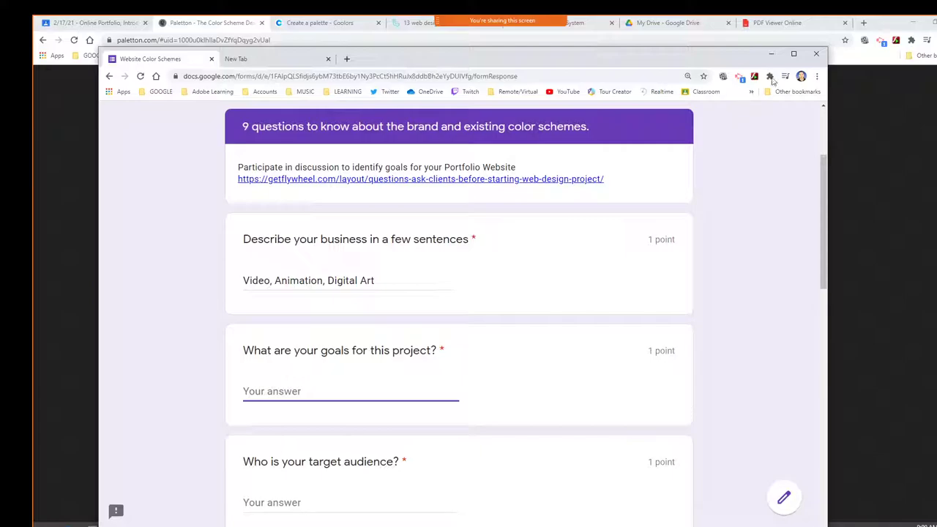
scroll(337, 392, "down", 1)
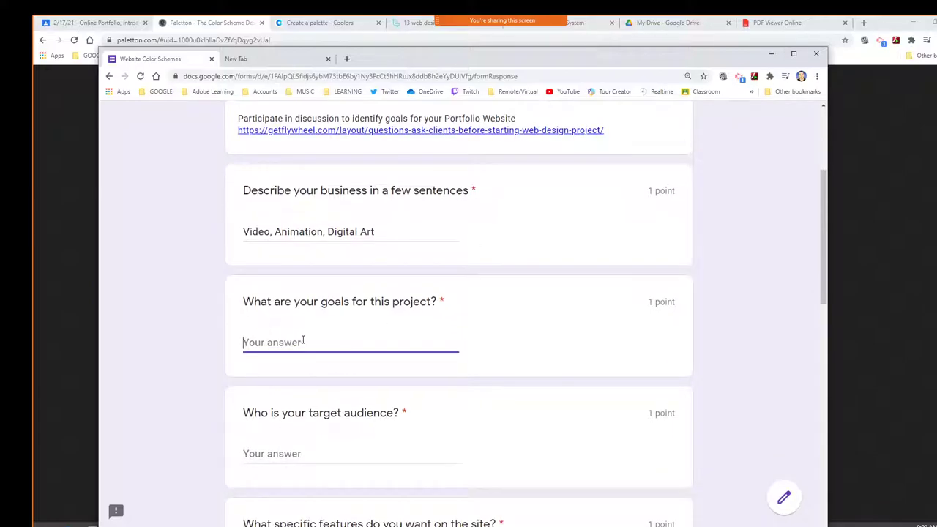
type("display ")
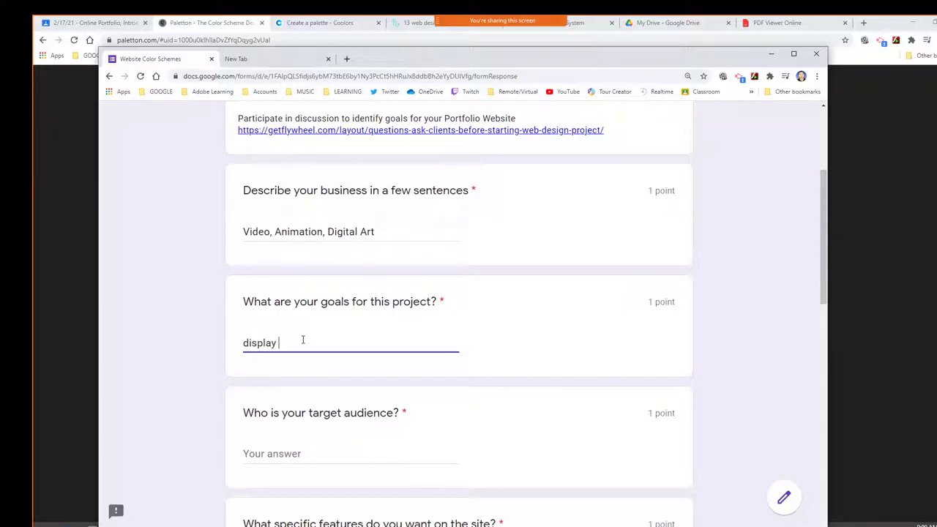
type("art, get hired or get ")
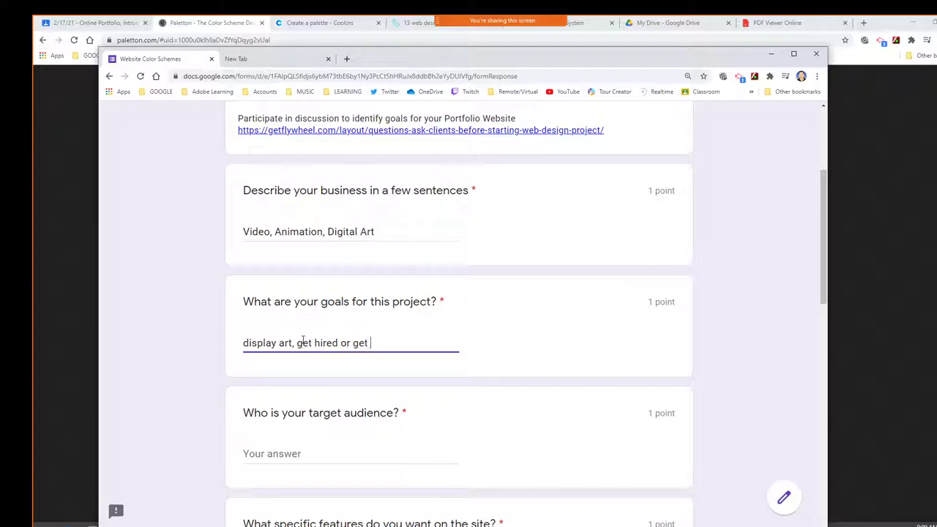
type("accepted")
type("into ca")
key("BackSpace")
type("ollege")
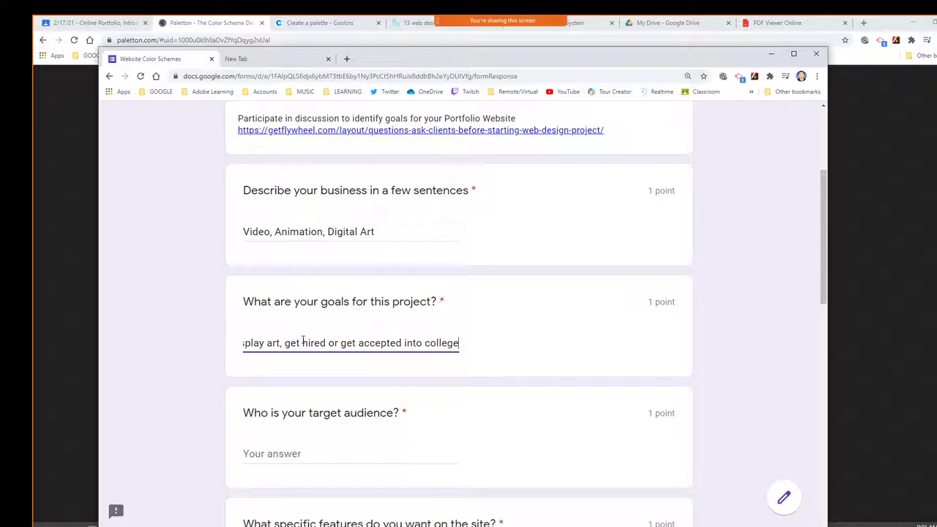
left_click(264, 343)
left_click(317, 455)
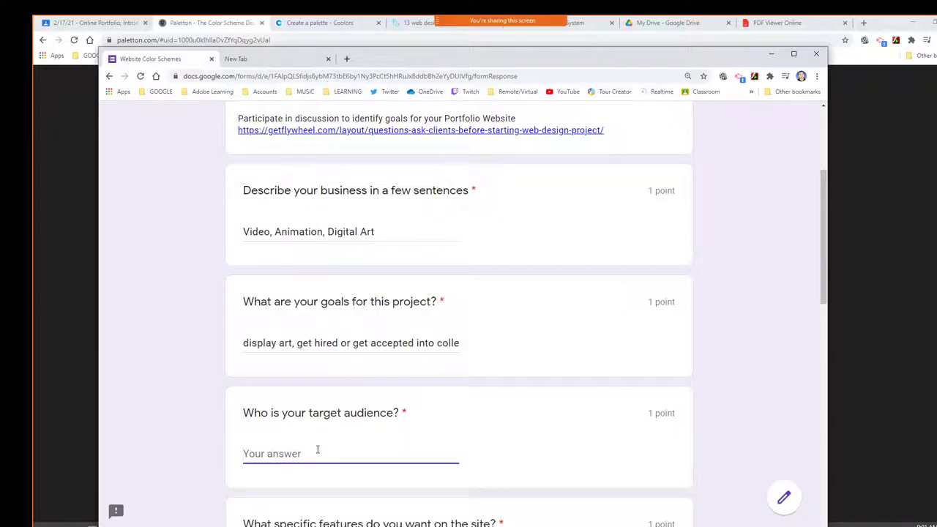
Enter audience 'potential clients, admissions reps, friends/family' and features 'examples of work, objectives, software used, tools used'
type("potential clients, ")
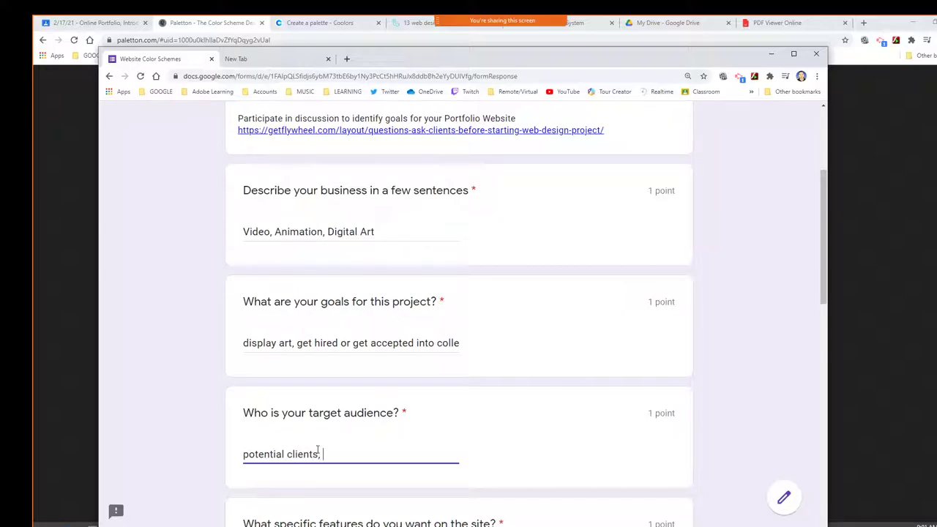
type("admissions reps, friends/")
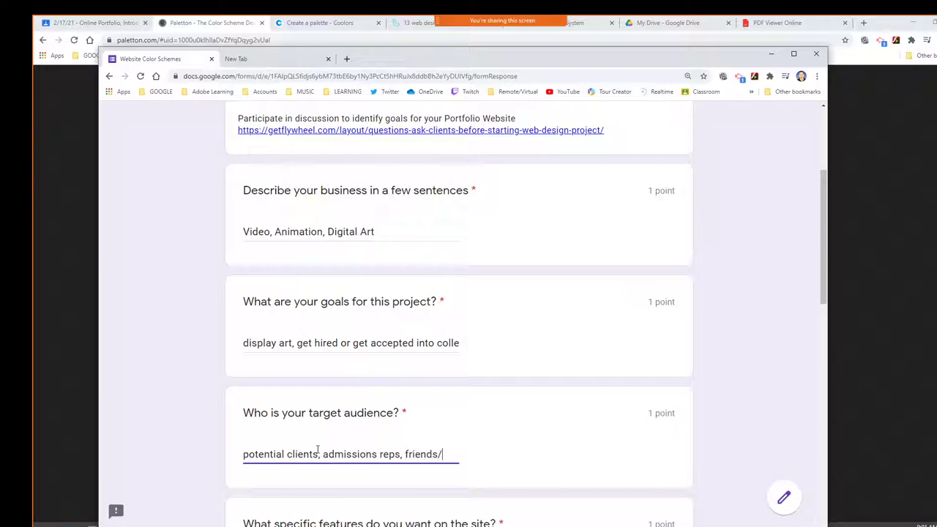
type("family")
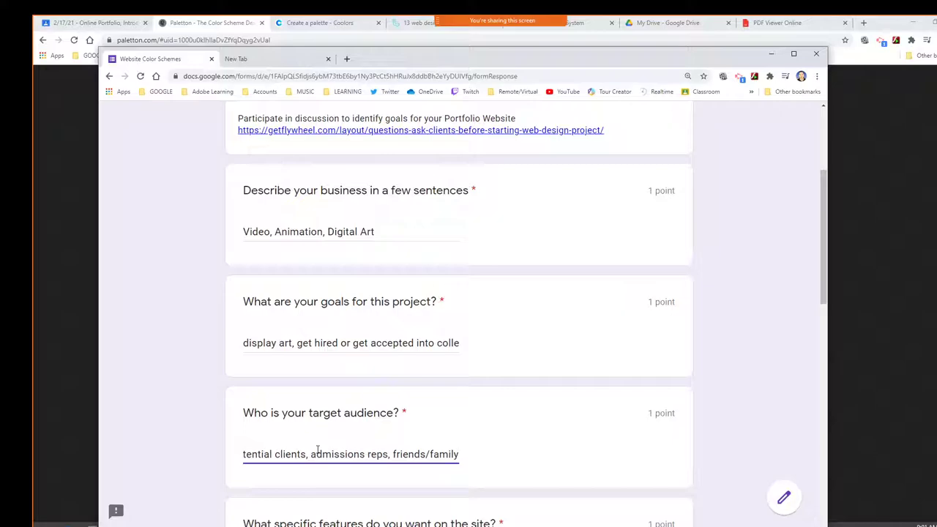
scroll(391, 456, "down", 2)
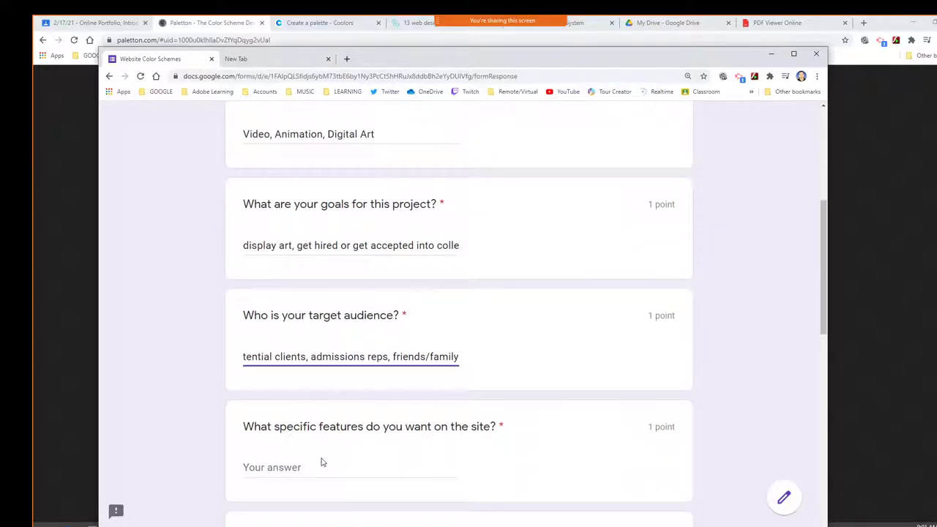
left_click(315, 466)
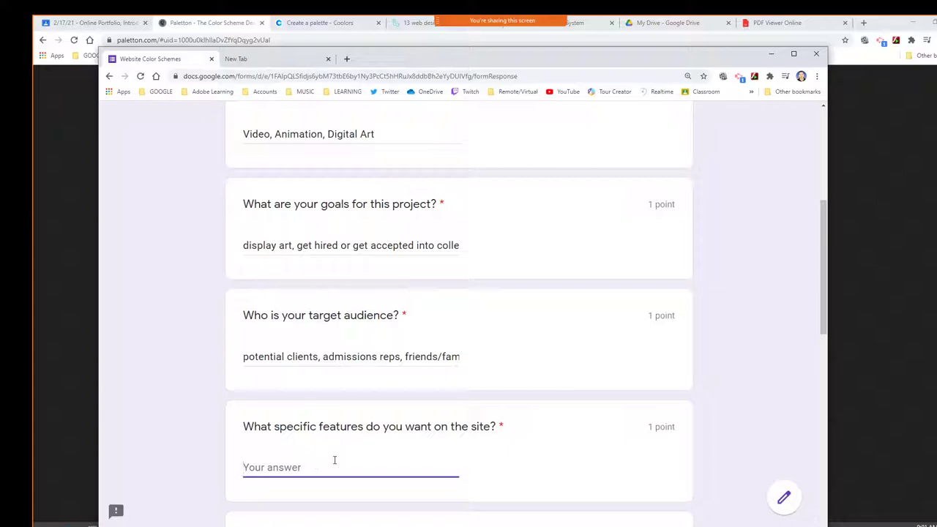
type("examples of work, obj")
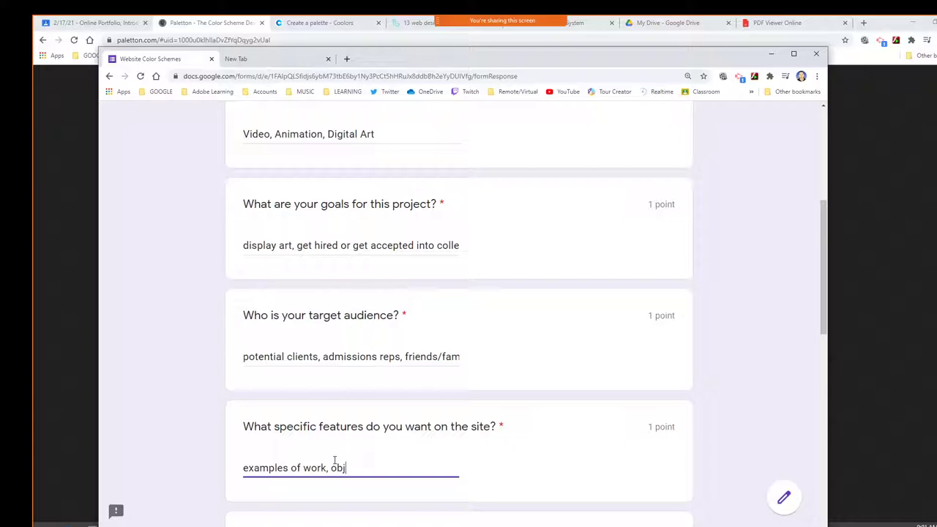
type("ectives,")
type("software used")
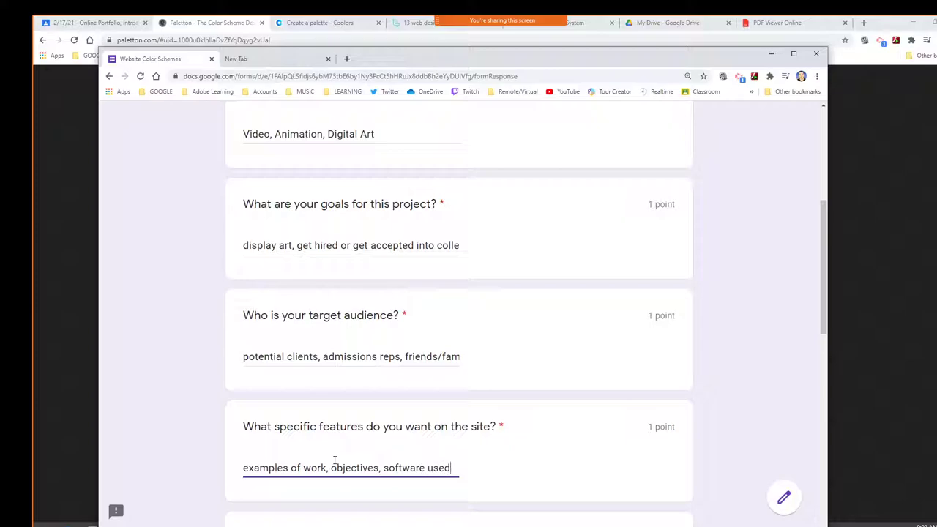
type(", tools use")
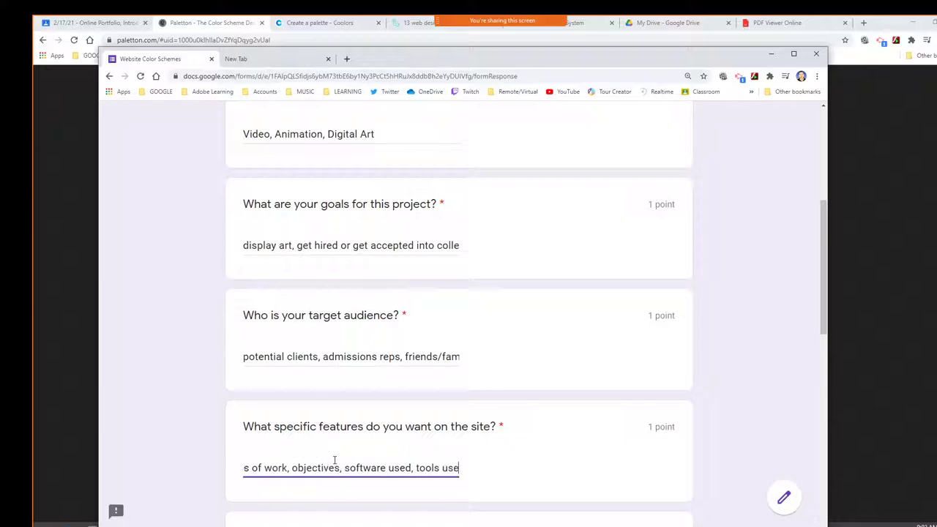
type("d")
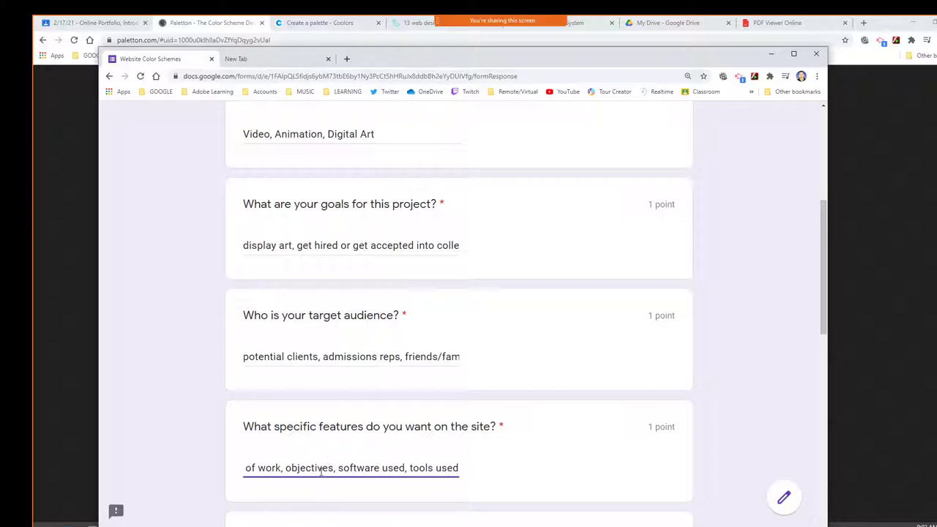
left_click_drag(321, 472, 209, 471)
left_click(302, 468)
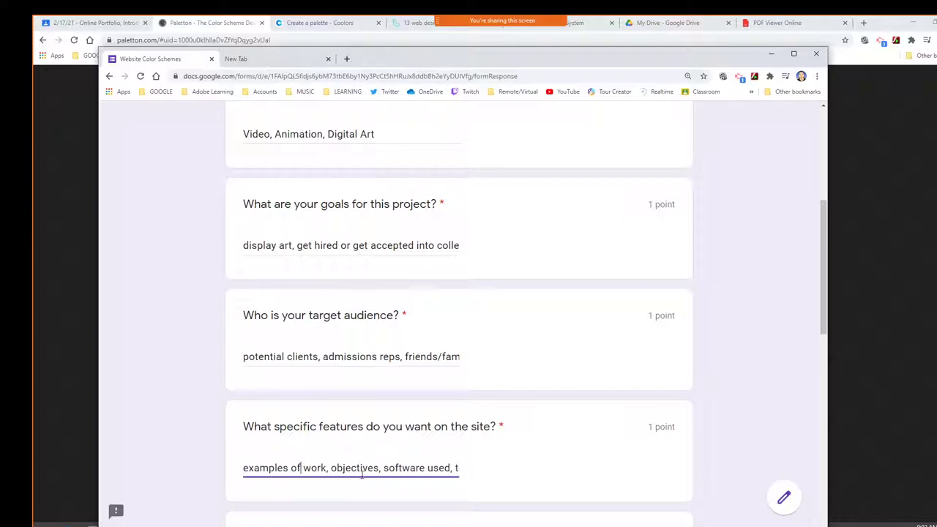
left_click_drag(367, 470, 460, 471)
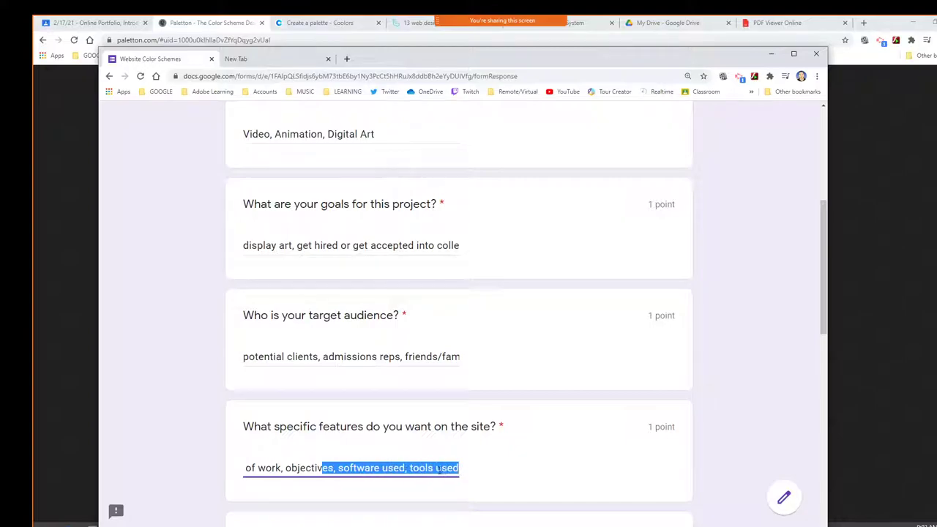
scroll(447, 471, "down", 2)
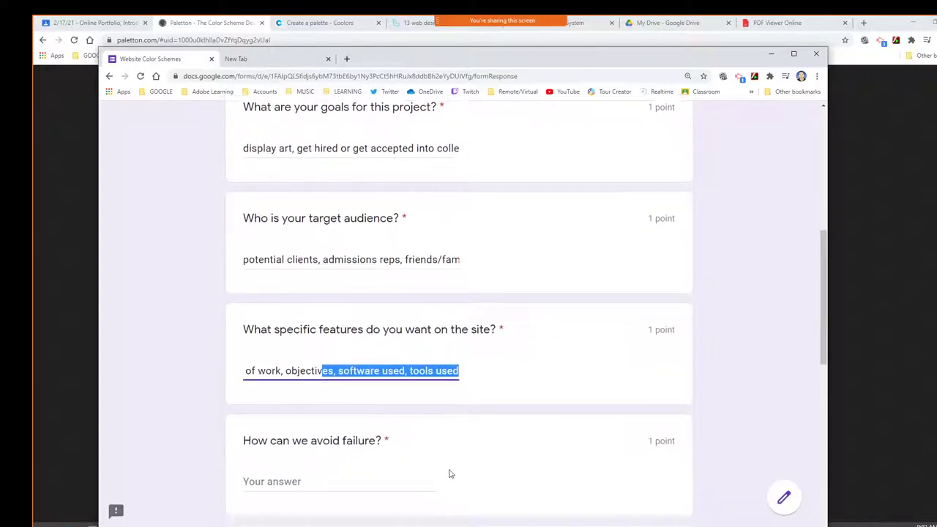
scroll(448, 472, "down", 1)
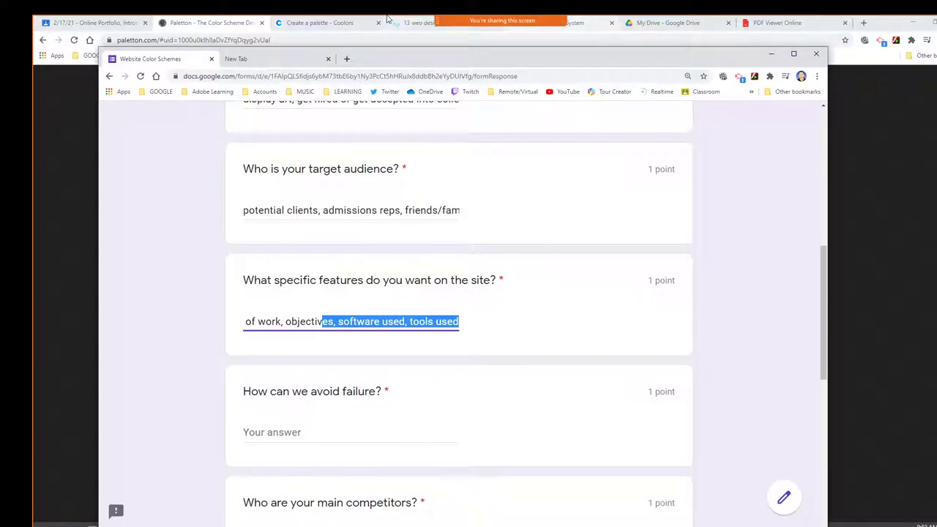
Look over the web design trends and Coolors tabs, then maximize the trends article at its introduction
left_click(414, 22)
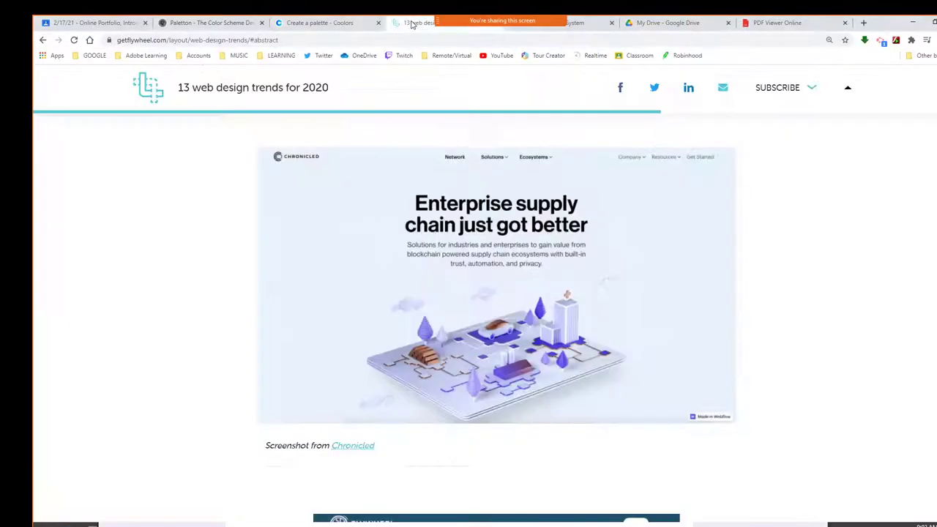
left_click(347, 23)
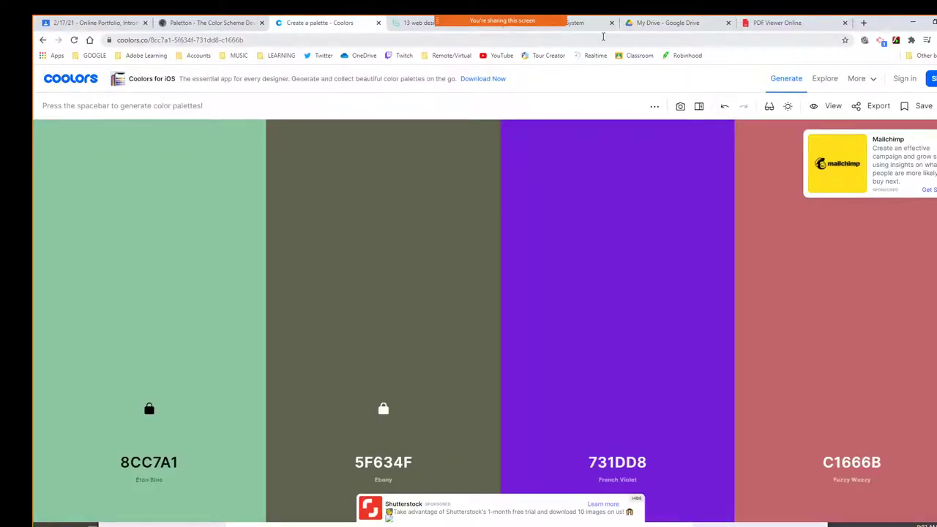
left_click_drag(882, 25, 806, 56)
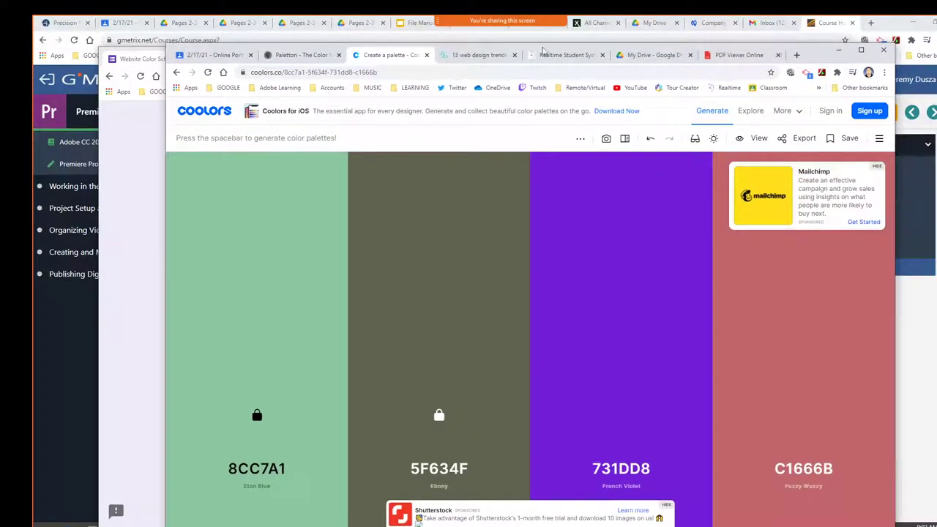
left_click(480, 55)
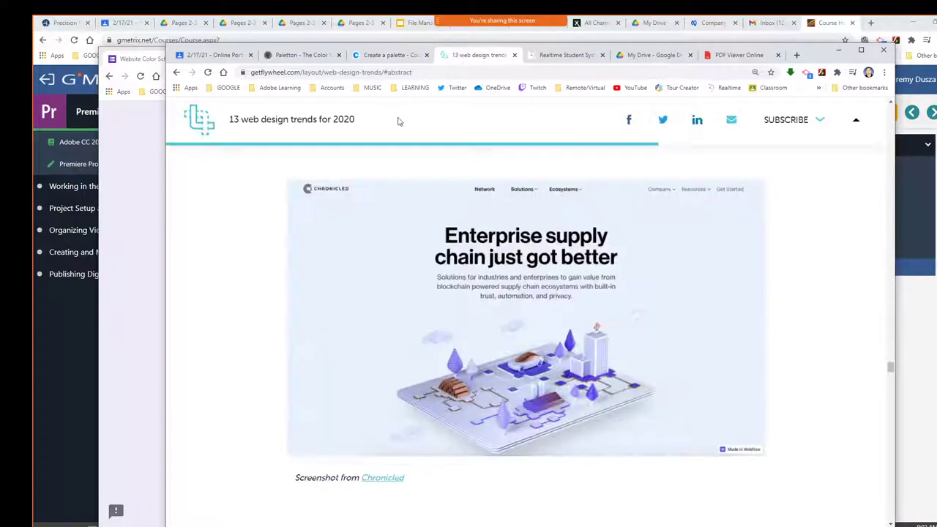
left_click(176, 71)
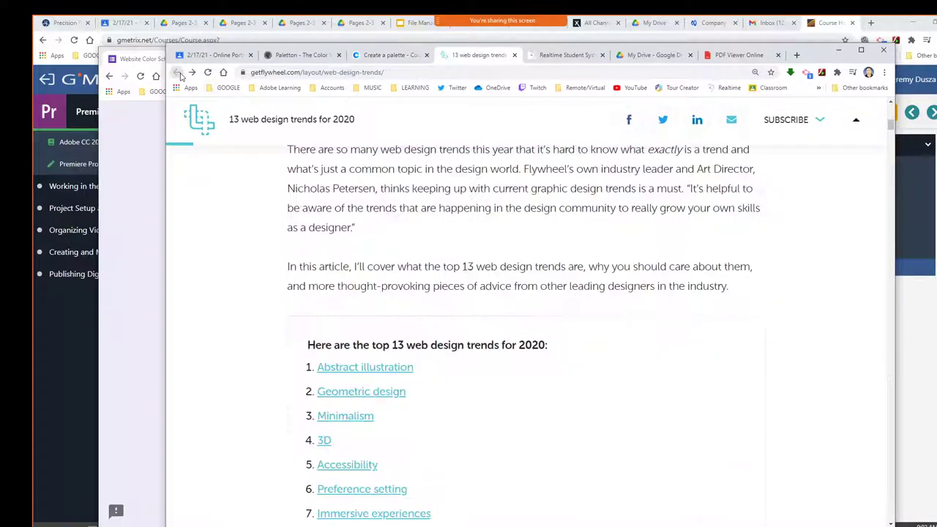
left_click(859, 49)
Scroll through the trends article, then switch to the client-questions article at question 6
scroll(490, 296, "up", 2)
scroll(490, 296, "up", 2)
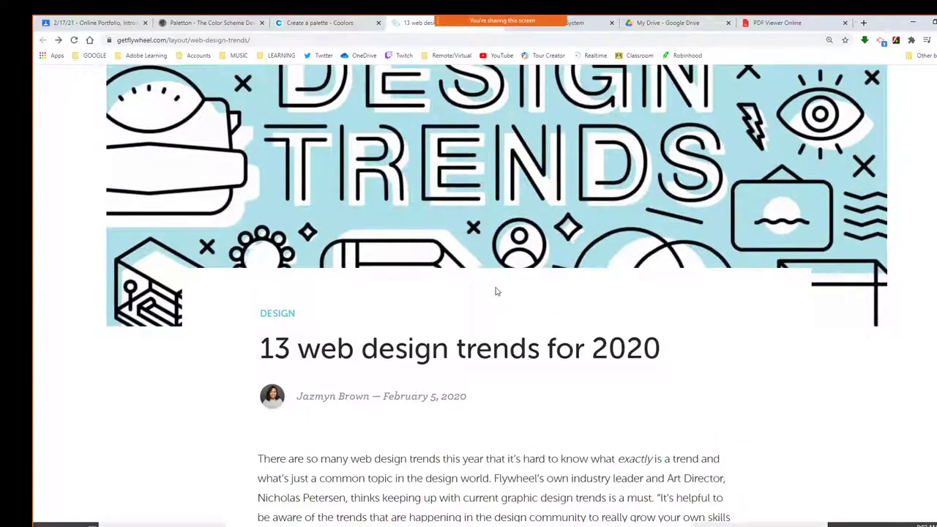
scroll(490, 292, "down", 12)
scroll(491, 292, "down", 7)
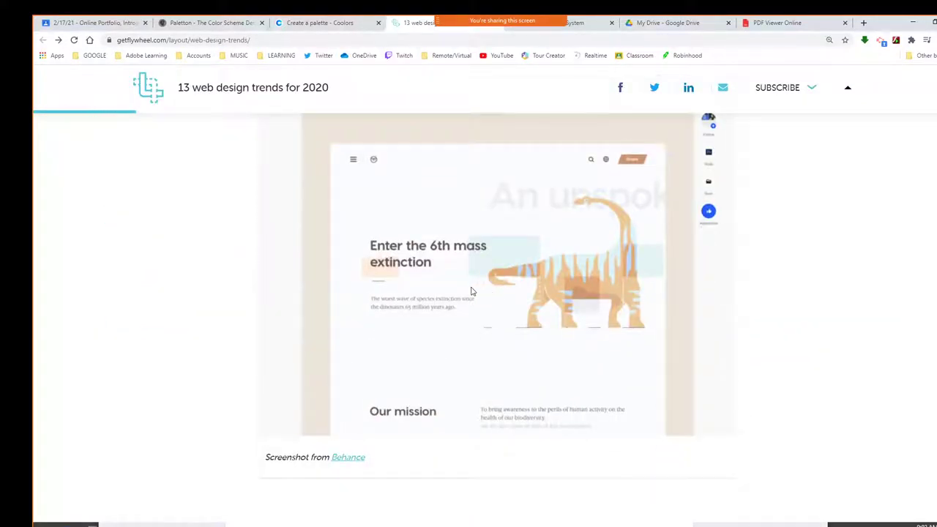
scroll(491, 293, "down", 2)
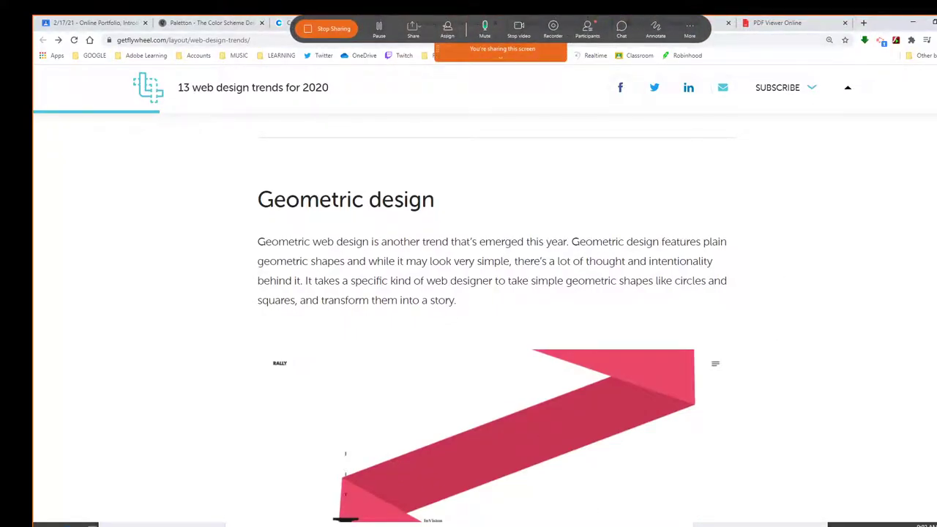
key("alt+Tab")
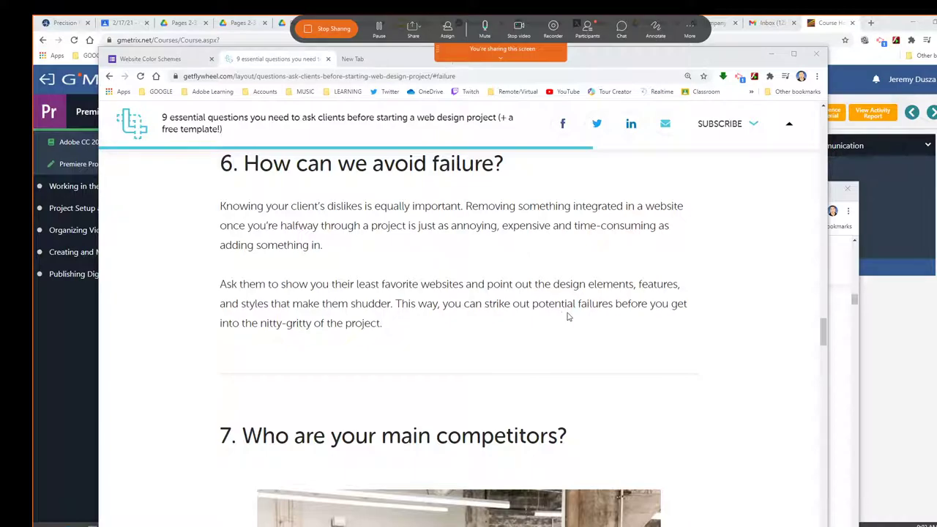
Go back to the Website Color Schemes form and put the cursor in the 'How can we avoid failure?' answer
scroll(630, 320, "up", 2)
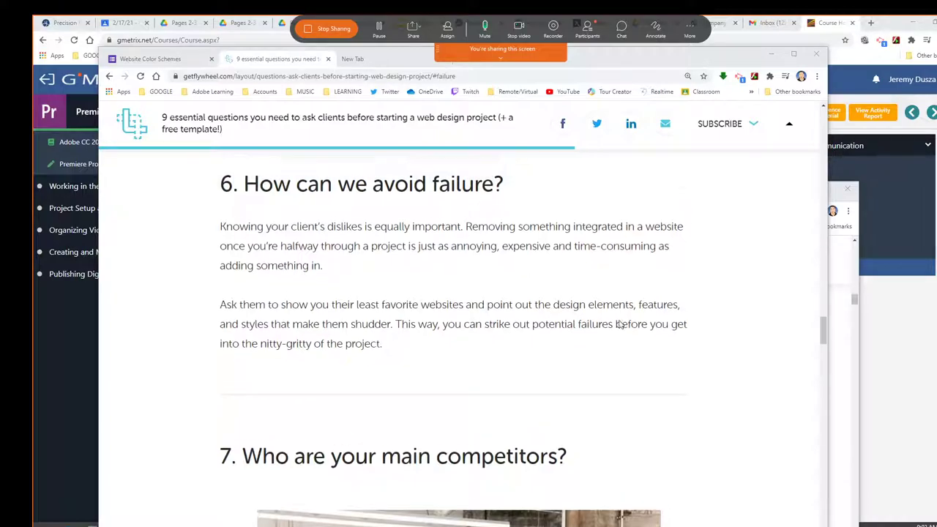
left_click(173, 60)
scroll(349, 412, "down", 4)
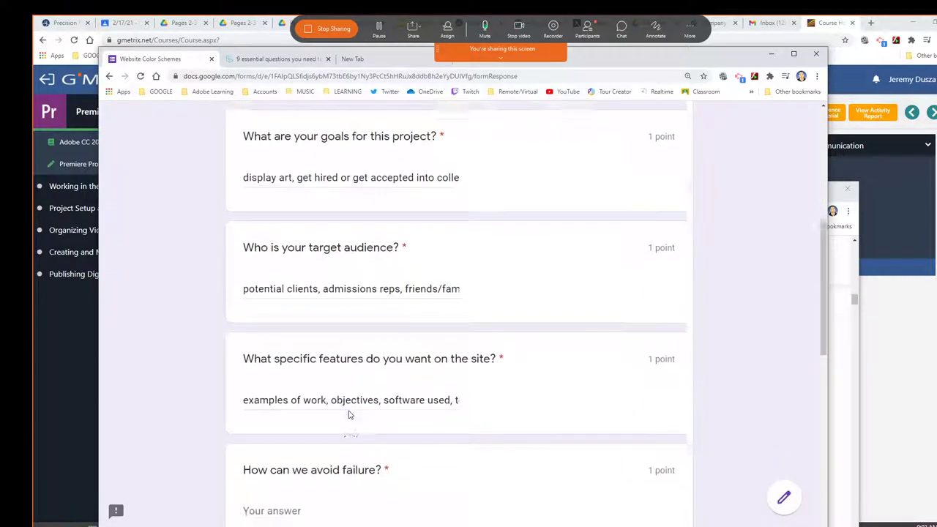
left_click(282, 428)
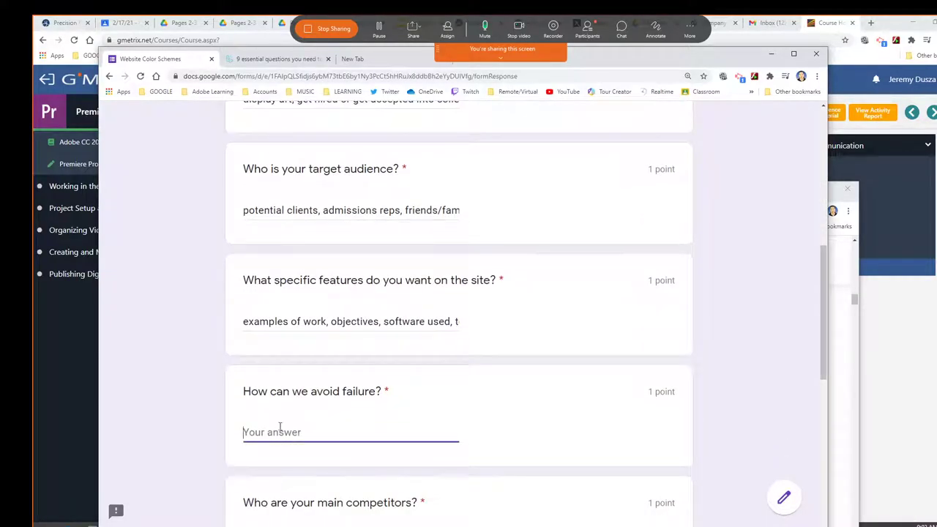
Answer 'identifying bad design - non-complementing colors, too fonts, unbalanced', replacing the unfinished 'poor organization'
type("identifying bad design")
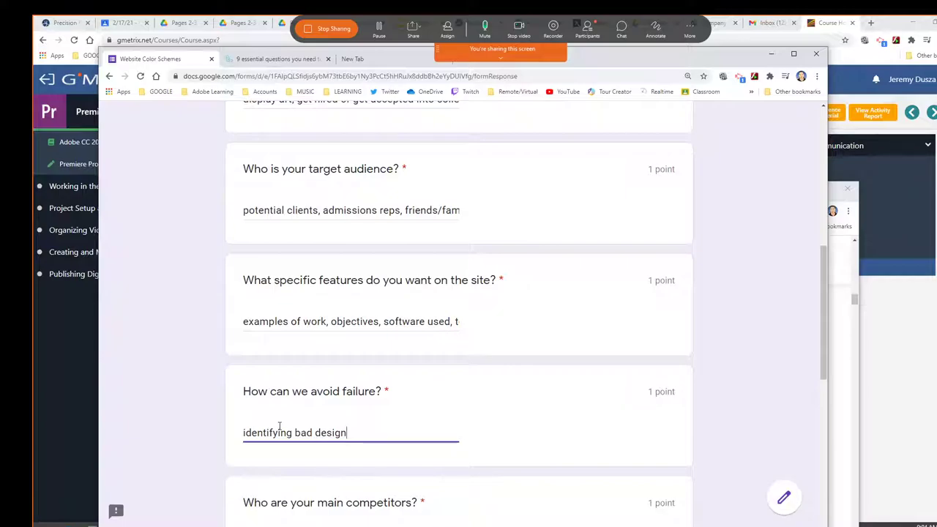
key("BackSpace")
type("n -")
key("BackSpace")
key("BackSpace")
type("- non-compl")
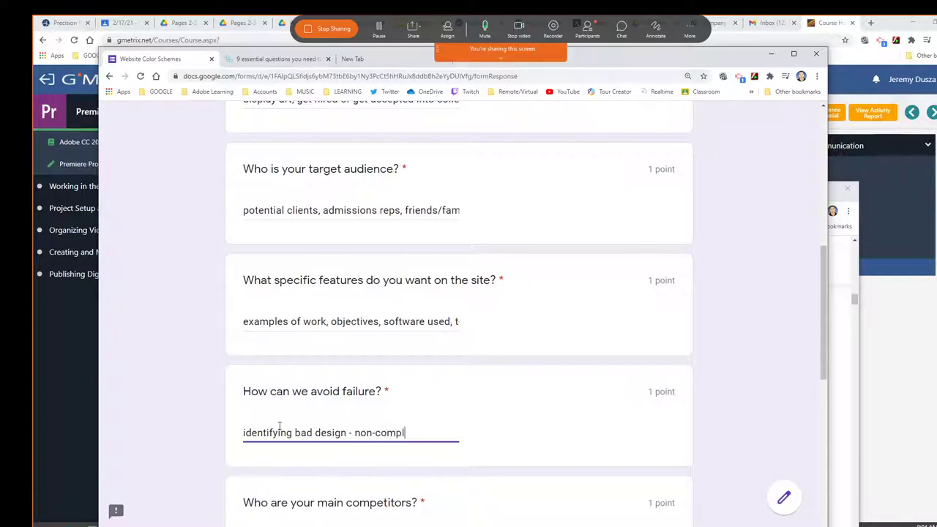
type("ementa")
key("BackSpace")
type("ing colors,")
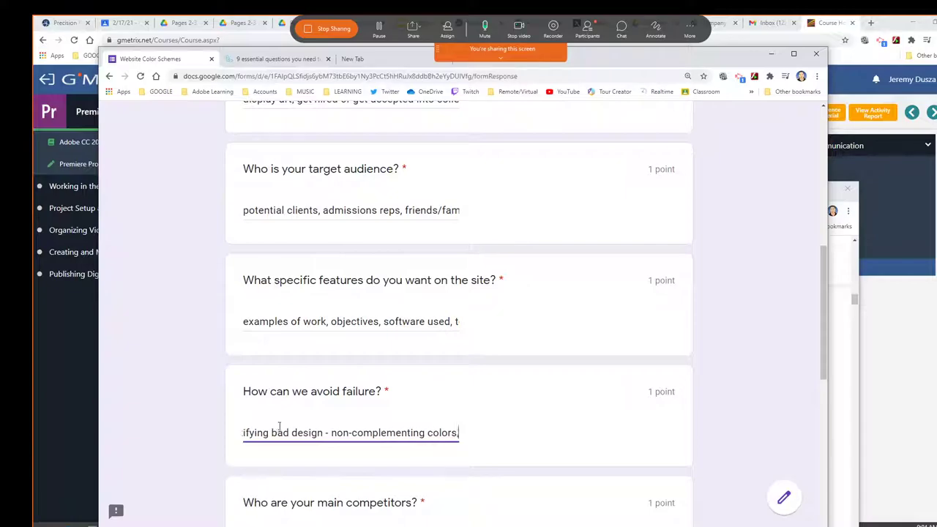
type(" too fonts")
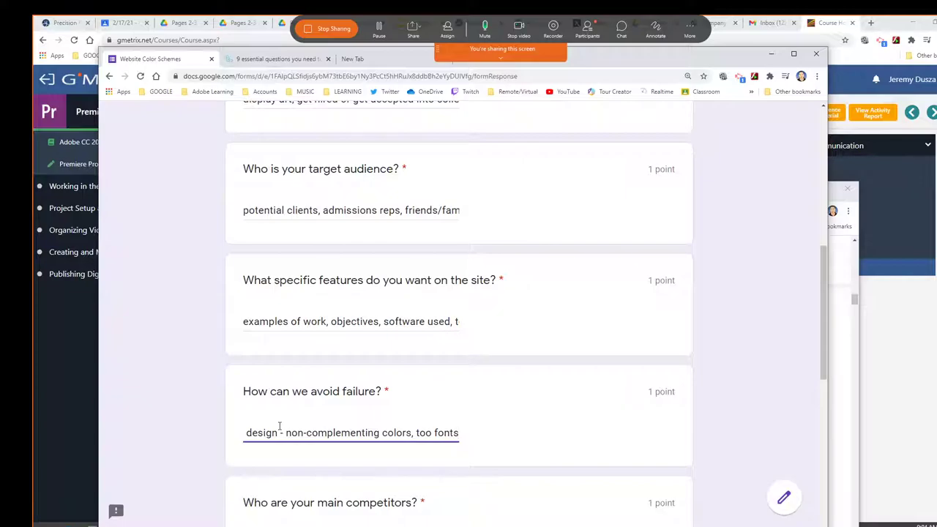
type(", ")
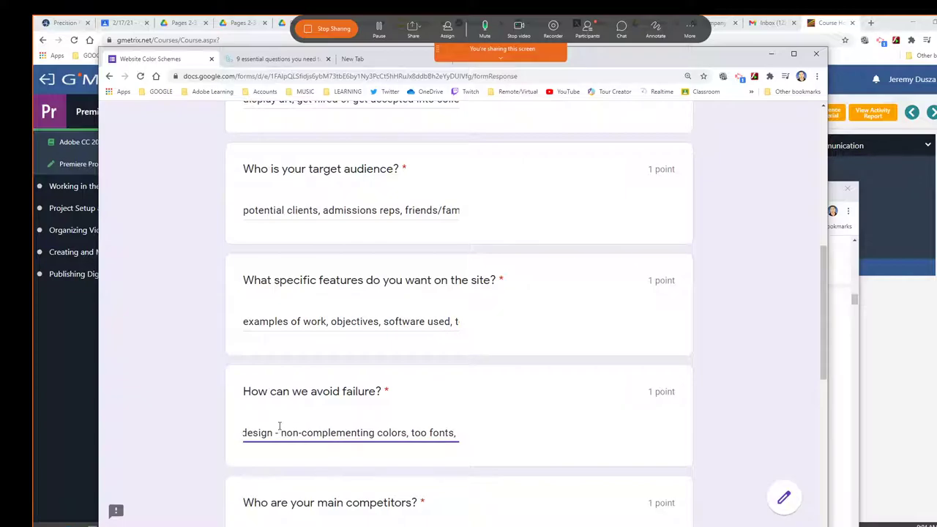
type("poor or")
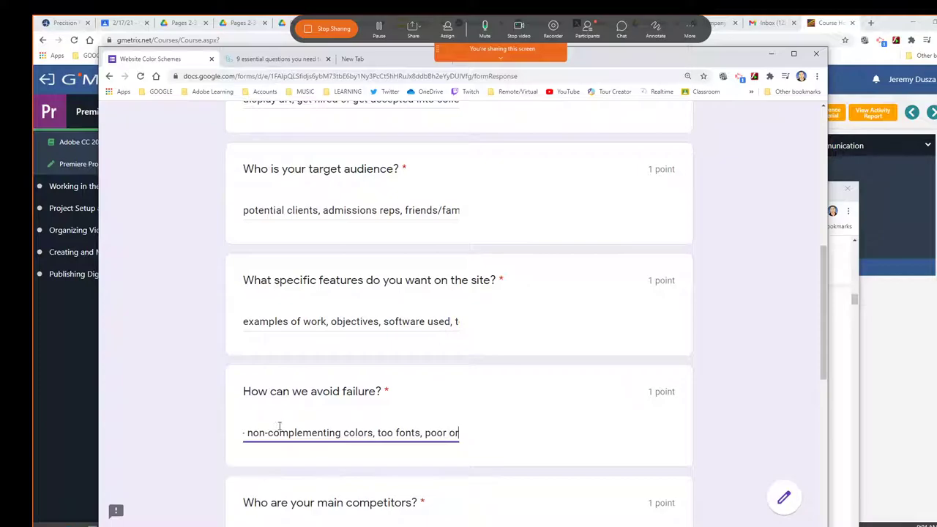
type("ganizat")
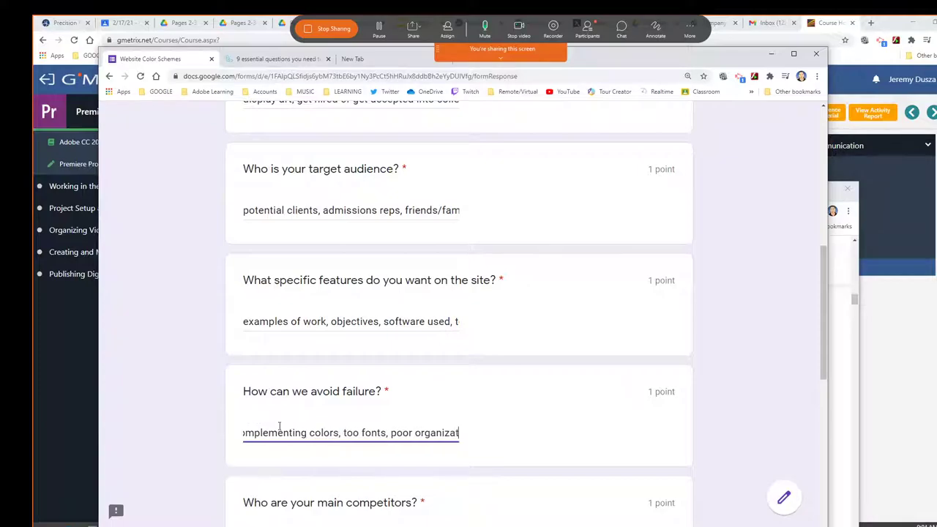
type("oi")
key("BackSpace")
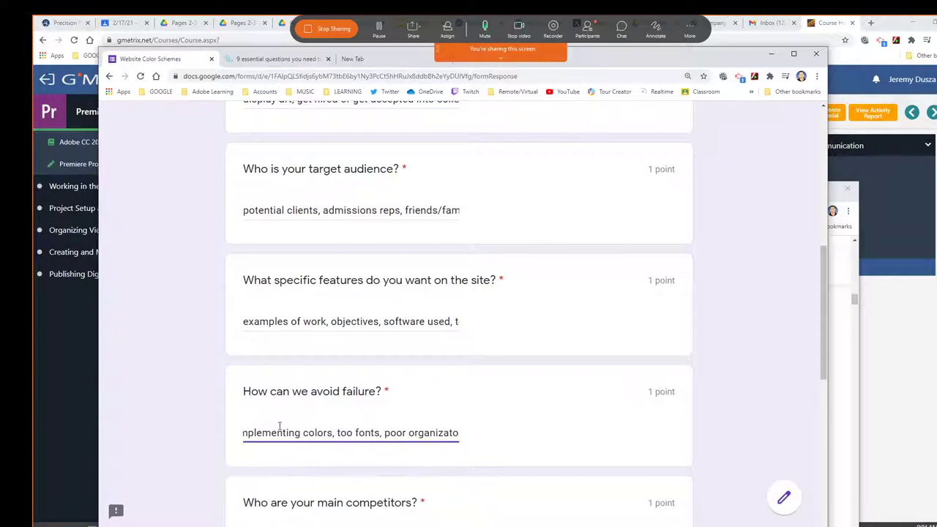
key("BackSpace")
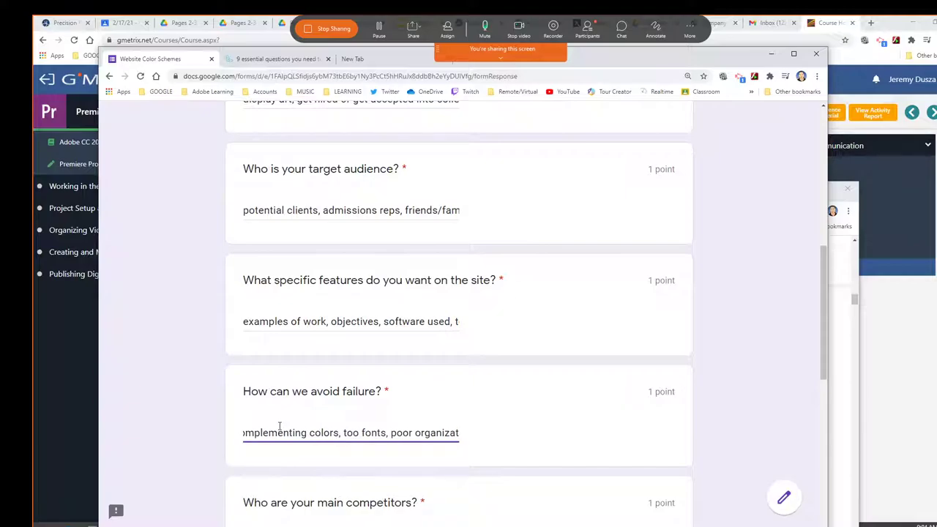
key("Left")
key("Left")
key("Left")
key("Left")
key("Left")
key("Left")
key("Left")
key("Left")
key("Left")
key("Left")
key("Left")
key("Left")
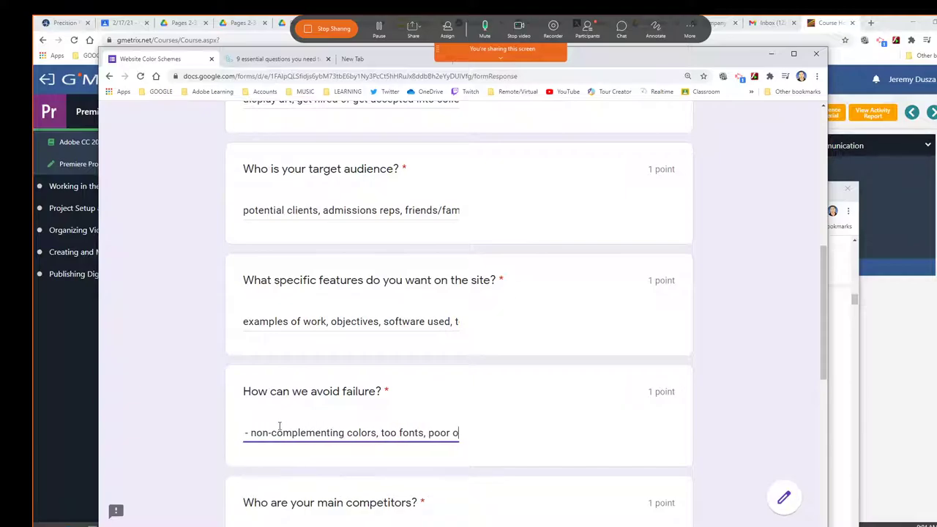
key("BackSpace")
key("BackSpace")
key("BackSpace")
key("BackSpace")
type("un")
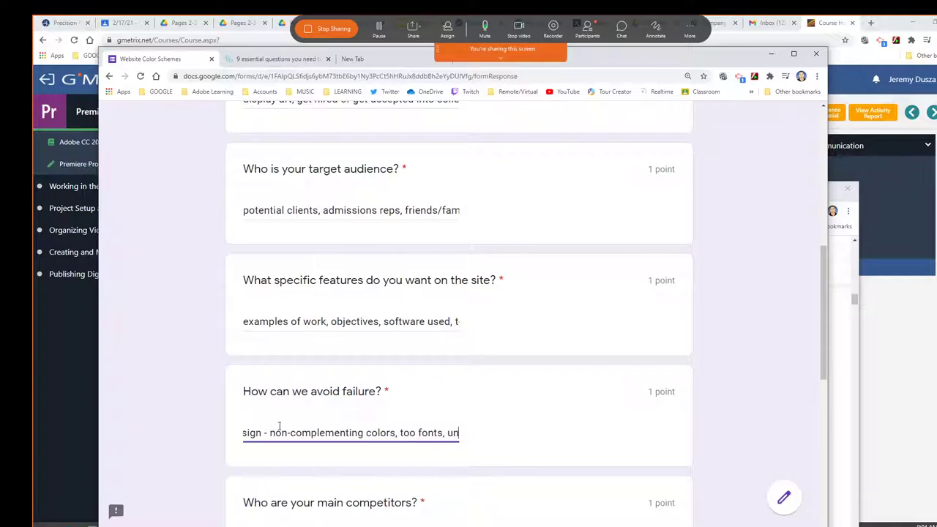
type("bala")
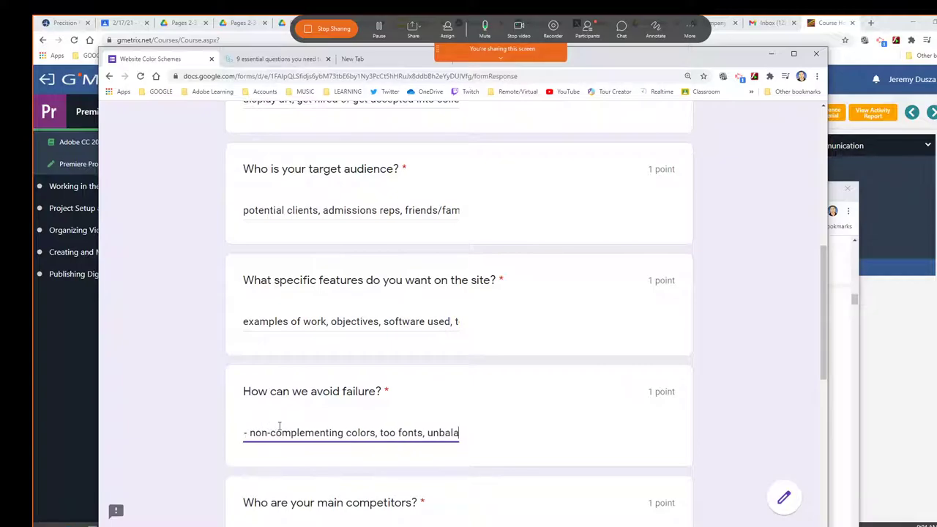
type("nced")
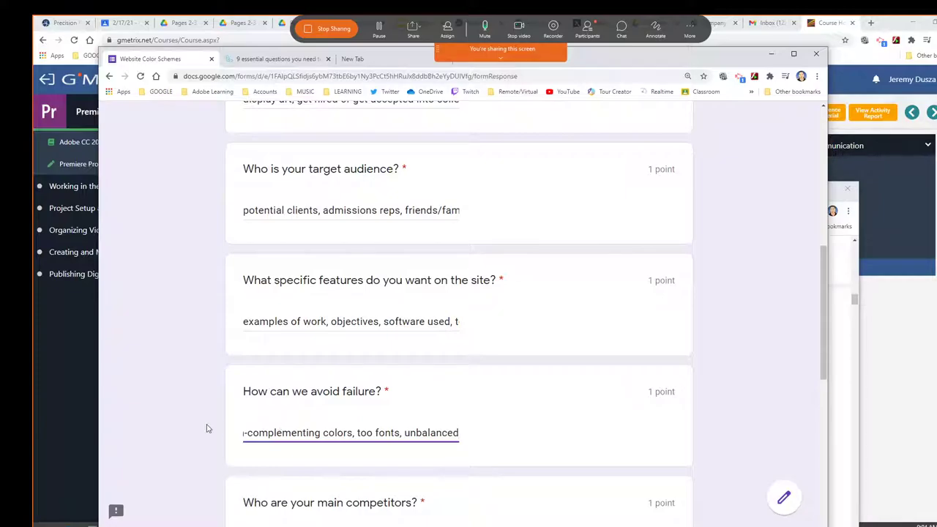
Answer 'Who are your main competitors?' with 'other artists' in the maximized form window
scroll(362, 427, "down", 2)
scroll(361, 427, "down", 1)
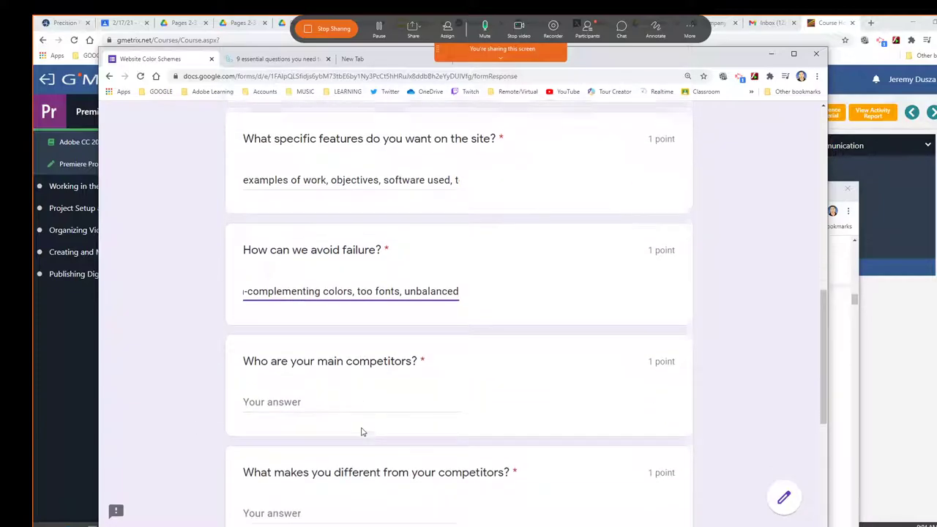
scroll(361, 430, "down", 1)
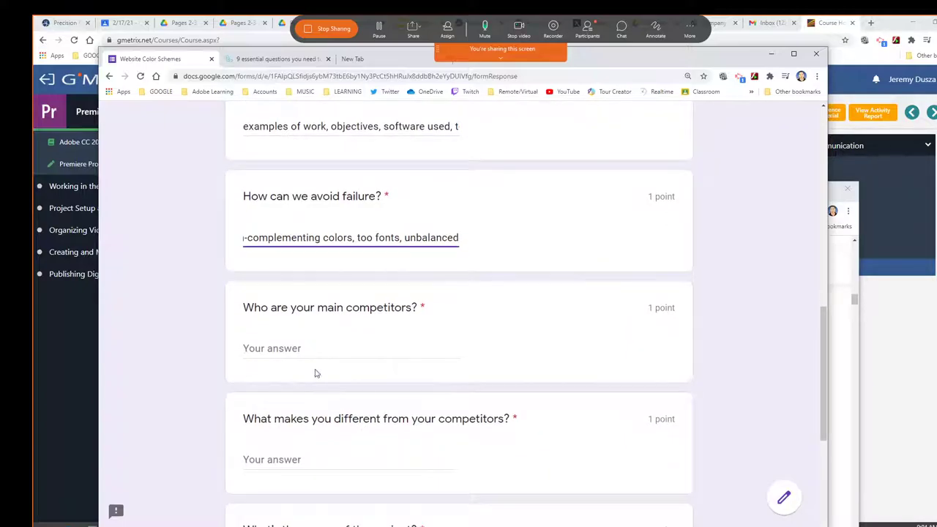
left_click(301, 351)
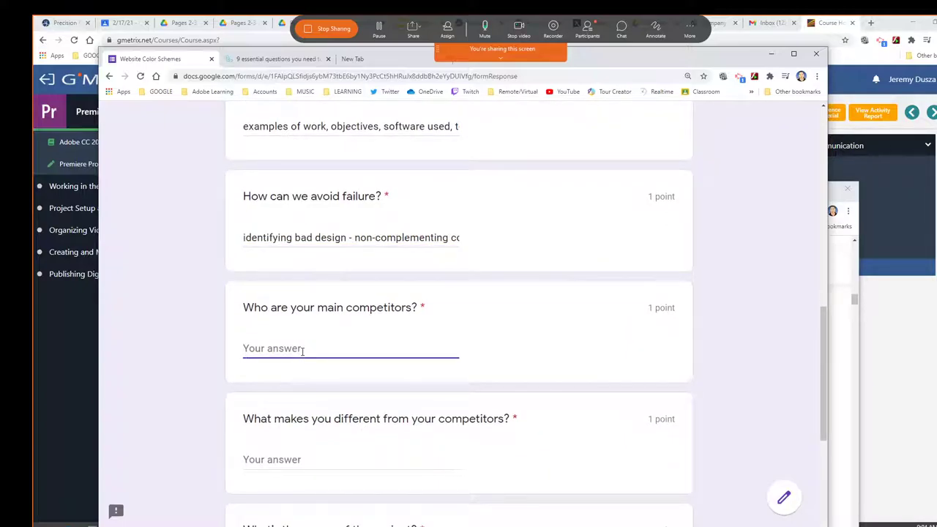
left_click(793, 54)
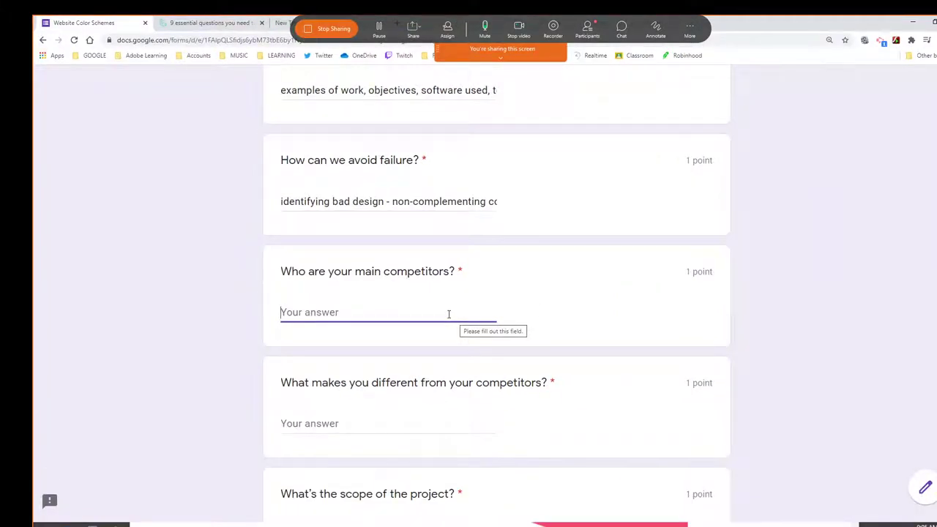
type("other ar")
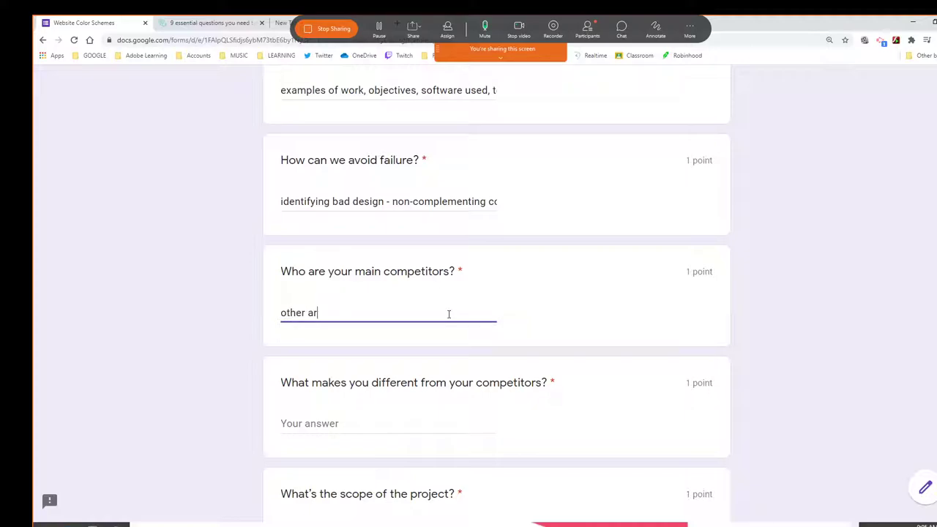
type("tists")
scroll(382, 322, "down", 1)
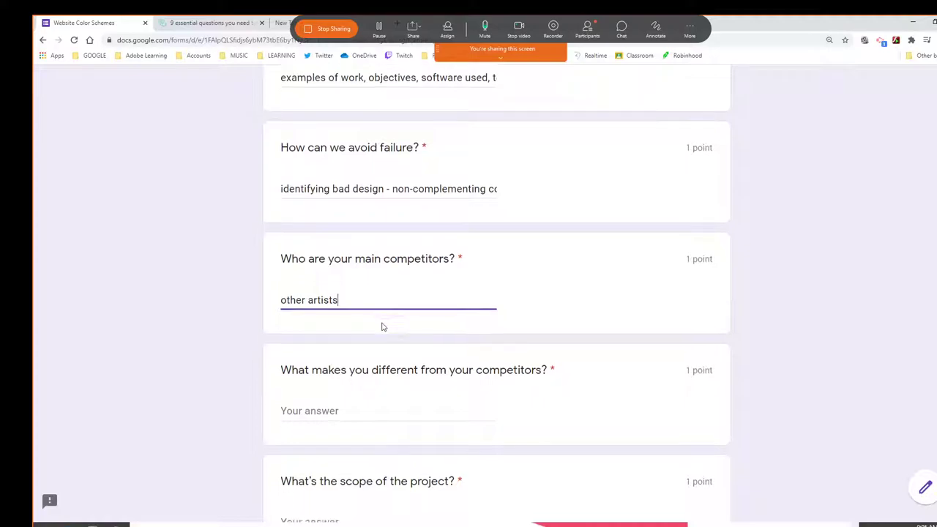
scroll(382, 327, "down", 1)
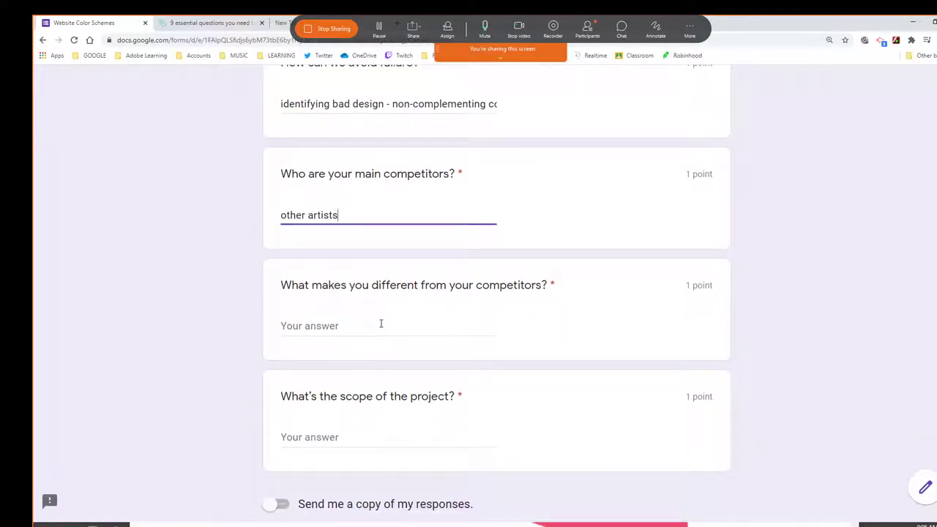
Answer 'What makes you different from your competitors?' with 'organization, use of design principles'
left_click(382, 323)
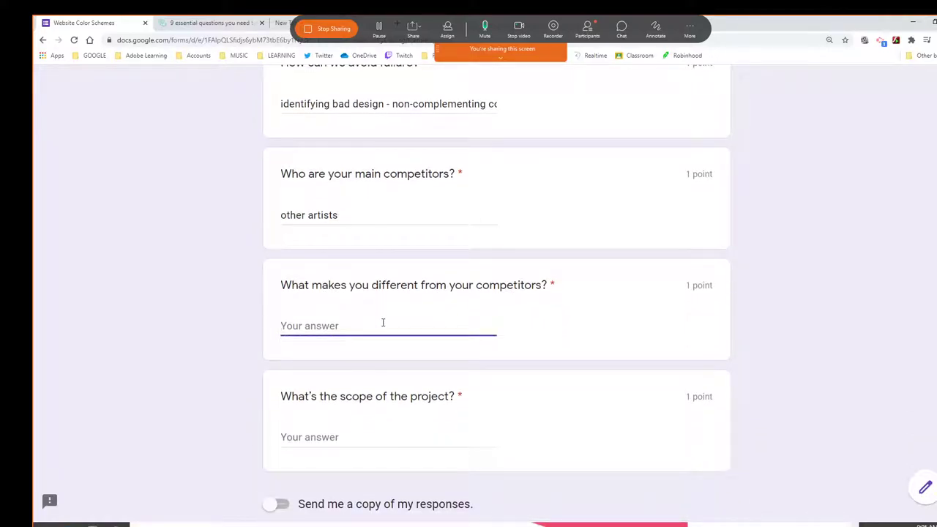
type("or")
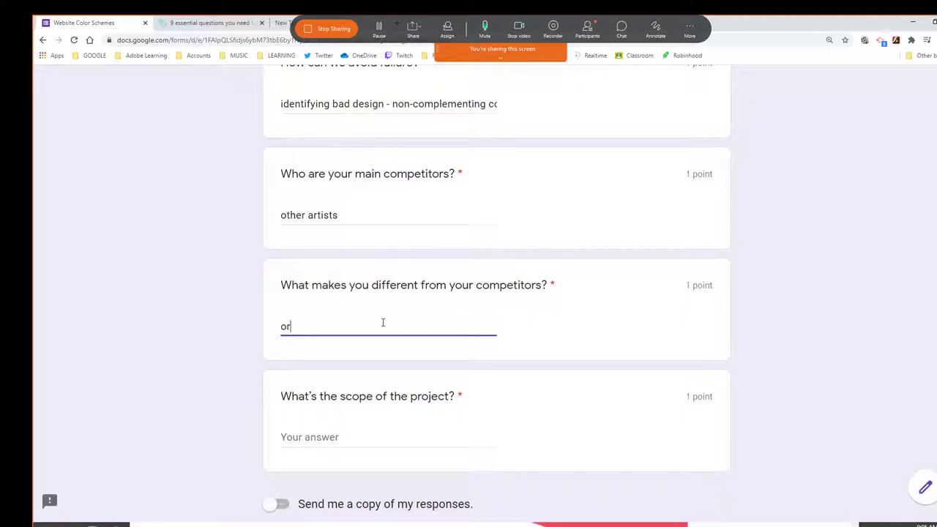
type("ganization, use of ")
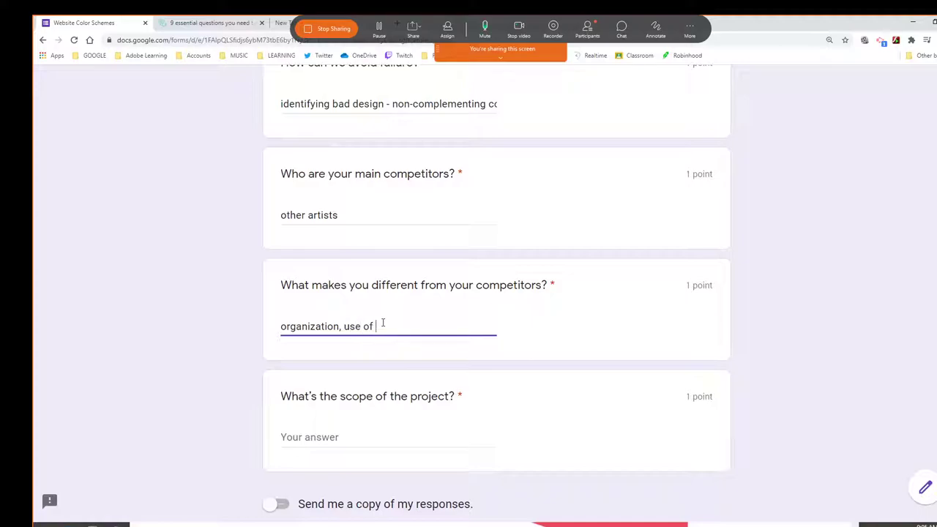
type("design principles")
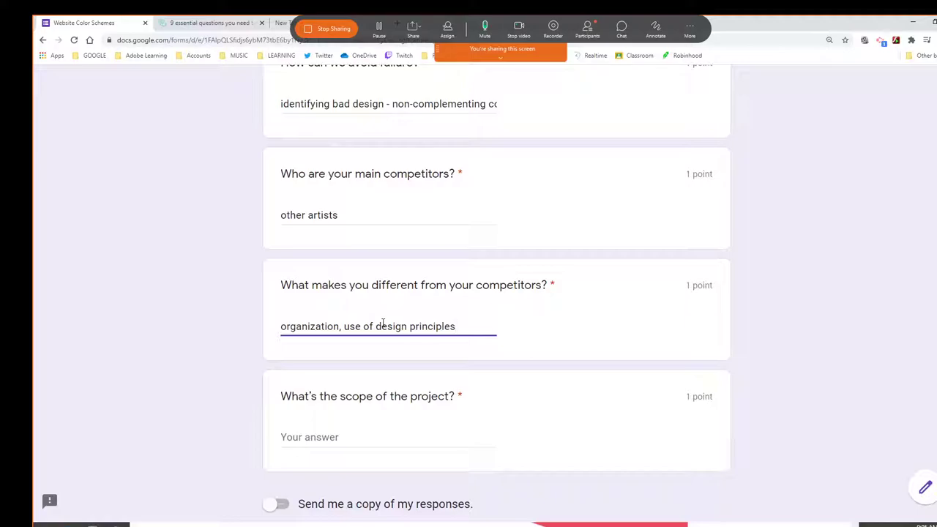
left_click(319, 438)
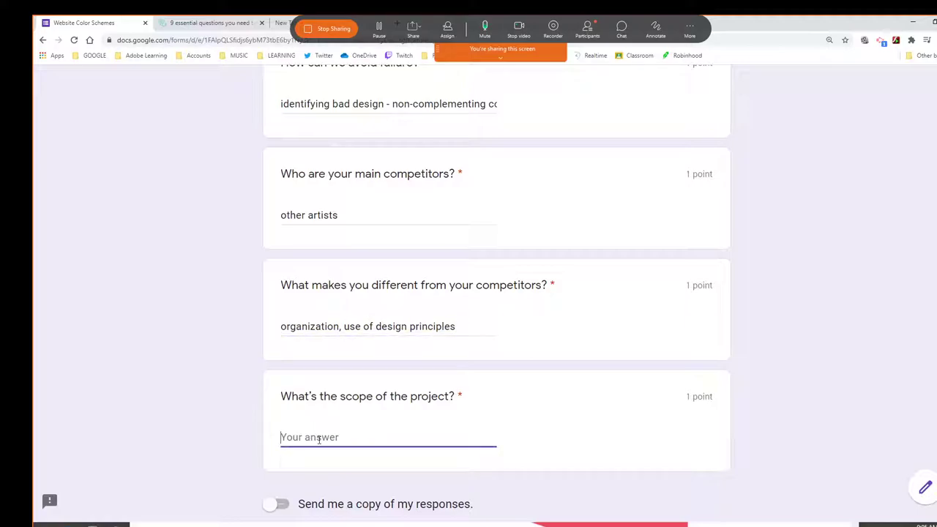
Enter 'short-term: end of term; long-term: throughout career' as the project scope answer
type("short-term: end of term")
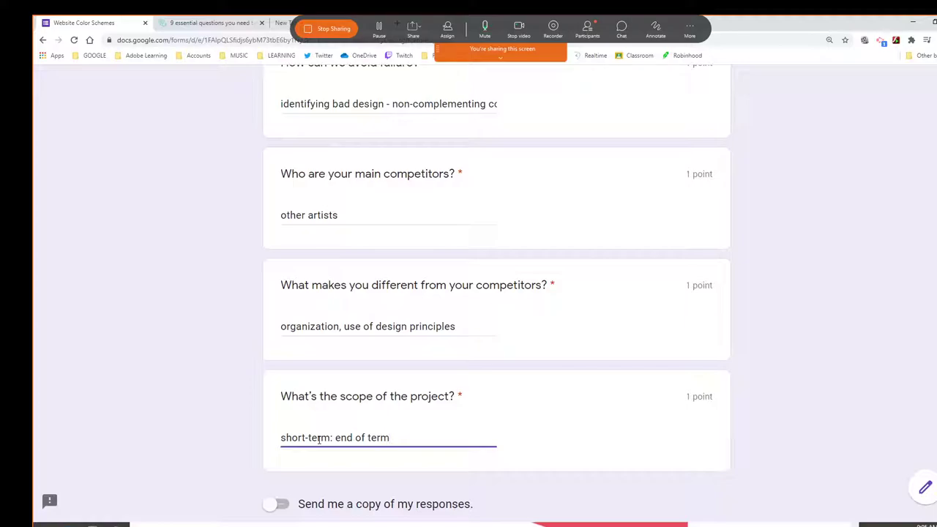
type("; long-term")
type(": throughou")
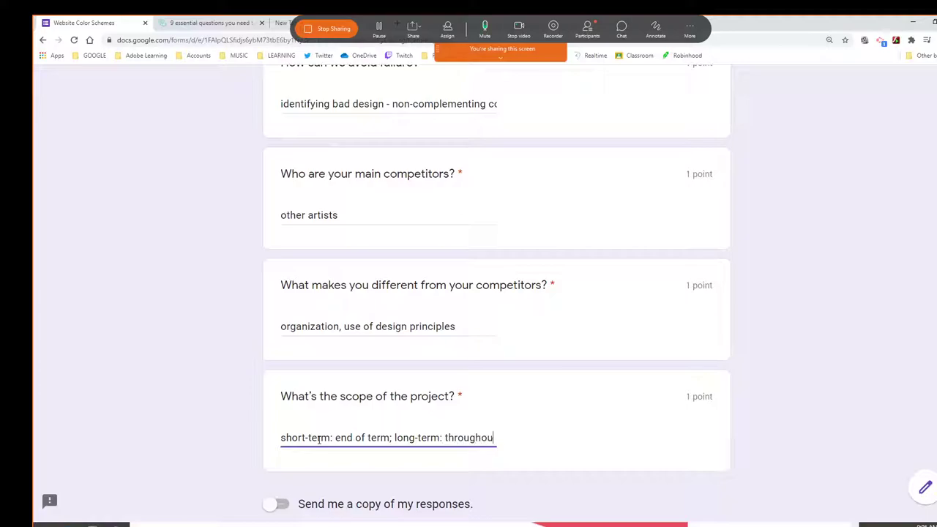
type("t ")
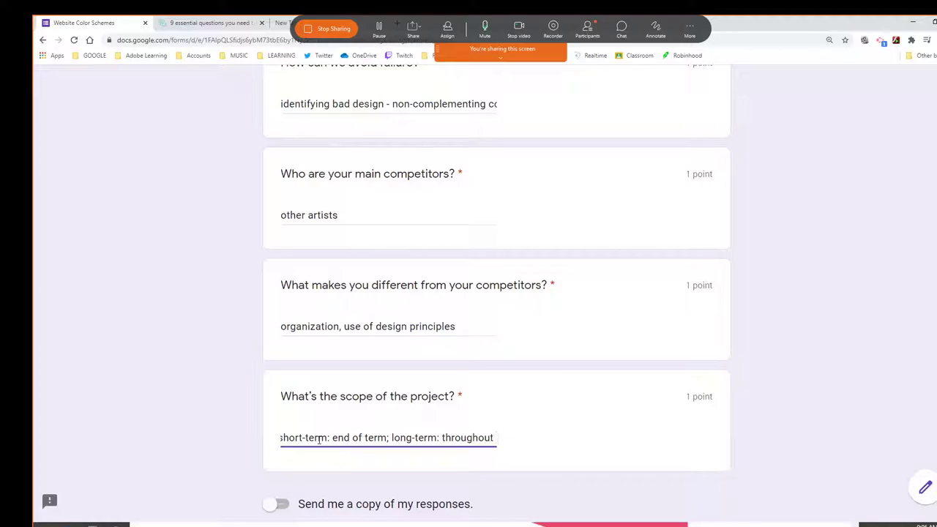
type("career")
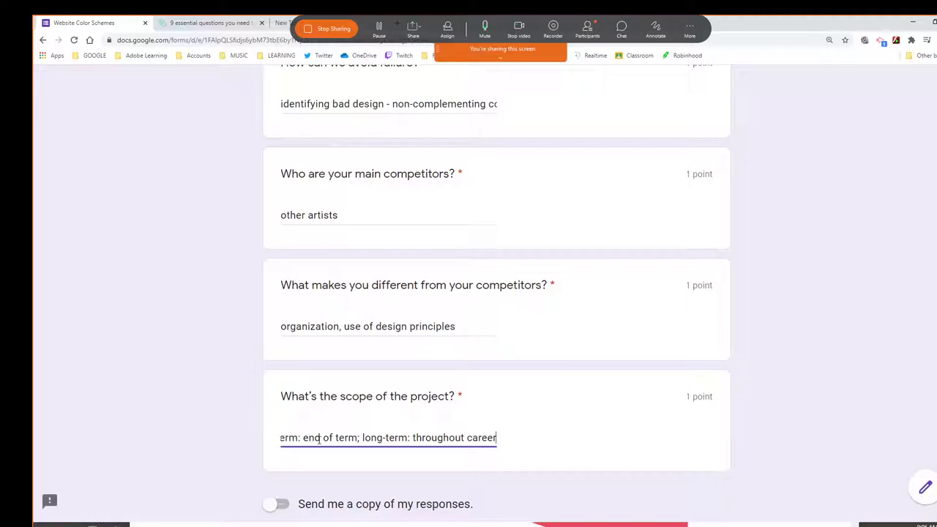
scroll(787, 368, "down", 1)
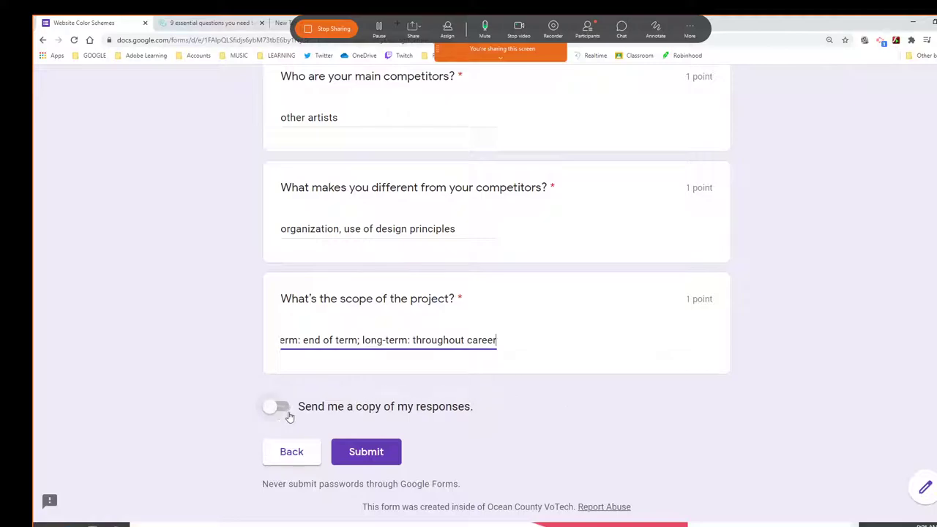
Review the answers and switch on 'Send me a copy of my responses'
scroll(429, 400, "up", 5)
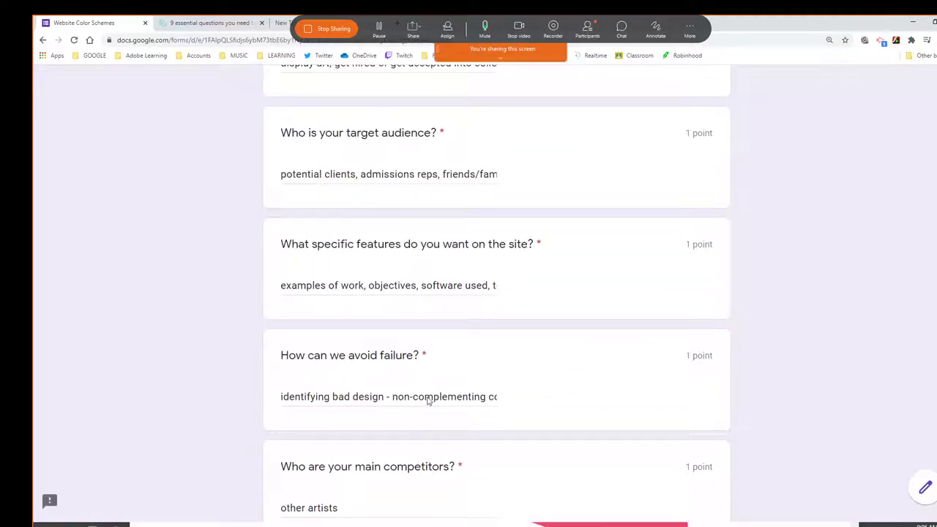
scroll(429, 401, "up", 5)
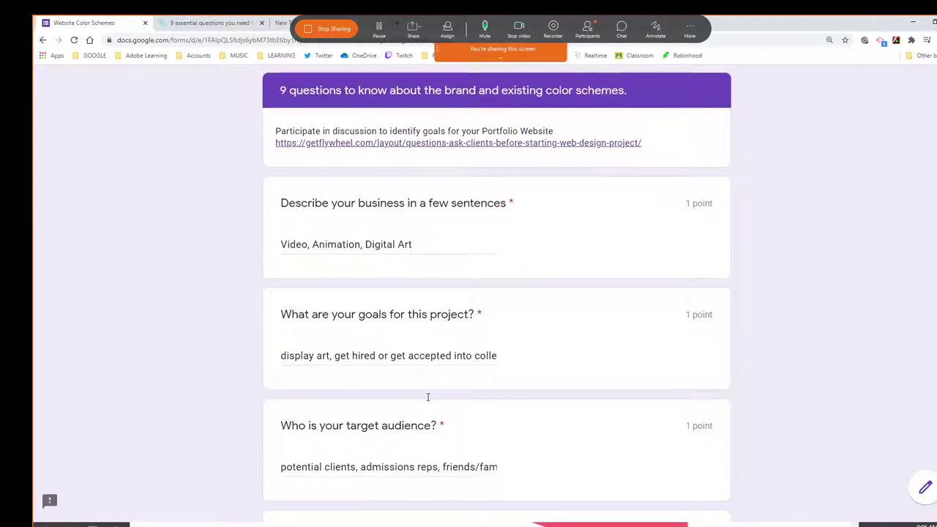
scroll(429, 400, "down", 5)
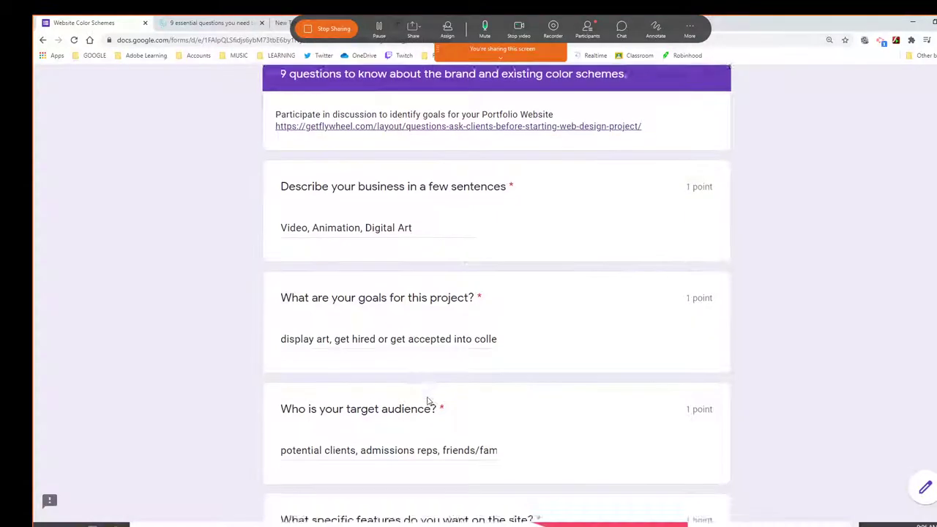
scroll(428, 400, "down", 5)
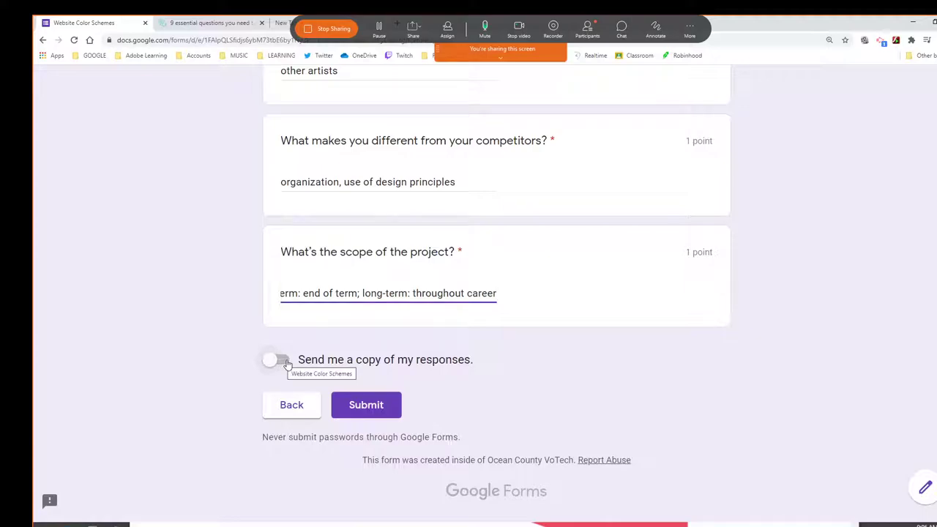
left_click(284, 363)
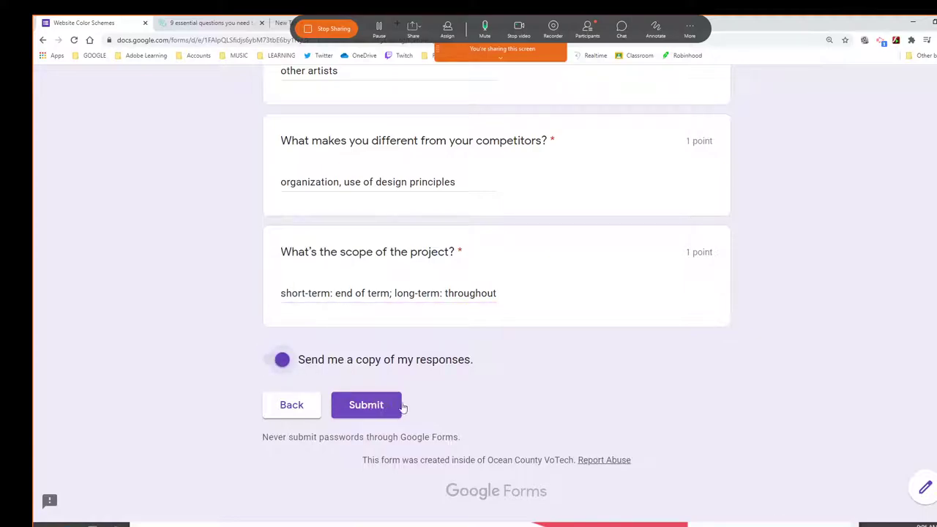
Scroll back through the form to check all nine brand-section answers
scroll(449, 408, "up", 1)
scroll(449, 408, "up", 5)
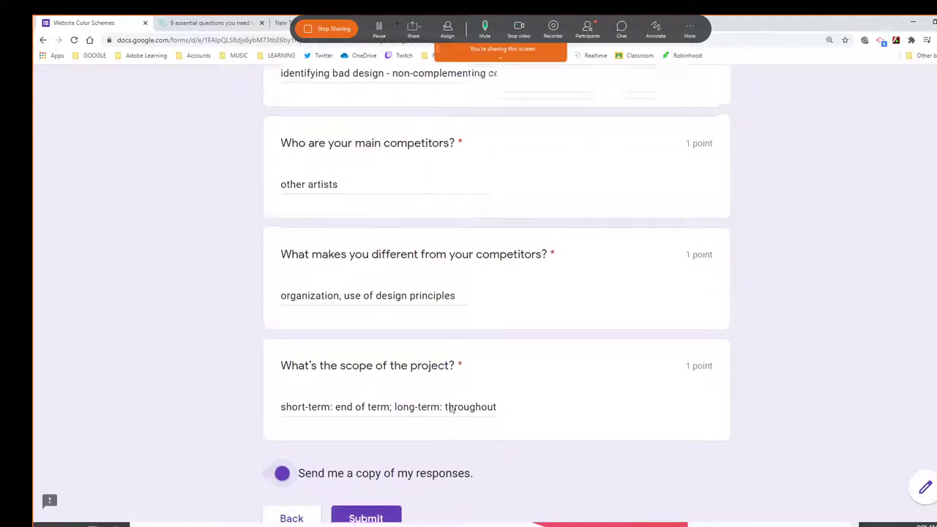
scroll(450, 405, "down", 6)
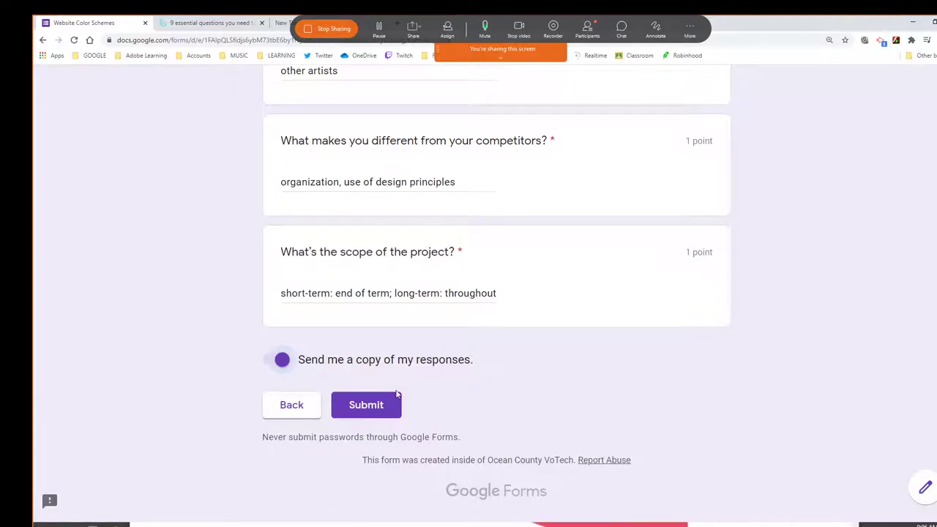
scroll(395, 394, "up", 5)
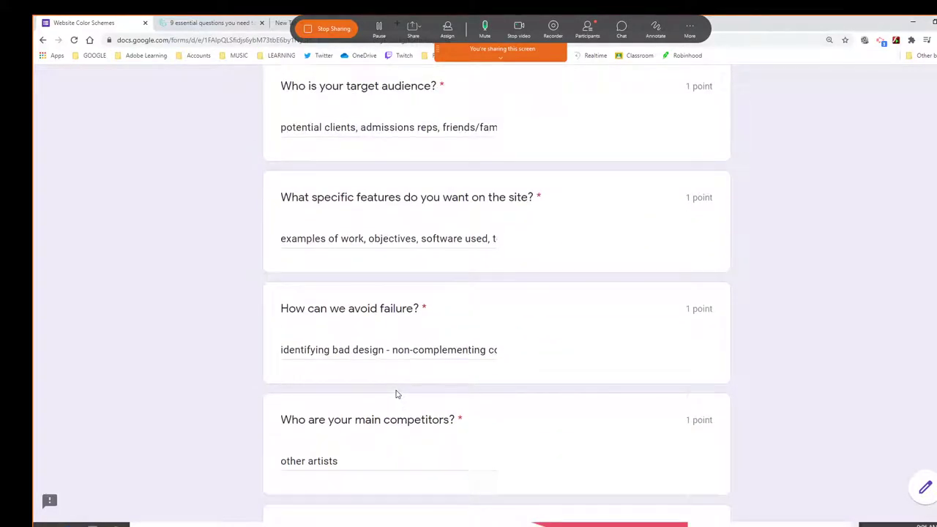
scroll(395, 393, "up", 1)
scroll(397, 393, "up", 1)
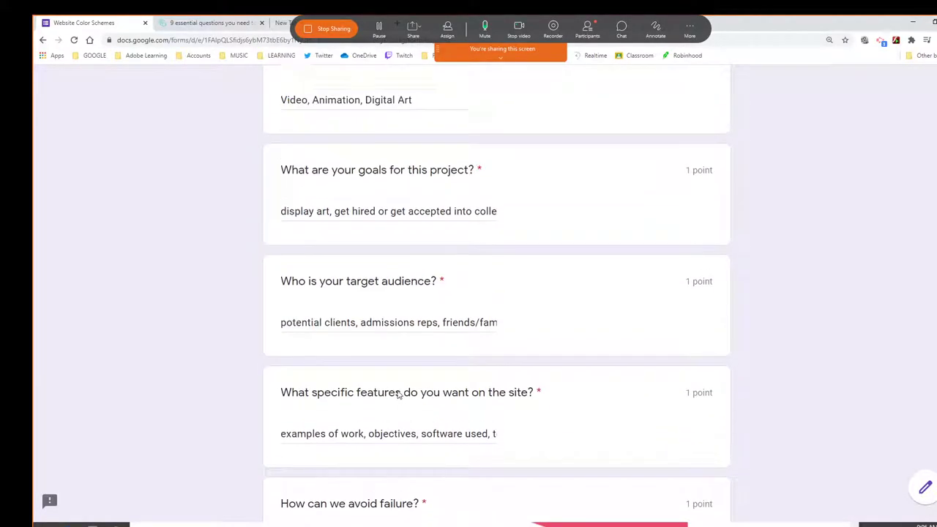
scroll(401, 393, "up", 2)
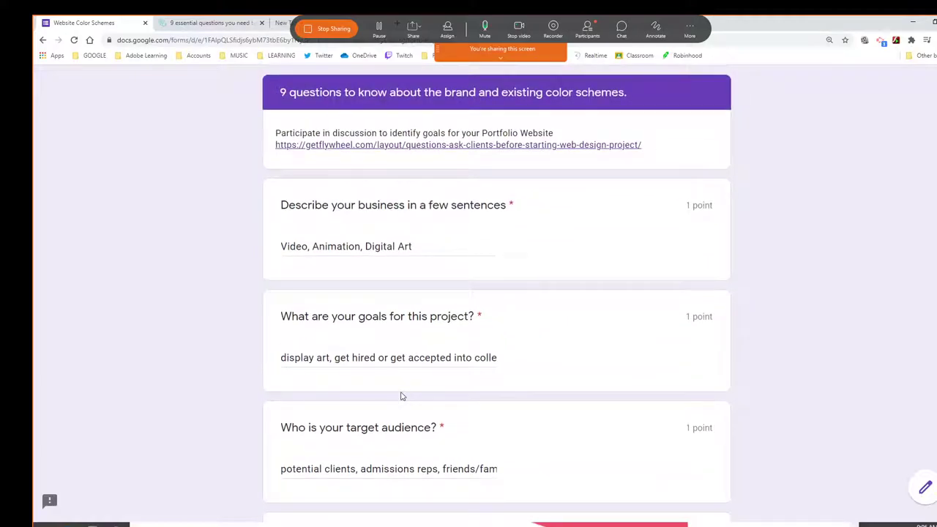
scroll(401, 392, "down", 2)
scroll(401, 393, "down", 5)
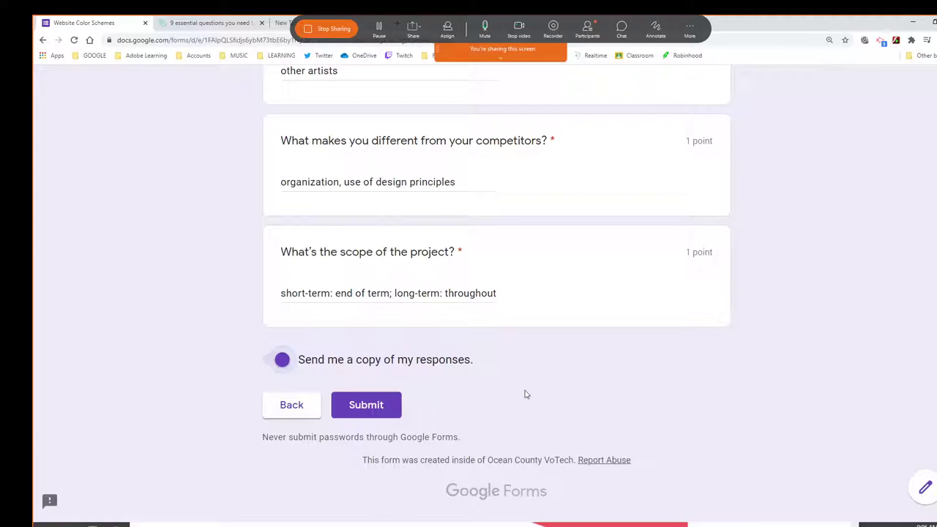
Submit the form and look through the graded results scoring 3/22 points
left_click(365, 414)
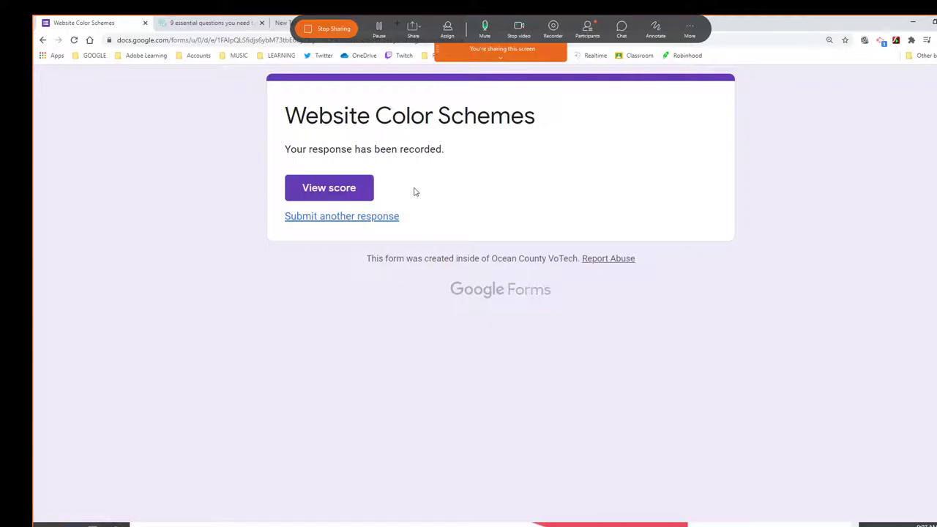
left_click(345, 188)
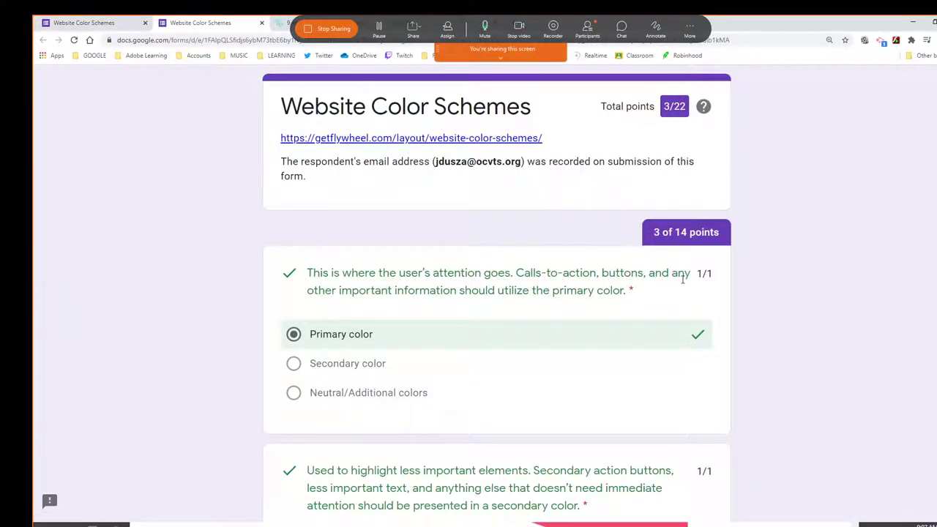
scroll(696, 171, "down", 5)
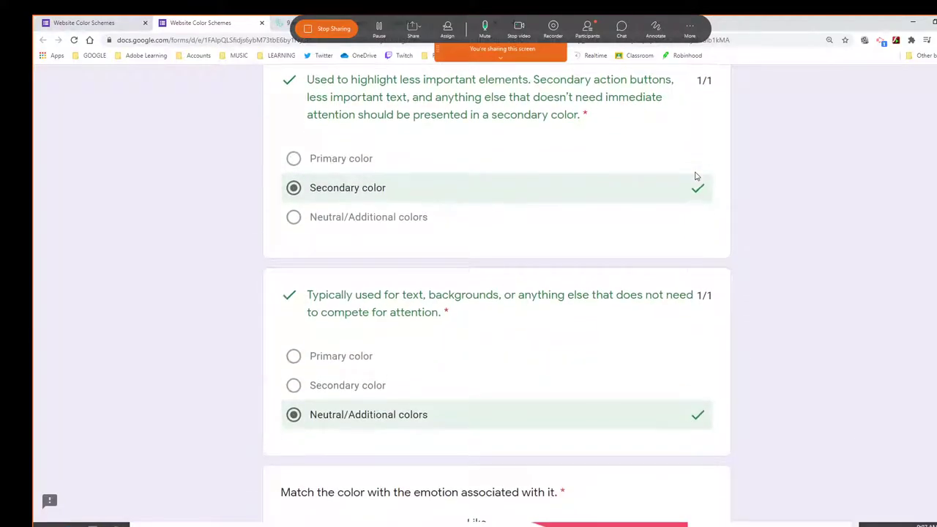
scroll(696, 175, "down", 9)
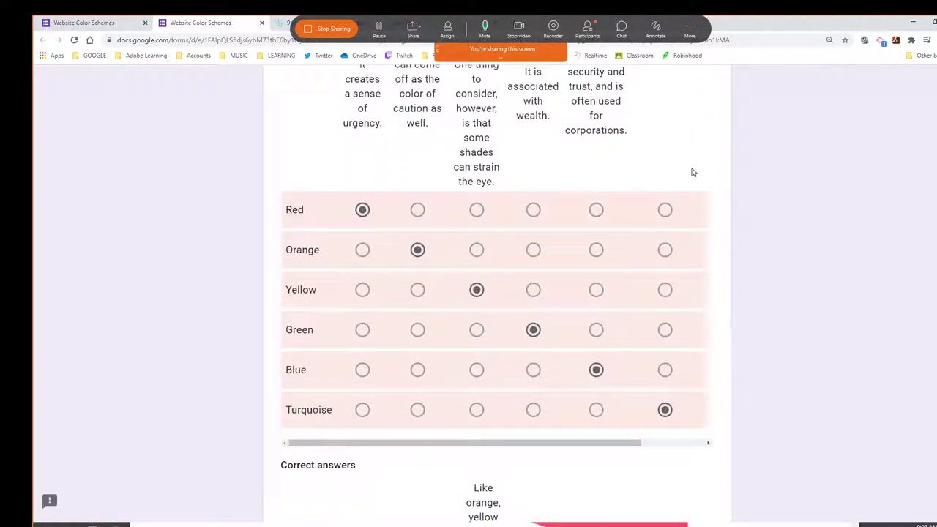
scroll(693, 172, "down", 3)
scroll(690, 171, "up", 7)
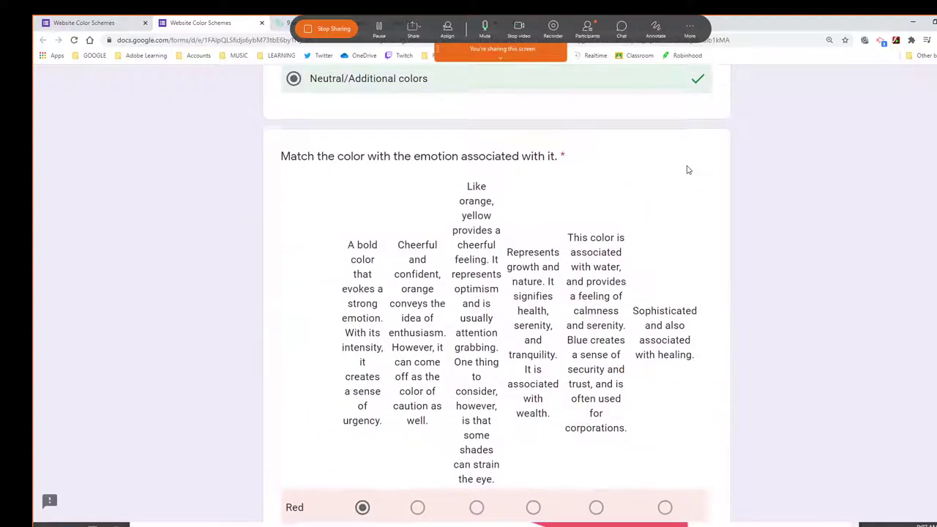
scroll(687, 170, "up", 10)
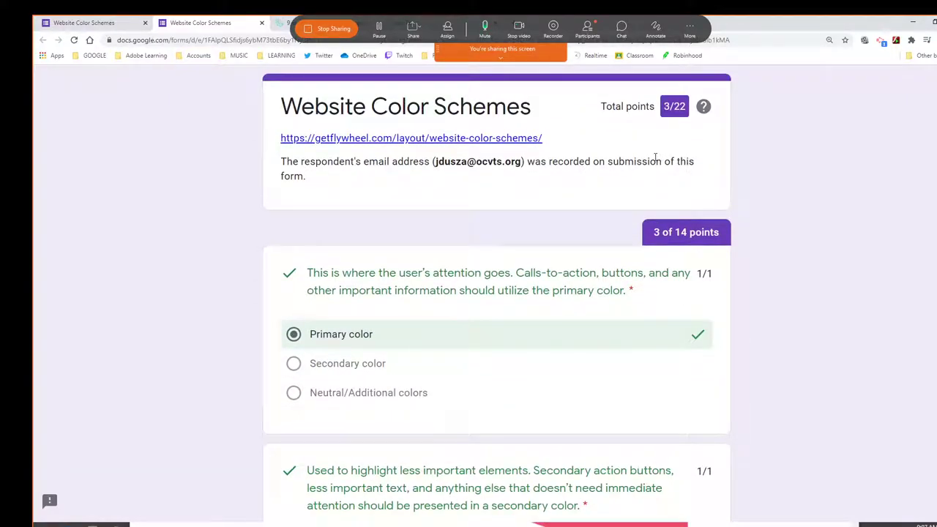
scroll(655, 159, "down", 3)
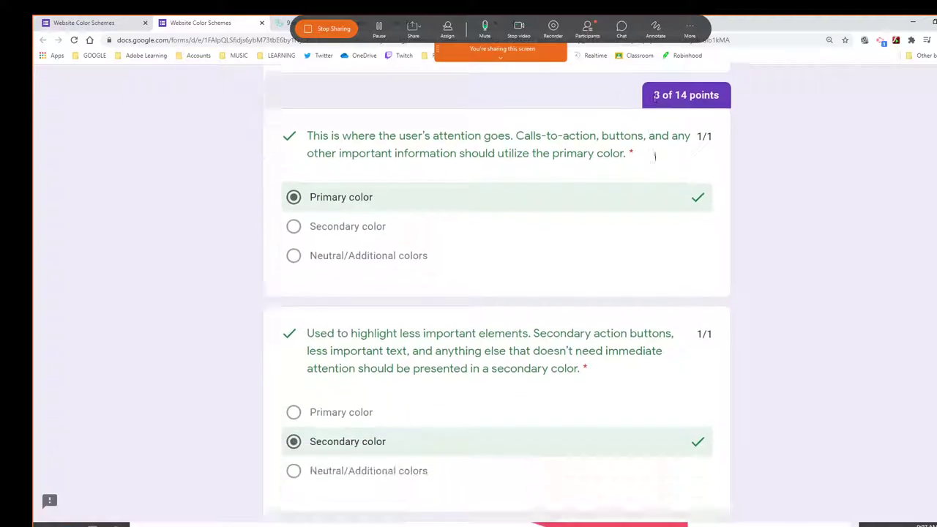
scroll(654, 159, "up", 3)
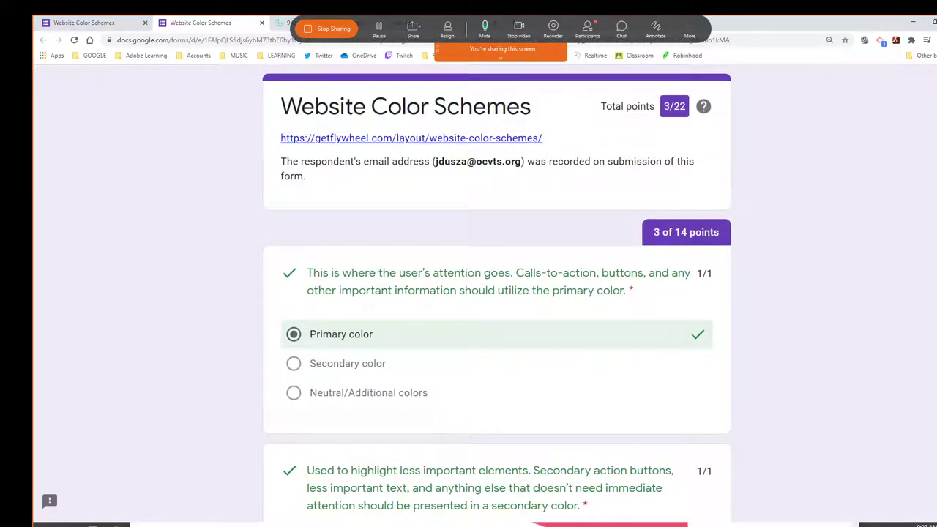
key("alt+Tab")
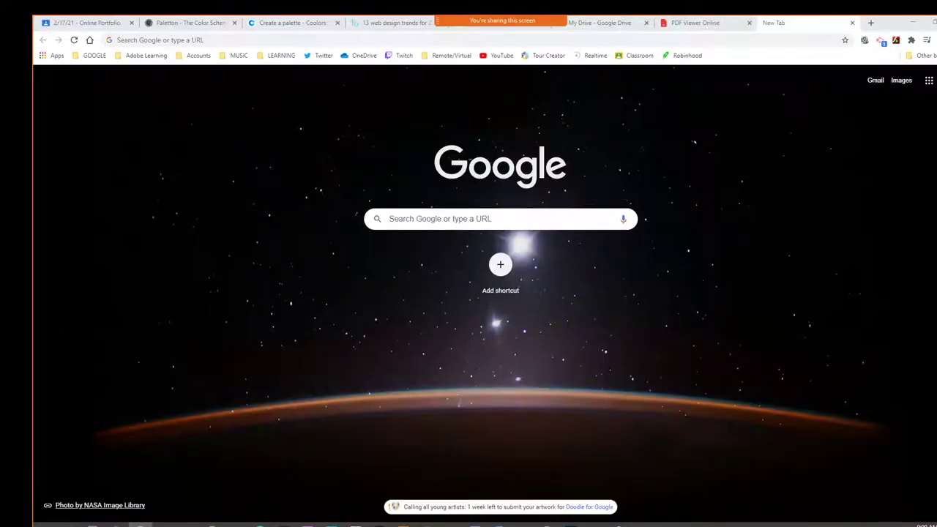
Go to sites.google.com to bring up the Google Sites home page
left_click(176, 39)
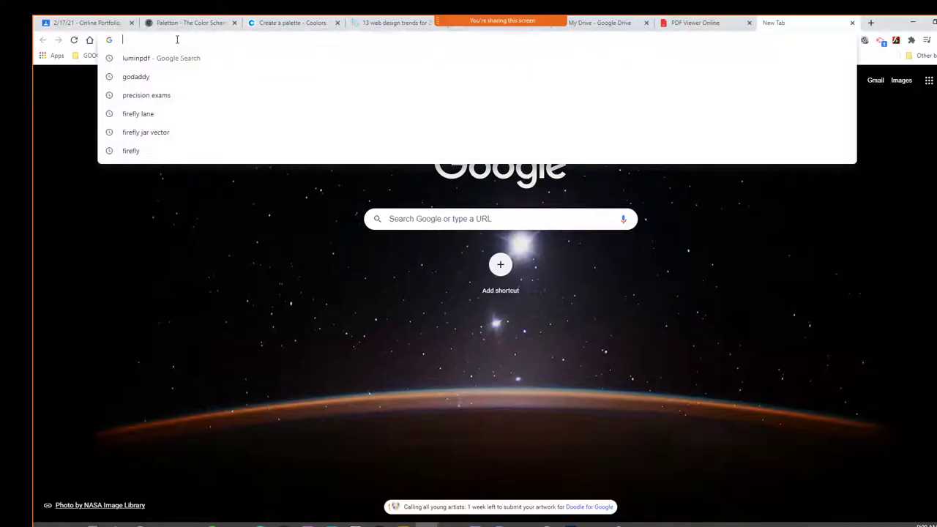
type("sites.")
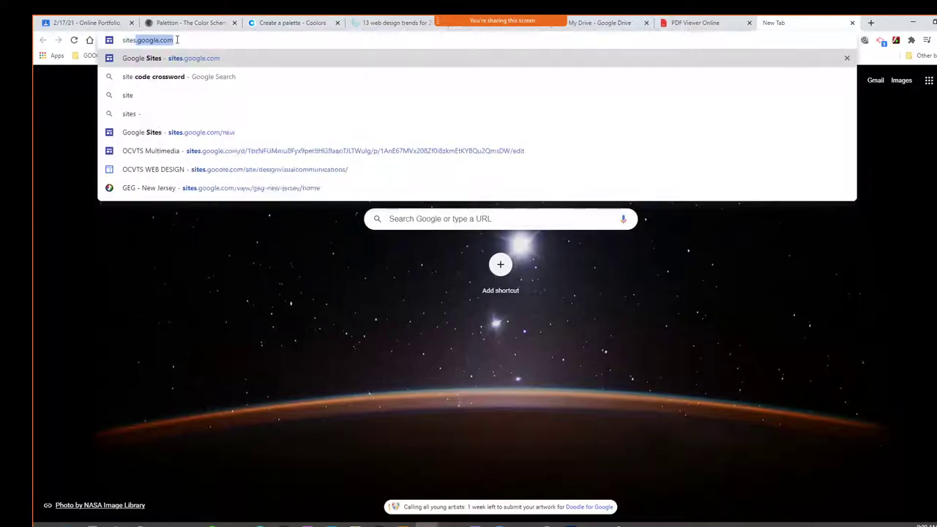
type("go")
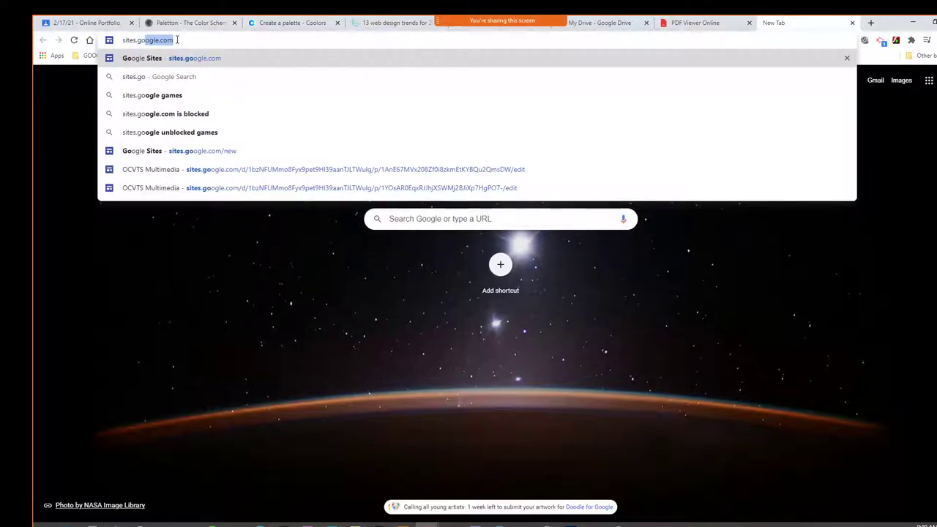
key("Return")
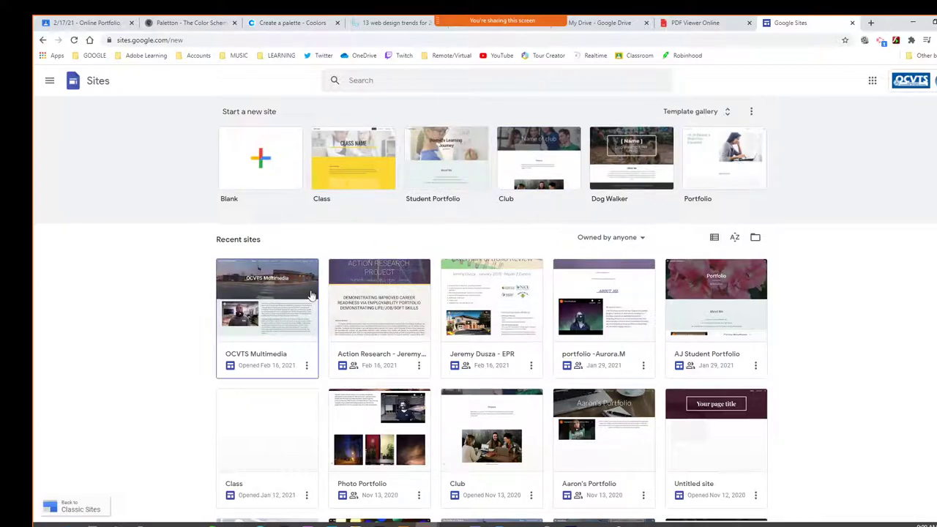
Open the OCVTS Multimedia site in the editor and scroll to the sections below the intro
left_click(505, 298)
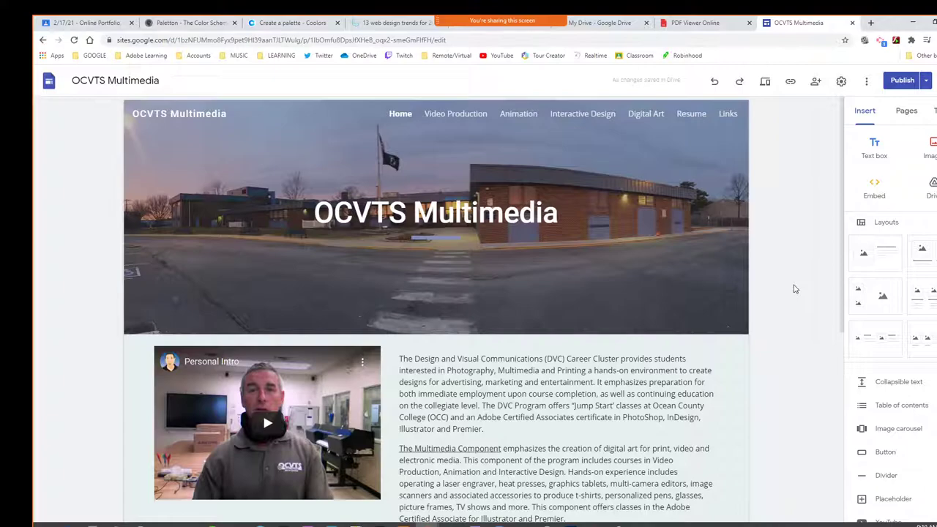
mouse_move(634, 290)
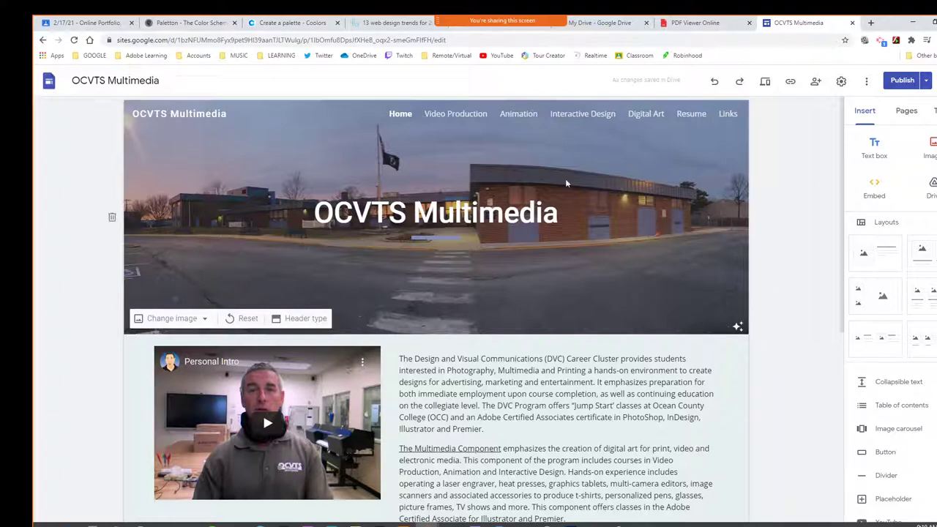
scroll(560, 264, "down", 4)
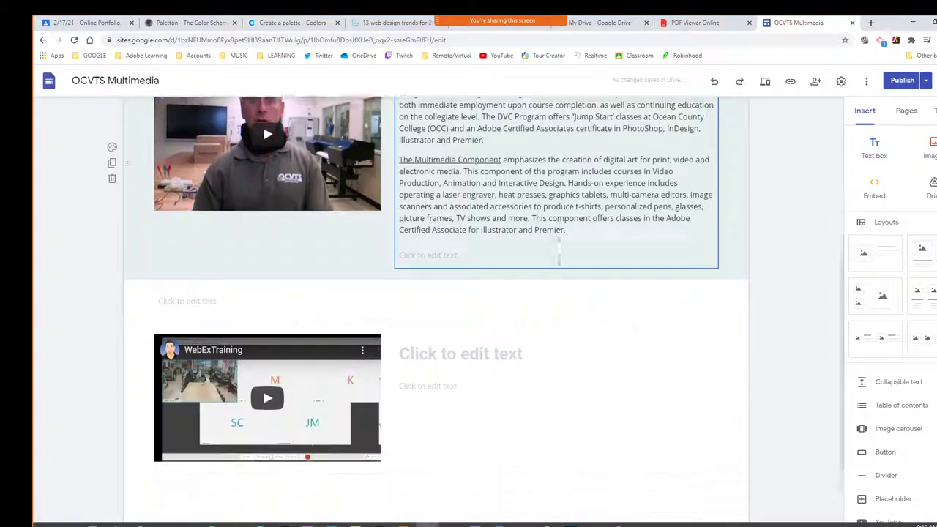
scroll(558, 253, "up", 1)
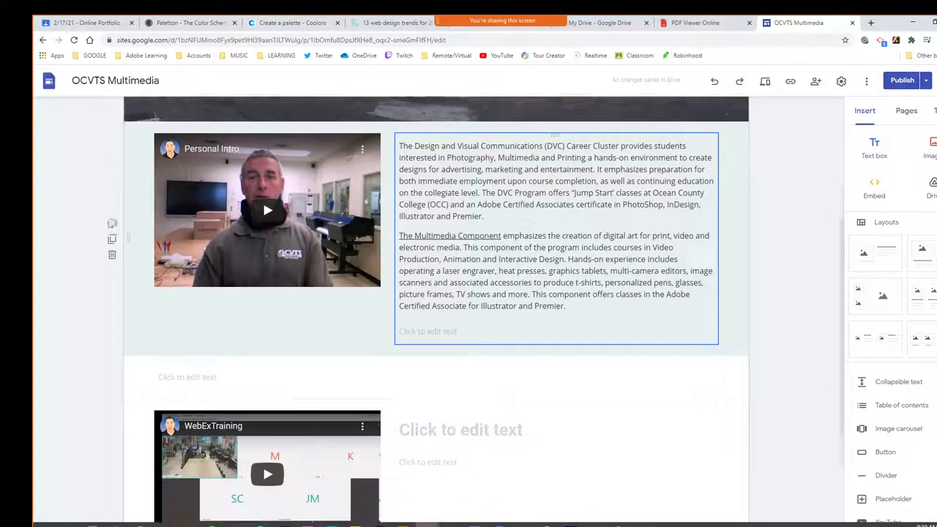
scroll(537, 287, "down", 1)
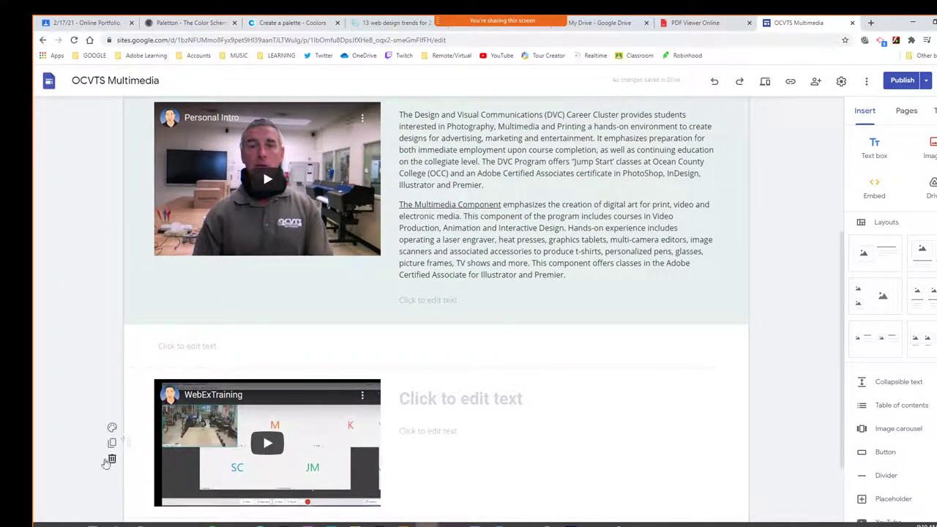
Delete the WebEx Training section and the empty text section, then return to the page top
left_click(112, 459)
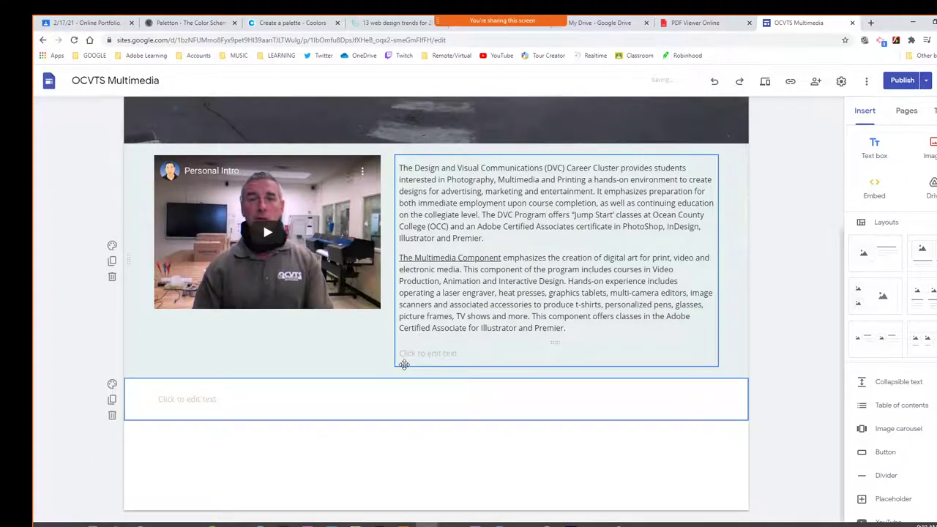
scroll(138, 464, "up", 2)
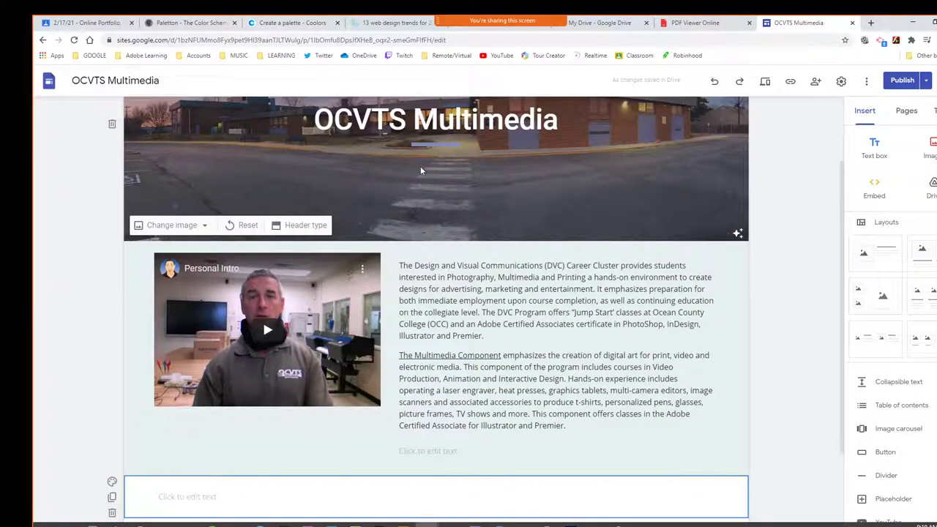
scroll(428, 272, "up", 1)
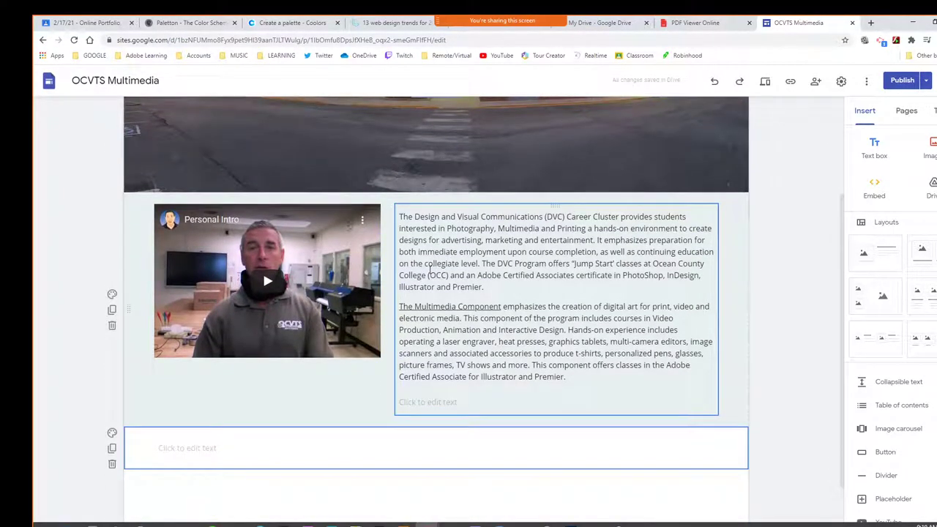
left_click(112, 464)
scroll(335, 429, "up", 2)
scroll(335, 423, "up", 1)
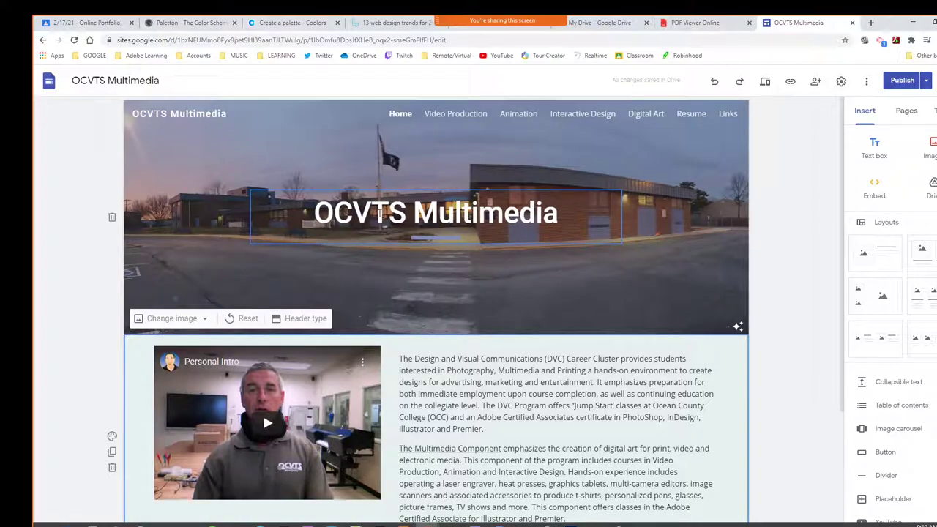
Scroll through the Video Production page of the OCVTS Multimedia example site
left_click(458, 115)
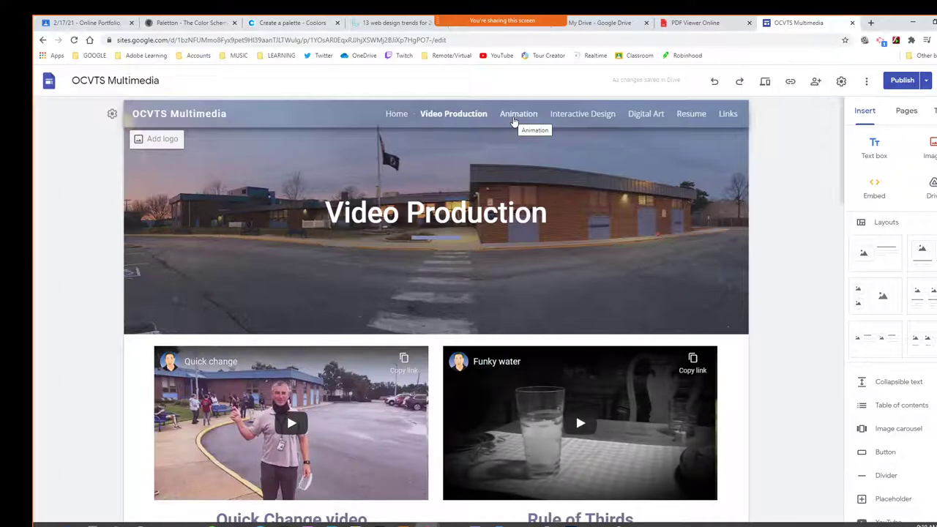
scroll(448, 230, "down", 2)
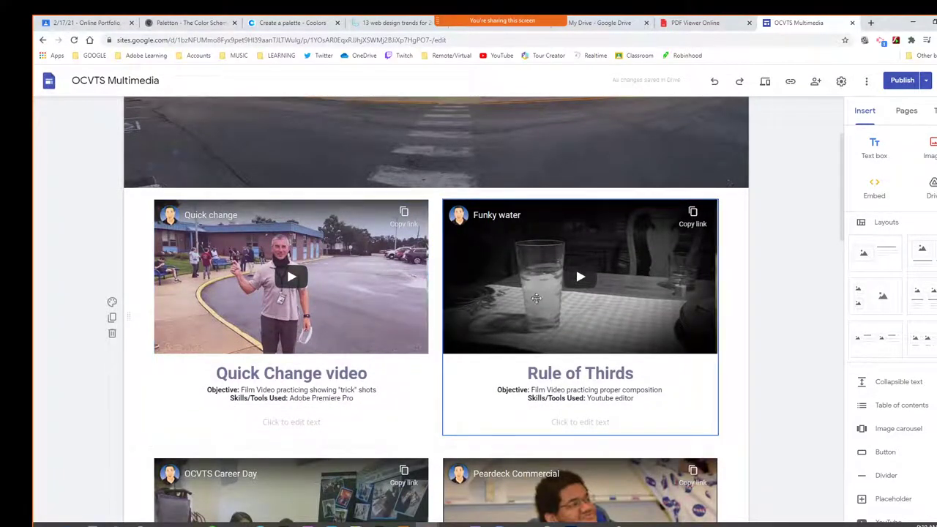
scroll(433, 314, "down", 2)
scroll(431, 316, "up", 1)
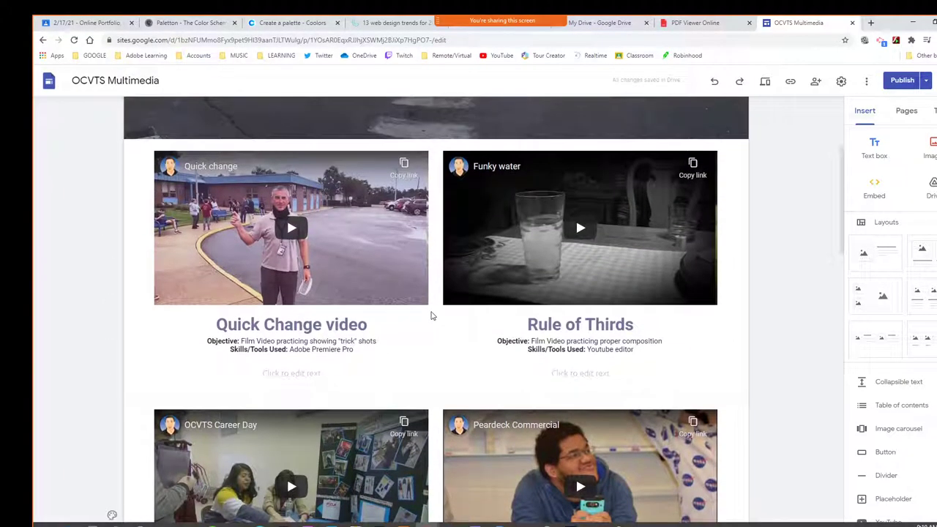
scroll(430, 315, "up", 3)
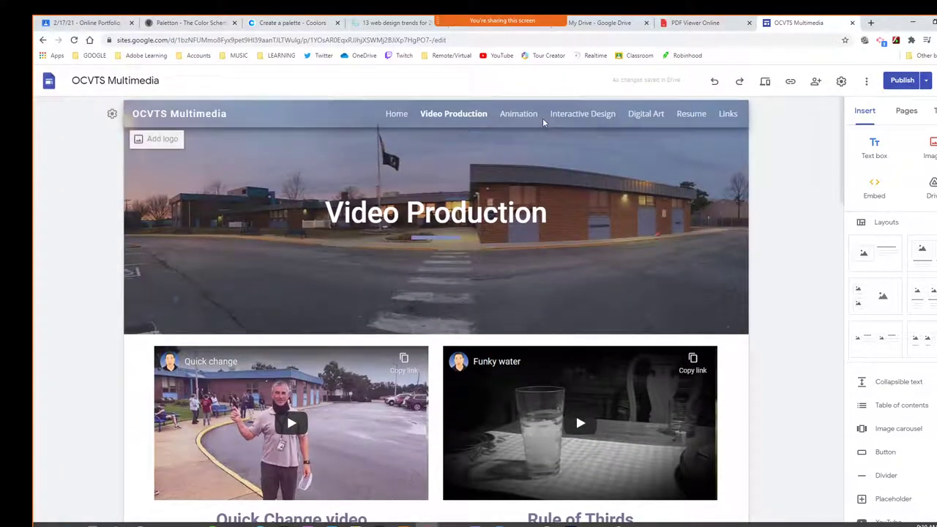
Scroll through the Digital Art page, then return to the Sites home page
left_click(638, 115)
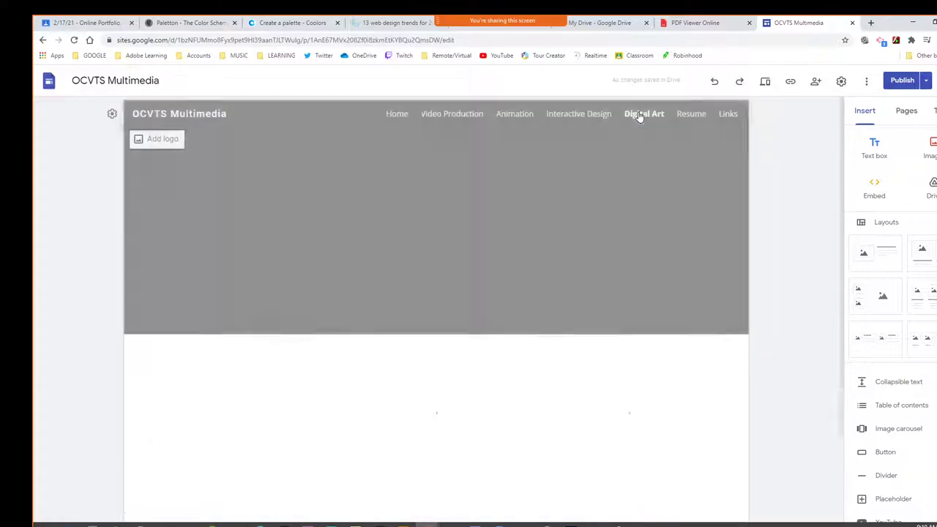
scroll(560, 251, "down", 1)
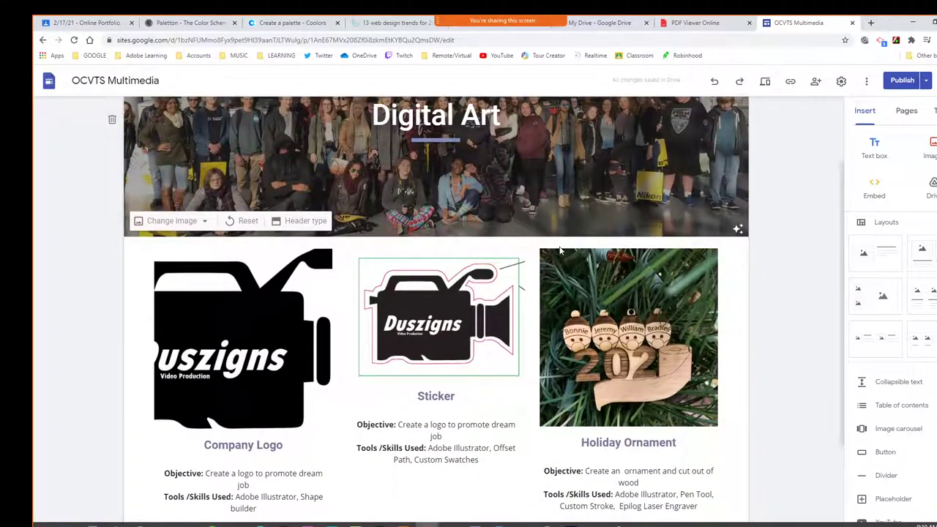
scroll(560, 251, "down", 1)
scroll(560, 251, "up", 2)
scroll(560, 252, "down", 1)
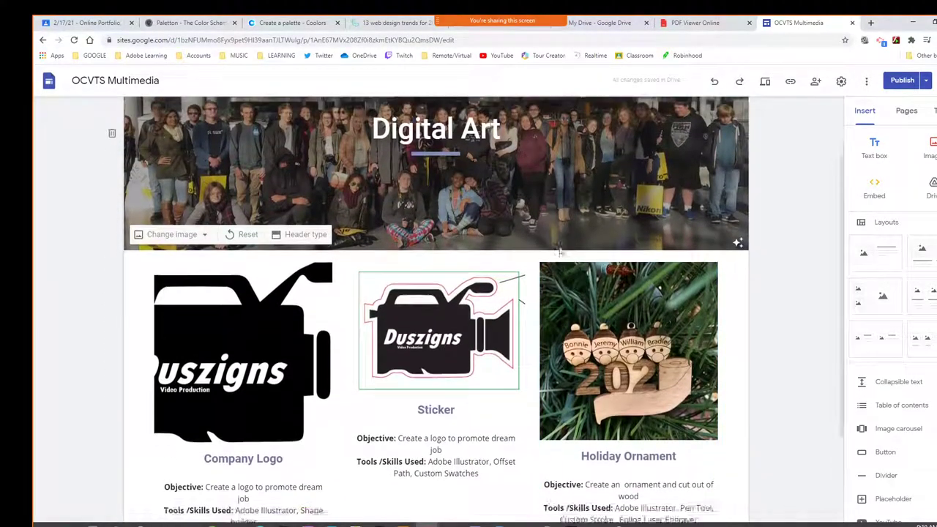
scroll(560, 251, "down", 1)
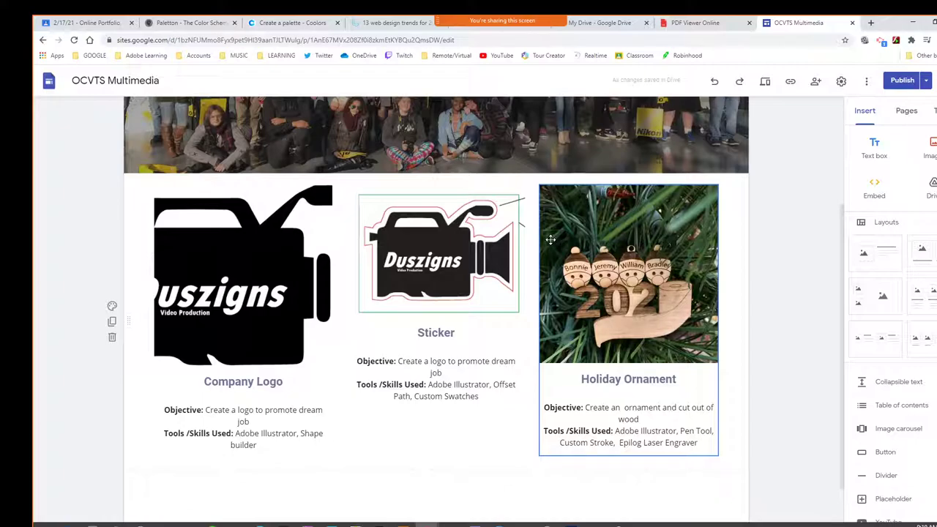
scroll(439, 293, "up", 2)
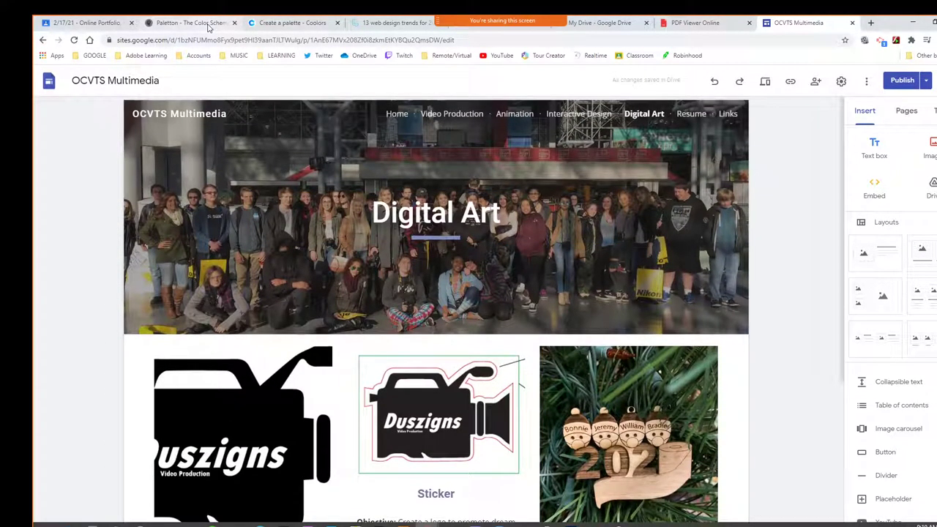
left_click(395, 115)
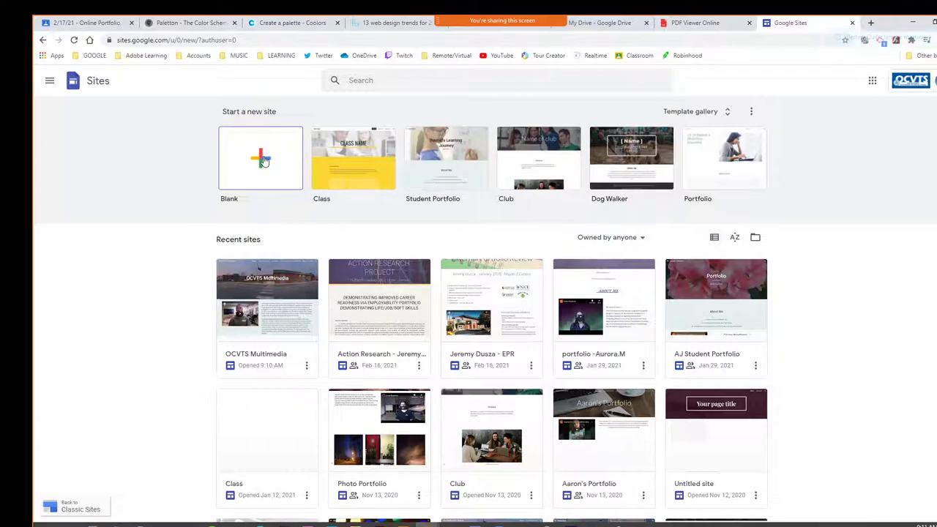
Start a blank site, glance at the Classroom assignment, then abandon it for Sites home
left_click(264, 161)
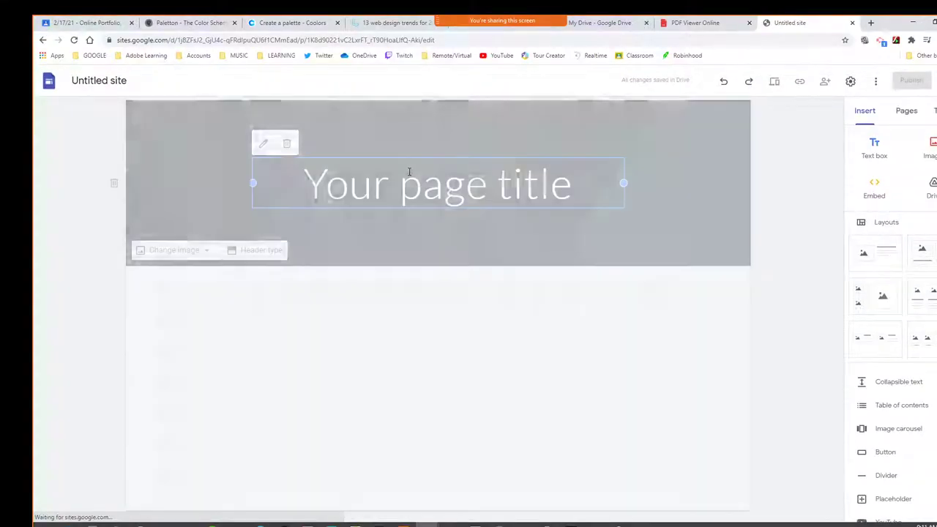
left_click(570, 187)
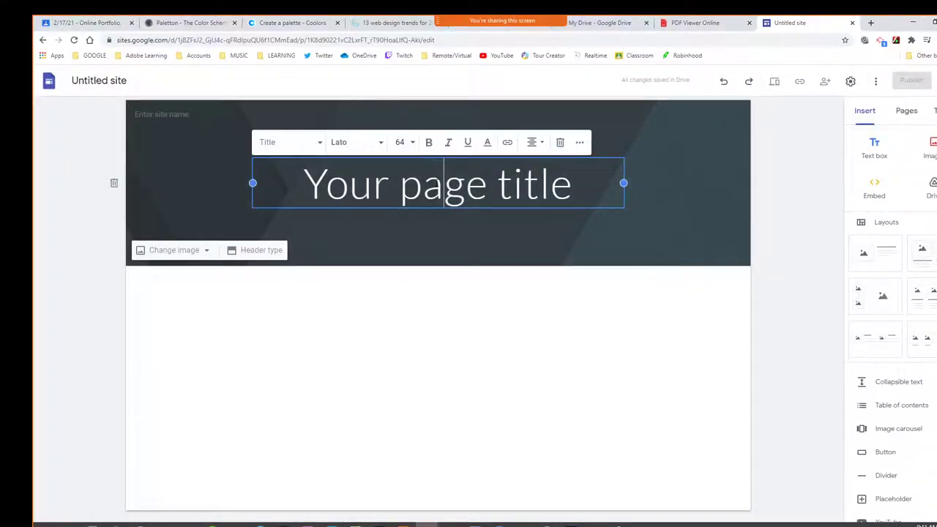
left_click_drag(569, 188, 311, 181)
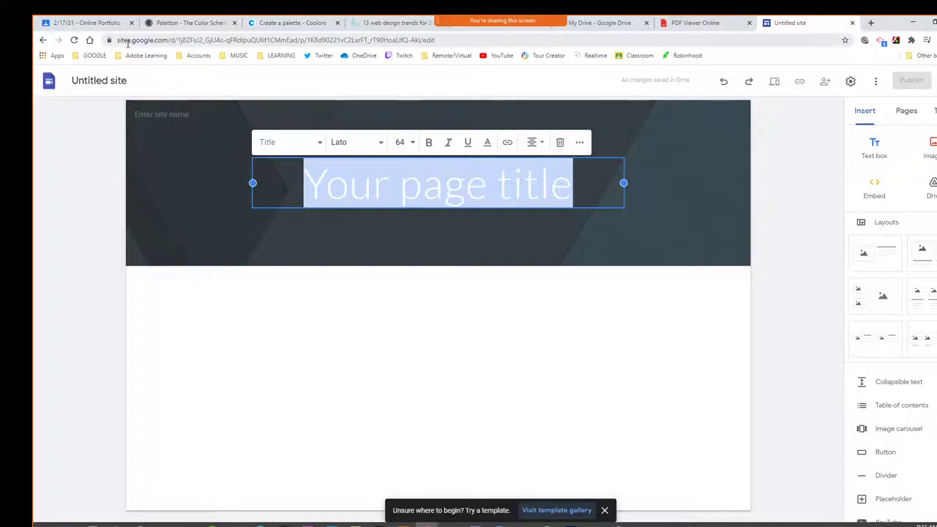
left_click(96, 22)
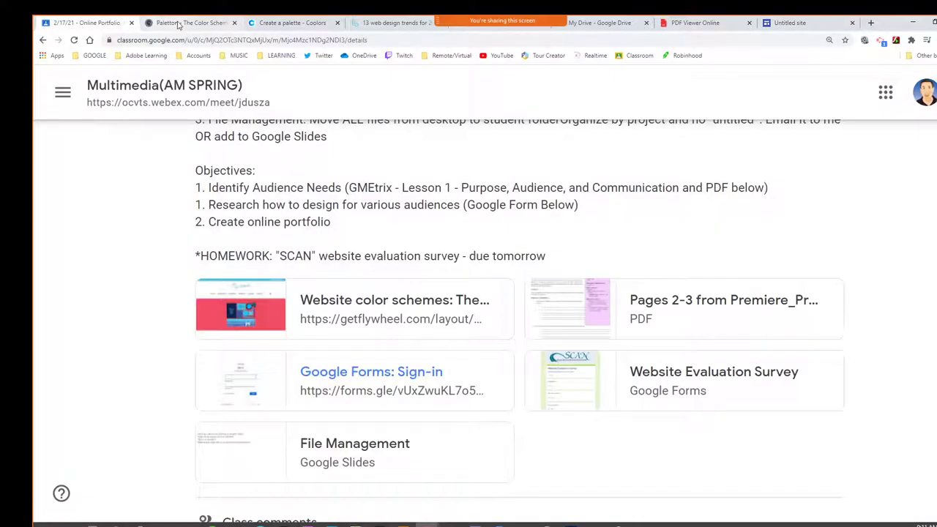
left_click(778, 23)
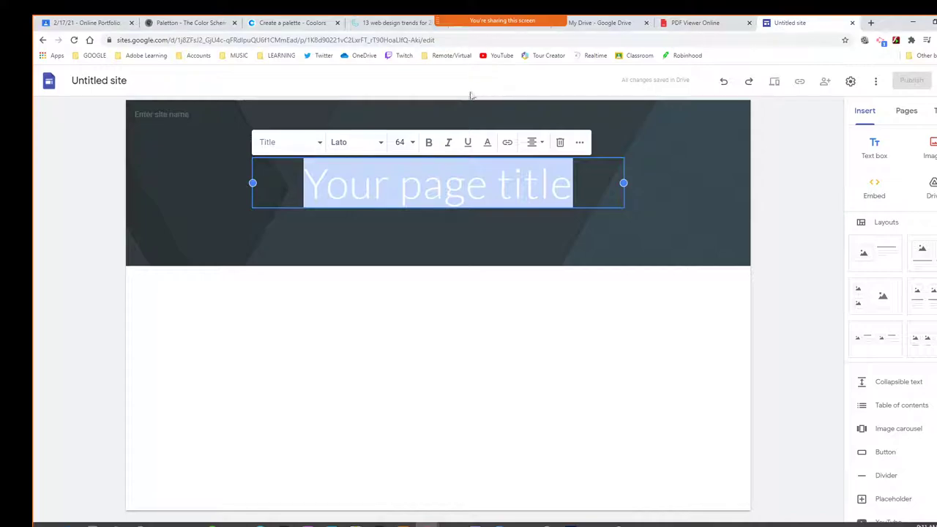
left_click(49, 82)
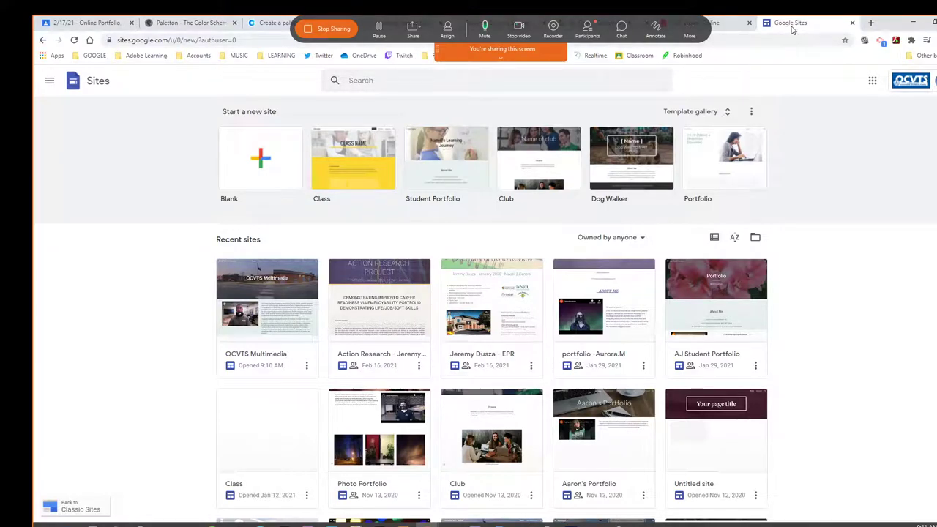
Create another blank site and replace its placeholder page title with 'Duszigns'
left_click(262, 158)
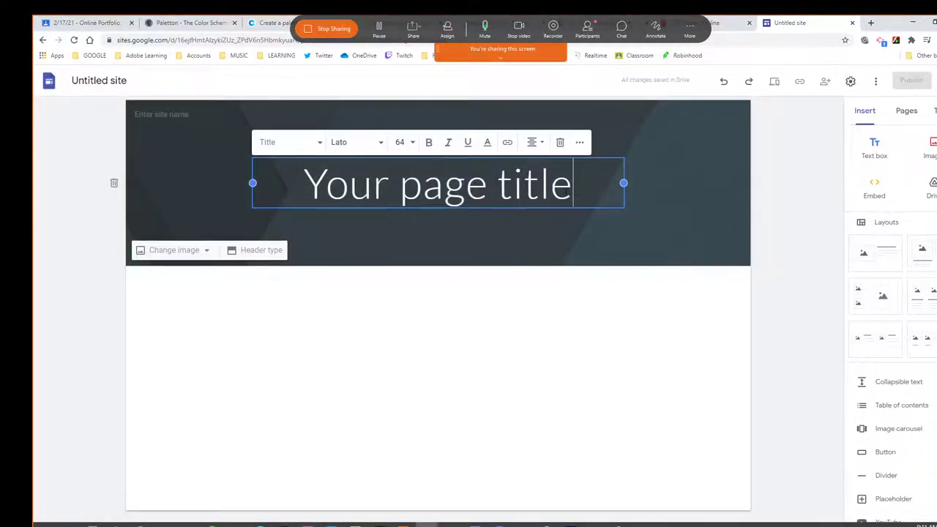
left_click_drag(573, 183, 293, 179)
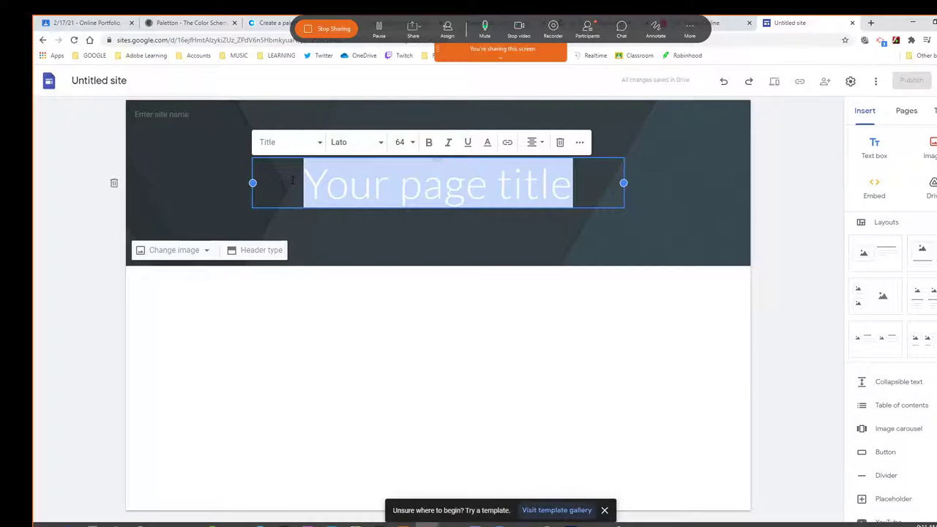
type("Dusz")
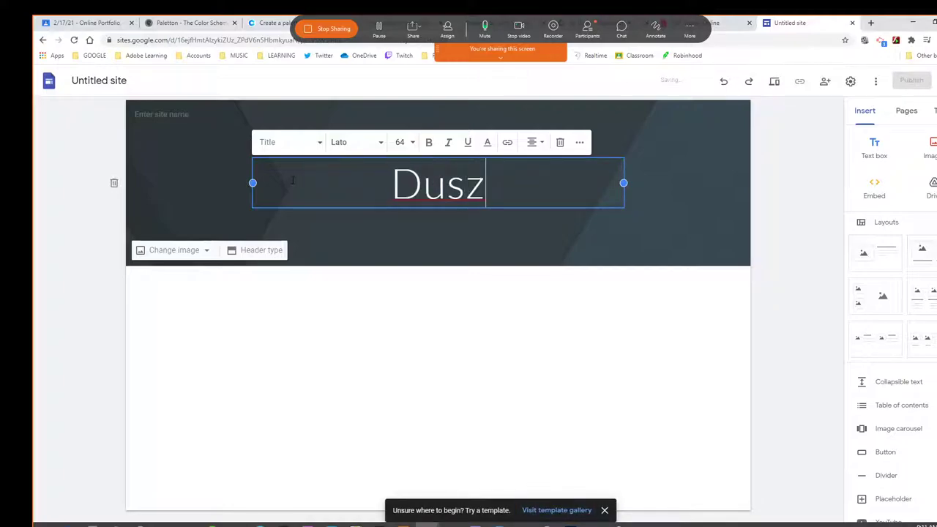
type("igns")
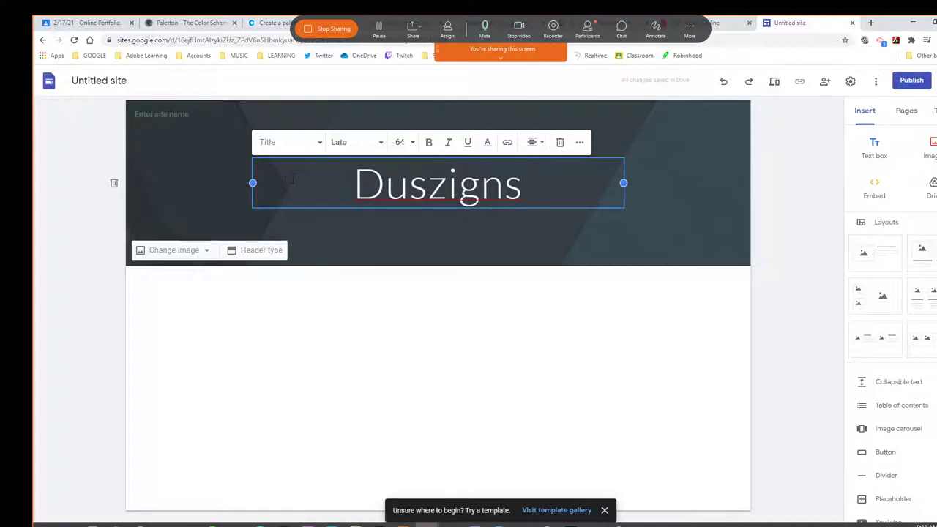
left_click(512, 246)
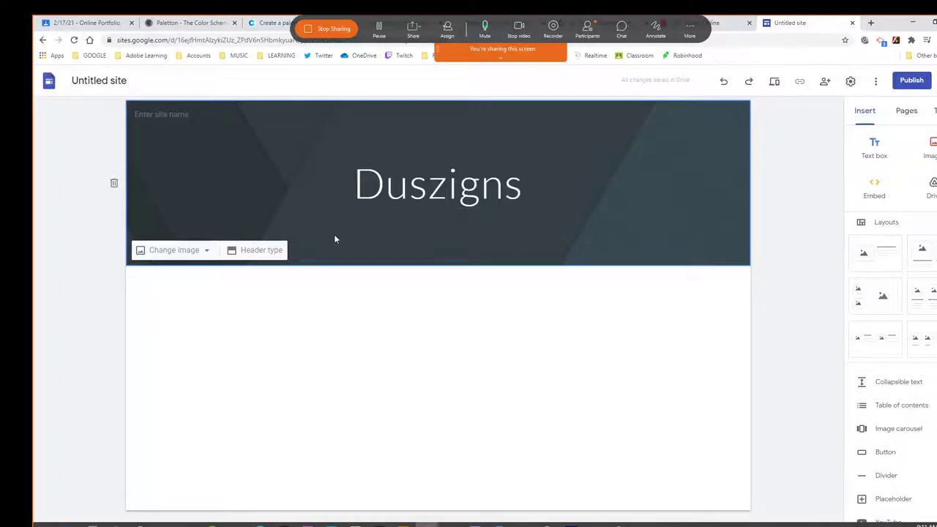
Try the Cover, Large banner and Title only header types, settling on Banner
left_click(267, 251)
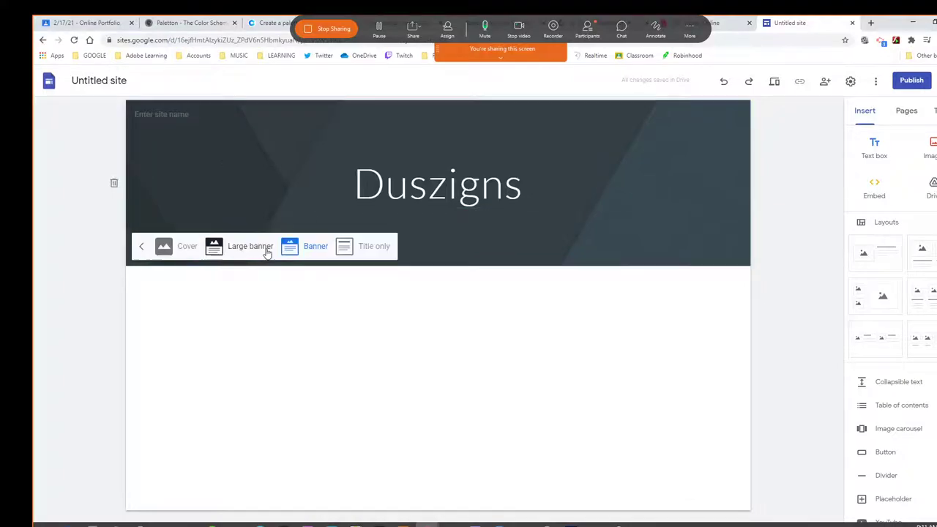
left_click(167, 246)
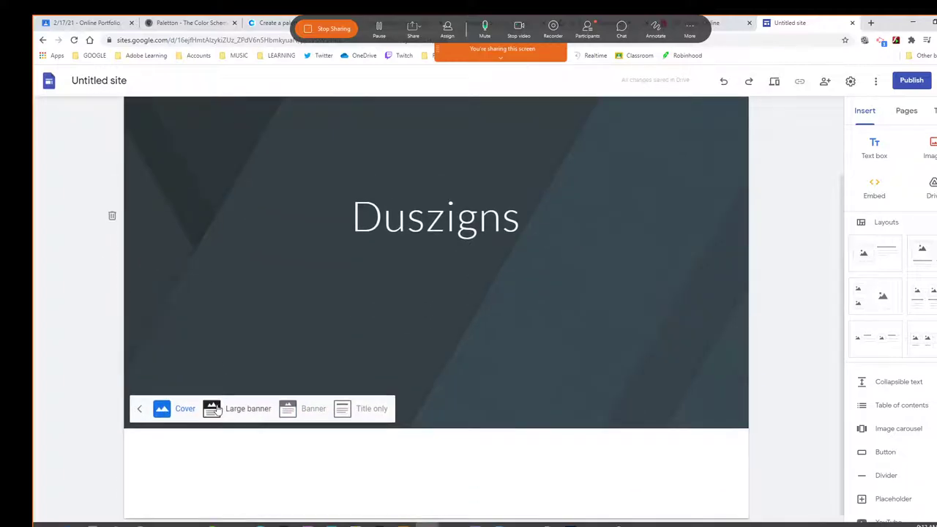
left_click(218, 407)
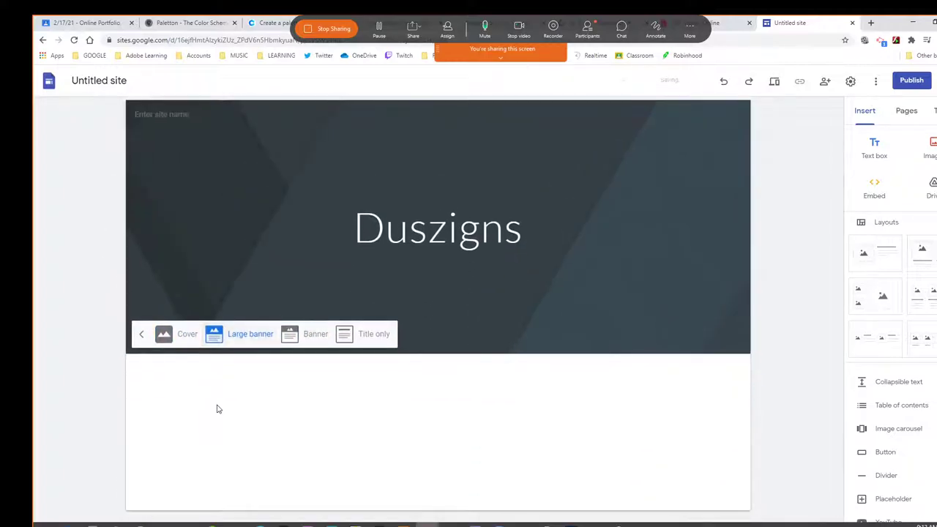
left_click(296, 336)
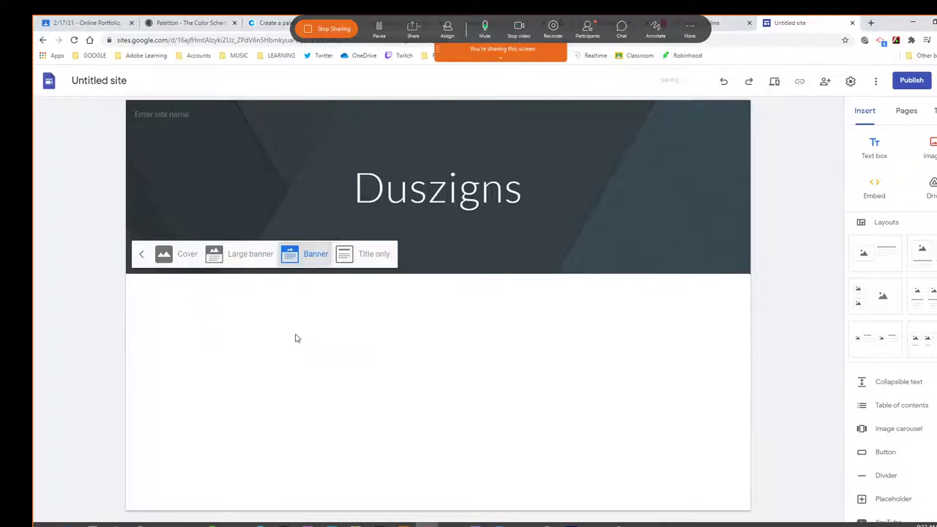
left_click(342, 246)
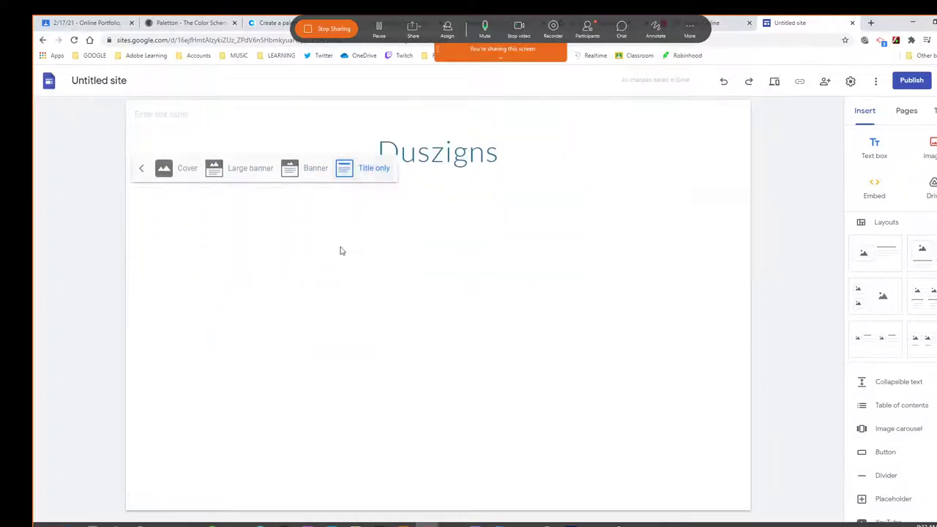
left_click(236, 170)
left_click(296, 329)
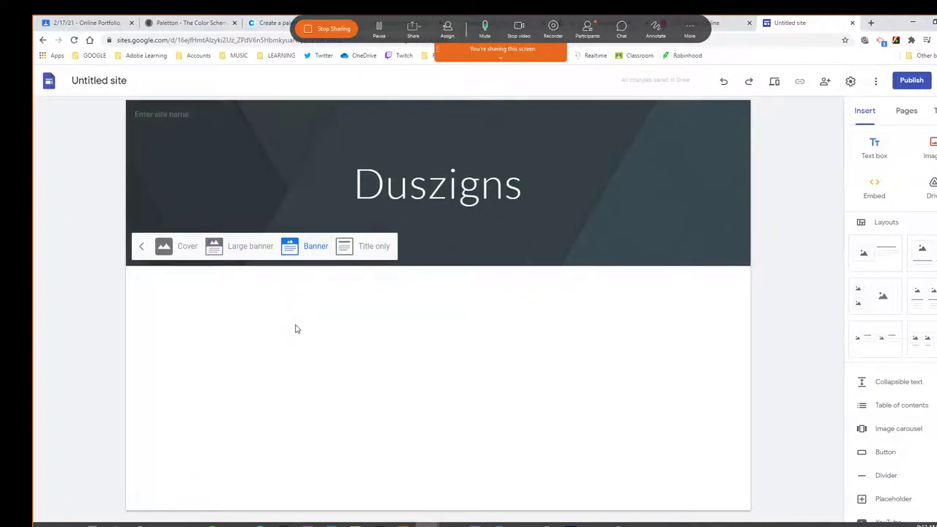
left_click(278, 325)
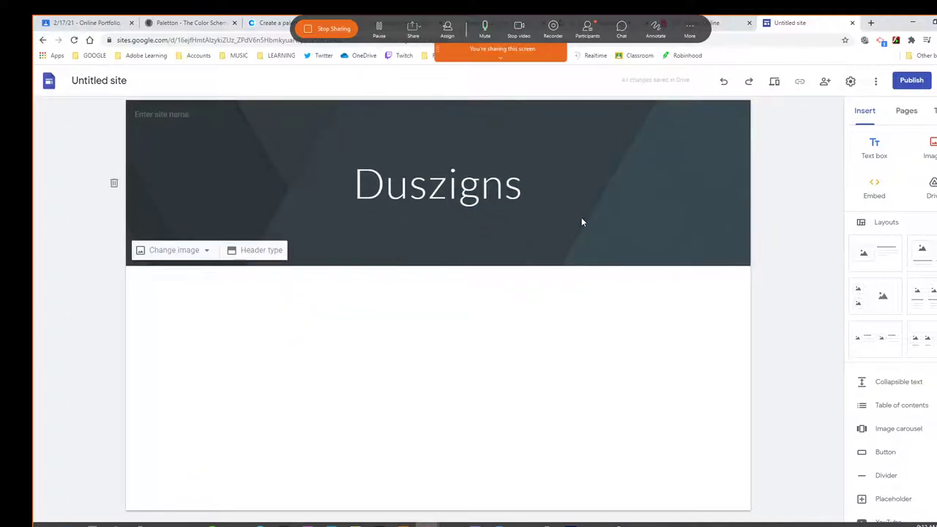
Open the header's Select image picker, browsing Gallery and By URL before reaching Search
left_click(206, 251)
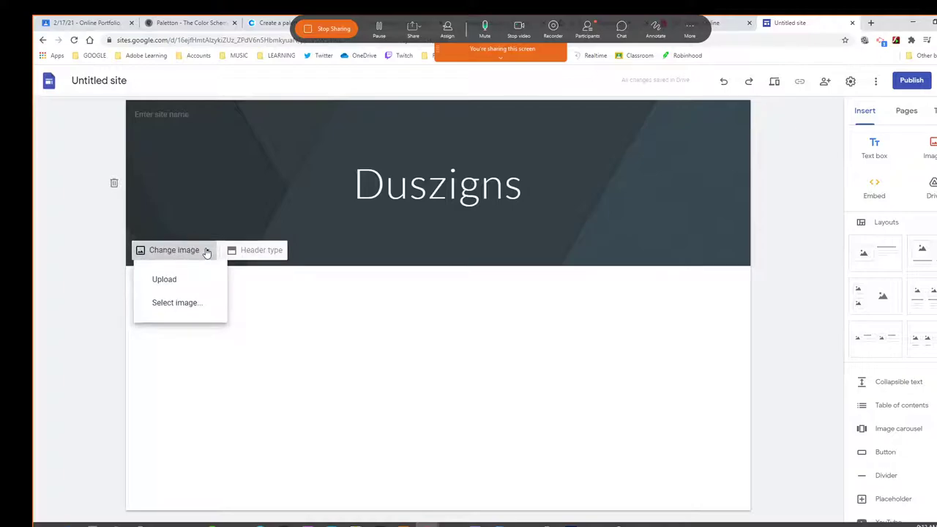
left_click(182, 303)
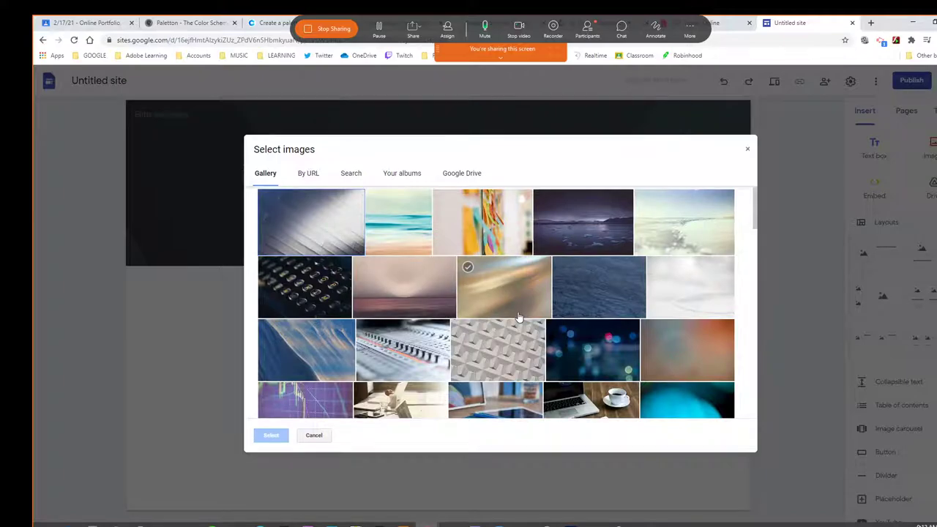
left_click(329, 240)
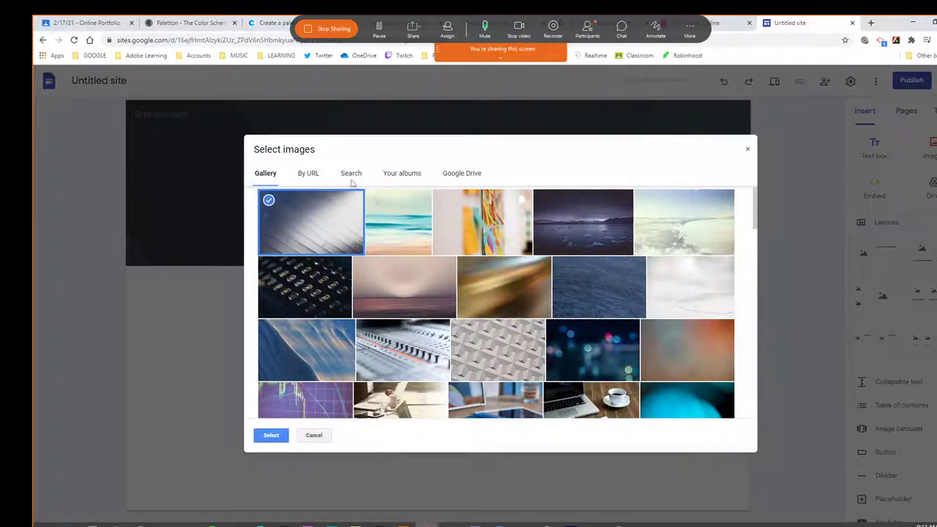
left_click(308, 175)
left_click(342, 179)
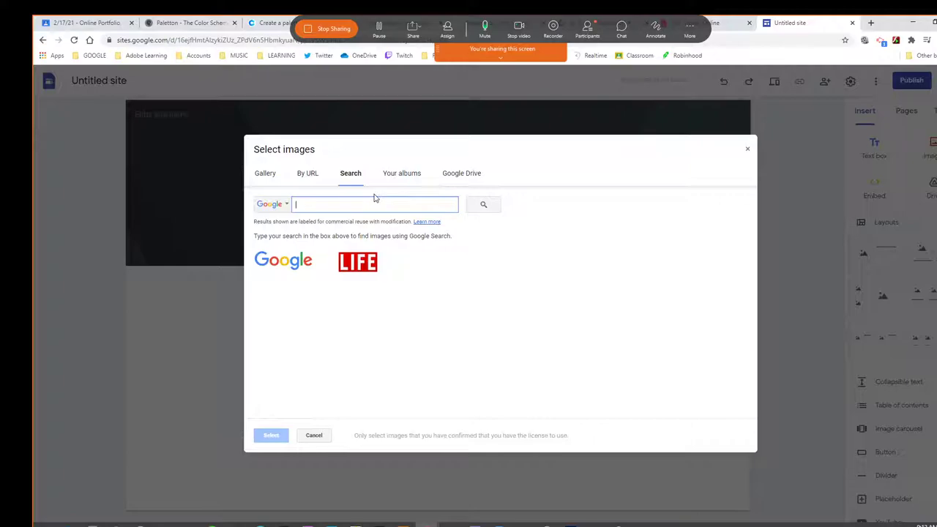
Search Google images for 'gif', scroll the results, then show Your albums
type("gif")
key("Return")
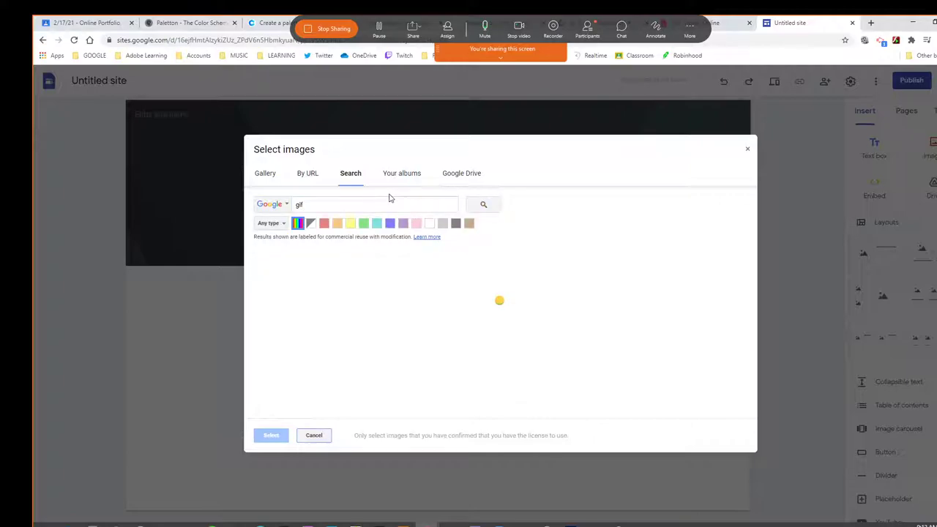
scroll(514, 330, "down", 2)
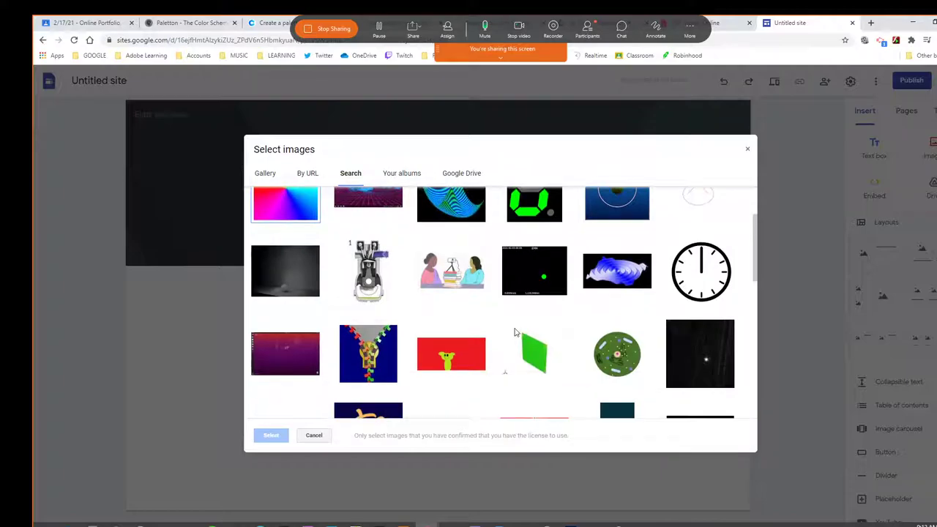
scroll(515, 333, "down", 2)
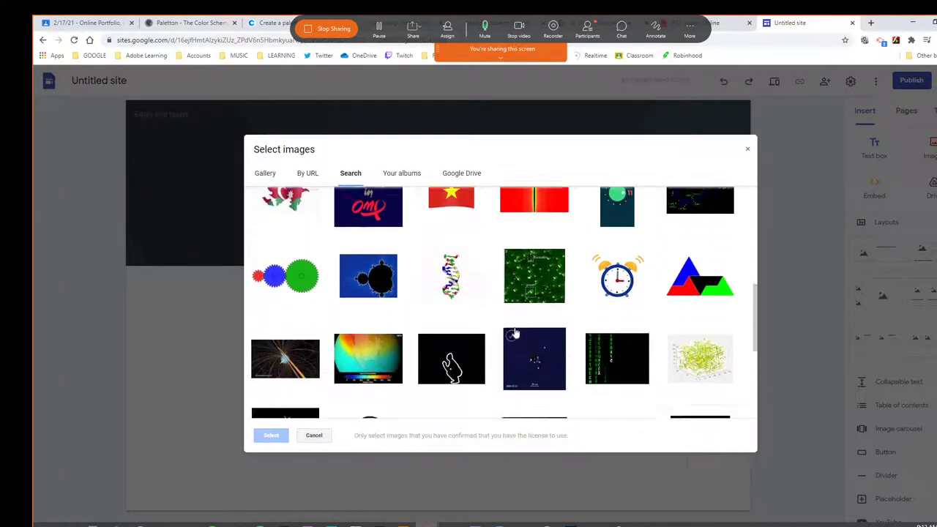
scroll(515, 333, "up", 5)
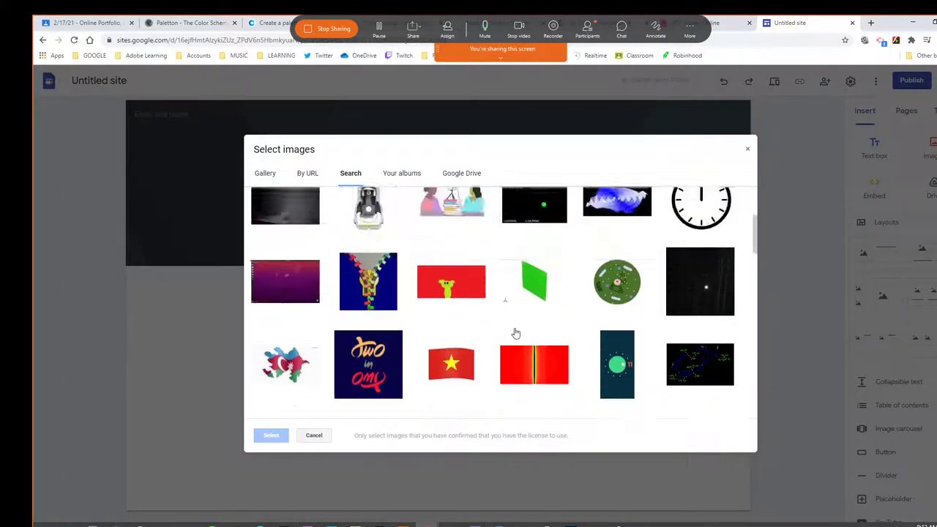
scroll(514, 331, "down", 8)
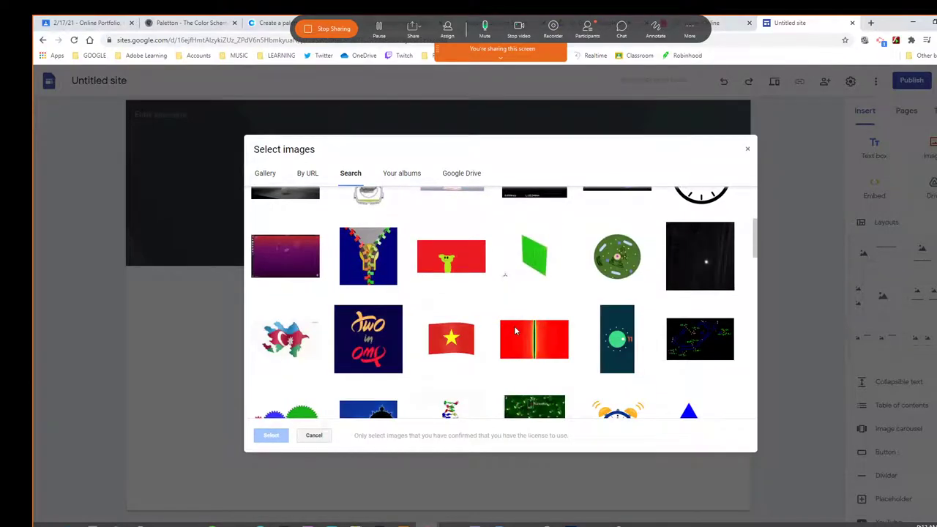
scroll(515, 332, "down", 3)
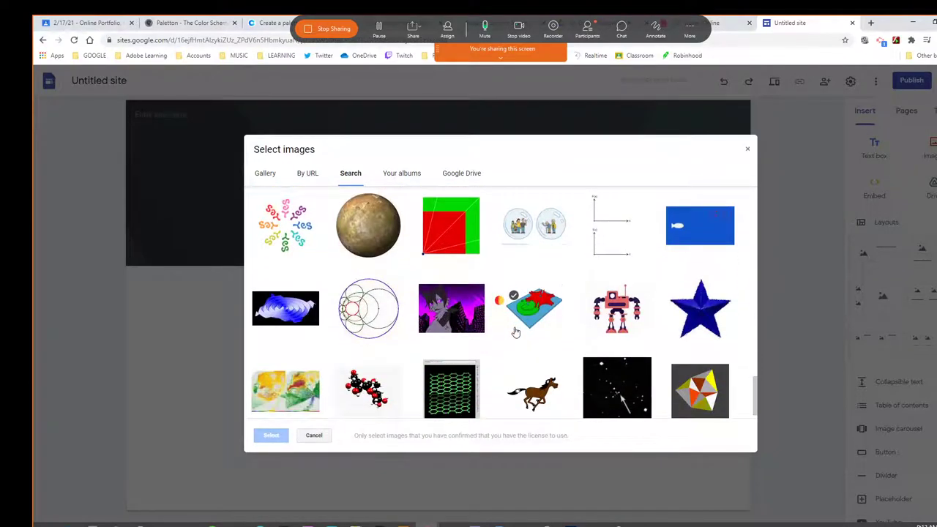
scroll(514, 332, "up", 6)
scroll(514, 332, "up", 3)
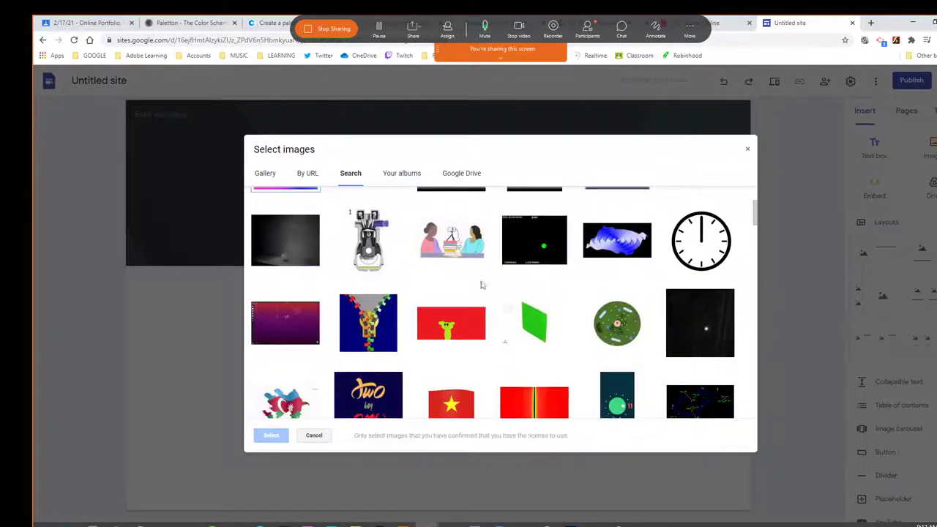
left_click(408, 180)
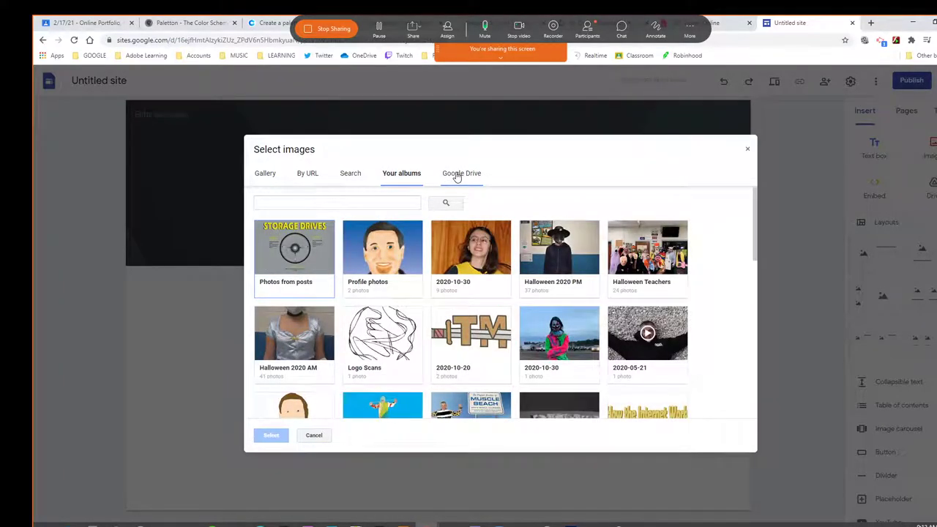
Choose the Google Drive photo of the Jeep on the beach as the banner image
left_click(456, 174)
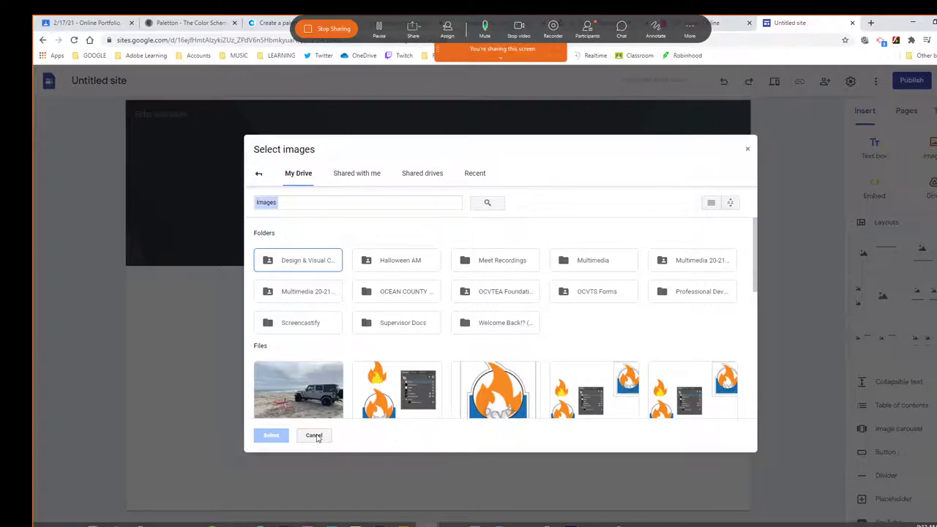
left_click(298, 410)
left_click(273, 436)
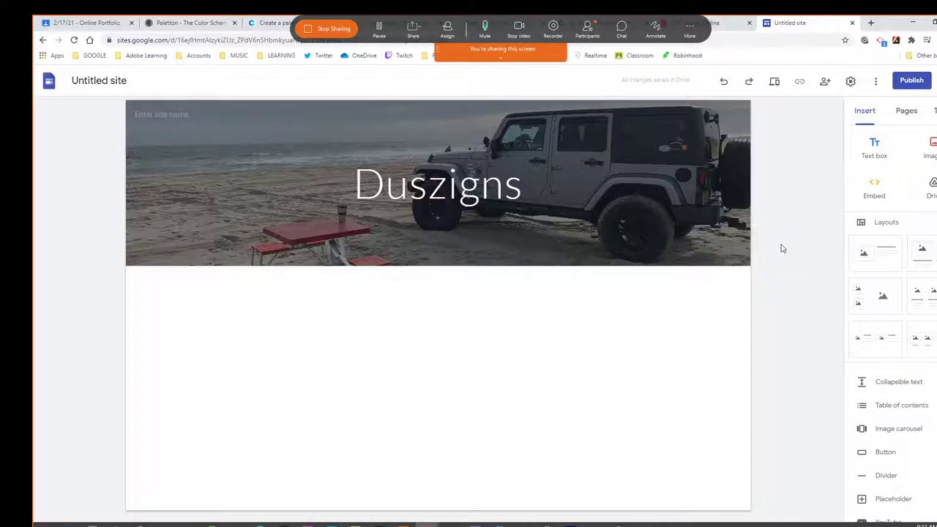
mouse_move(715, 240)
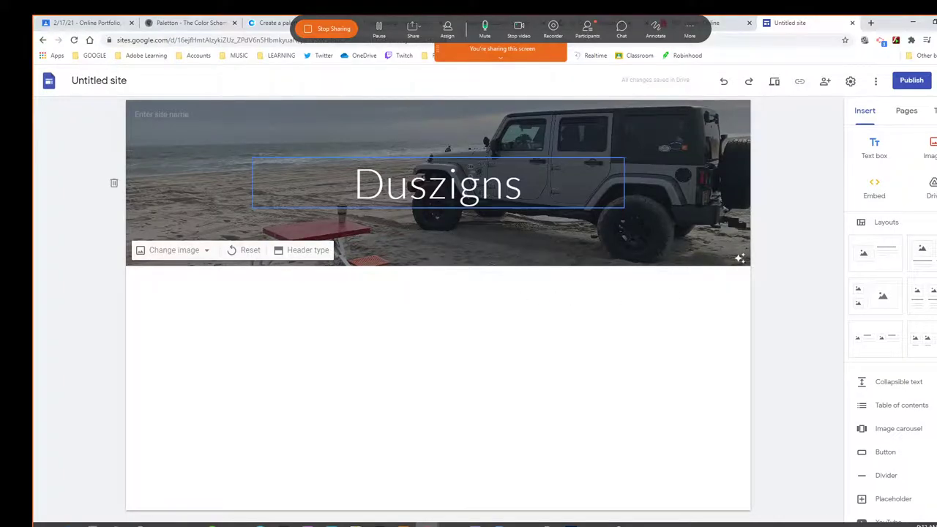
Rename the site from 'Untitled site' to 'Duszigns'
left_click(260, 158)
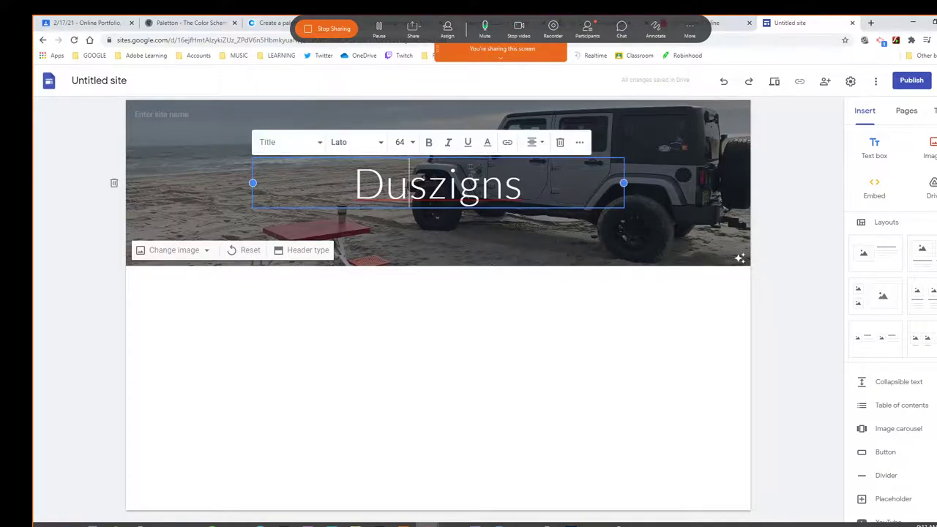
left_click(210, 156)
left_click(93, 80)
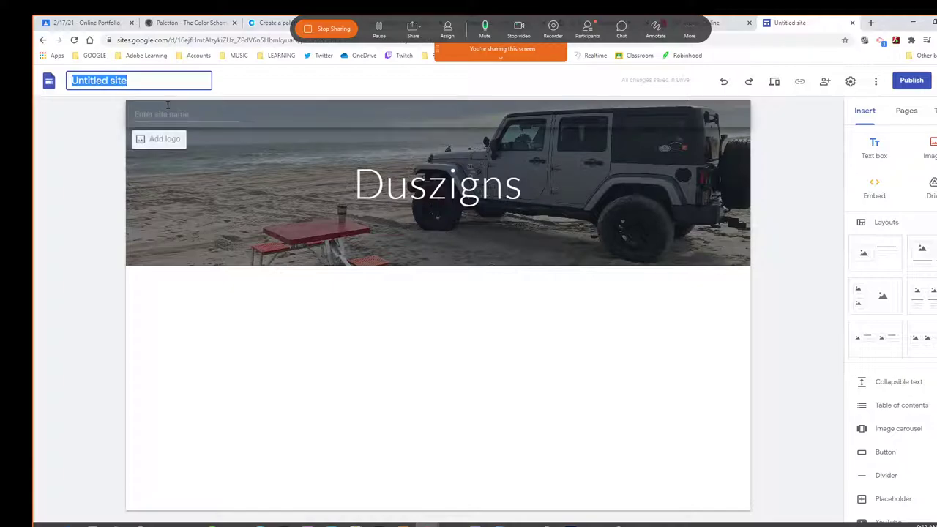
left_click(90, 81)
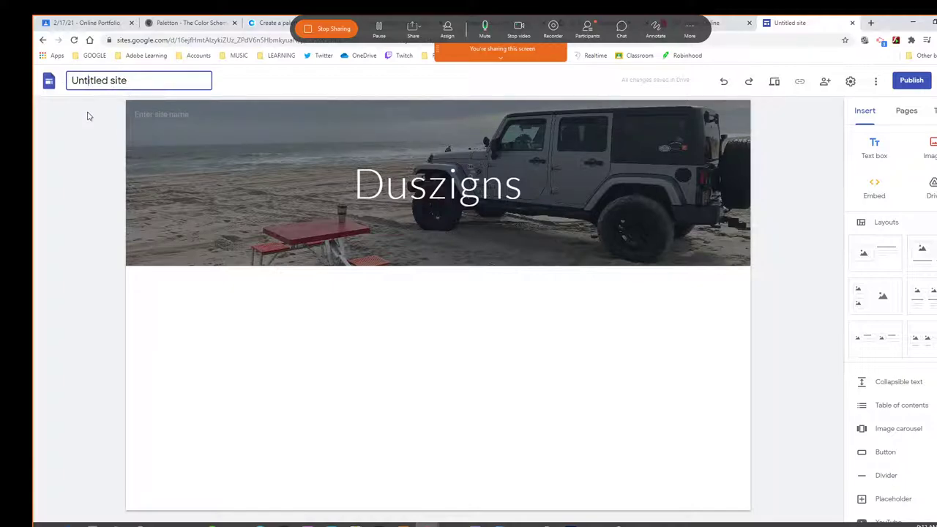
left_click(88, 115)
left_click(137, 83)
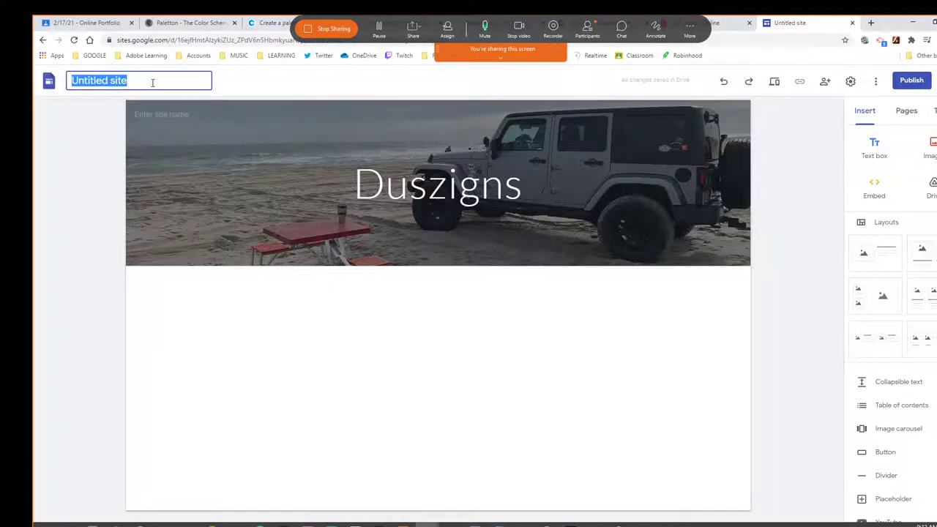
type("Dusz")
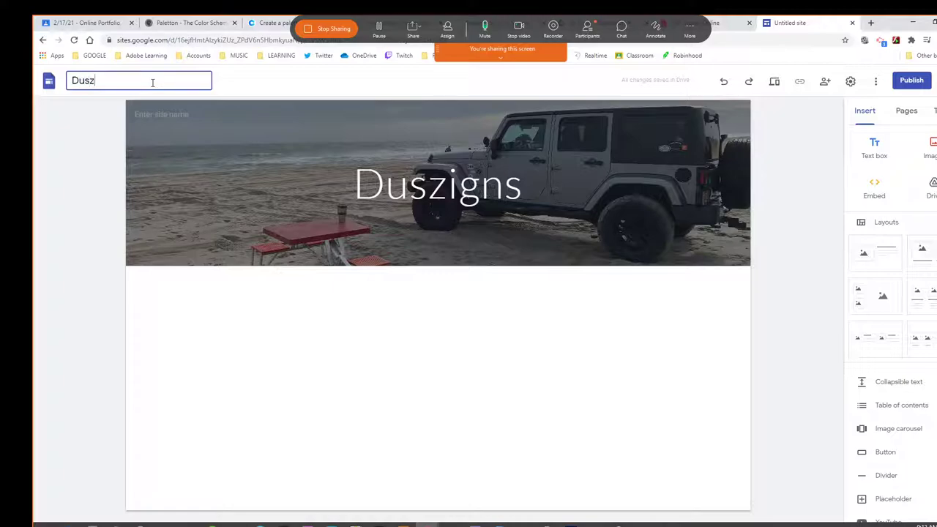
type("igns")
left_click(111, 127)
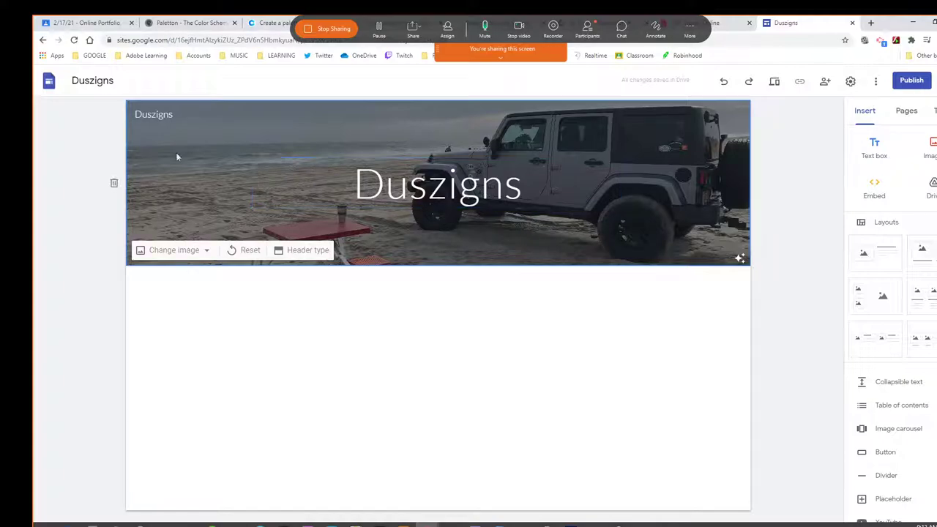
Check that the header's site name field reads Duszigns
left_click(151, 79)
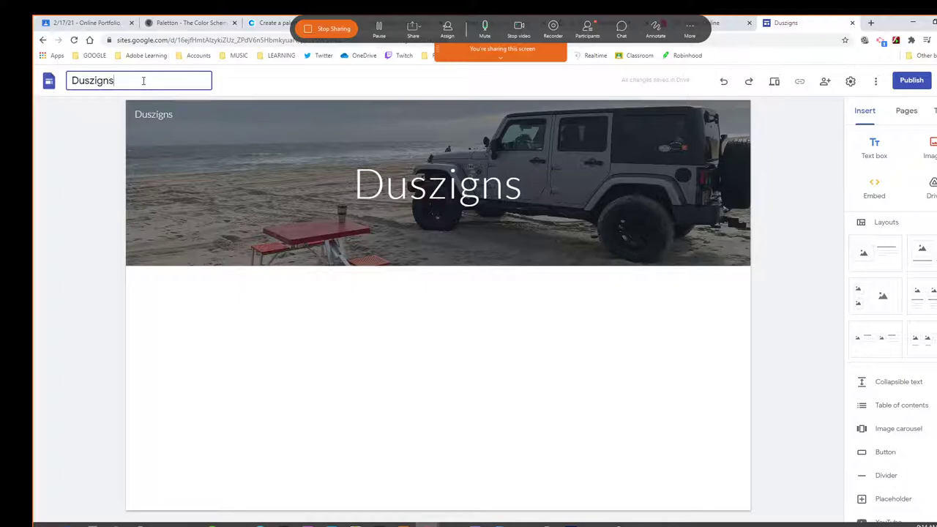
left_click_drag(143, 80, 67, 80)
left_click(128, 83)
Open a new Chrome tab and go to duszigns.com
left_click(870, 23)
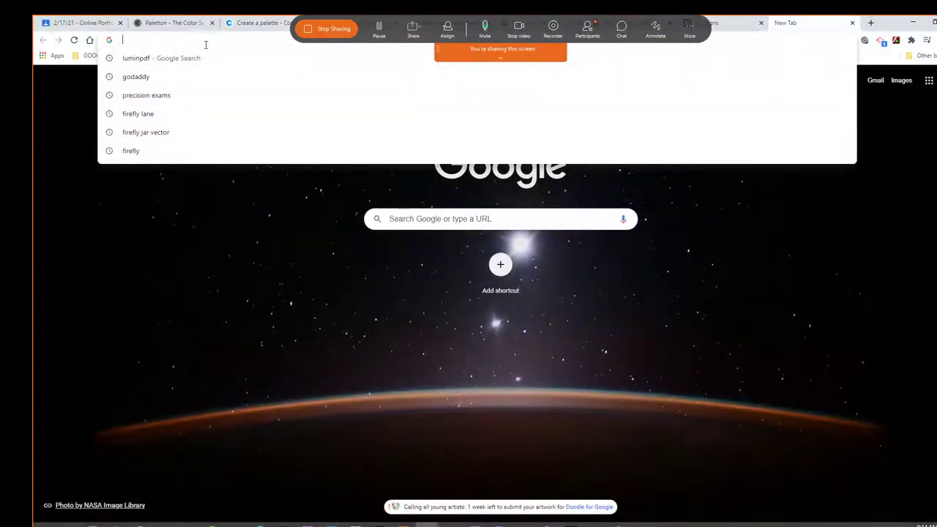
type("dus")
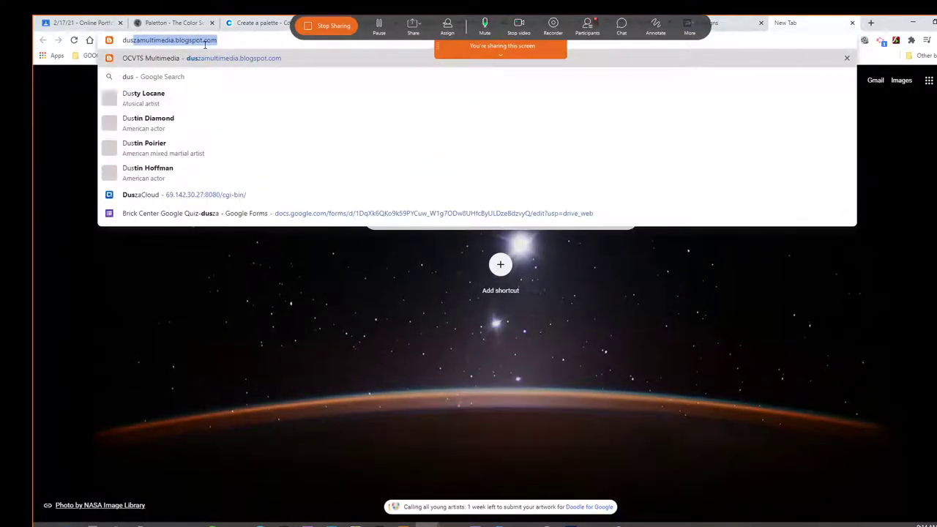
type("zigns.com")
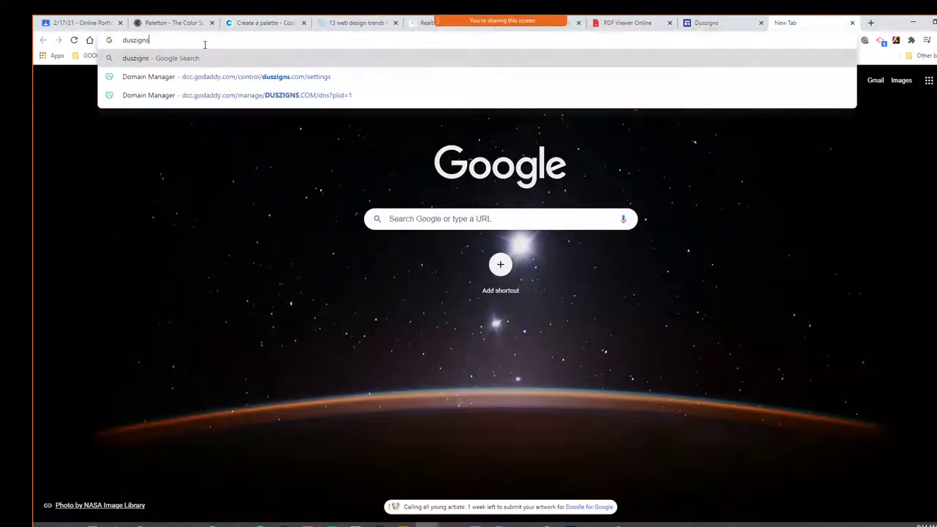
key("Return")
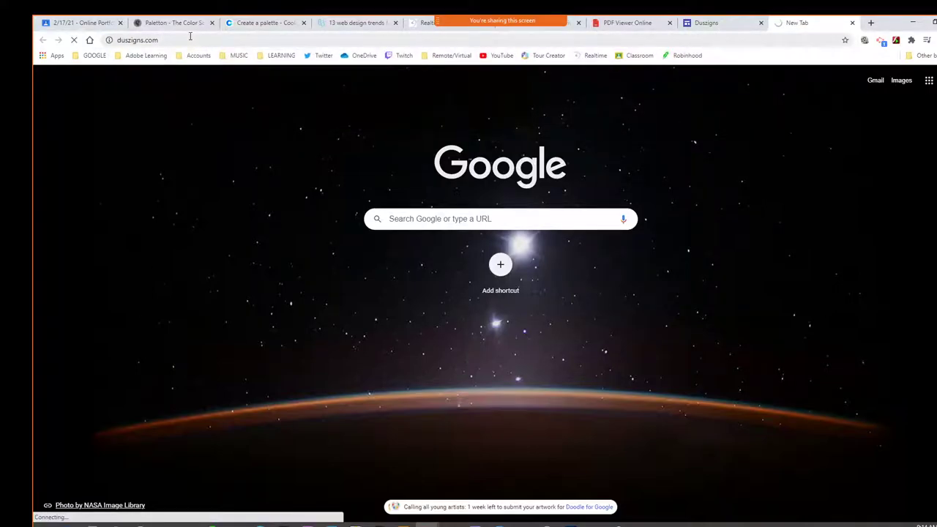
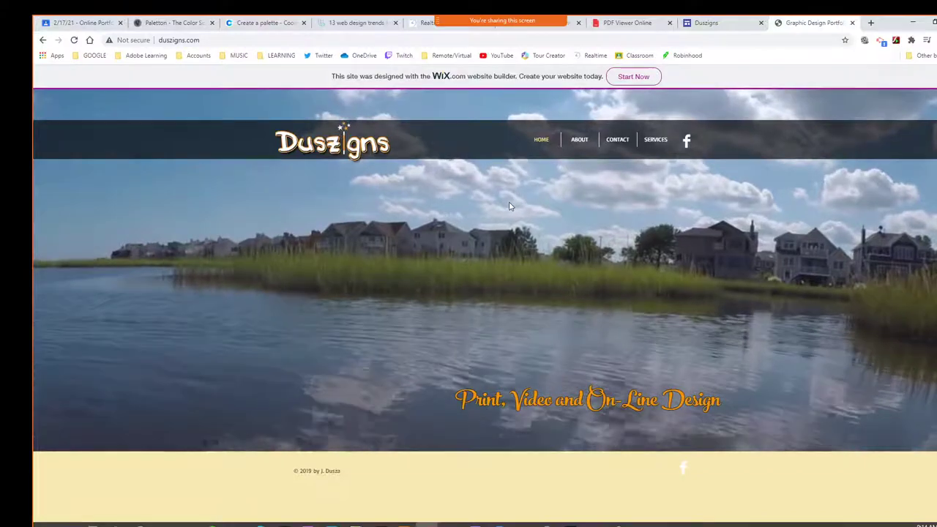
Browse the old Wix site's About and Contact pages, then return to the Google Sites Duszigns draft
left_click(578, 140)
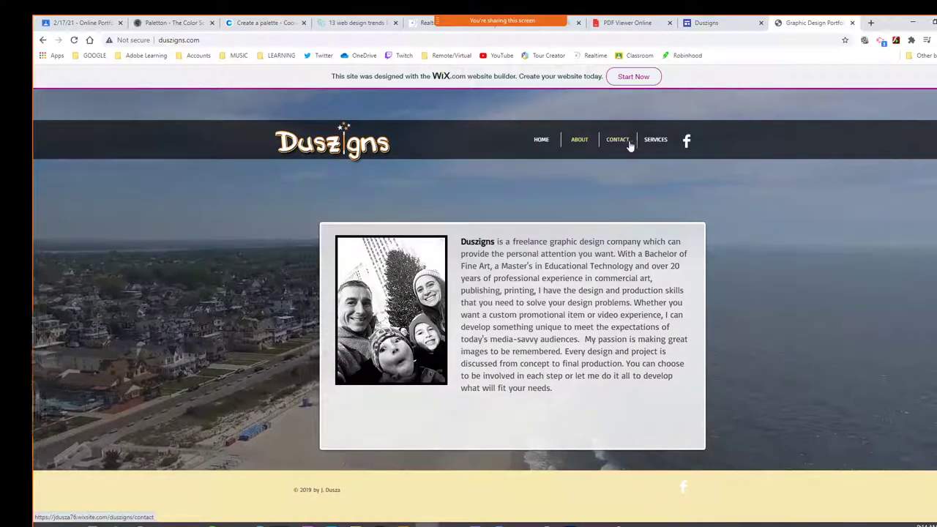
left_click(656, 143)
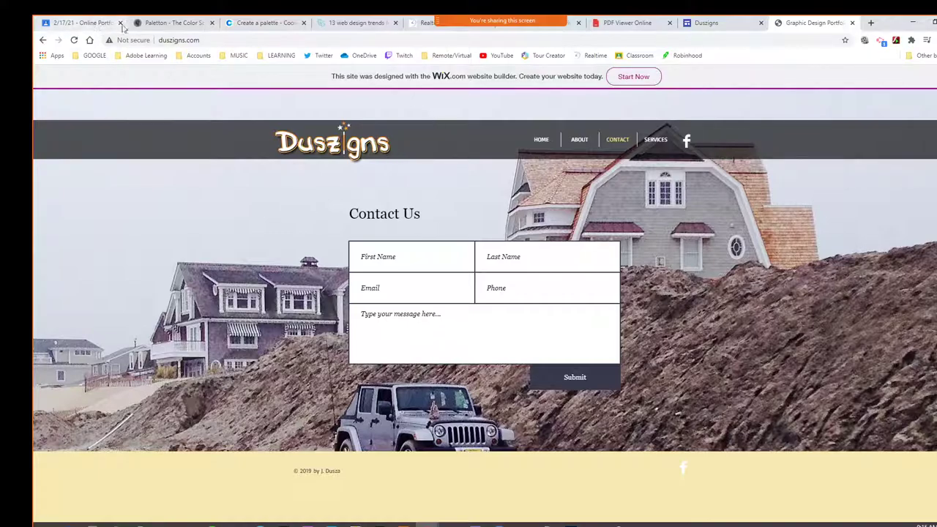
left_click(706, 23)
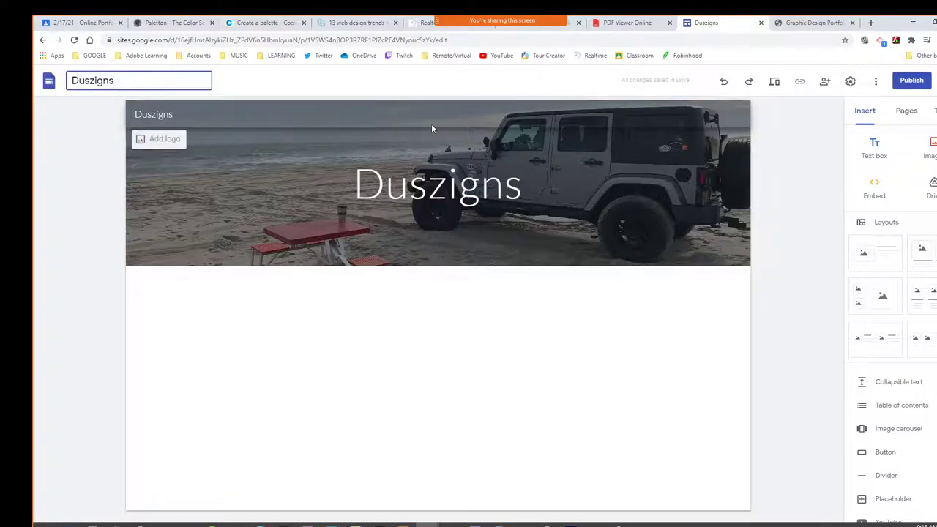
mouse_move(634, 180)
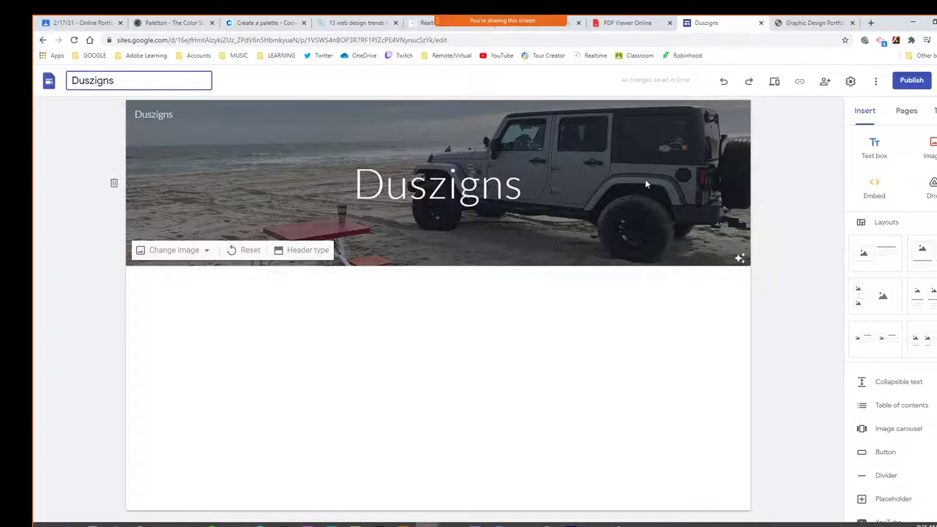
left_click(598, 298)
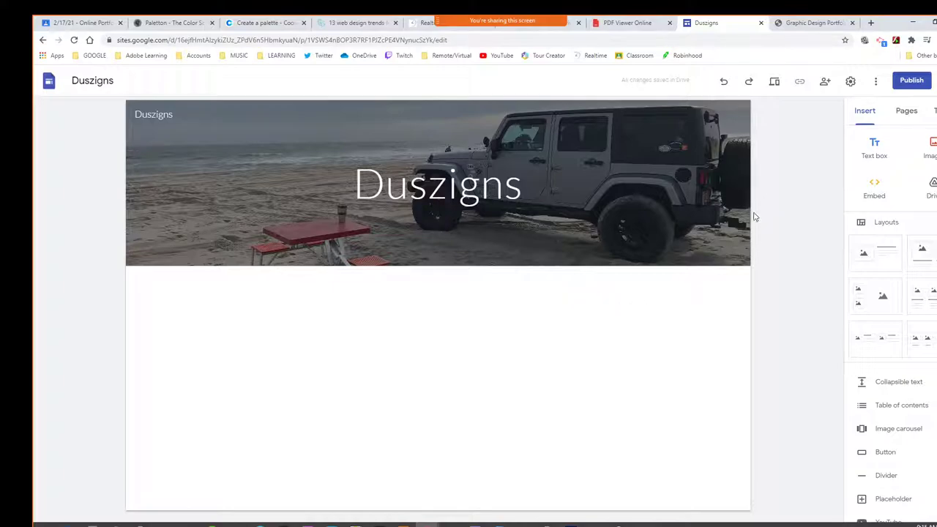
mouse_move(299, 151)
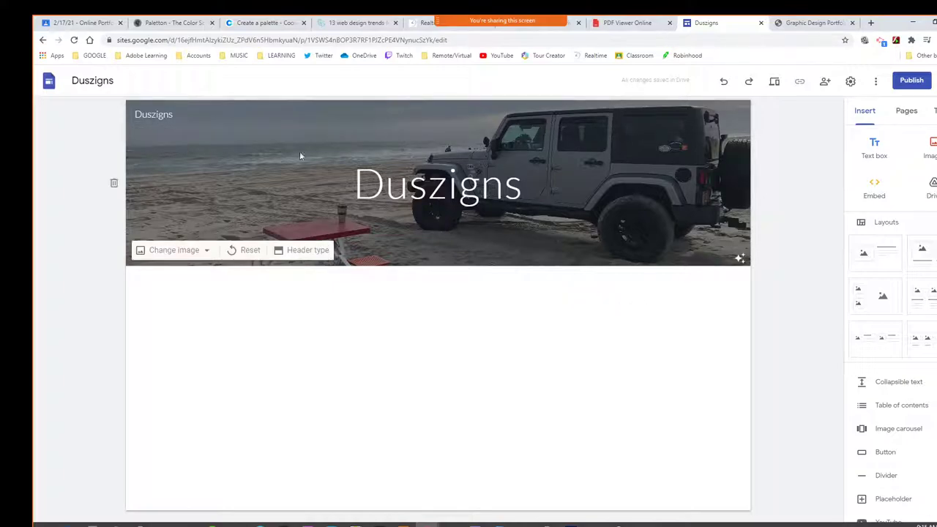
left_click(96, 81)
left_click(816, 177)
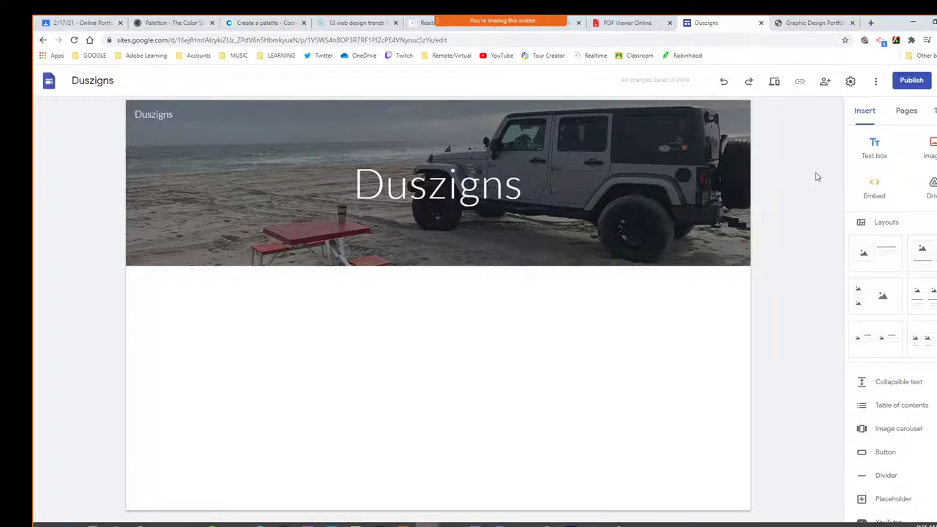
Try the Aristotle and Diplomat themes, testing blue, maroon, green and navy header tints
left_click(933, 110)
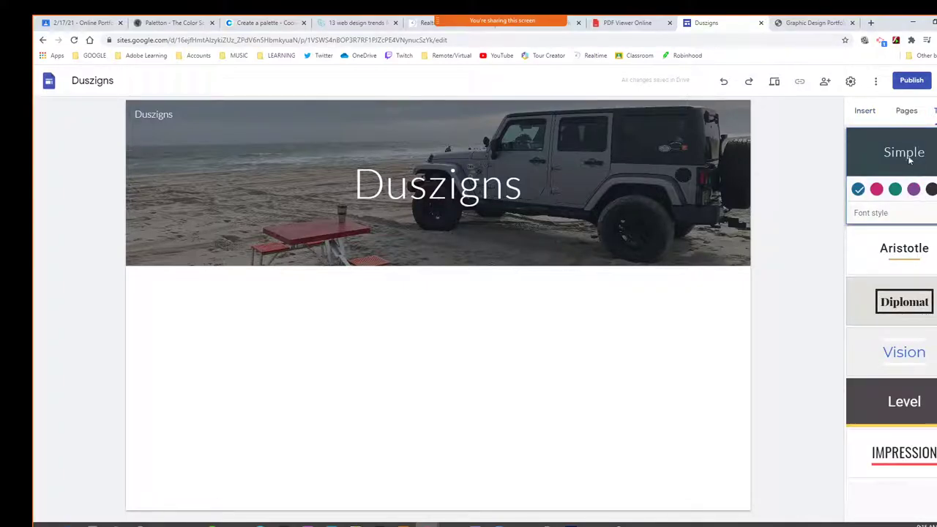
left_click(916, 254)
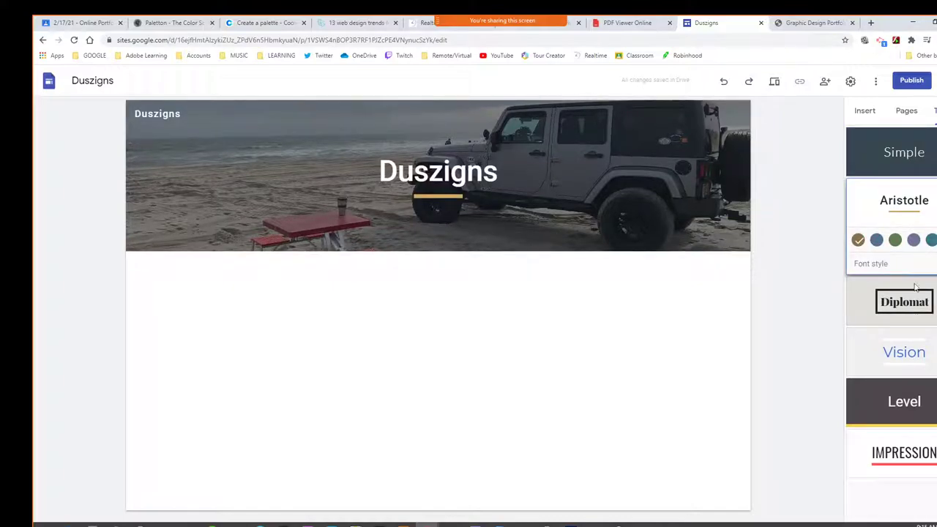
left_click(916, 307)
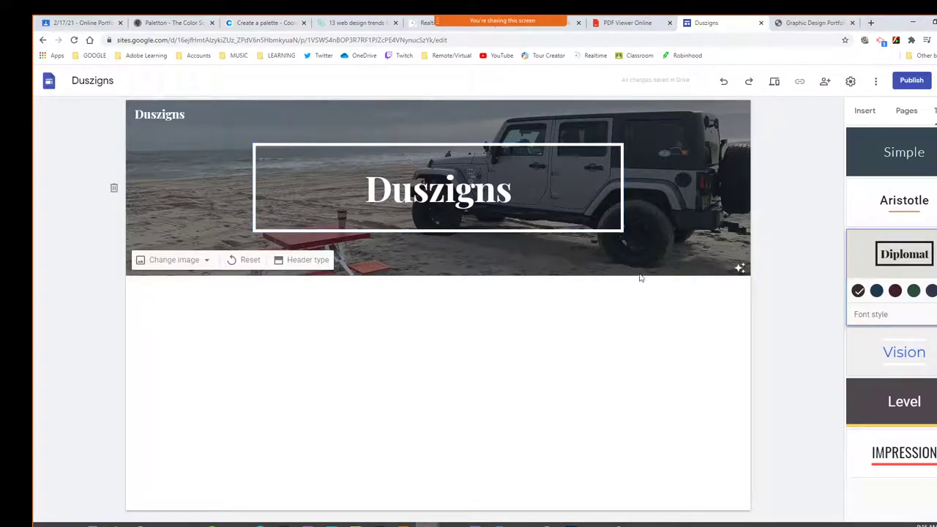
left_click(876, 290)
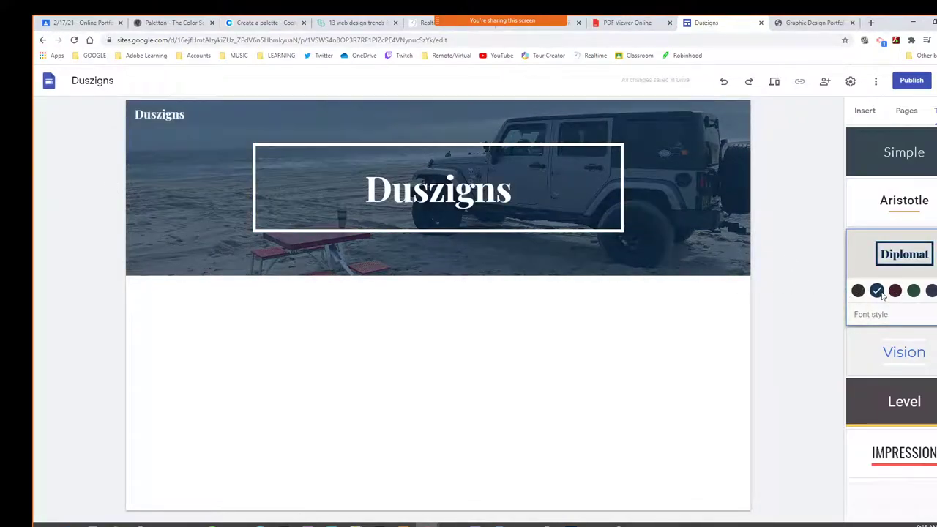
left_click(894, 290)
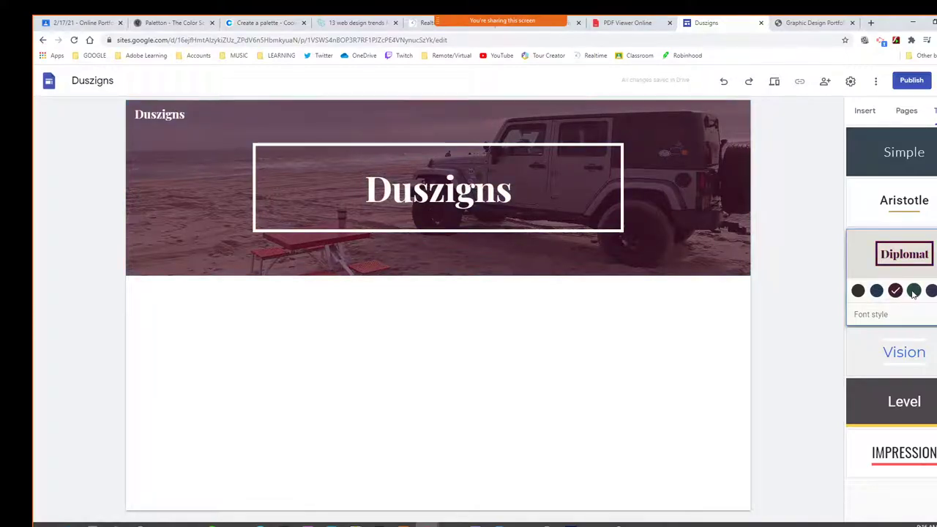
left_click(914, 290)
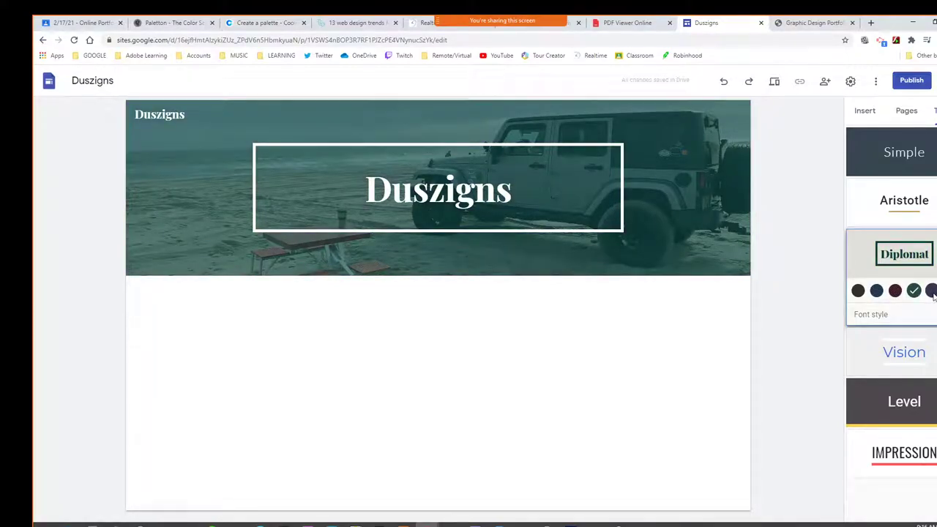
left_click(931, 290)
left_click(876, 291)
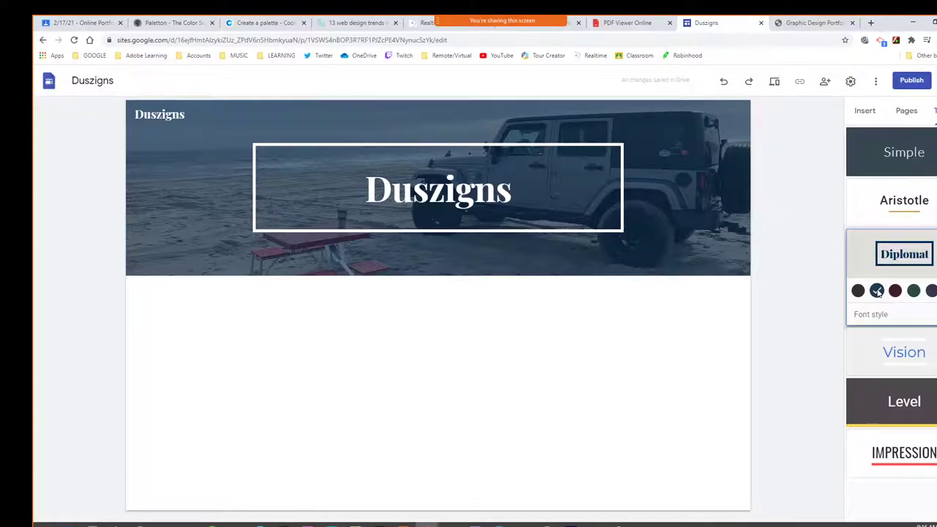
left_click(877, 291)
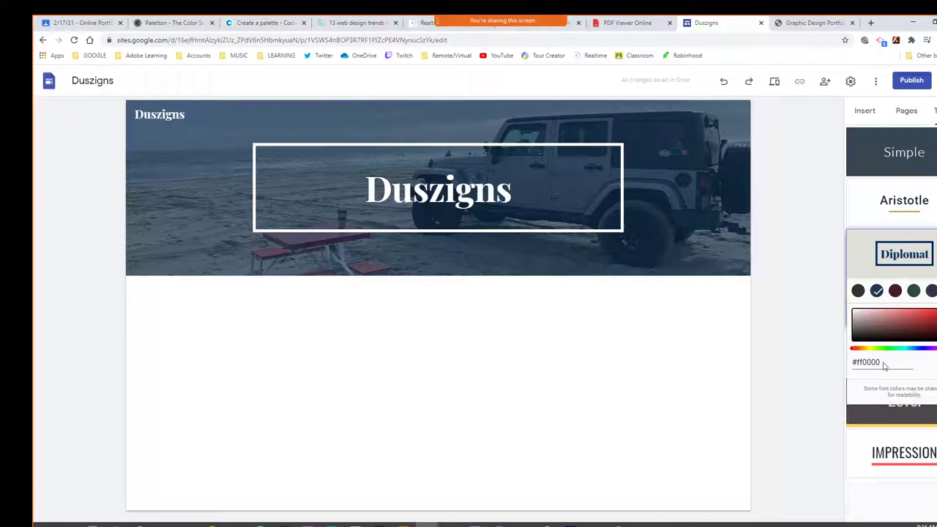
Apply the Impression theme with the Narrow font style, after trying Capital and Frank
left_click(908, 451)
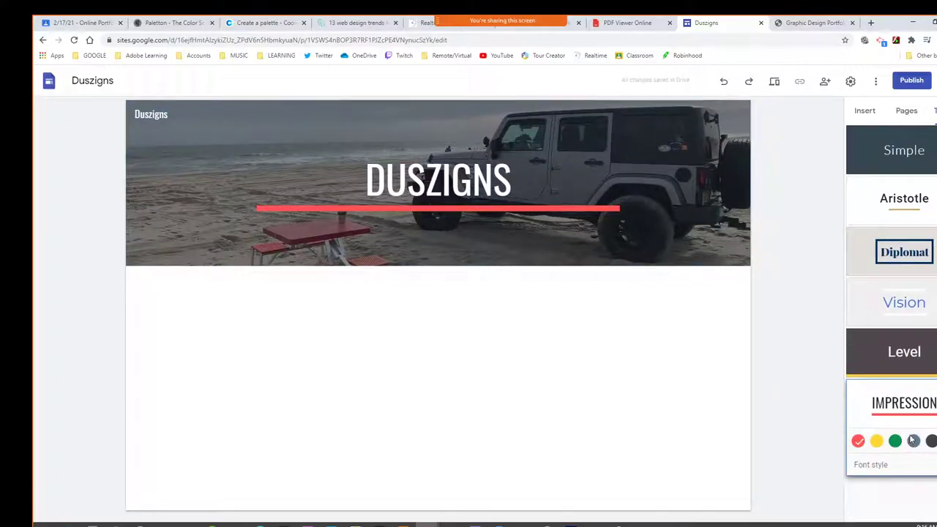
left_click(876, 465)
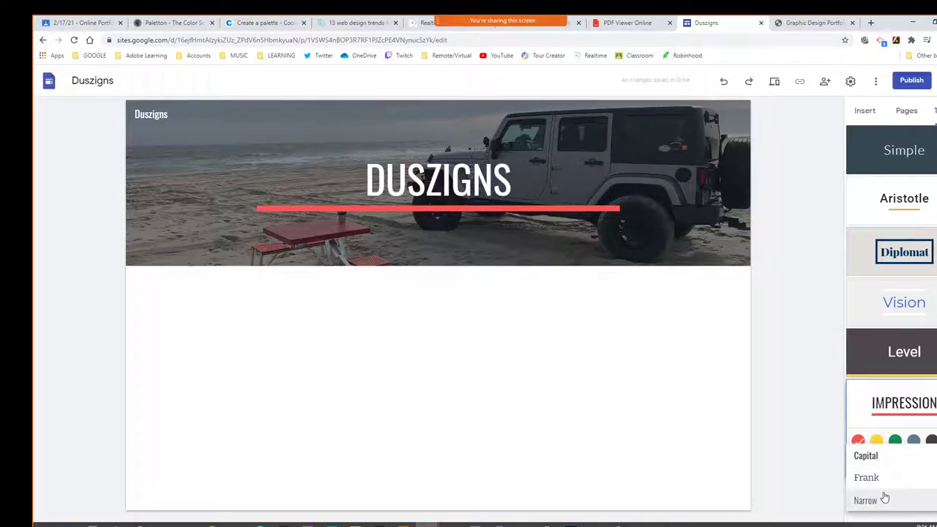
left_click(875, 458)
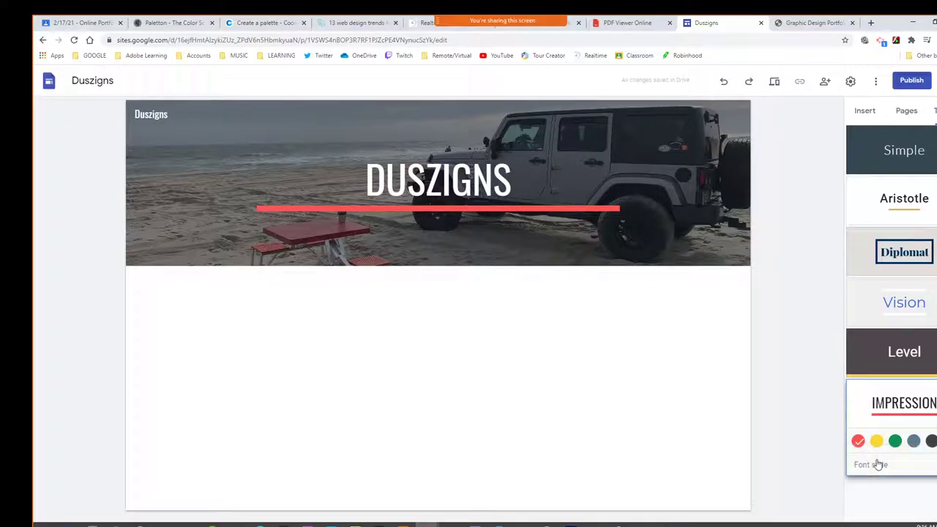
left_click(878, 469)
left_click(877, 483)
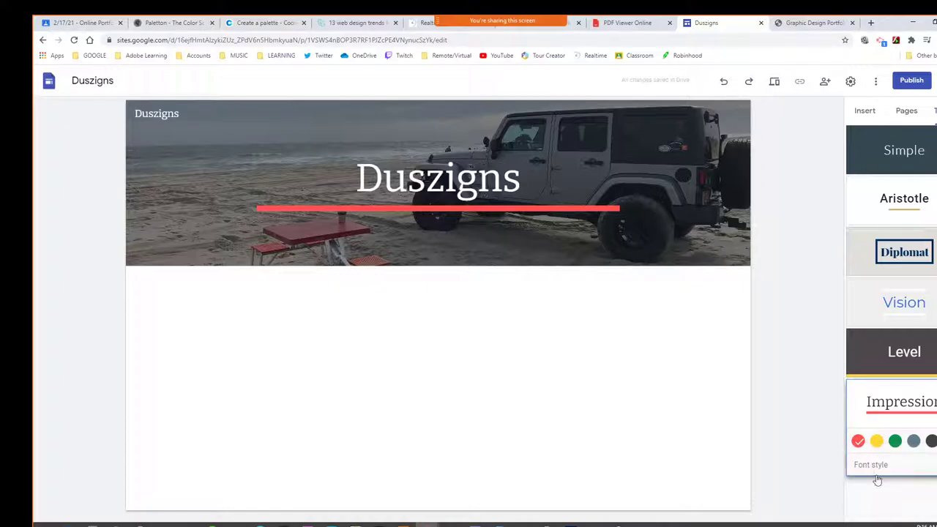
left_click(876, 463)
left_click(876, 489)
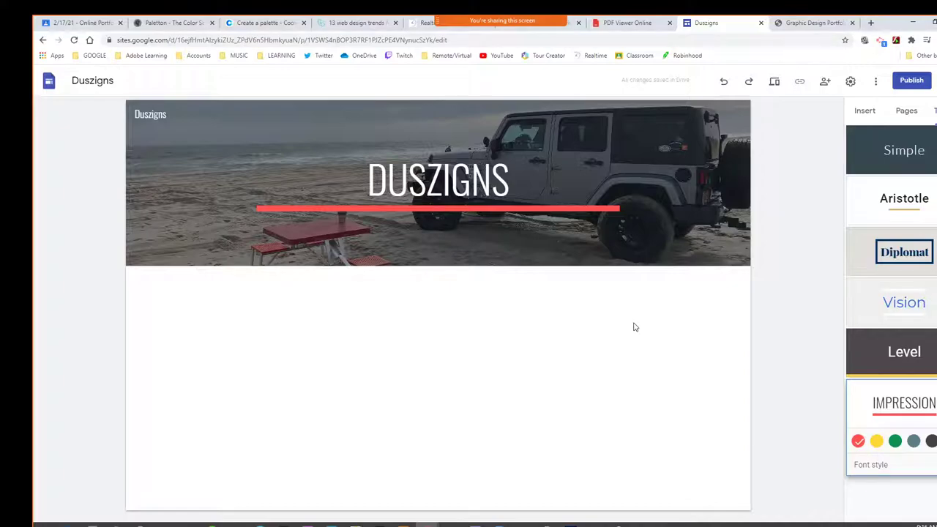
left_click(865, 110)
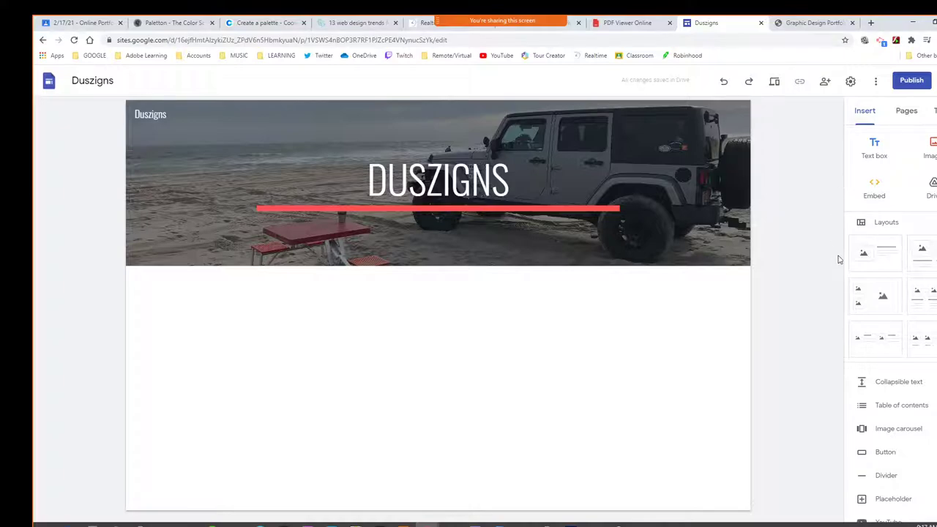
Drop an image-and-text layout below the header and title it ABOUT ME
scroll(862, 265, "down", 3)
scroll(862, 265, "up", 3)
left_click_drag(880, 254, 461, 361)
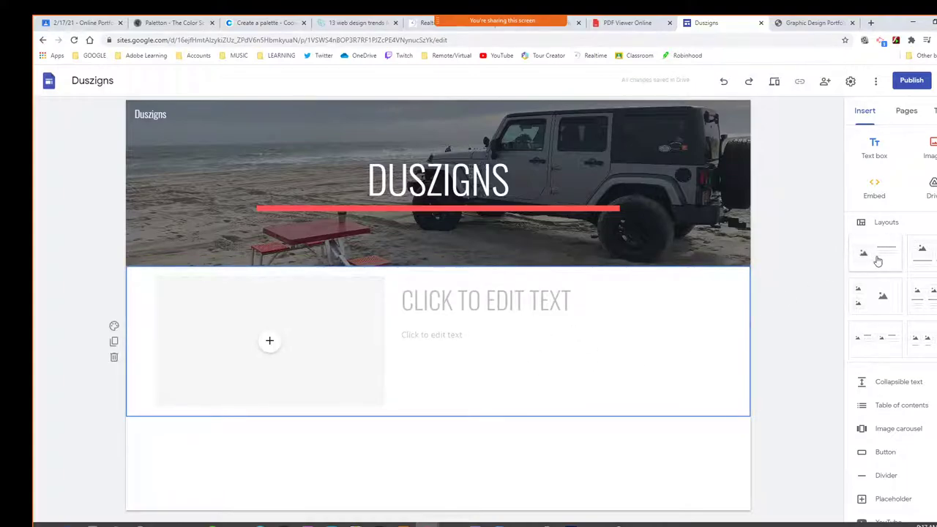
left_click(529, 307)
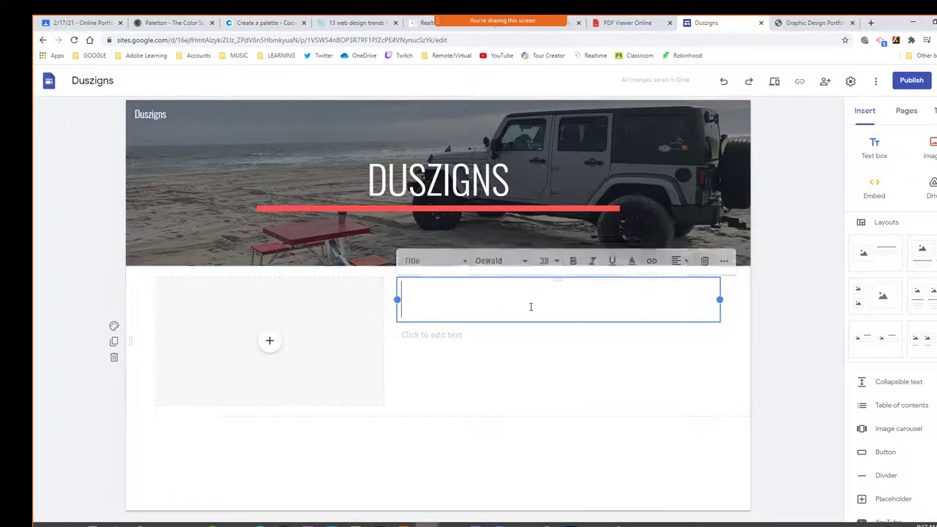
type("AB")
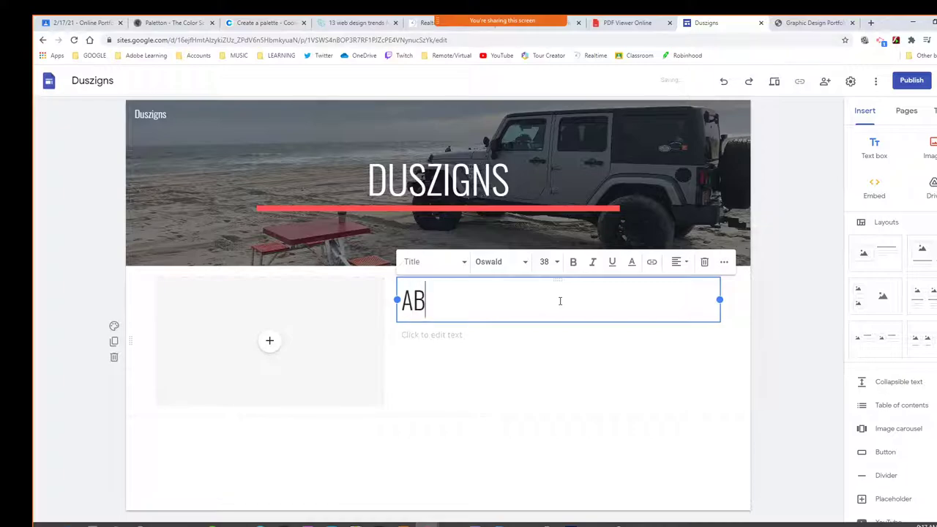
type("OUT ME")
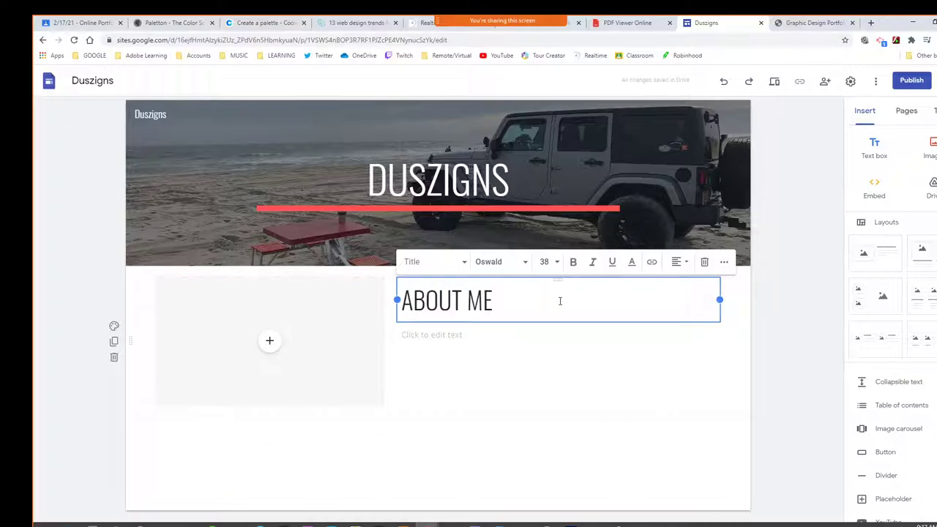
Begin the About Me text with lines giving the author's name and hometown
left_click(448, 336)
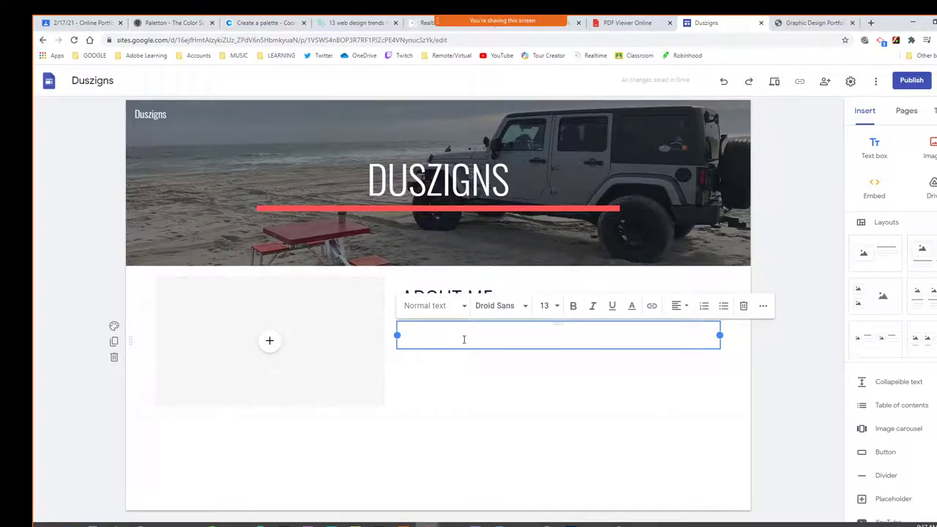
type("My name is Jeremy D")
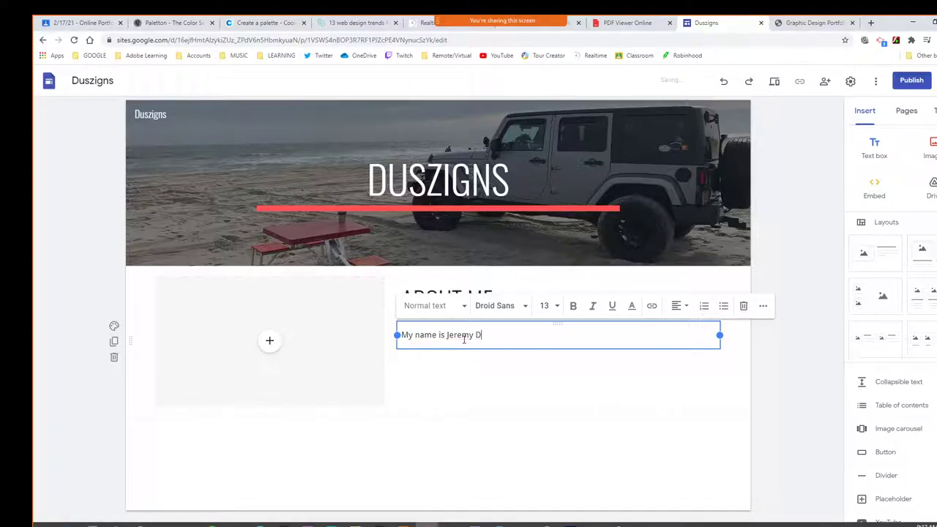
type("usza.")
key("Return")
type("I'm ")
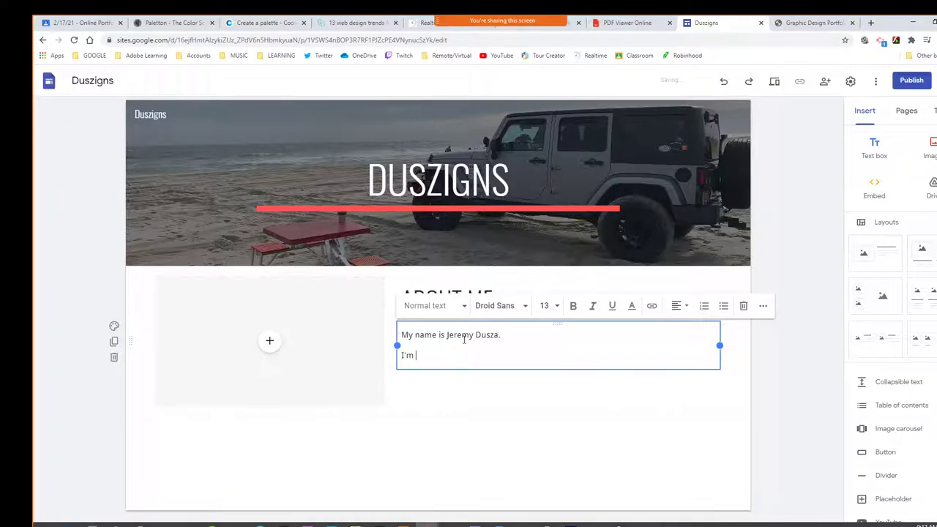
type("from Brick, NJ.")
key("Return")
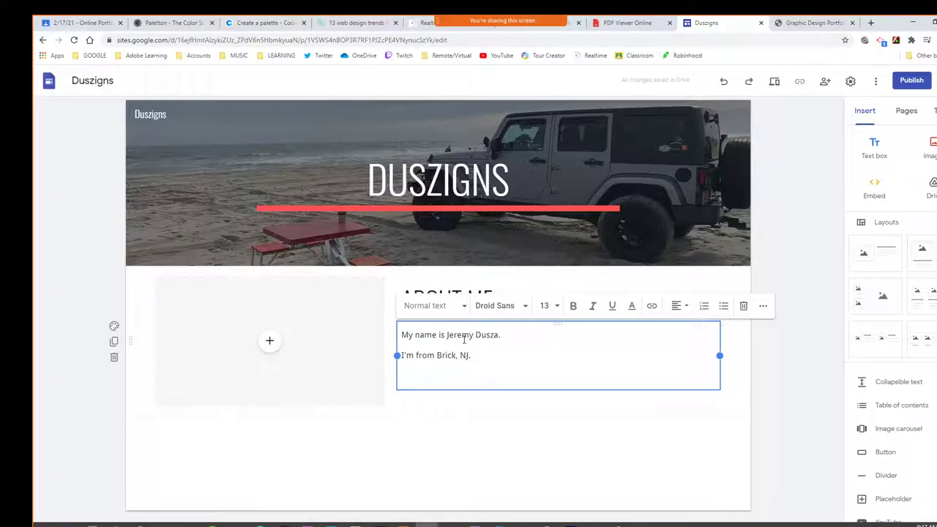
type("My goals ar")
key("BackSpace")
key("BackSpace")
key("BackSpace")
Add lines on the site's Multimedia examples (Video, Animation, Digital) and the famous-YouTuber goal
type("This site contains examples")
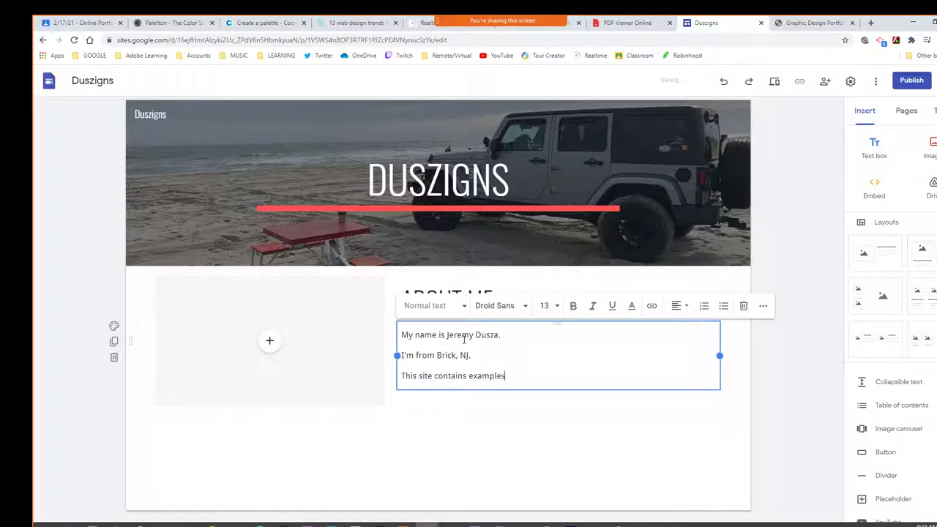
type(" of Multimed")
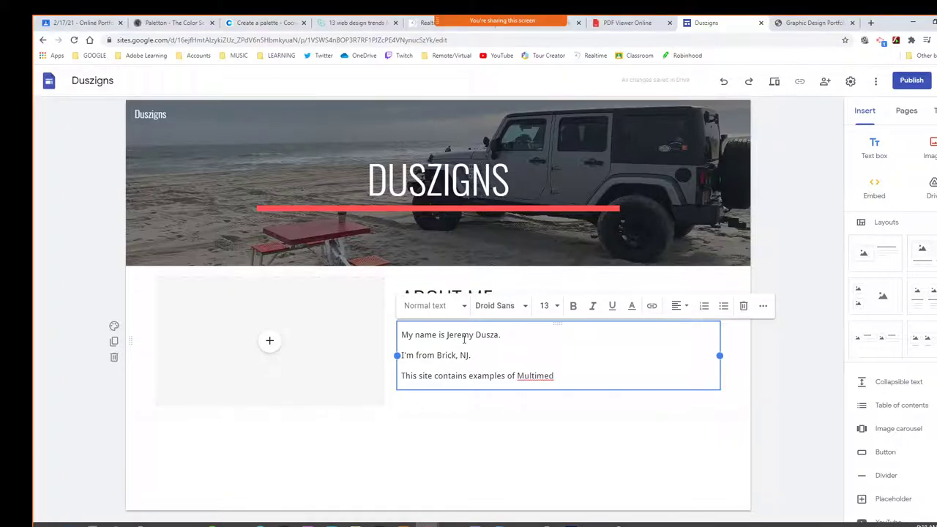
type("ia , specifica")
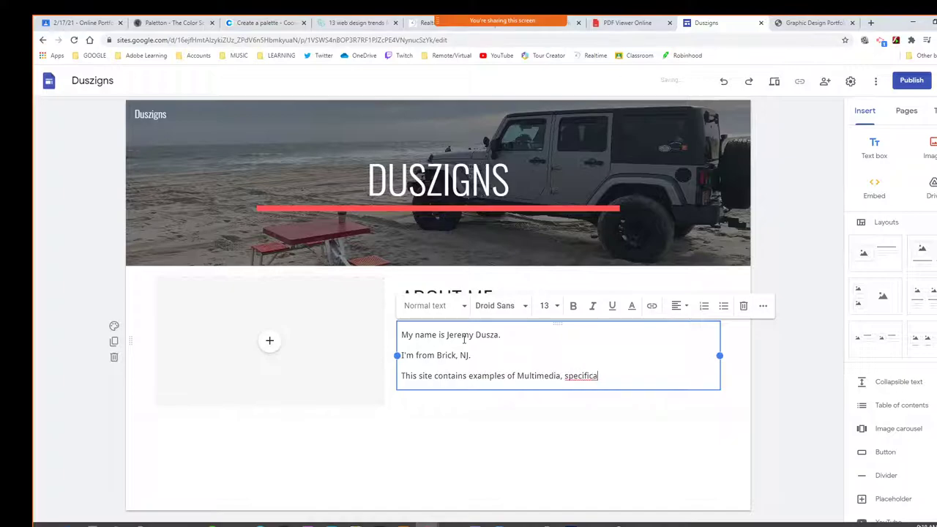
type("lly Video, Animation and")
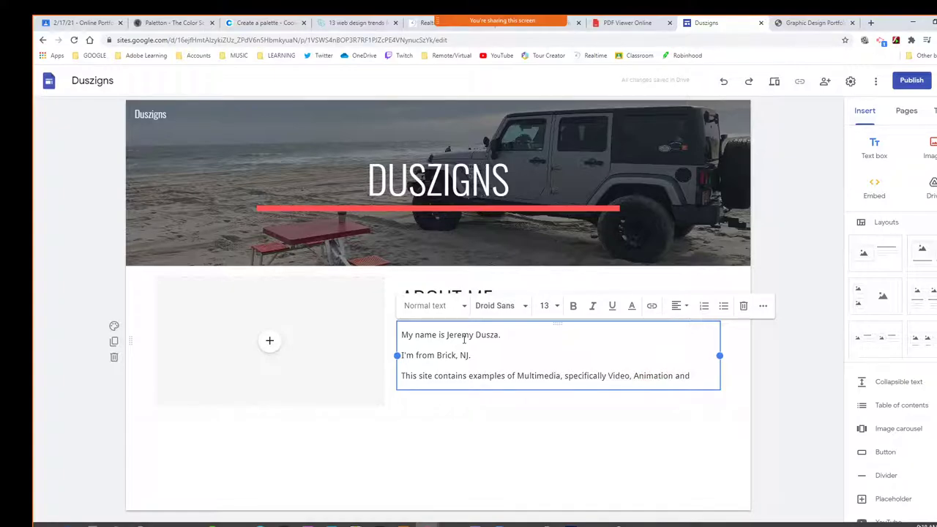
type(" Digital")
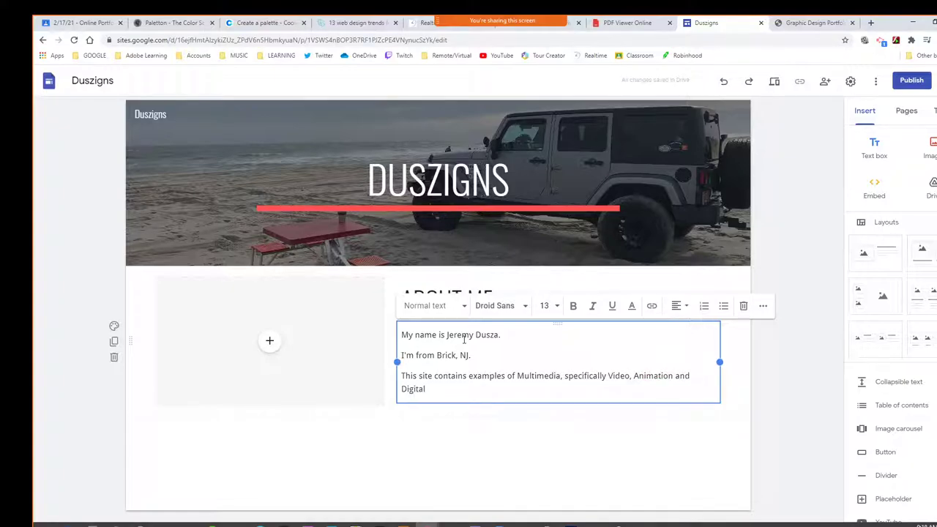
type(".")
key("Return")
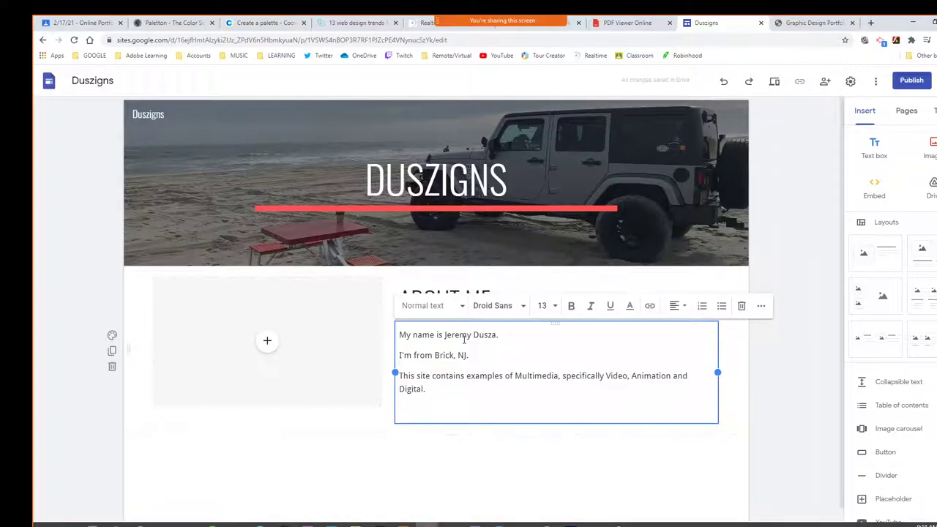
type("My goal oi")
key("BackSpace")
type("is to one ")
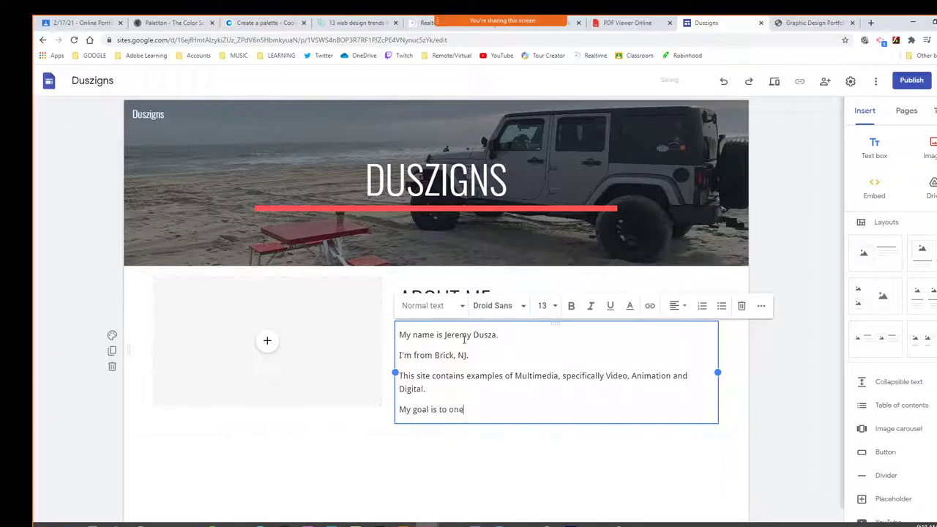
type("day be a famous ")
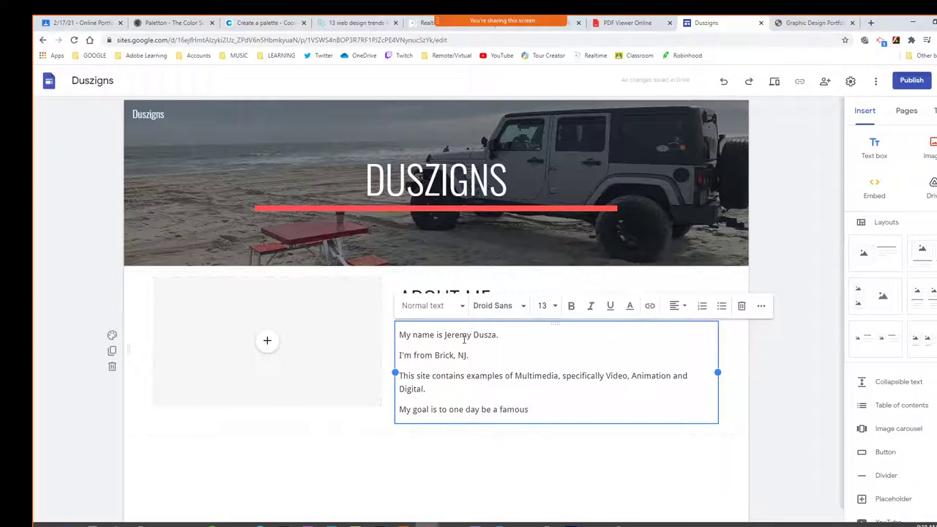
type("YouTube")
type("r.")
left_click(542, 441)
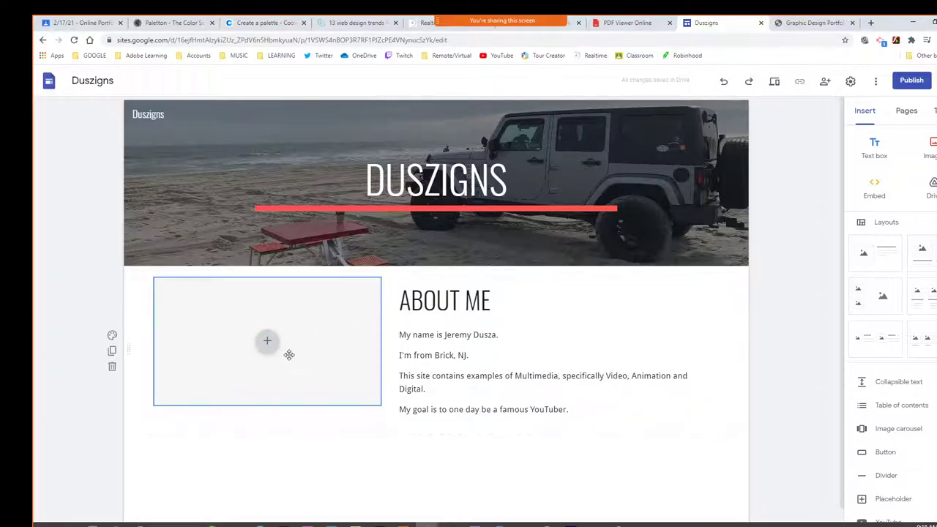
left_click(268, 343)
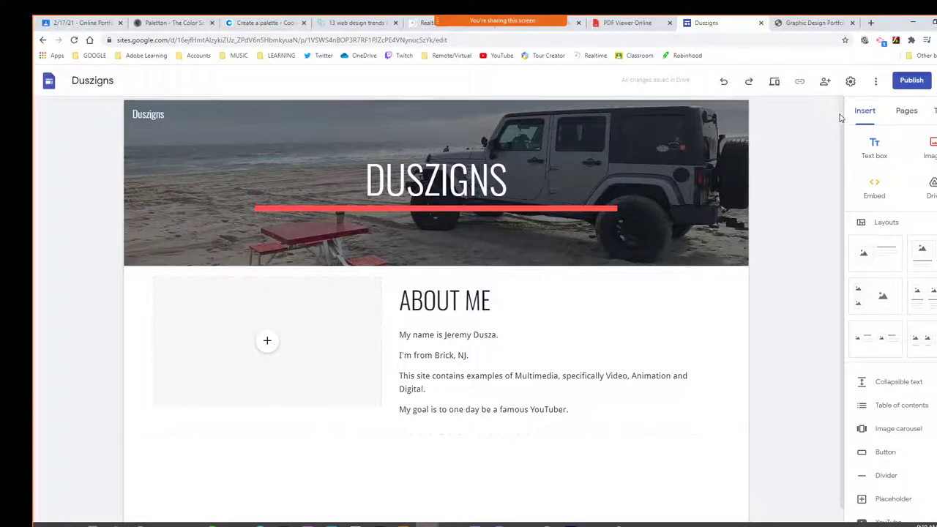
left_click(906, 113)
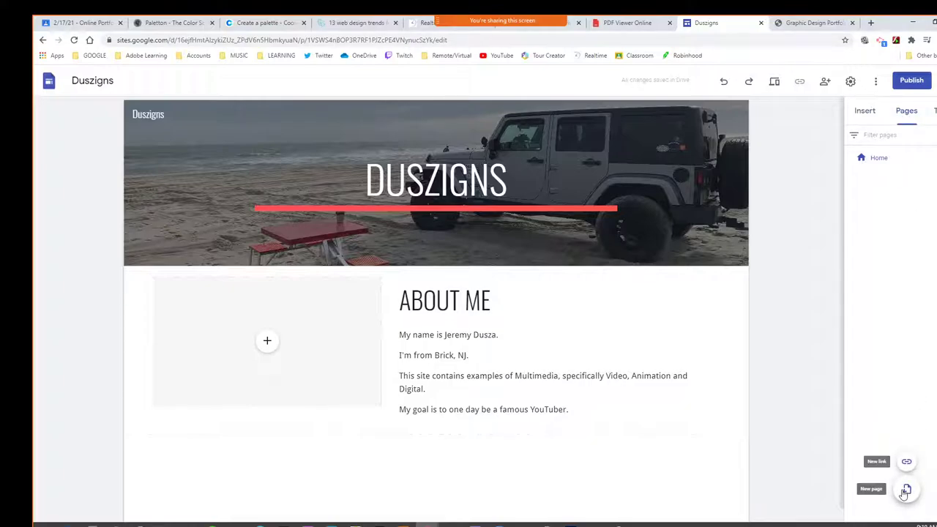
Create new pages named Video Production and Digital Art in the Pages panel
left_click(905, 490)
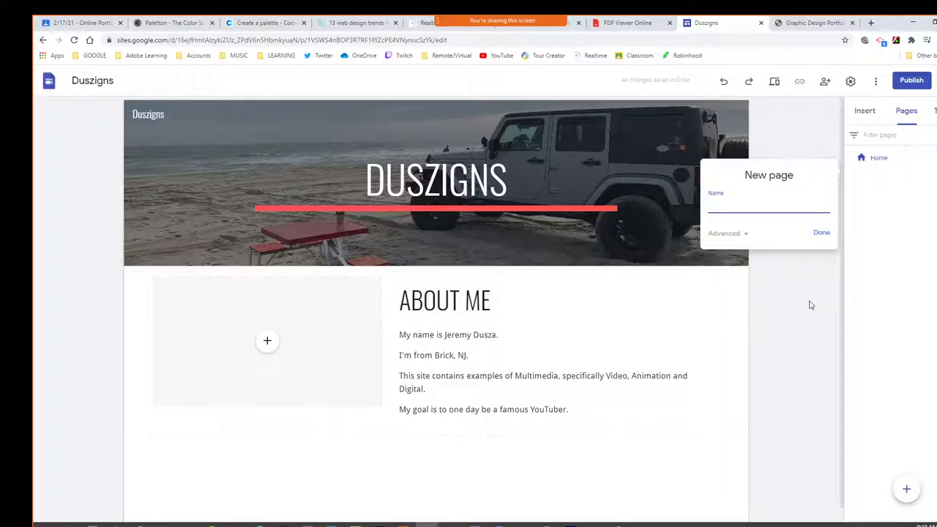
type("Video Production")
left_click(815, 235)
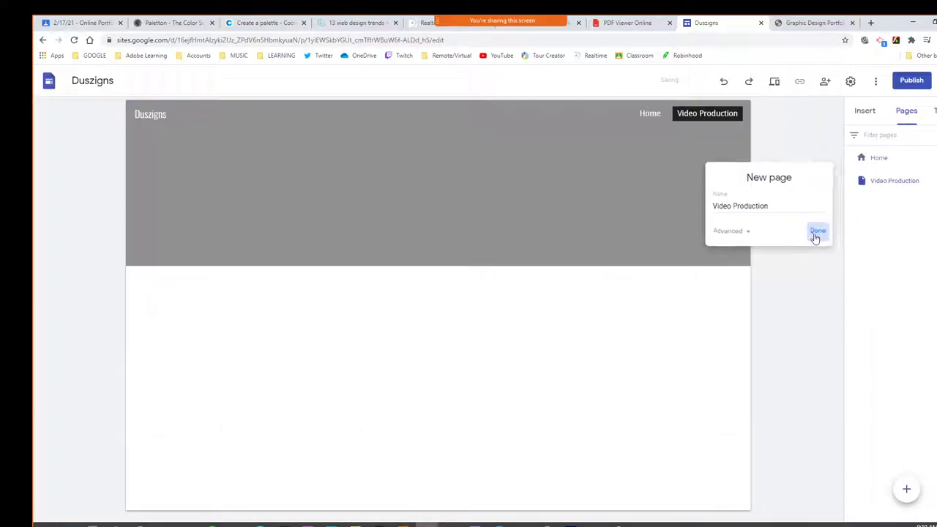
left_click(906, 490)
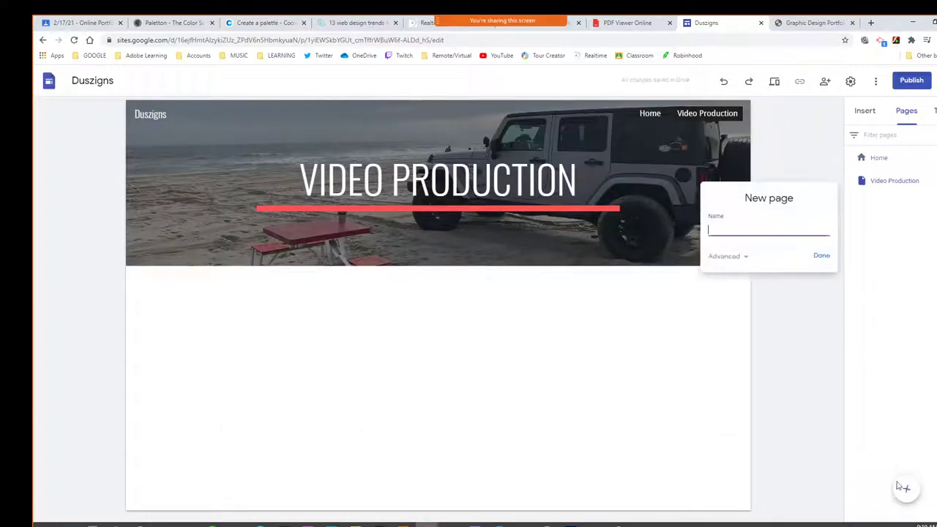
left_click(821, 257)
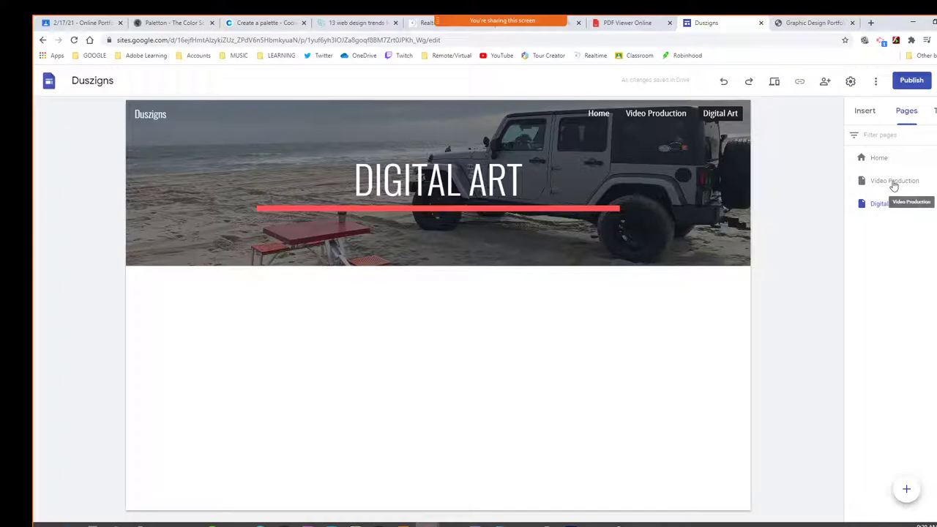
left_click(924, 180)
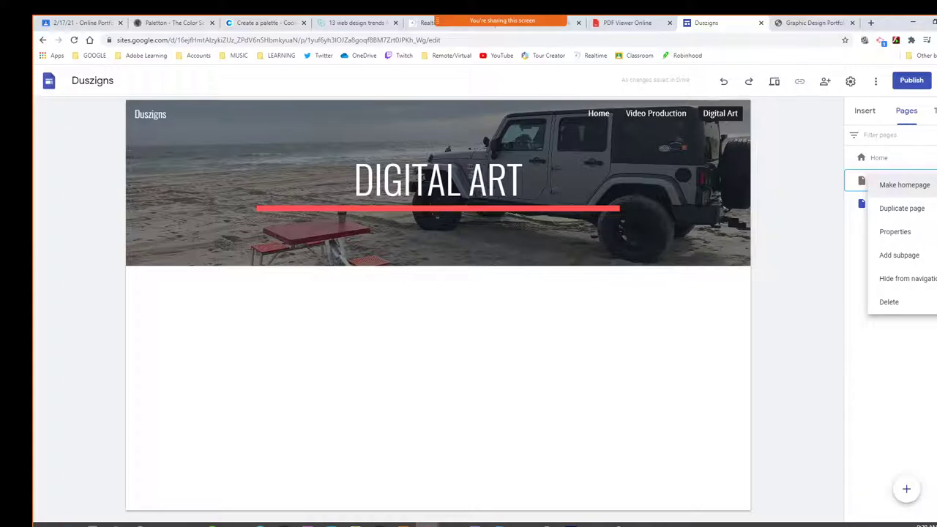
Nest Digital Art under Video Production, then under Home, with Video Production beneath it
left_click(875, 208)
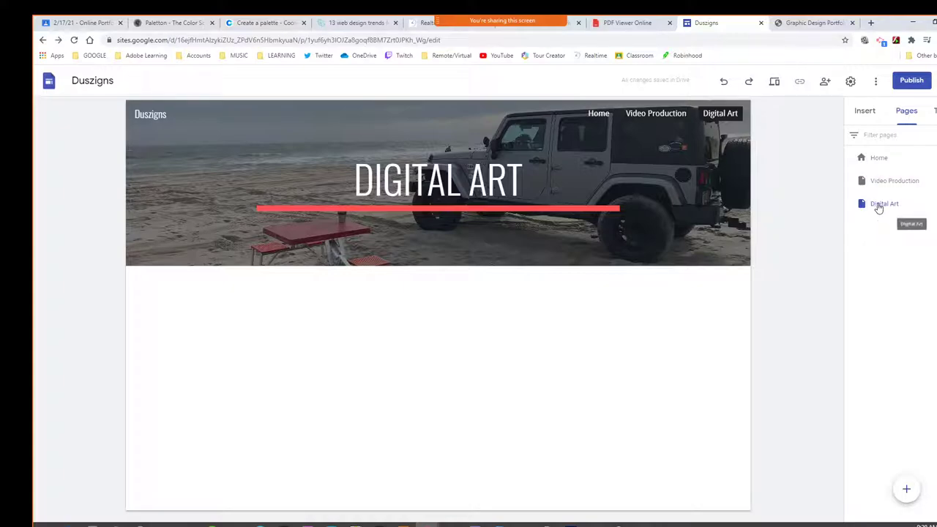
left_click_drag(879, 207, 884, 187)
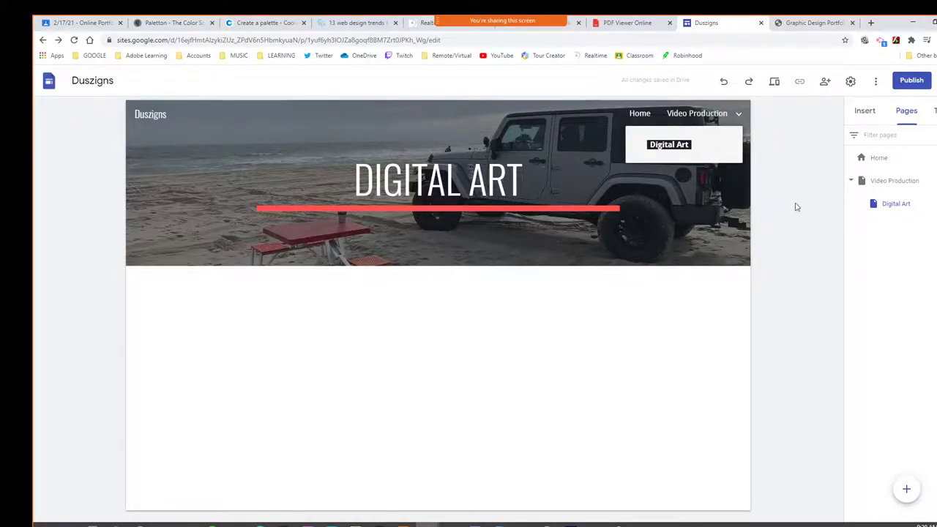
mouse_move(880, 215)
left_mouse_down()
mouse_move(875, 249)
mouse_move(868, 205)
left_mouse_up()
right_click(868, 205)
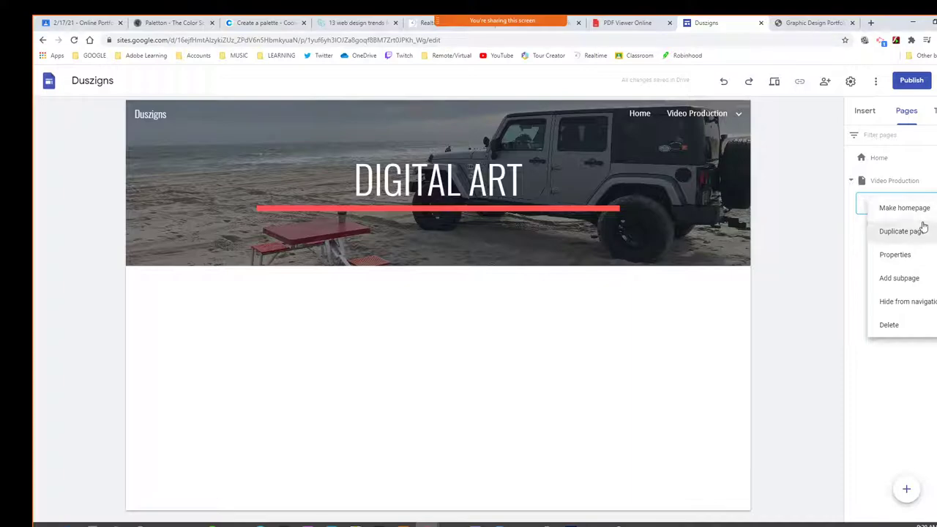
left_click(898, 363)
left_click_drag(873, 207, 884, 168)
left_click_drag(871, 207, 887, 188)
Rearrange the pages under Home, moving Video Production back beside Digital Art
left_click(889, 204)
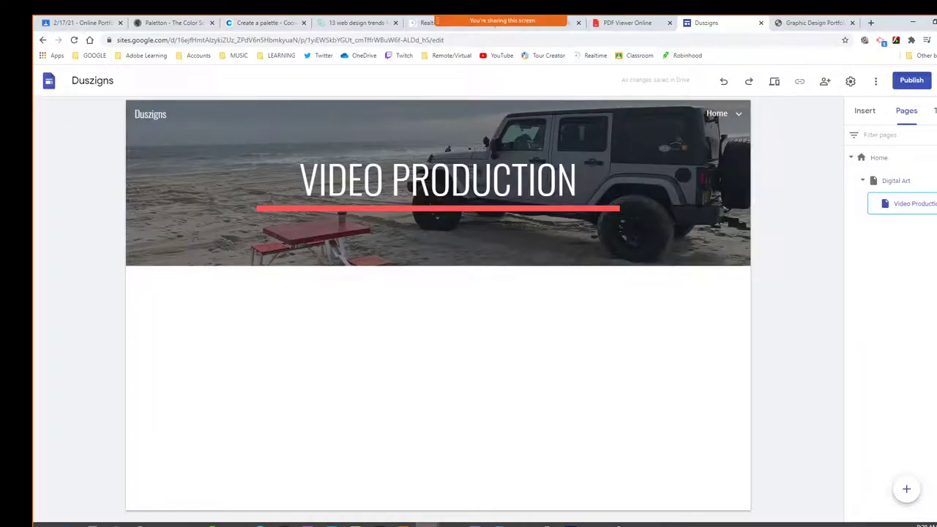
right_click(888, 204)
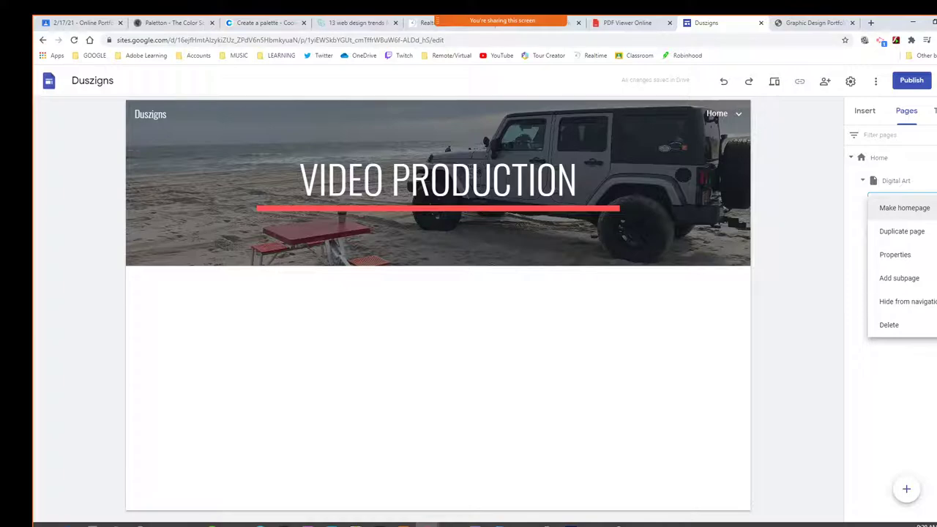
left_click(863, 377)
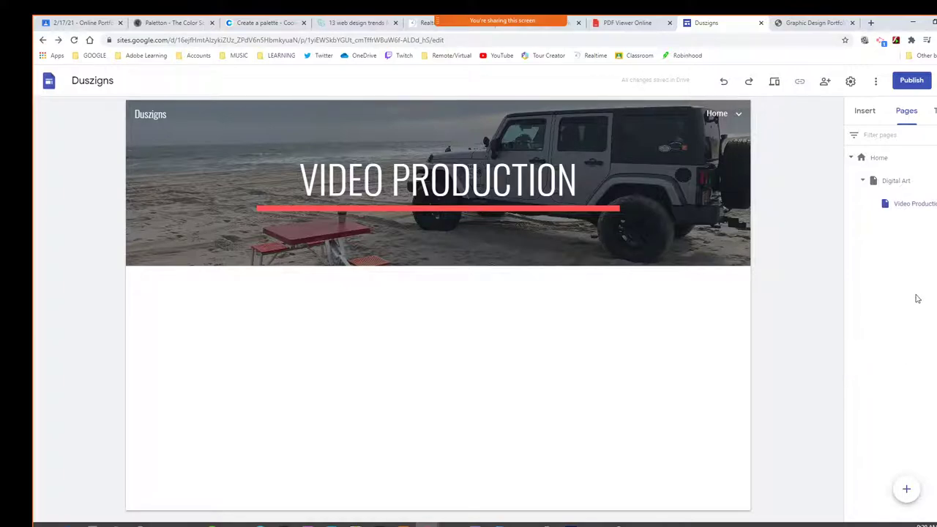
left_click_drag(886, 206, 864, 294)
left_click(867, 183)
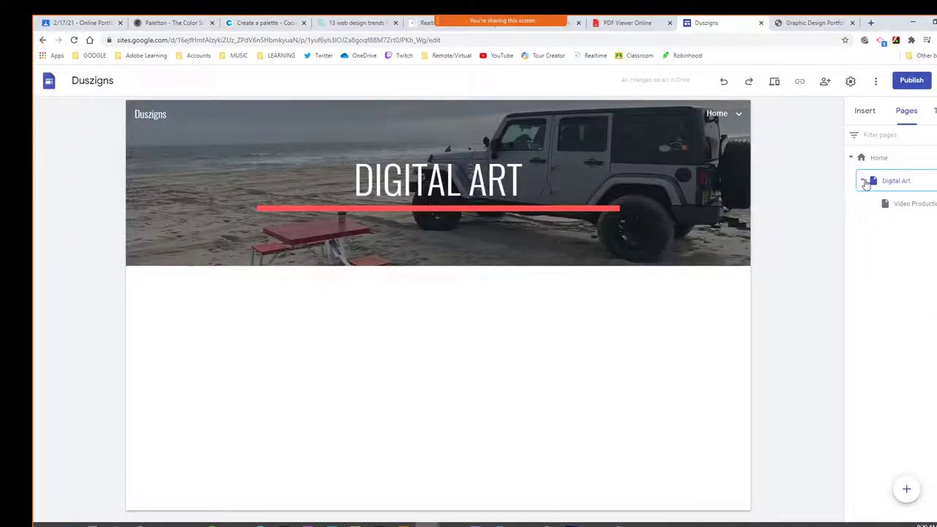
left_click(863, 181)
left_click(863, 182)
mouse_move(869, 173)
left_mouse_down()
mouse_move(859, 155)
mouse_move(867, 166)
mouse_move(853, 174)
mouse_move(858, 161)
mouse_move(863, 177)
mouse_move(861, 163)
left_mouse_up()
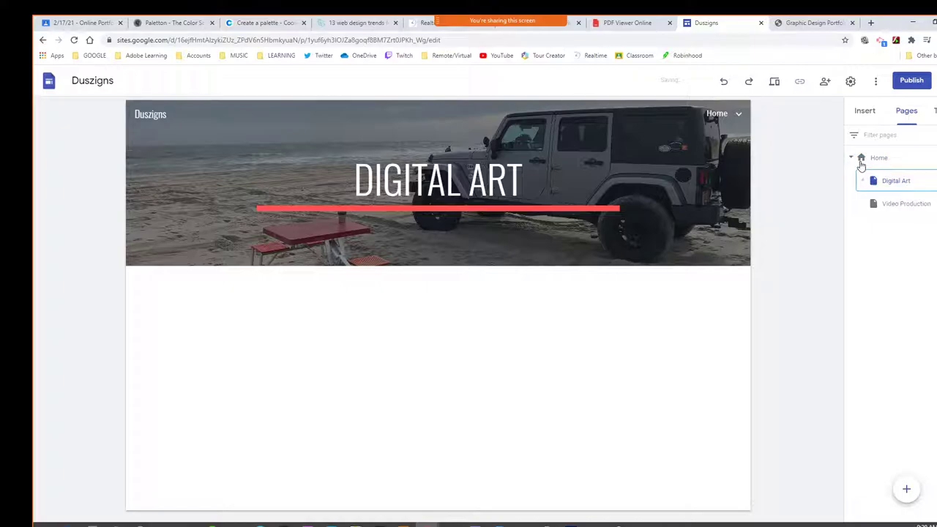
left_click(932, 185)
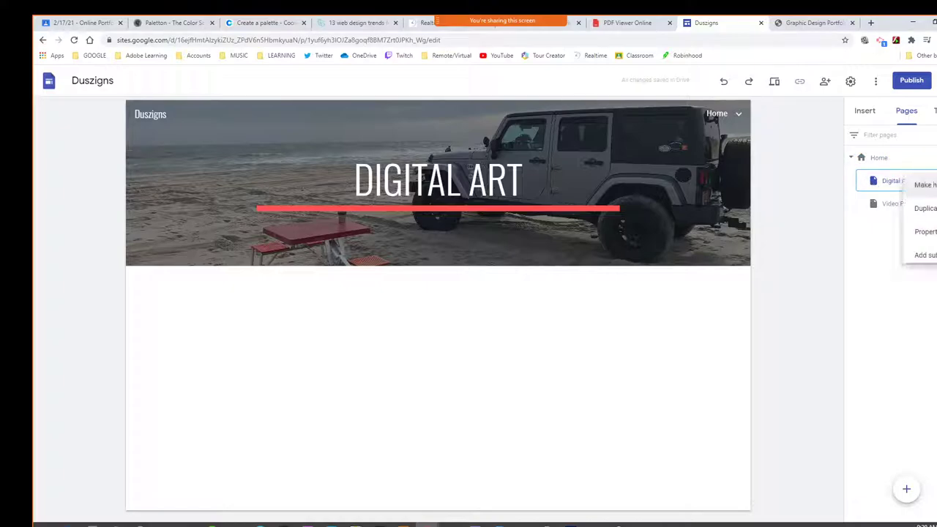
Inspect the Digital Art page's properties and options without changing anything
left_click(911, 233)
left_click(728, 245)
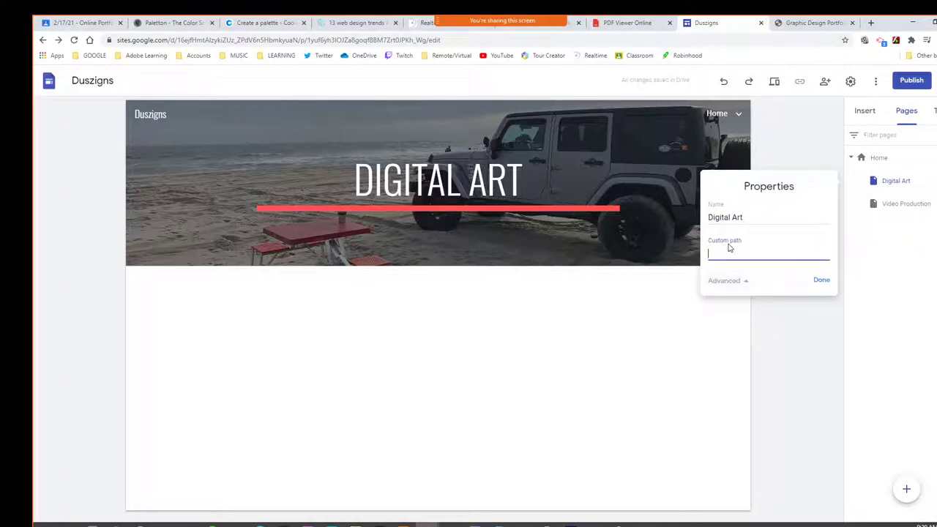
left_click(820, 280)
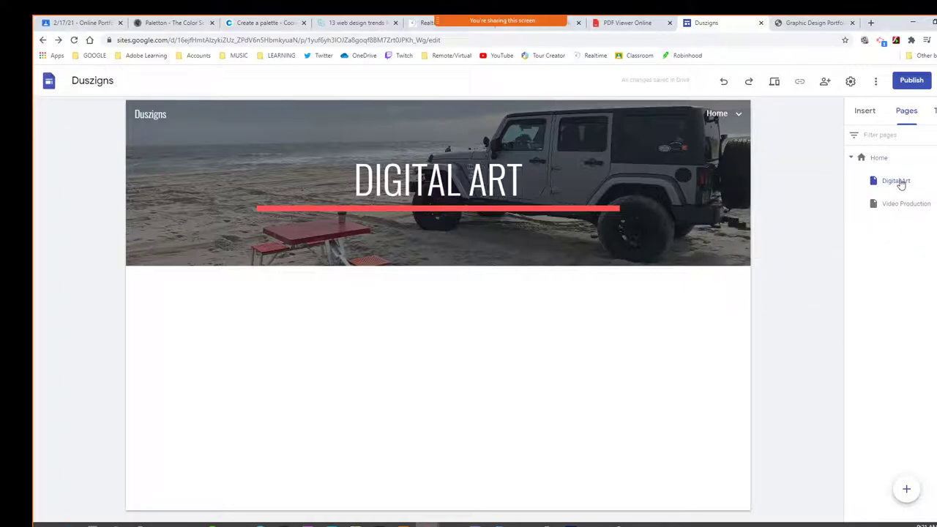
left_click(930, 181)
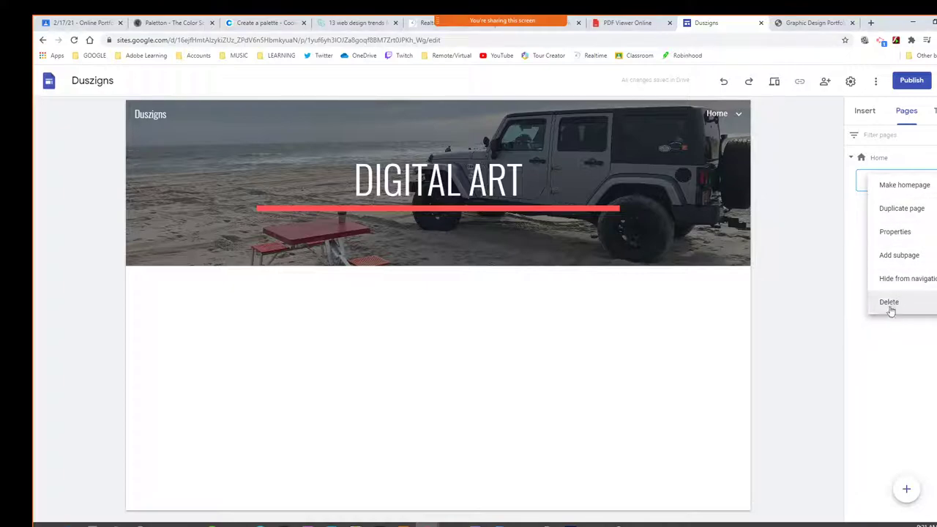
left_click(891, 343)
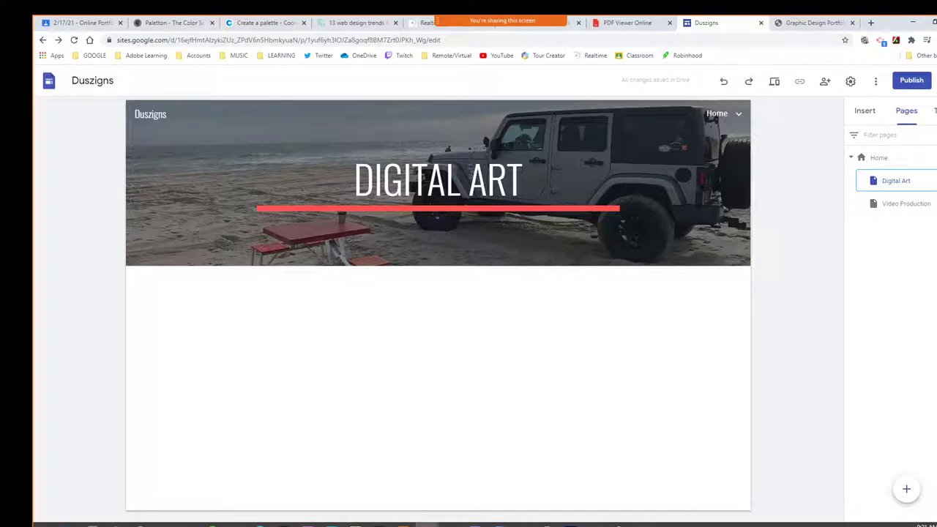
Delete the Digital Art and Video Production pages, leaving only Home
left_click(928, 180)
left_click(907, 301)
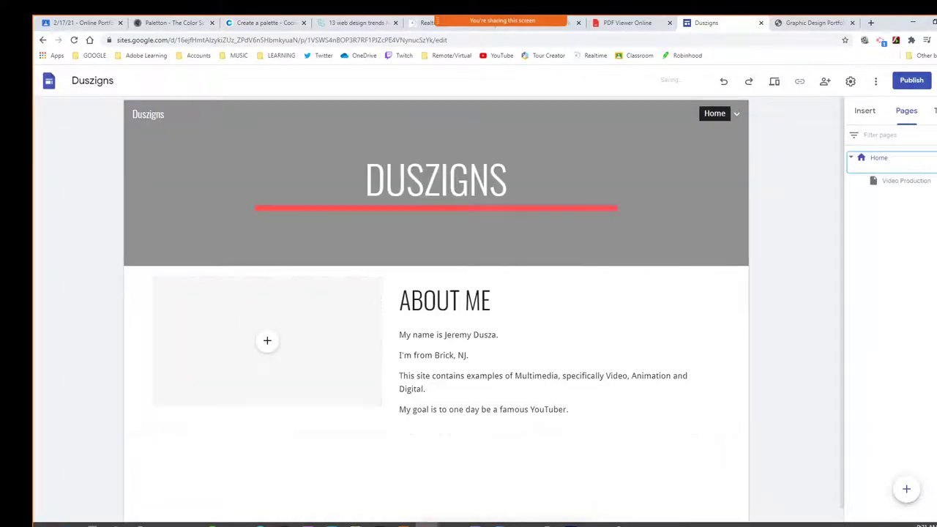
left_click(928, 180)
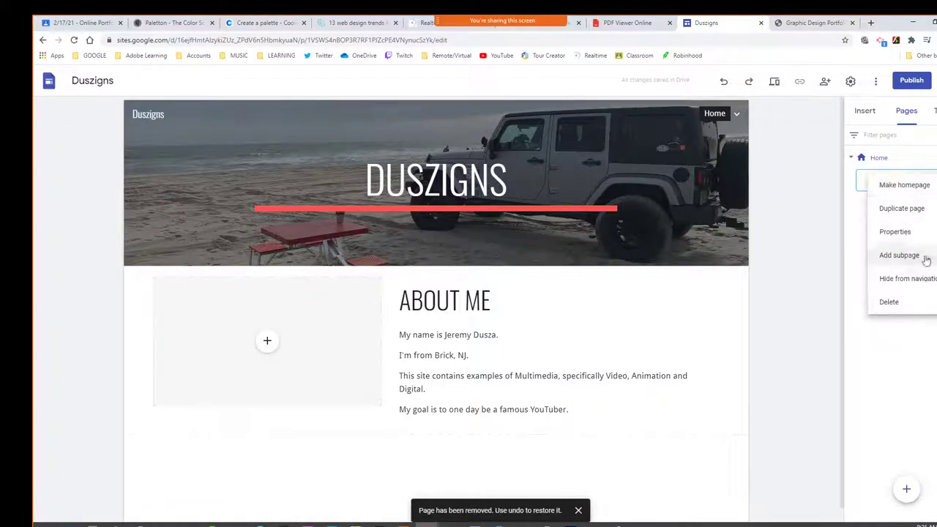
left_click(908, 296)
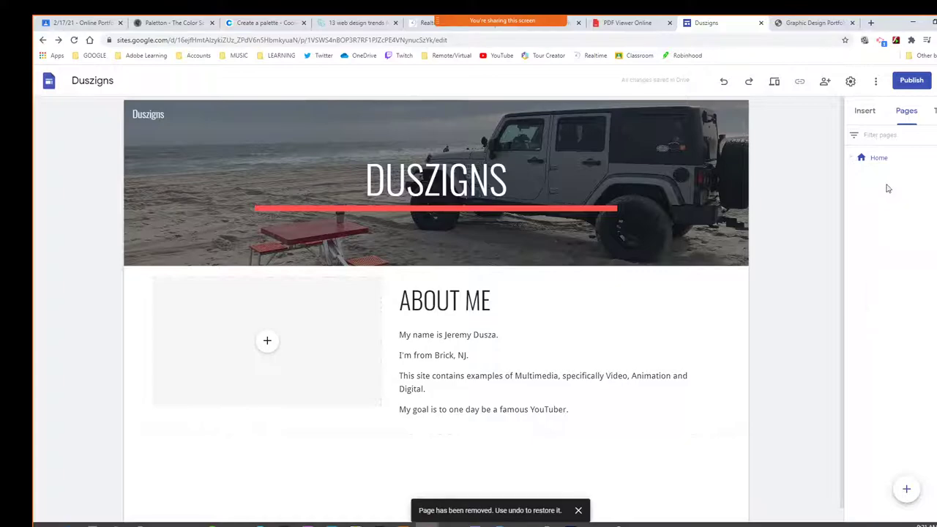
Recreate Video Production and Digital Art as top-level pages, with Video Production listed first
left_click(906, 488)
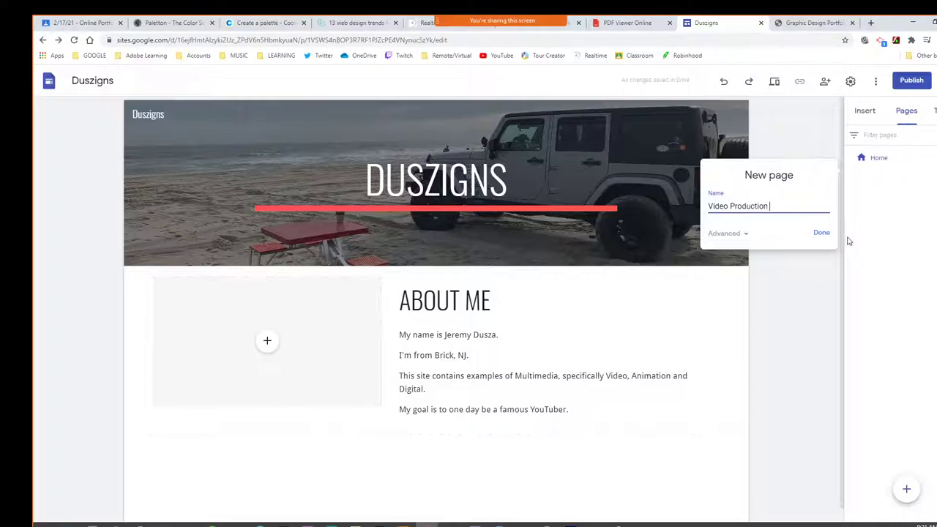
left_click(821, 233)
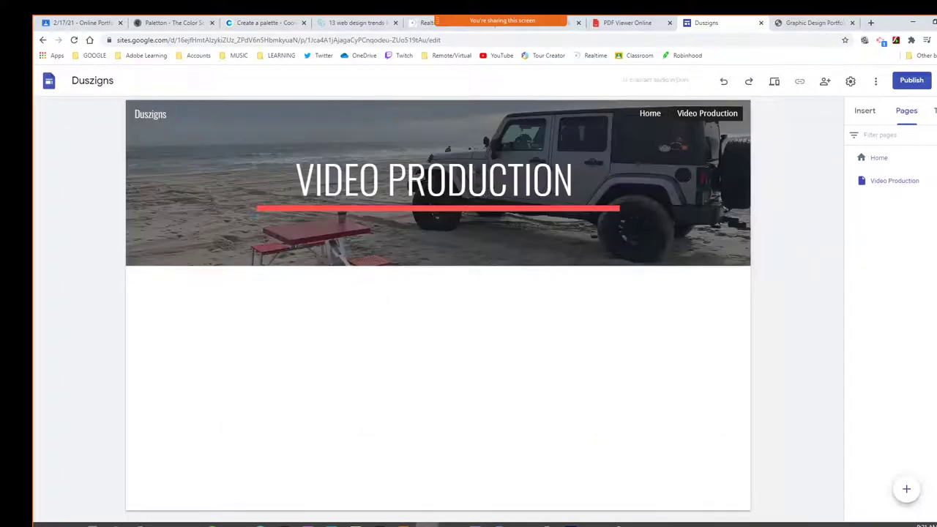
left_click(906, 488)
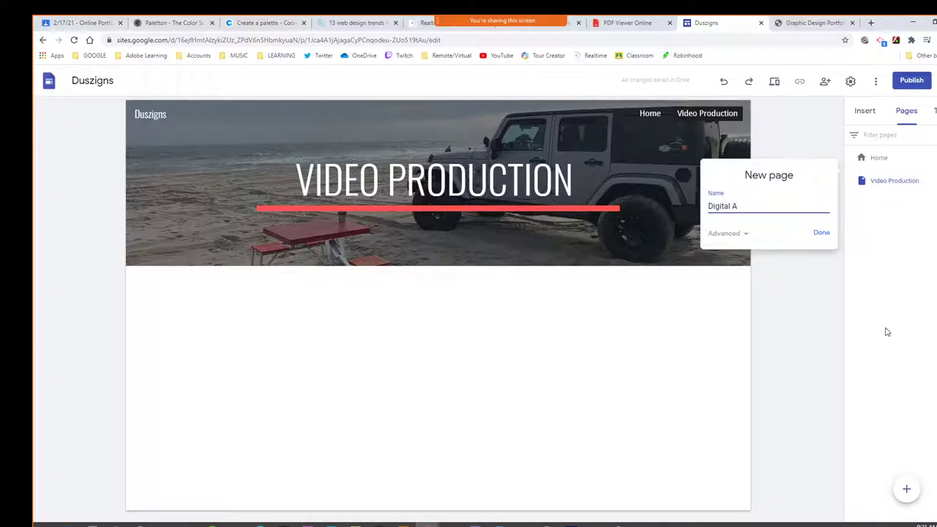
left_click(820, 234)
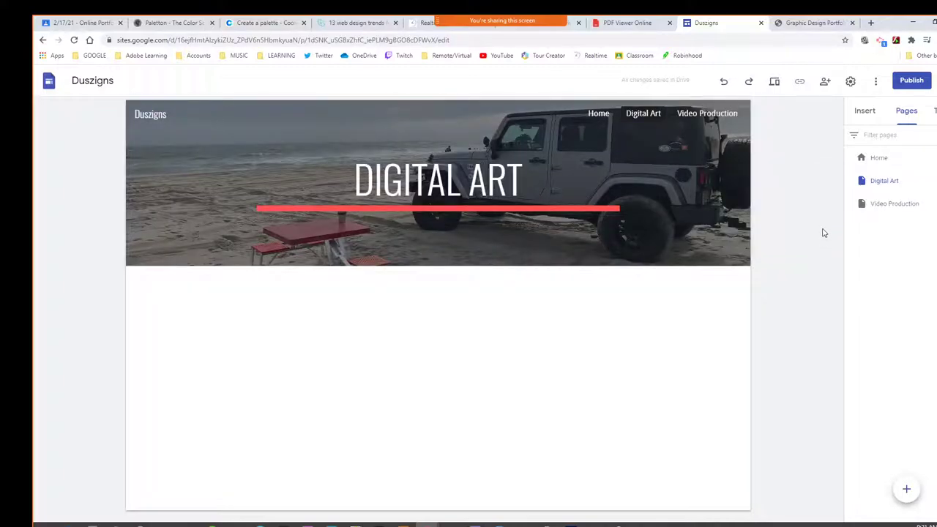
left_click(890, 204)
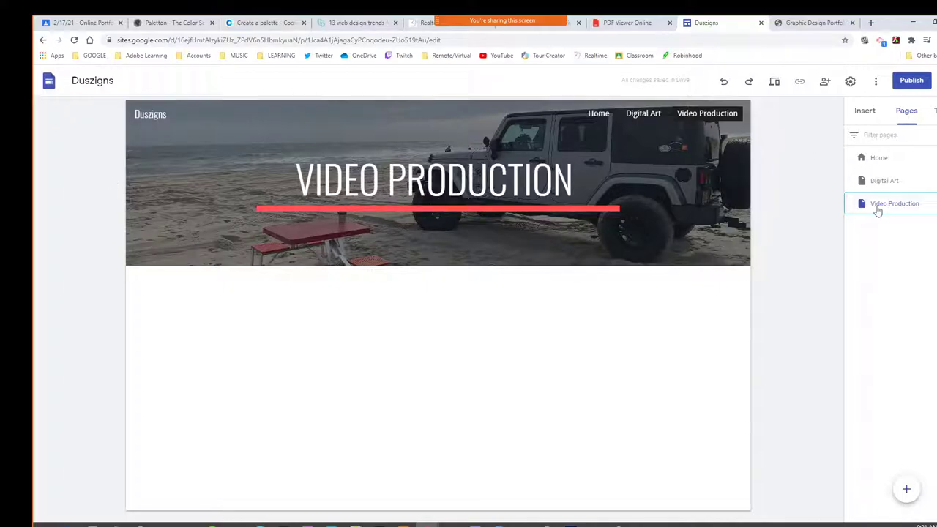
left_click_drag(879, 205, 878, 182)
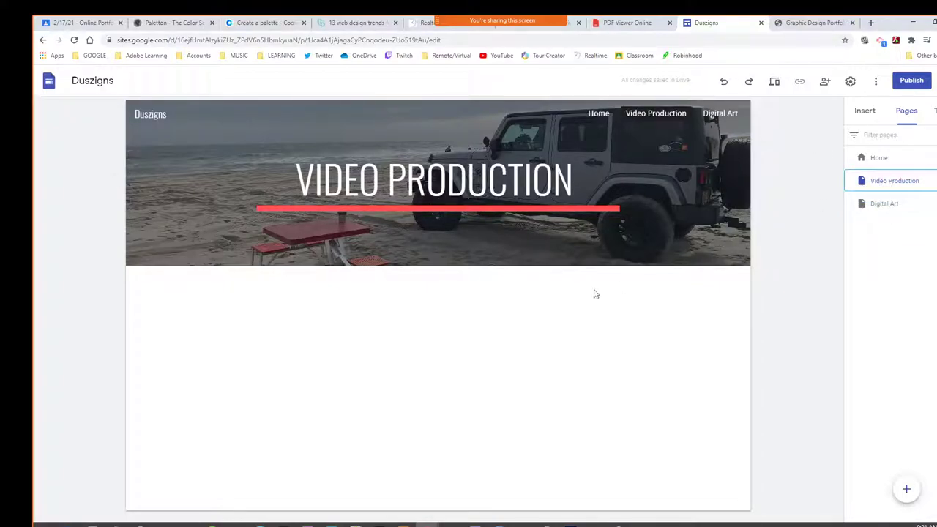
Add a three-column layout and embed the uploaded Snow Commercial YouTube video in column one
left_click(866, 112)
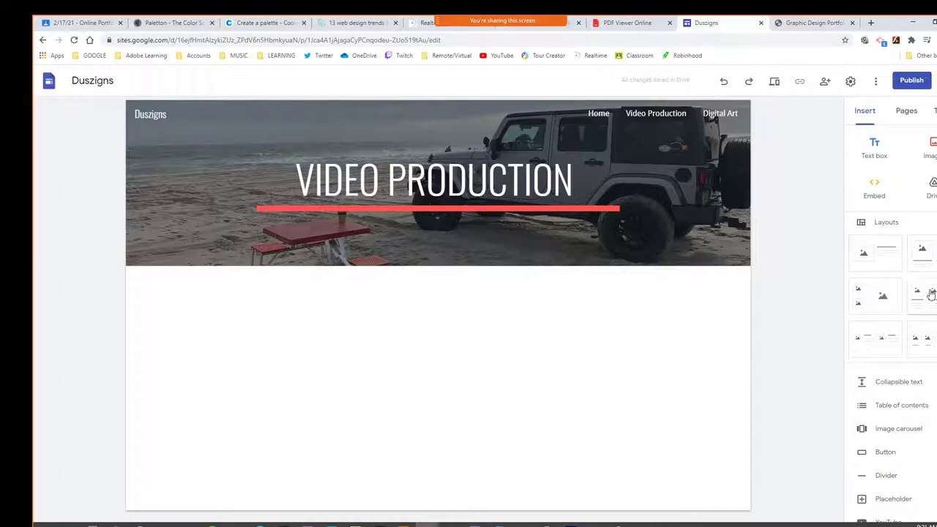
left_click_drag(920, 295, 520, 344)
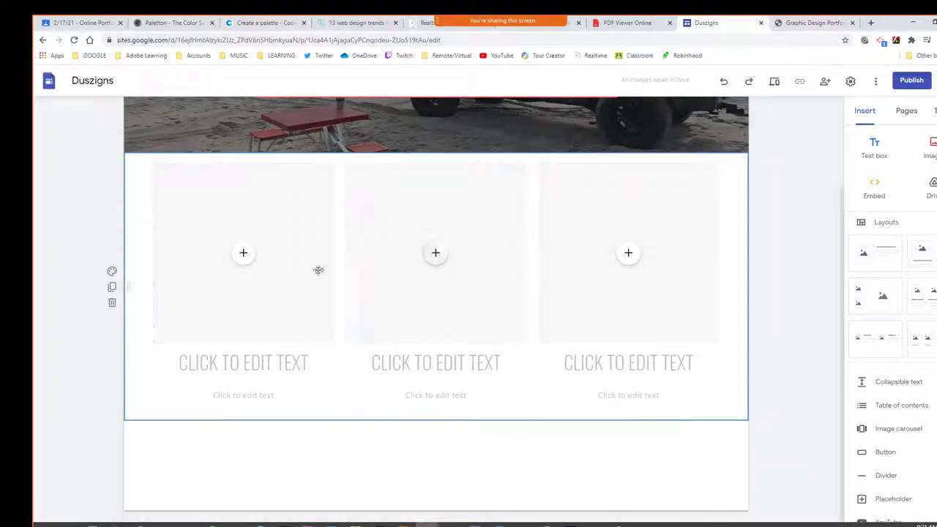
left_click(244, 254)
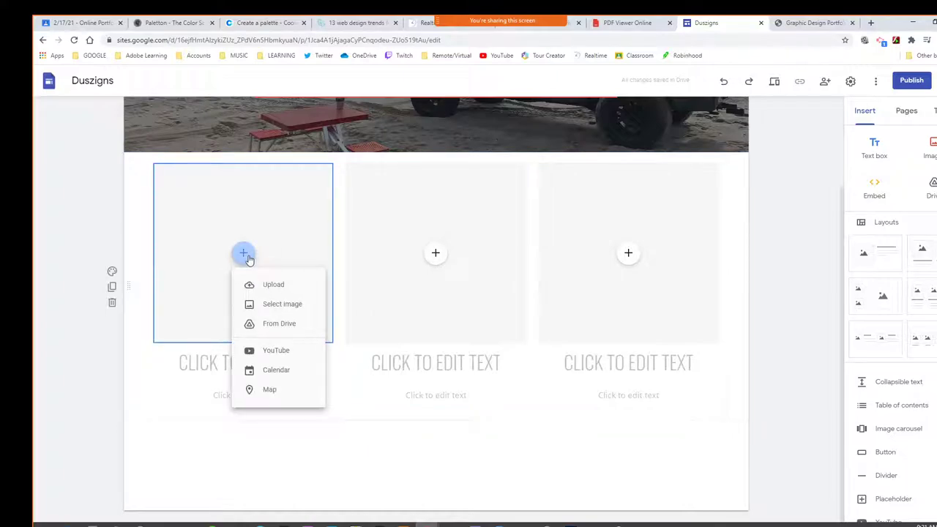
left_click(258, 350)
left_click(330, 173)
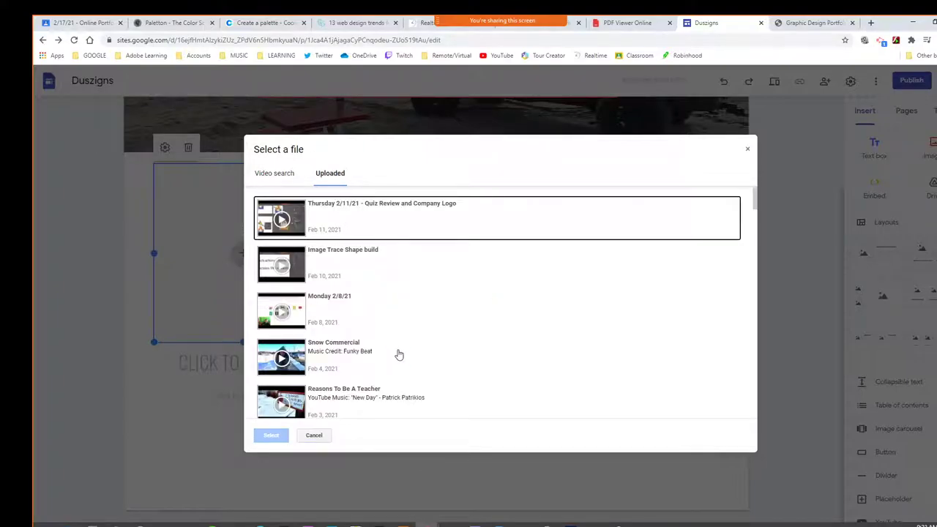
left_click(397, 353)
scroll(397, 353, "down", 1)
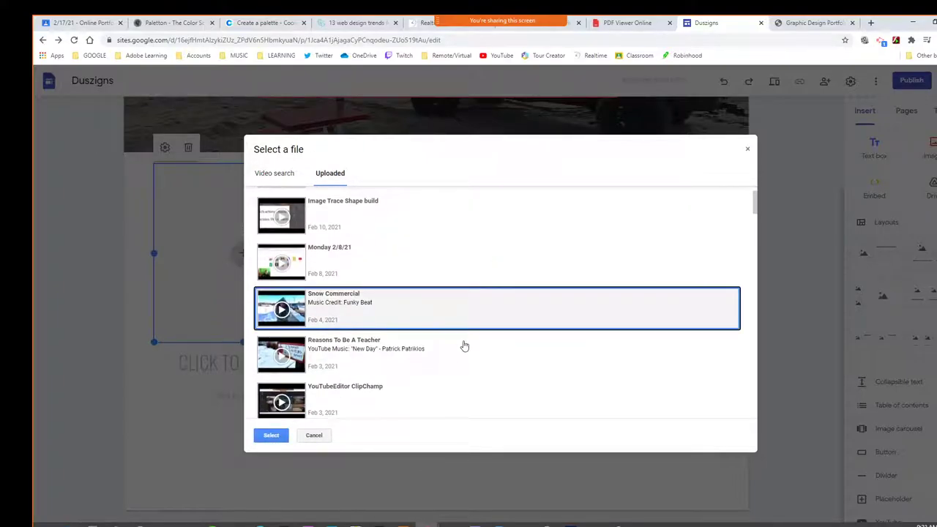
left_click(271, 436)
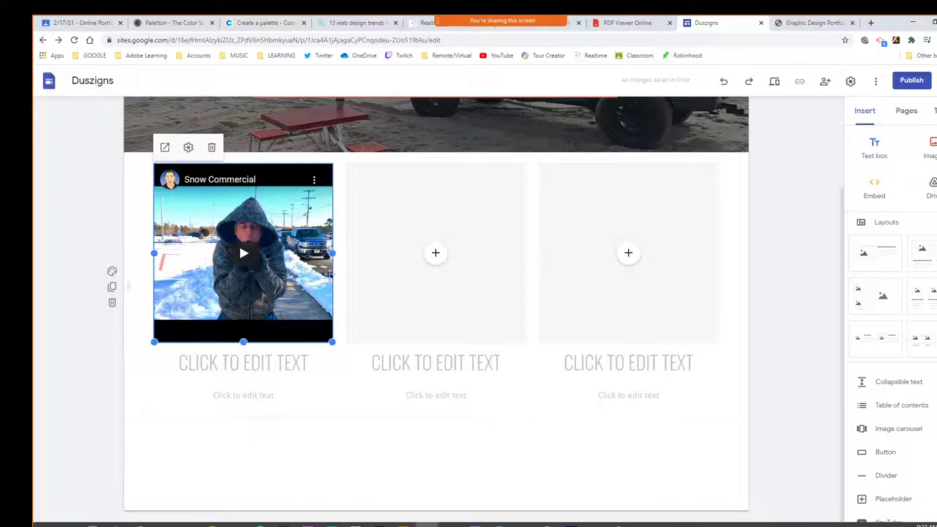
Check the middle and right-hand column placeholders, leaving them empty
left_click(436, 256)
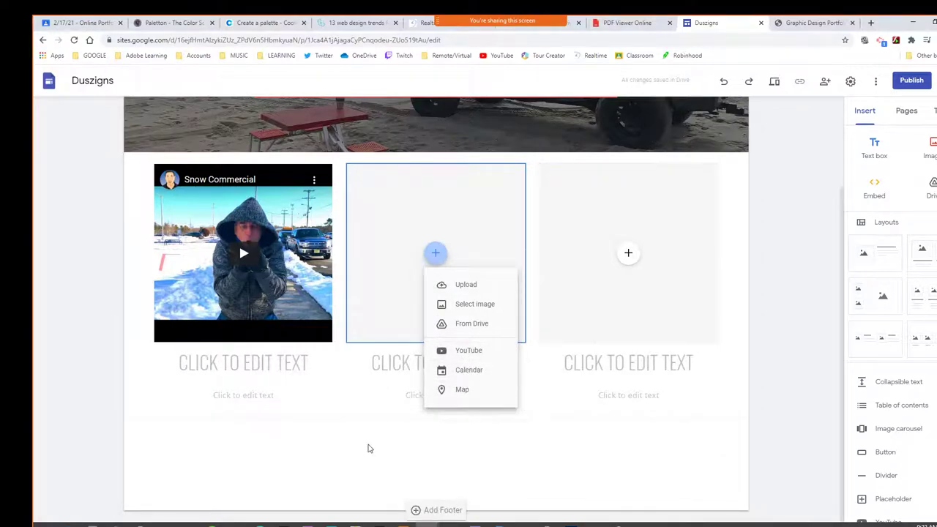
left_click(370, 448)
left_click(244, 267)
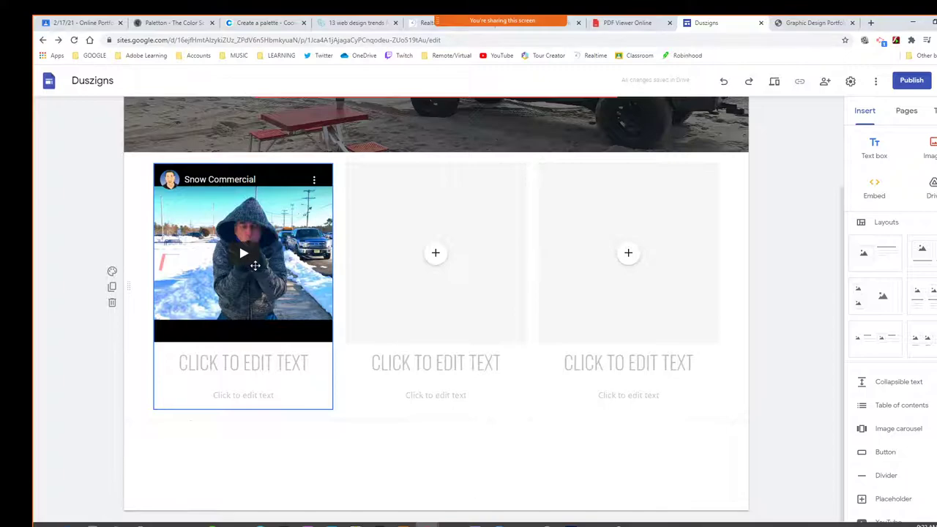
left_click(647, 377)
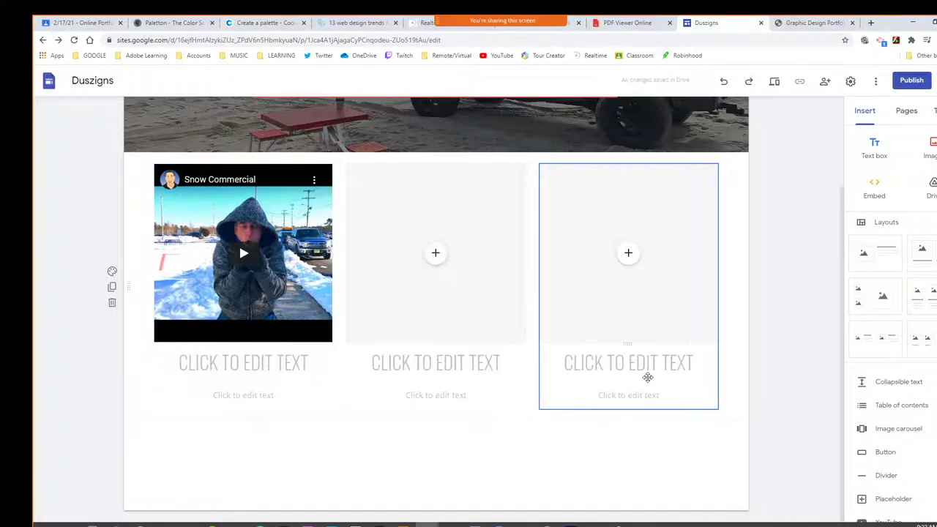
On the Digital Art page, place a three-column layout below the header and open the left column's media options
left_click(911, 116)
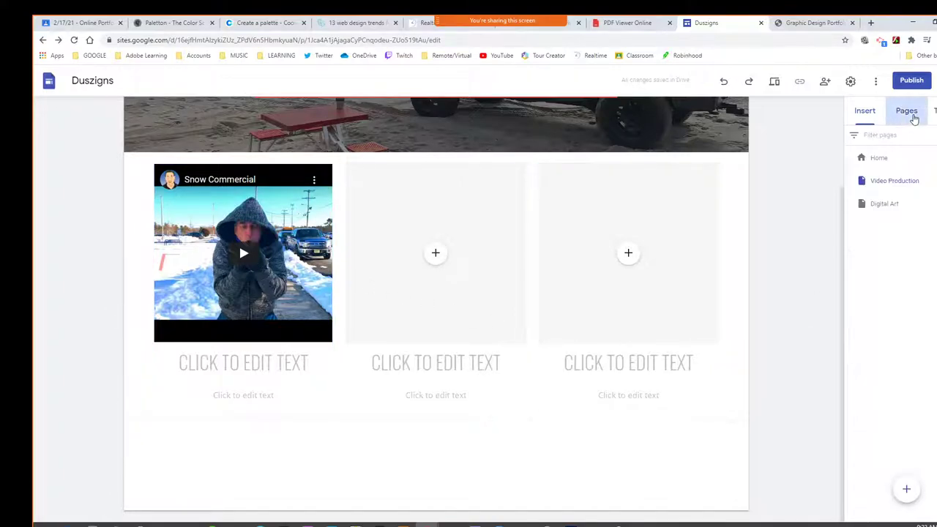
left_click(886, 204)
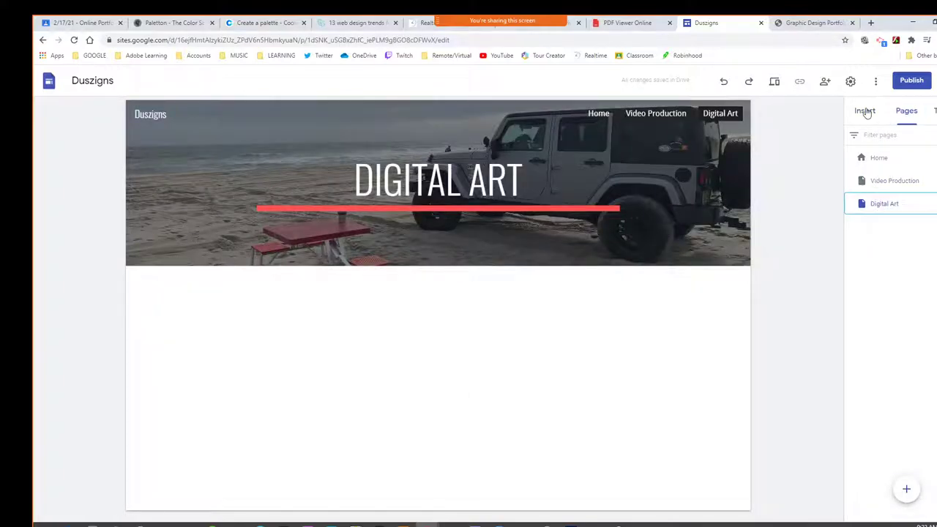
left_click(866, 112)
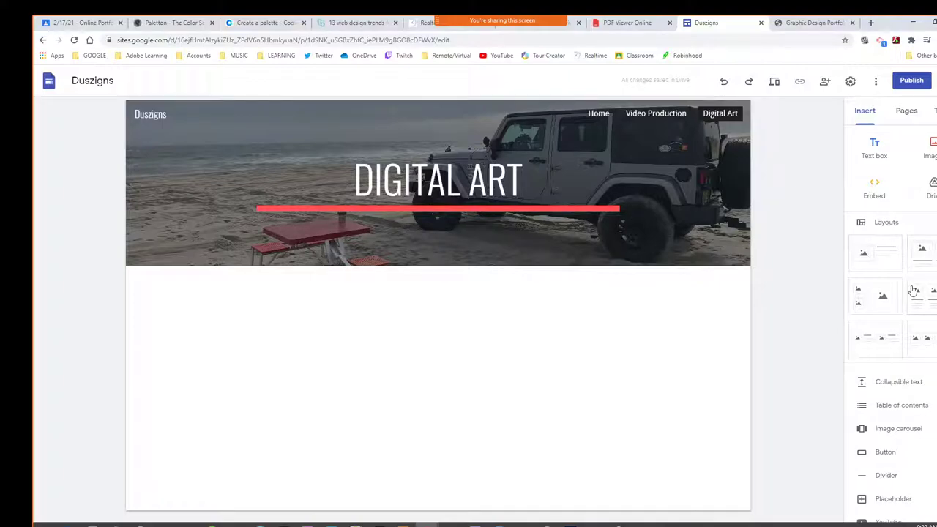
left_click_drag(925, 295, 477, 324)
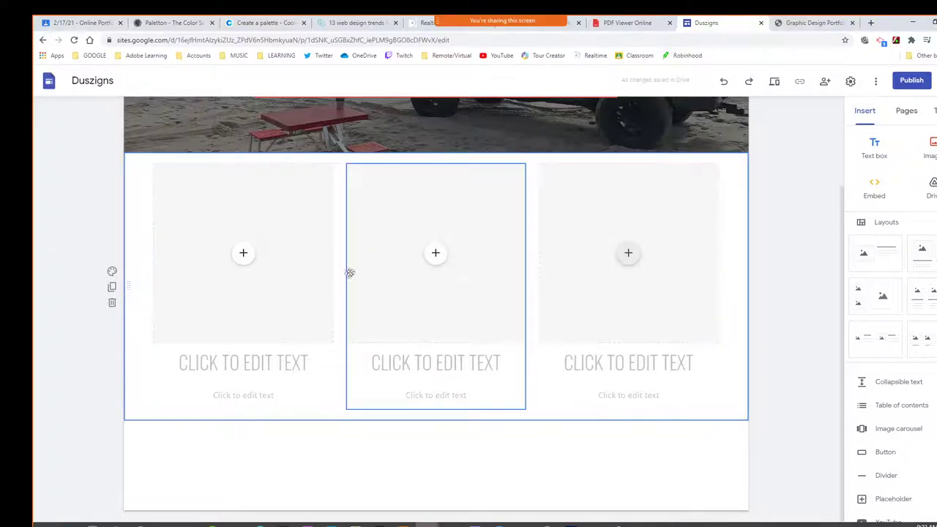
left_click(244, 253)
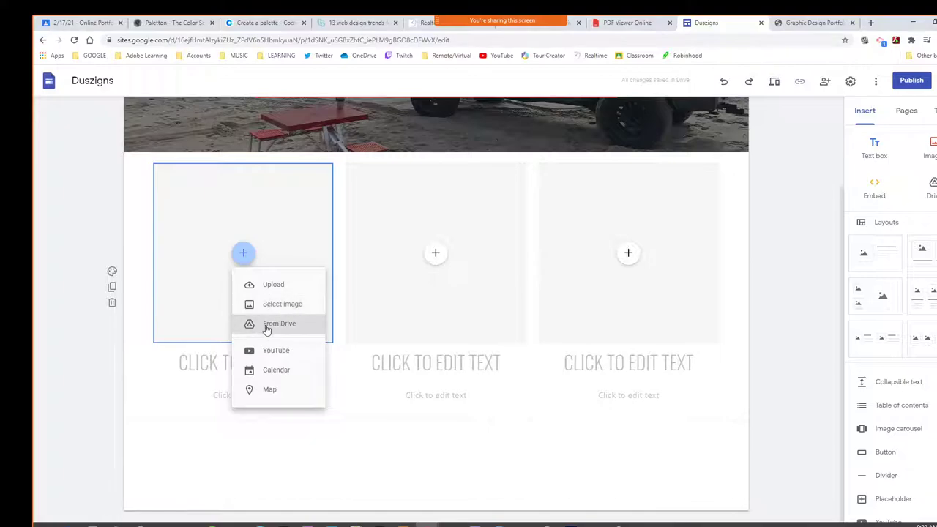
Upload Dusza_Company Logo-02.jpg from the OneDrive Multimedia > Digital Art folder into the first image slot
left_click(271, 285)
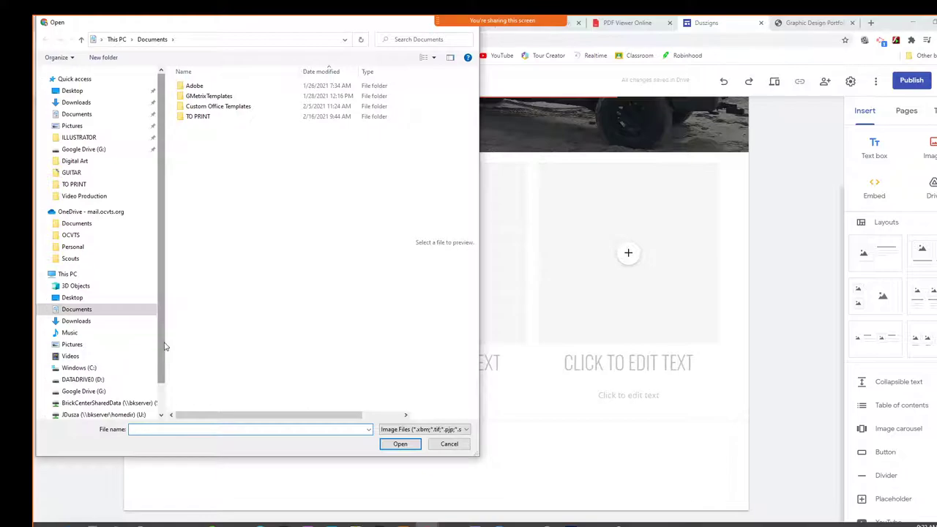
scroll(165, 346, "down", 1)
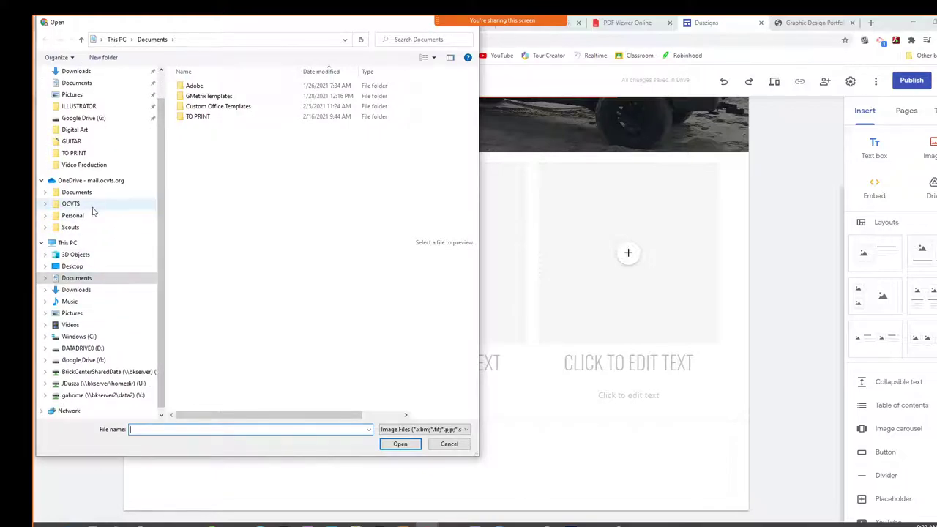
left_click(93, 208)
double_click(219, 86)
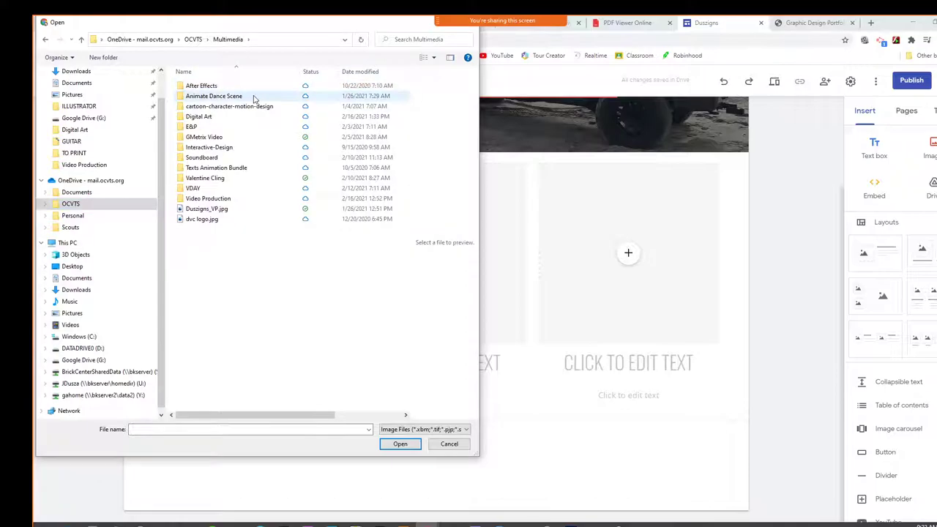
double_click(211, 116)
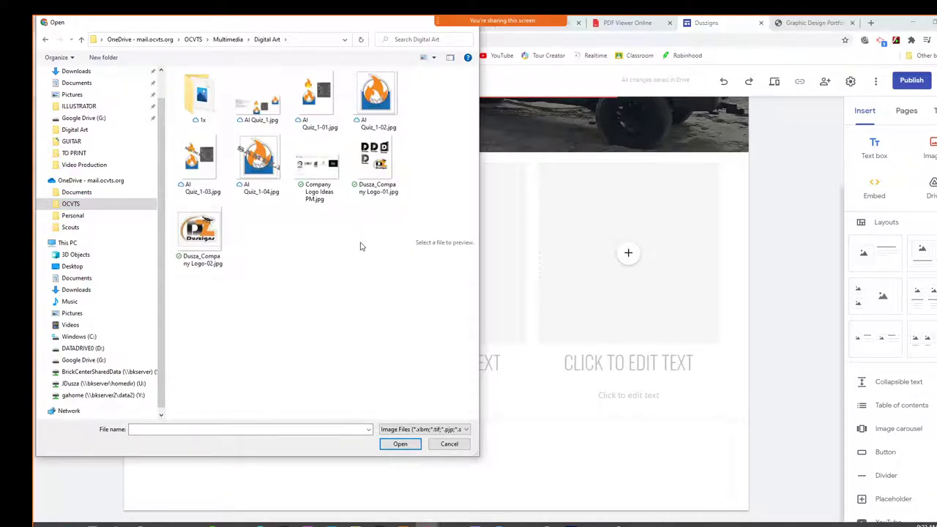
left_click(225, 235)
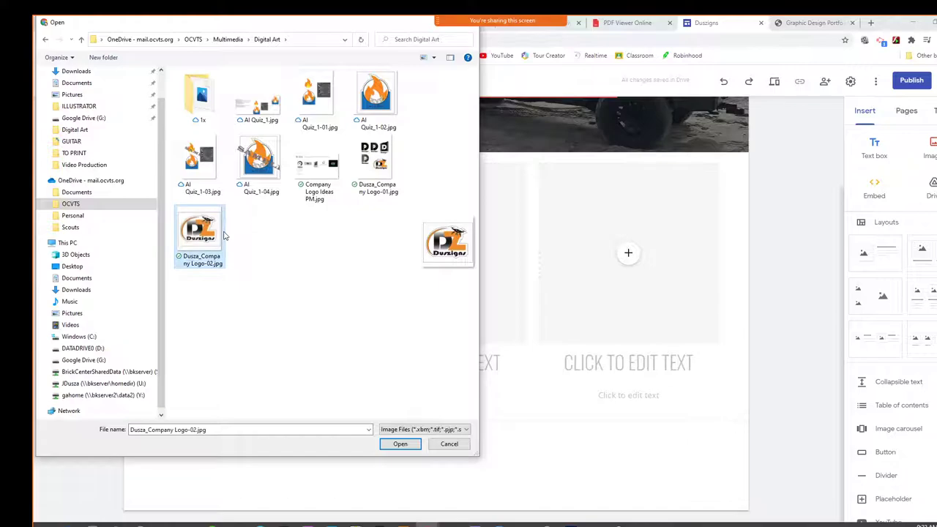
left_click(400, 444)
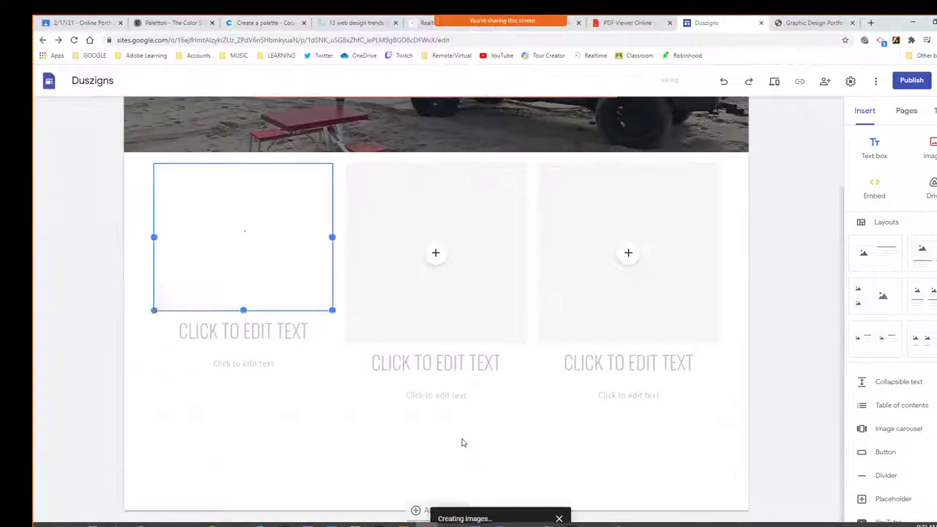
left_click(778, 433)
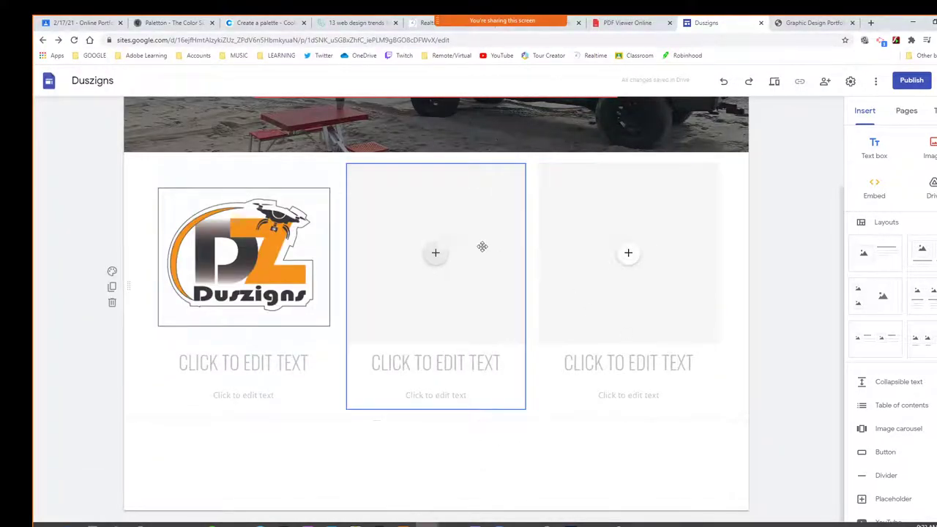
scroll(477, 264, "up", 3)
scroll(495, 271, "down", 3)
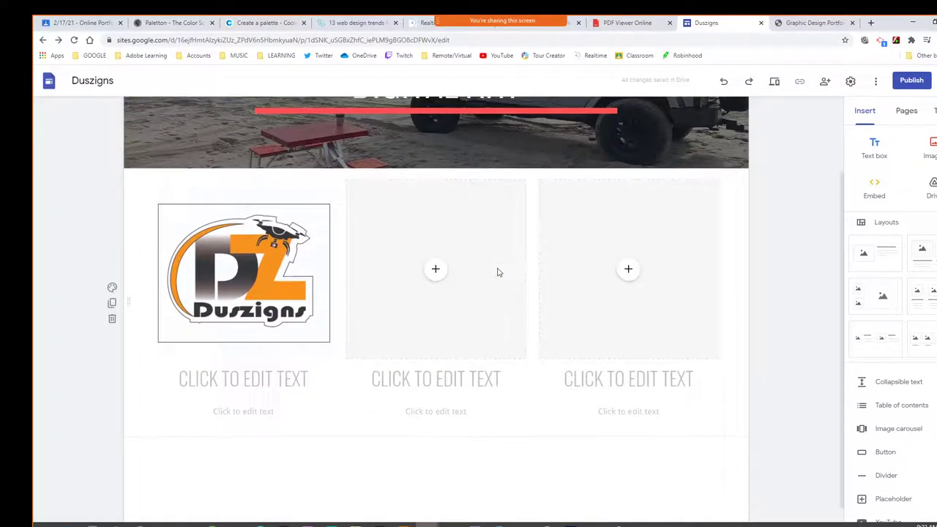
scroll(495, 268, "up", 3)
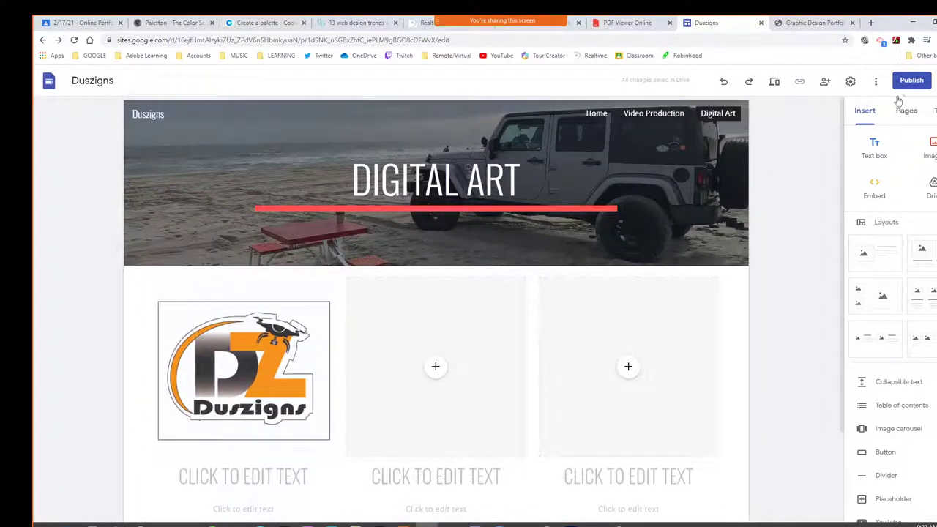
Publish the Duszigns site at the duszigns address, then view the published site in a new tab
left_click(908, 82)
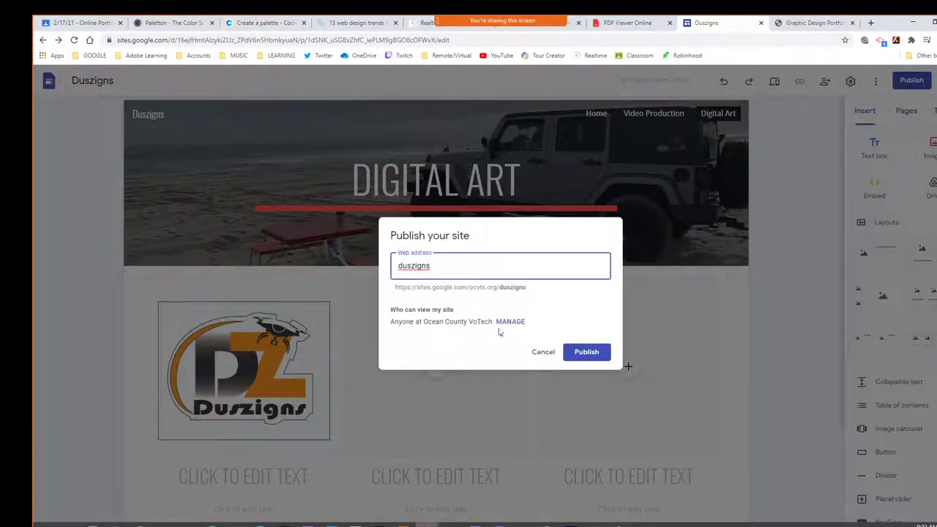
left_click(594, 352)
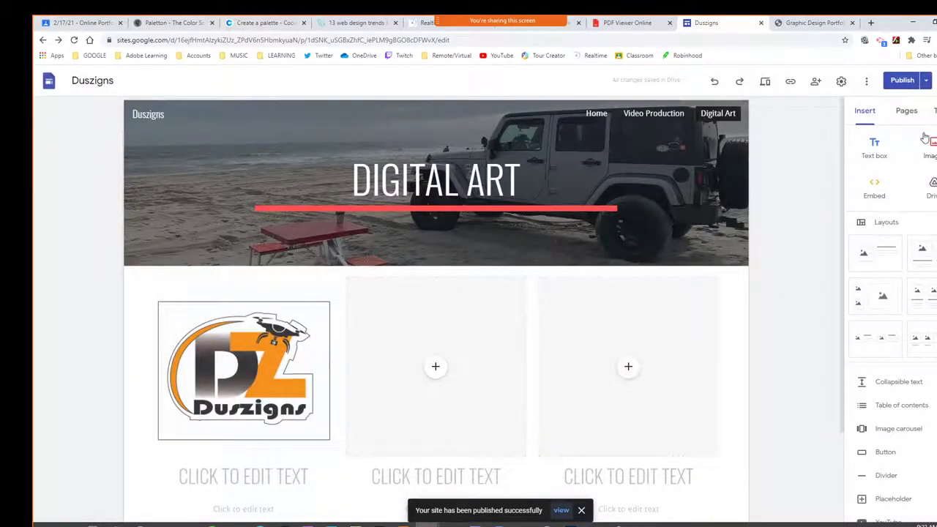
left_click(925, 82)
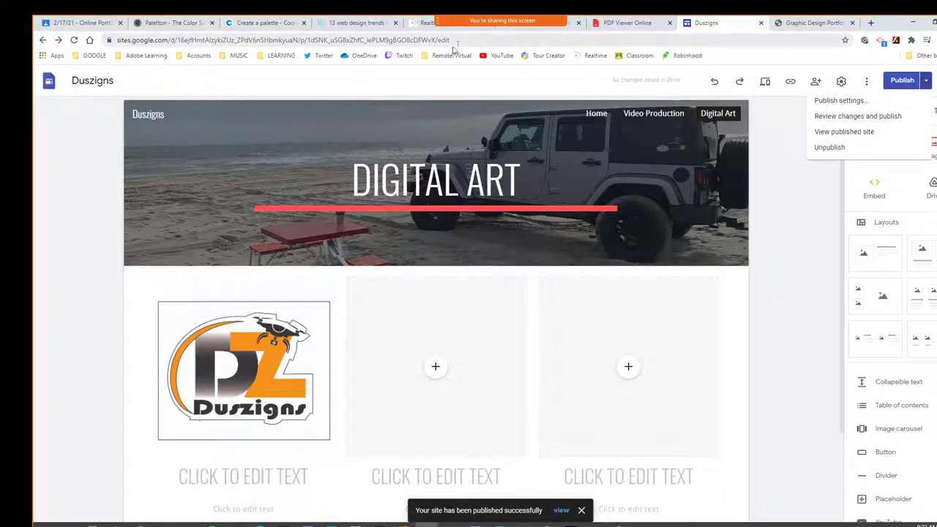
left_click(458, 42)
left_click(464, 42)
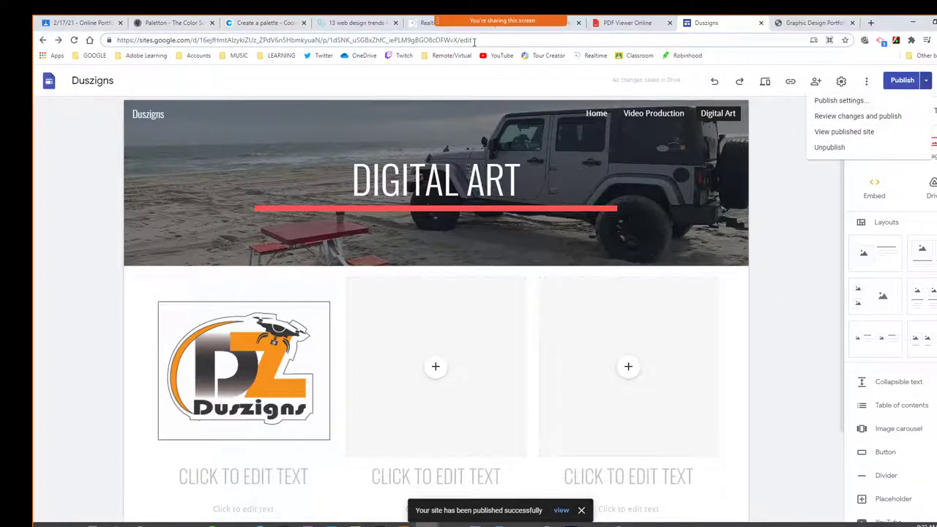
left_click_drag(475, 41, 106, 32)
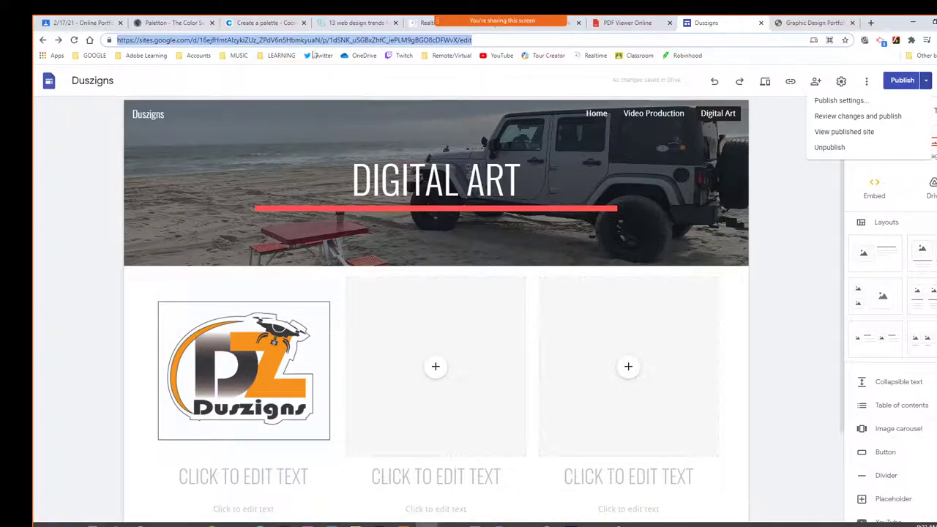
left_click(629, 42)
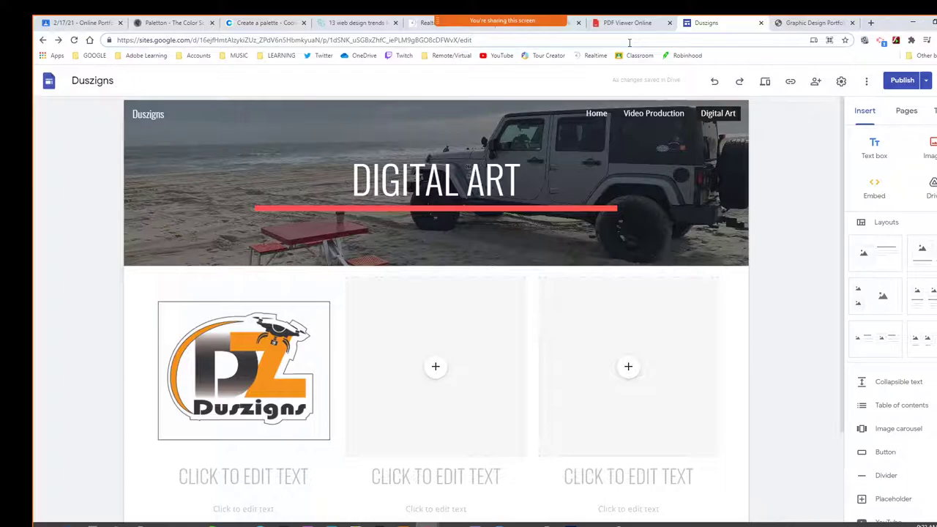
left_click(926, 81)
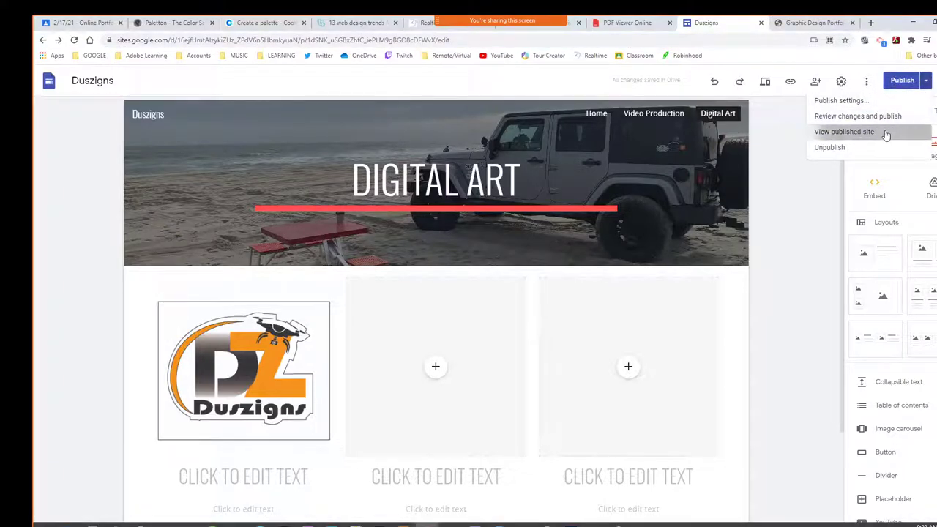
left_click(886, 132)
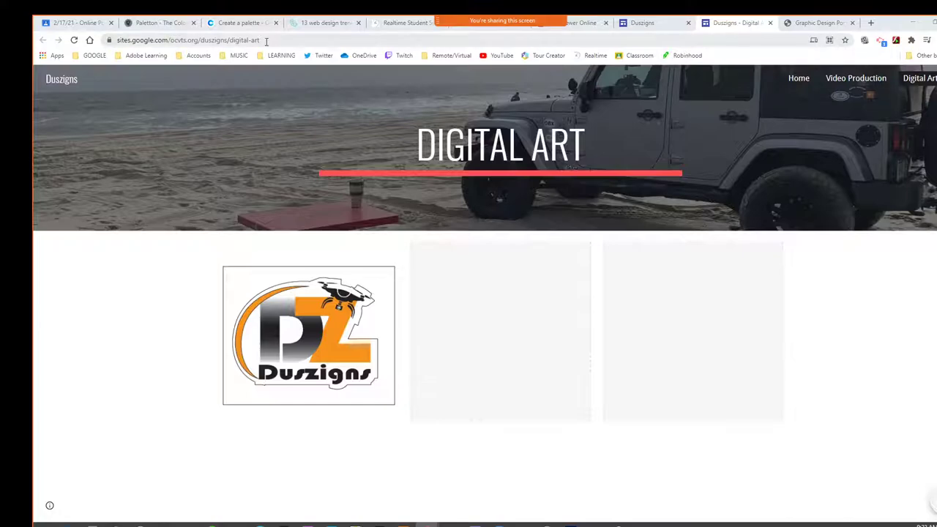
Go to the live site's Home page and select its full web address
left_click(267, 40)
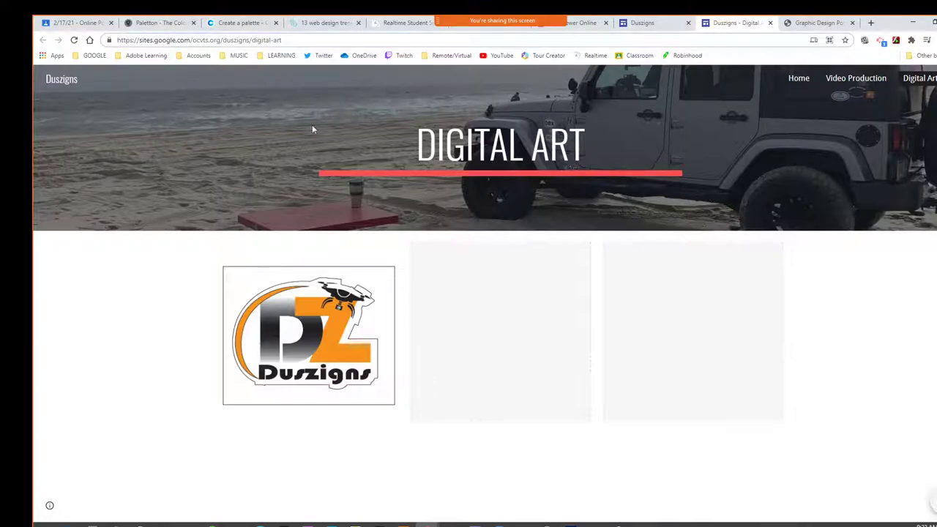
left_click(791, 88)
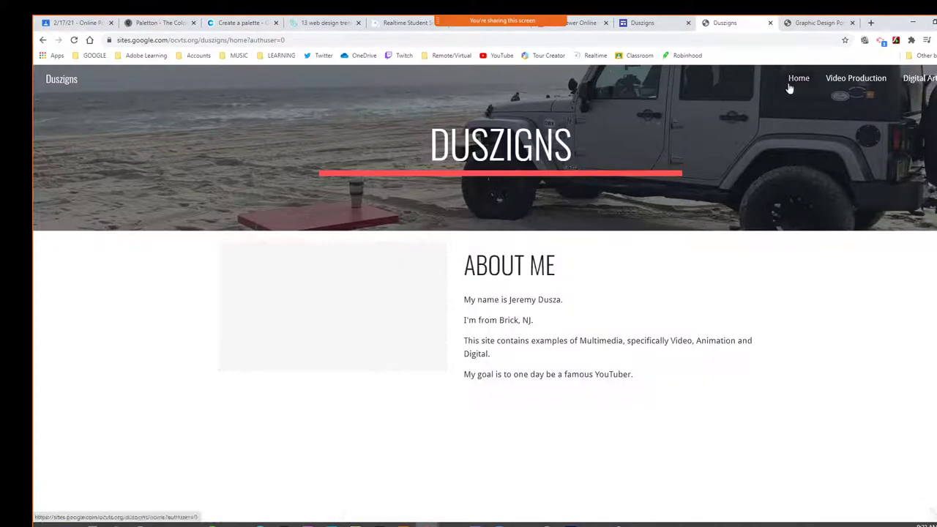
left_click(798, 84)
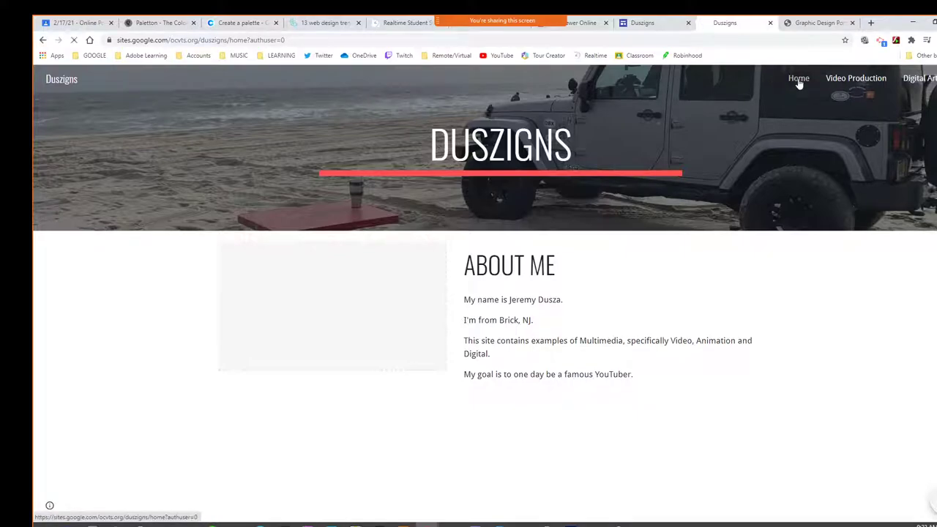
left_click_drag(307, 42, 111, 40)
key("ctrl+c")
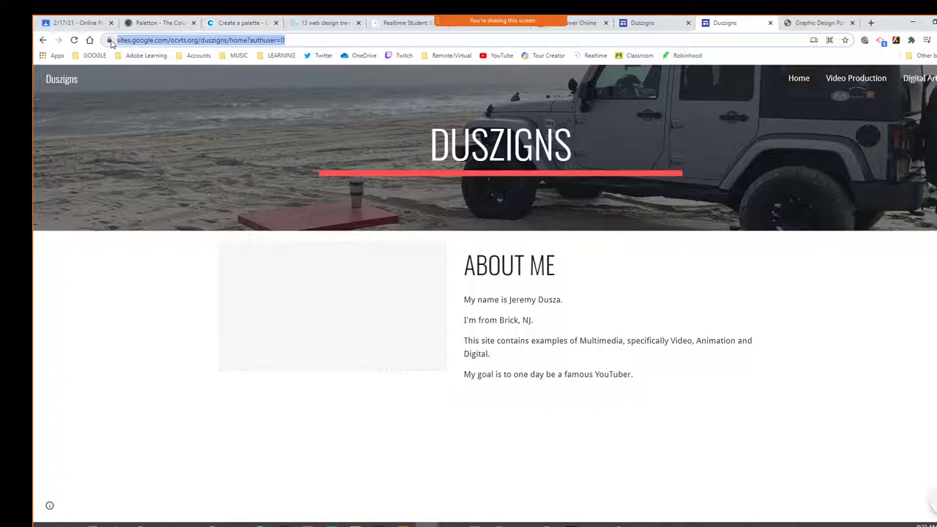
Post the pasted Home page link as a class comment on the Classroom assignment, then return to the Digital Art editor
left_click(80, 23)
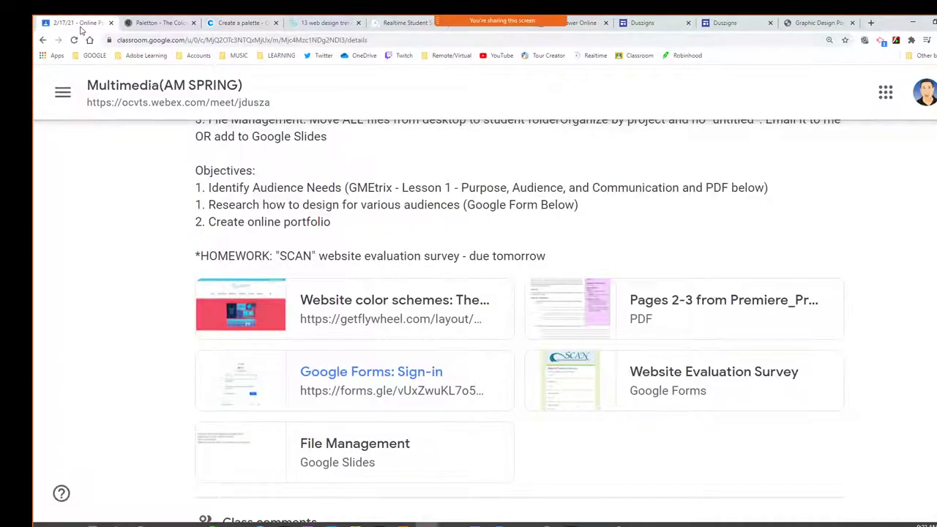
scroll(380, 366, "down", 3)
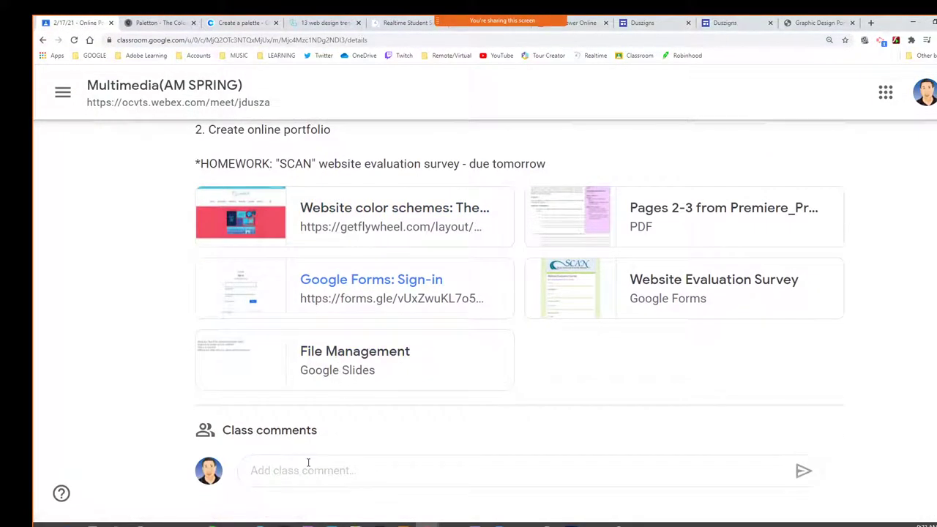
left_click(302, 469)
key("ctrl+v")
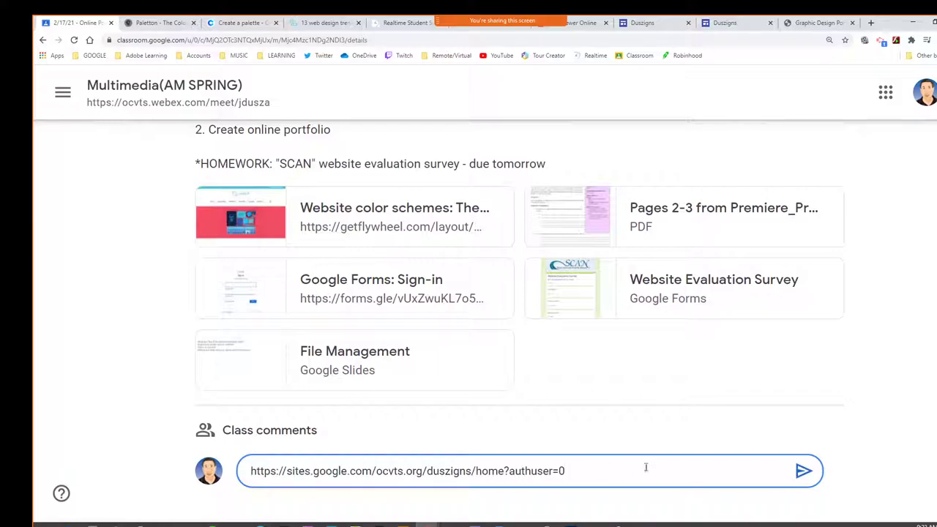
left_click(803, 472)
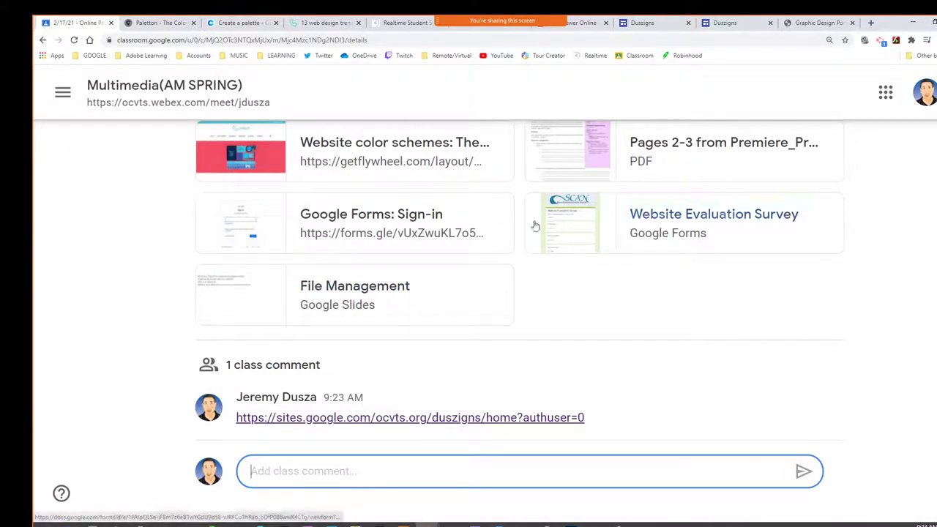
left_click(714, 24)
left_click(672, 24)
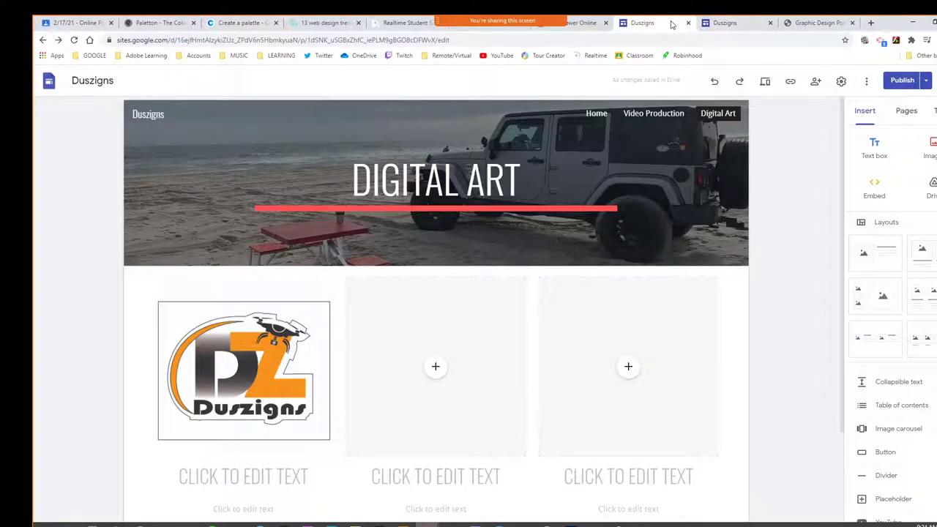
left_click(655, 116)
scroll(293, 388, "down", 1)
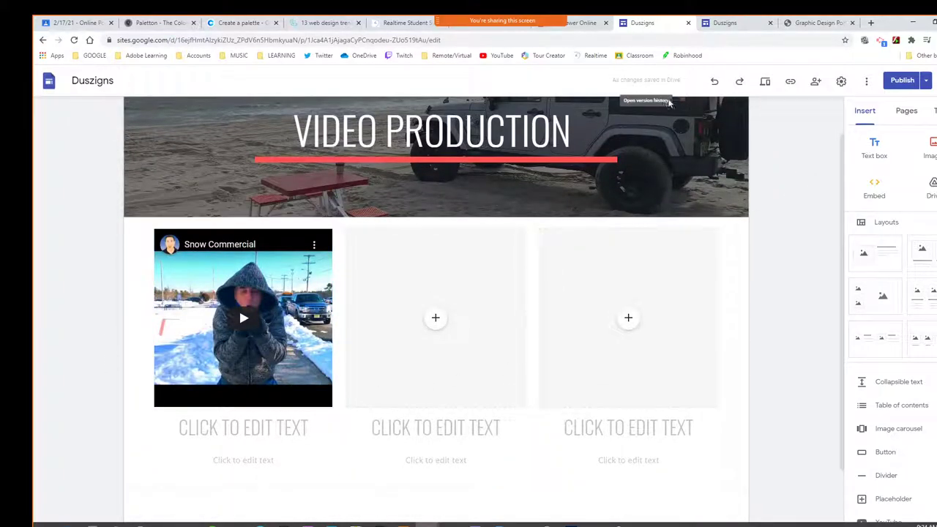
scroll(714, 123, "up", 1)
left_click(714, 119)
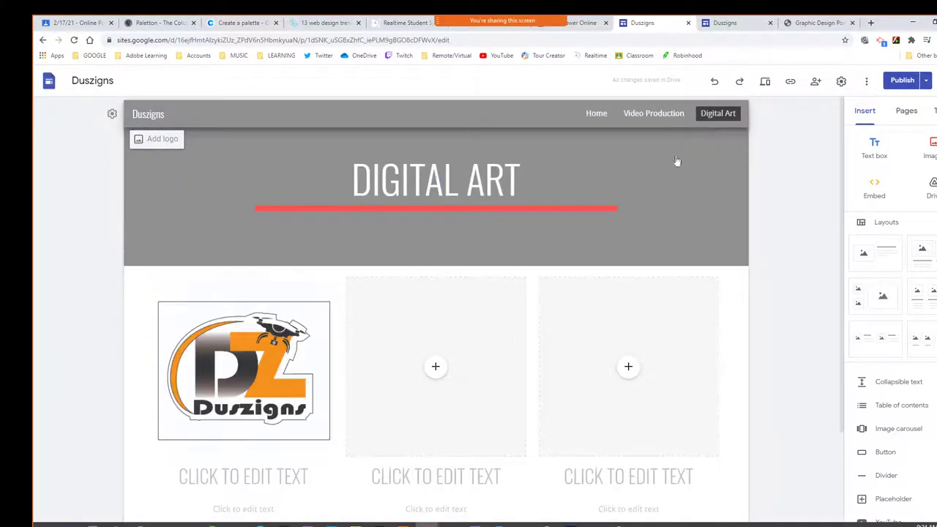
scroll(416, 371, "down", 2)
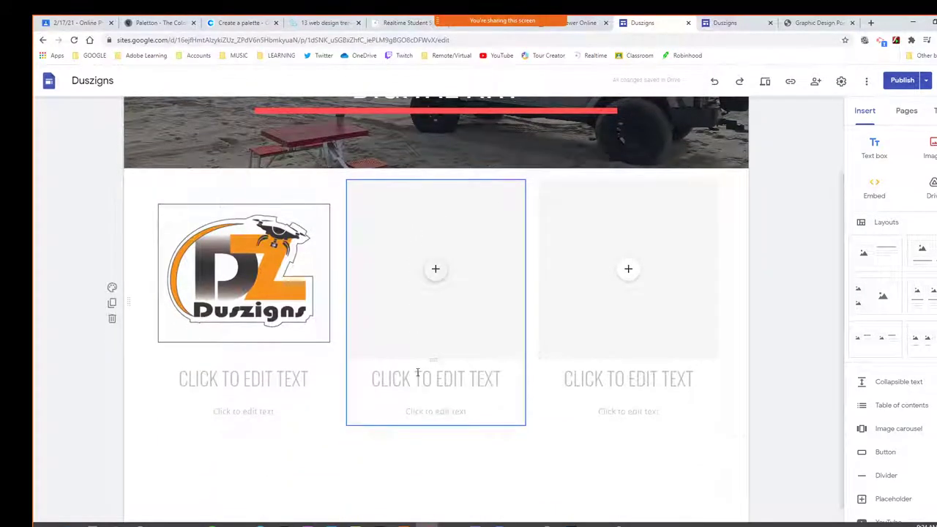
scroll(418, 372, "up", 2)
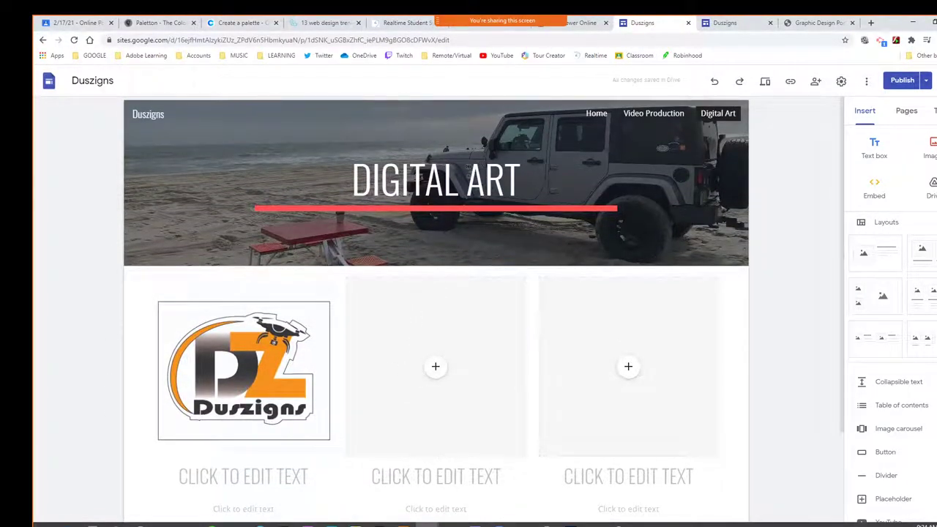